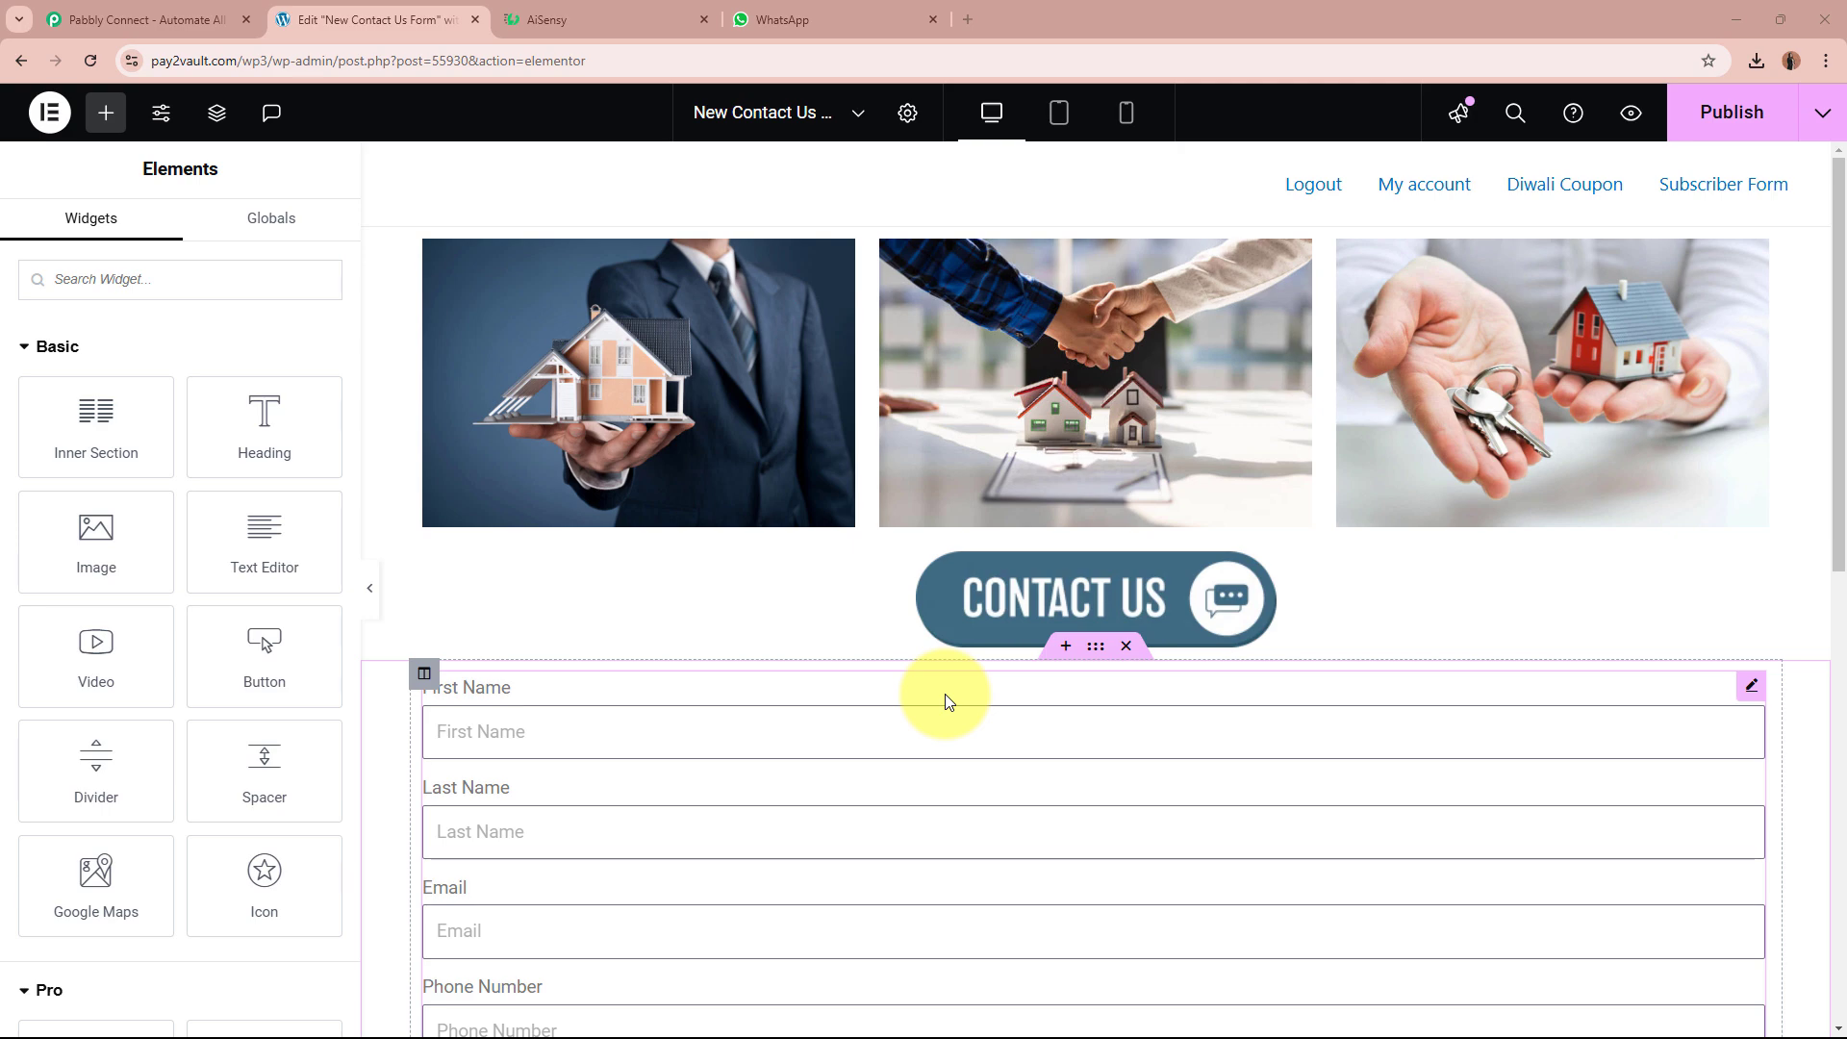
# Step: Check the approved prime_properties_template greeting in AiSensy, then return to the Elementor editor tab
pyautogui.scroll(-5, 1256, 861)
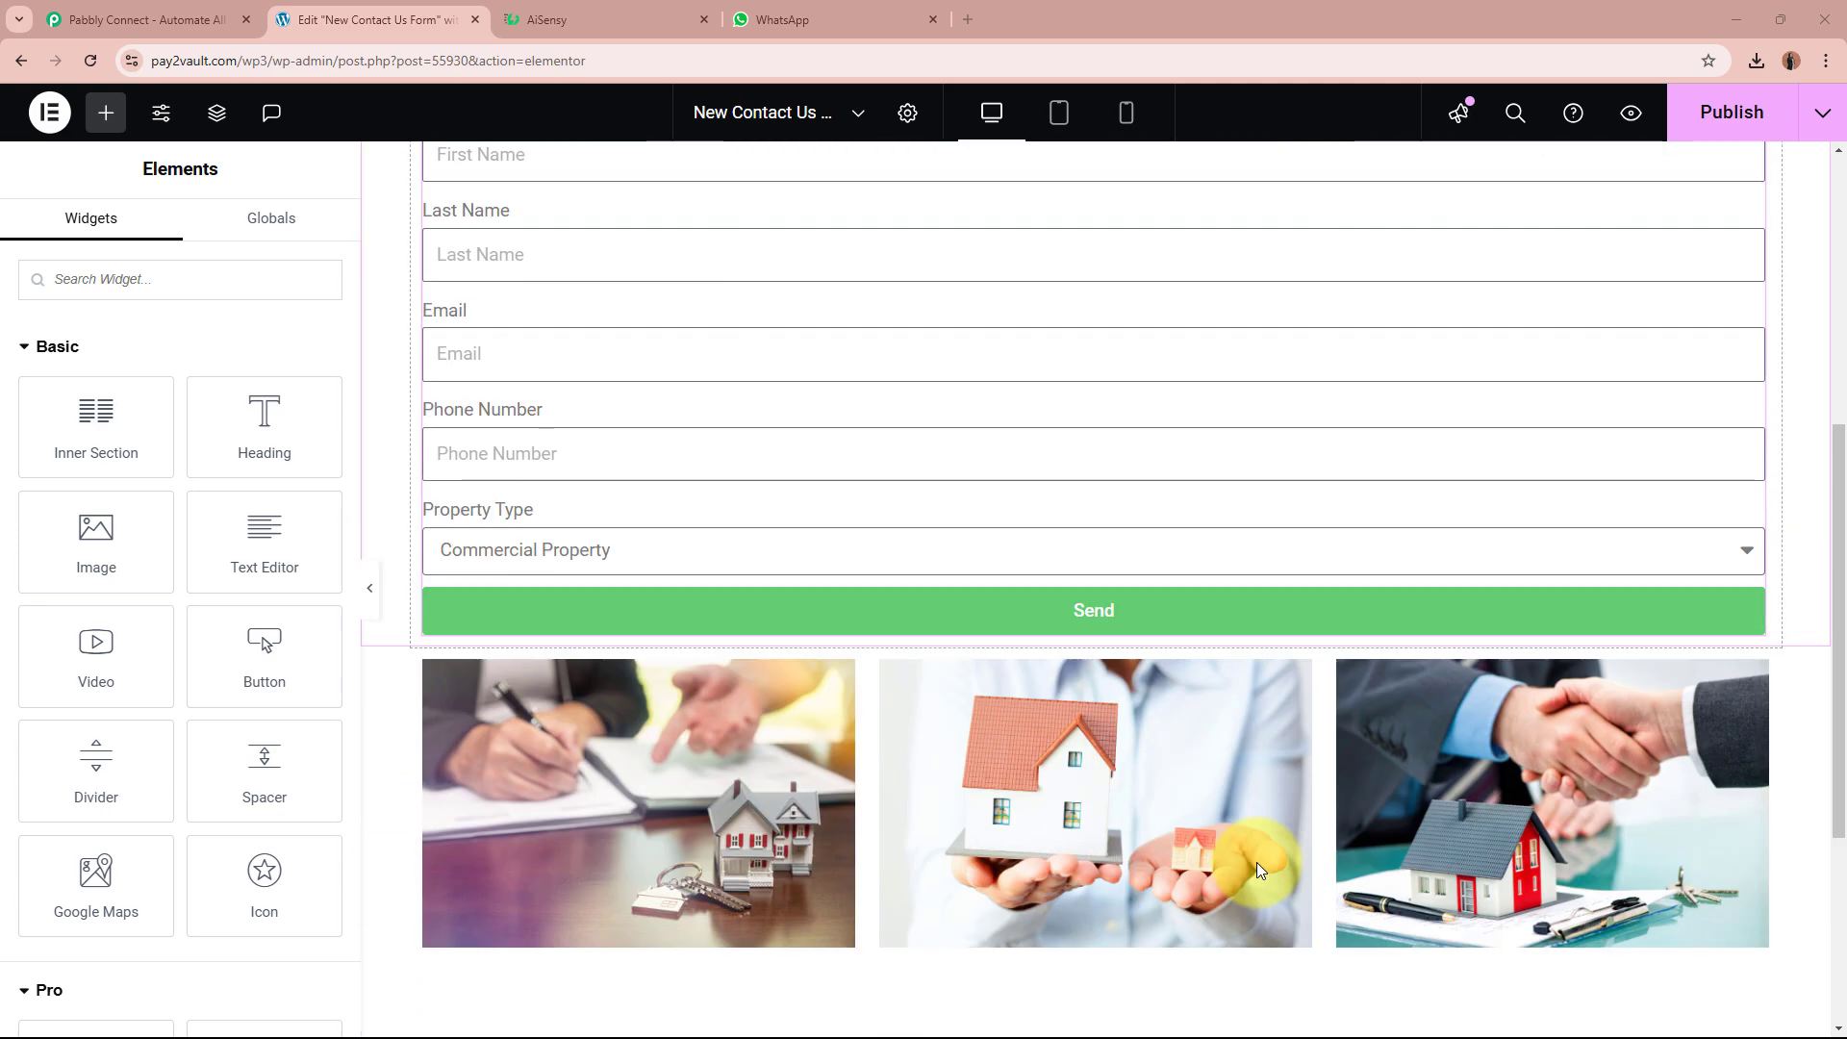
pyautogui.scroll(5, 1257, 862)
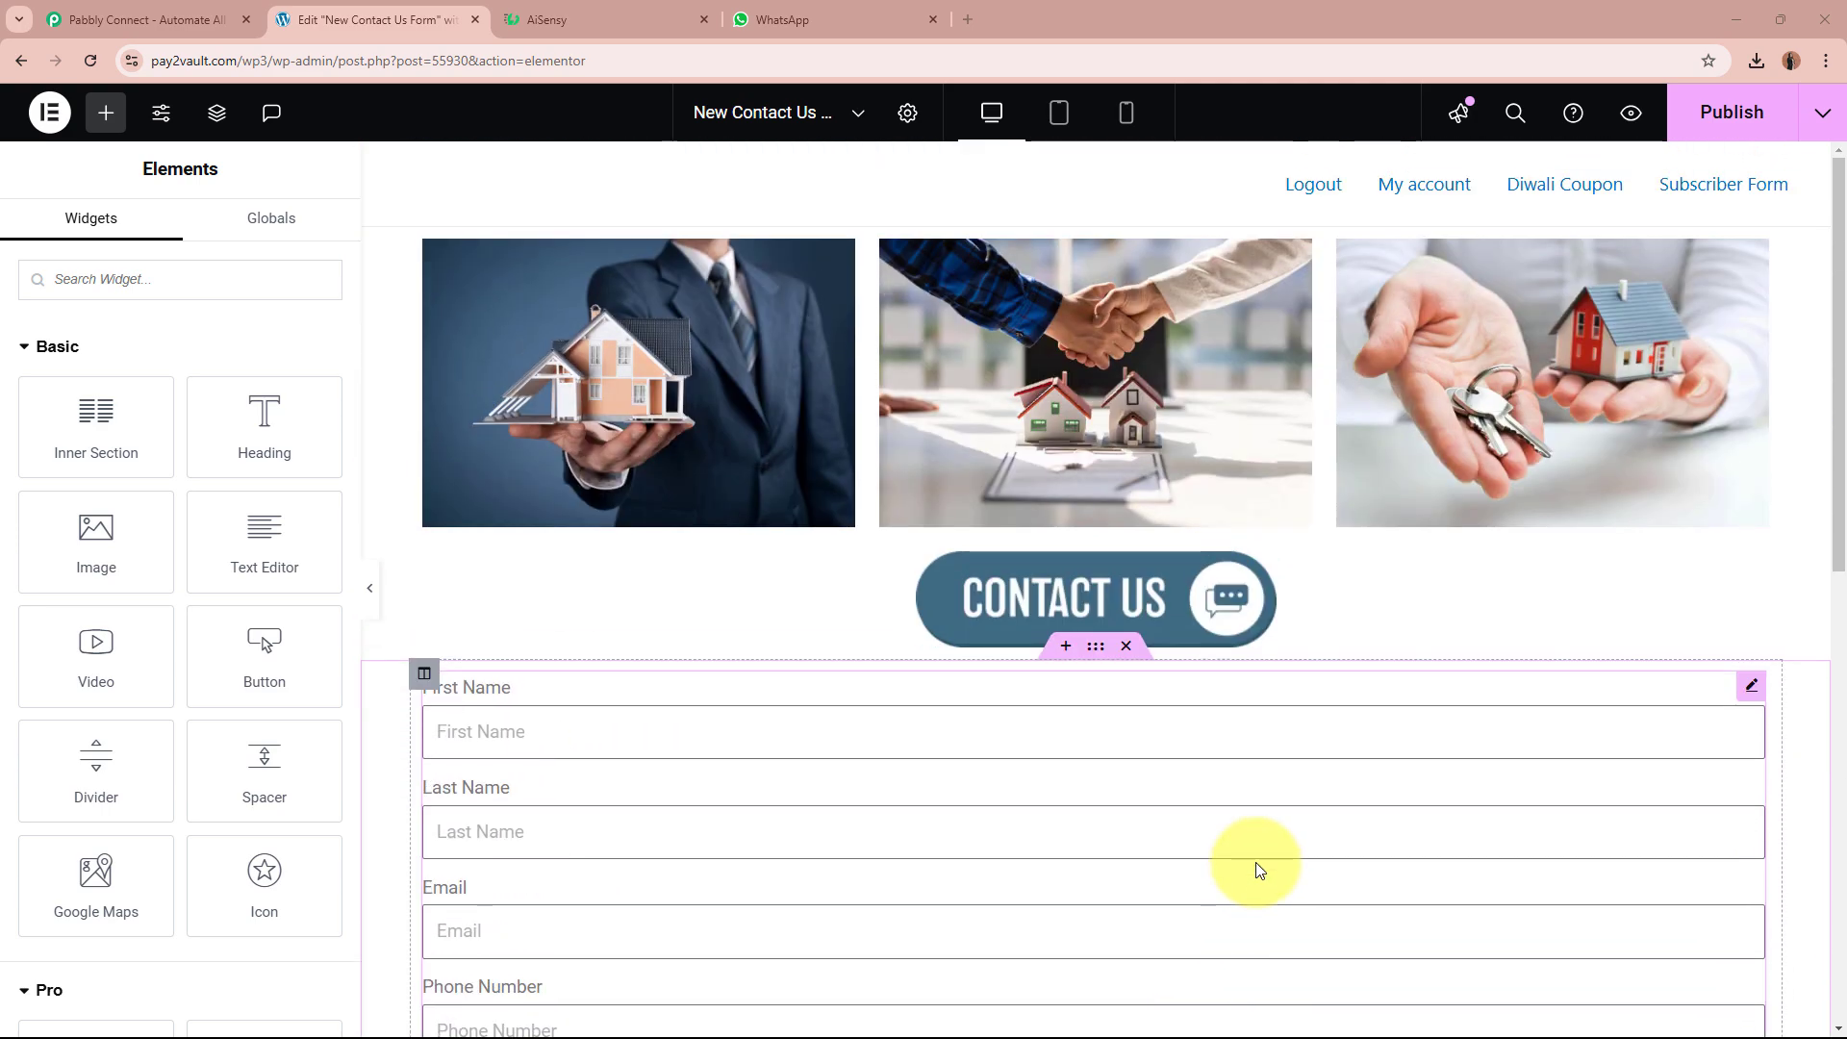
pyautogui.click(615, 20)
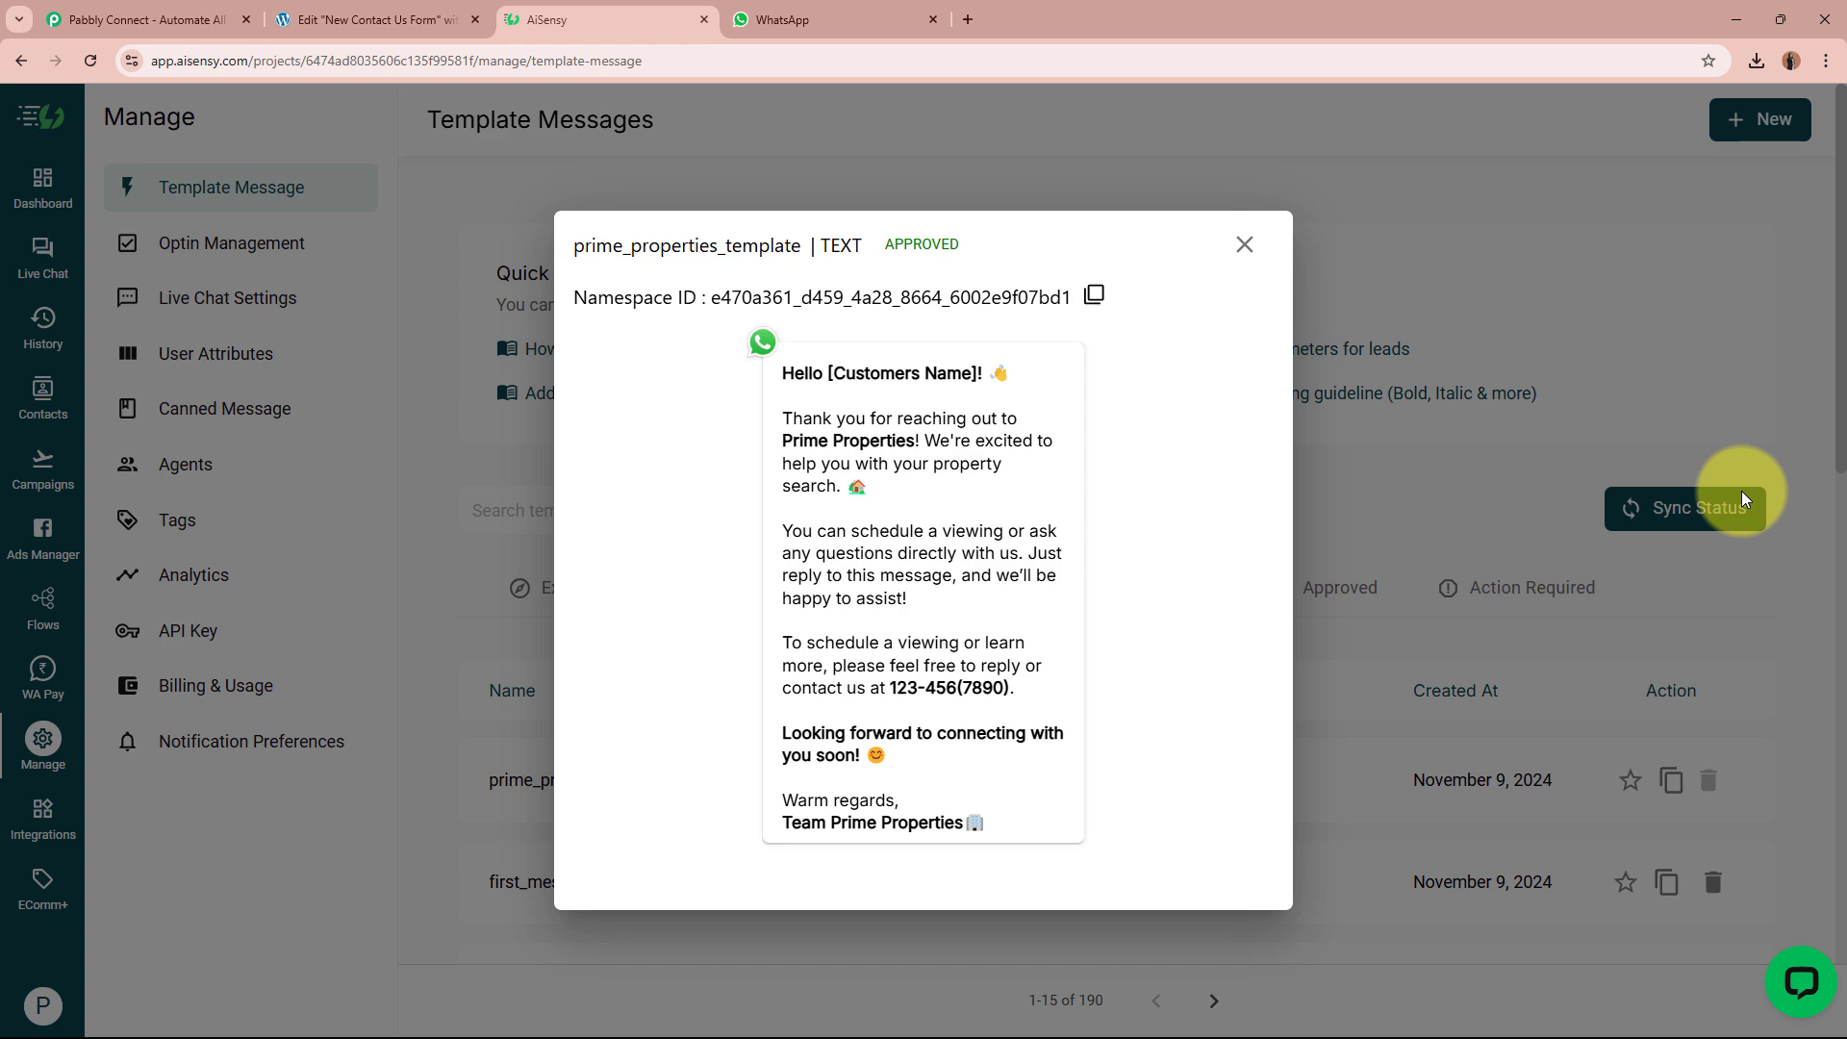
pyautogui.click(279, 19)
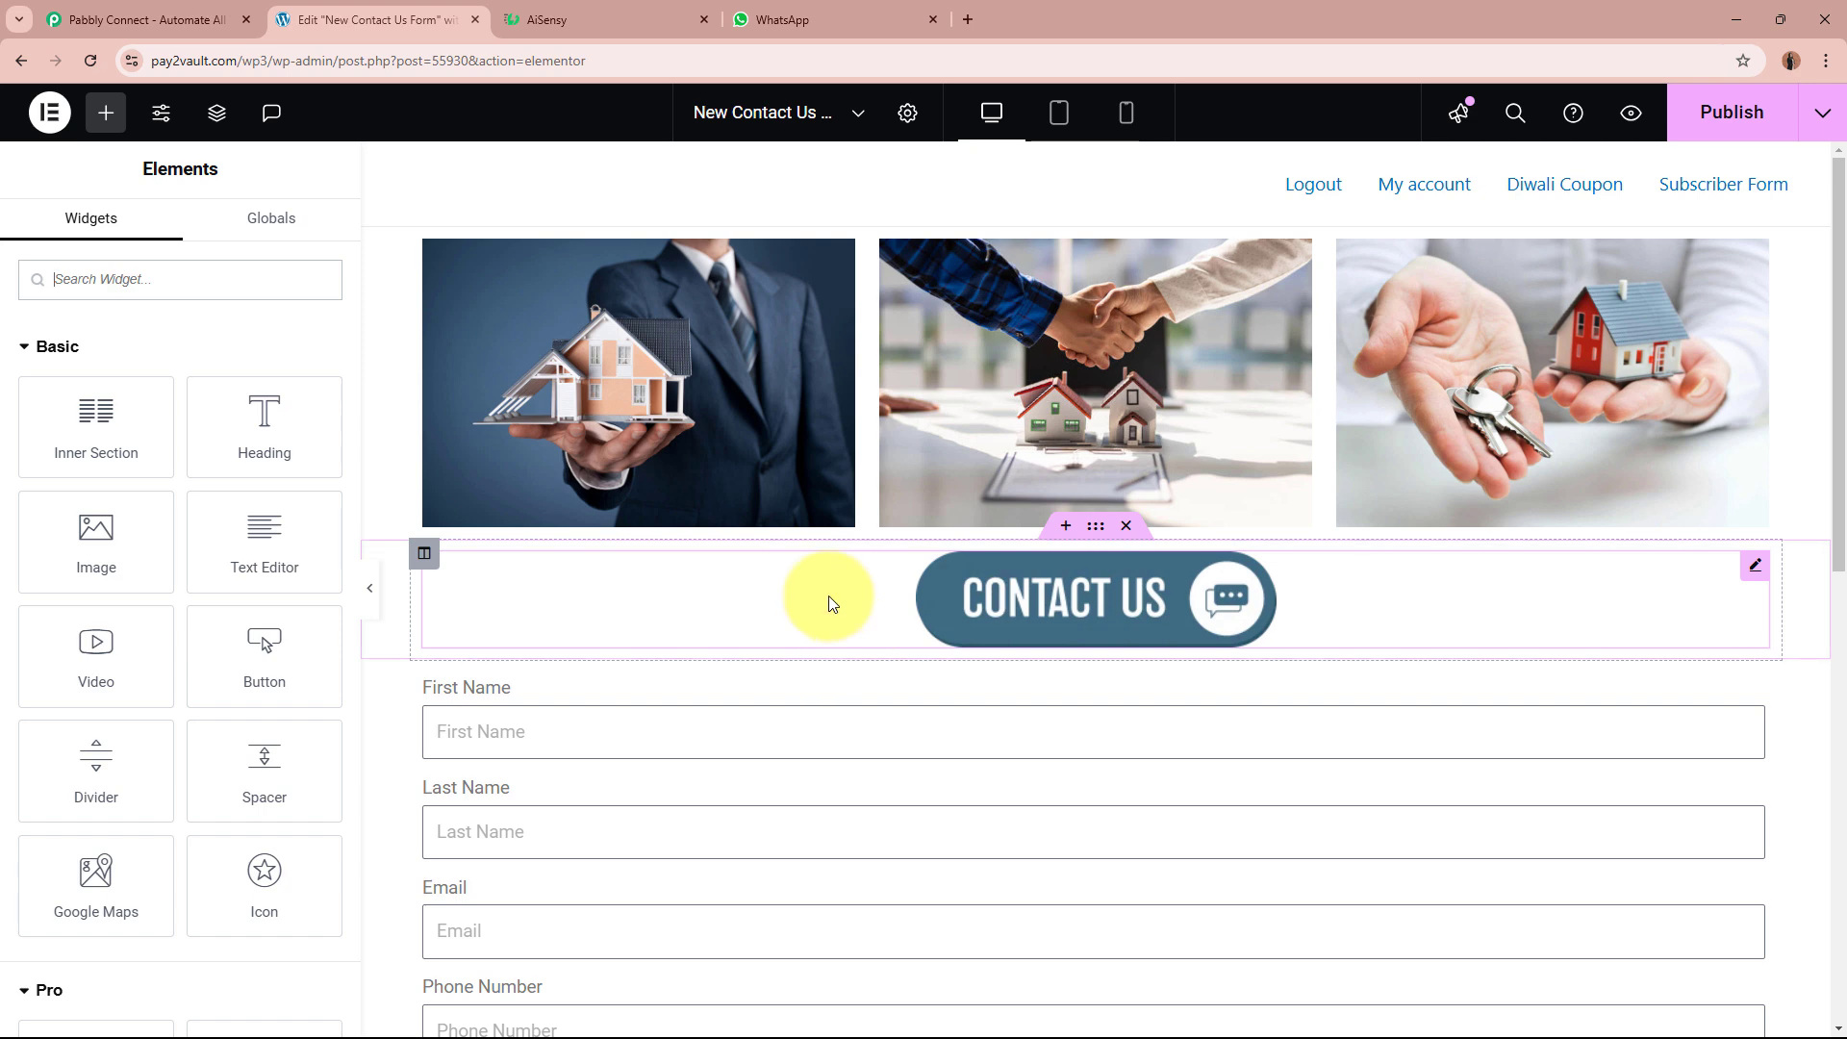
# Step: Read the personalised Prime Properties greeting in the WhatsApp AiSensy chat, then return to Elementor
pyautogui.click(788, 18)
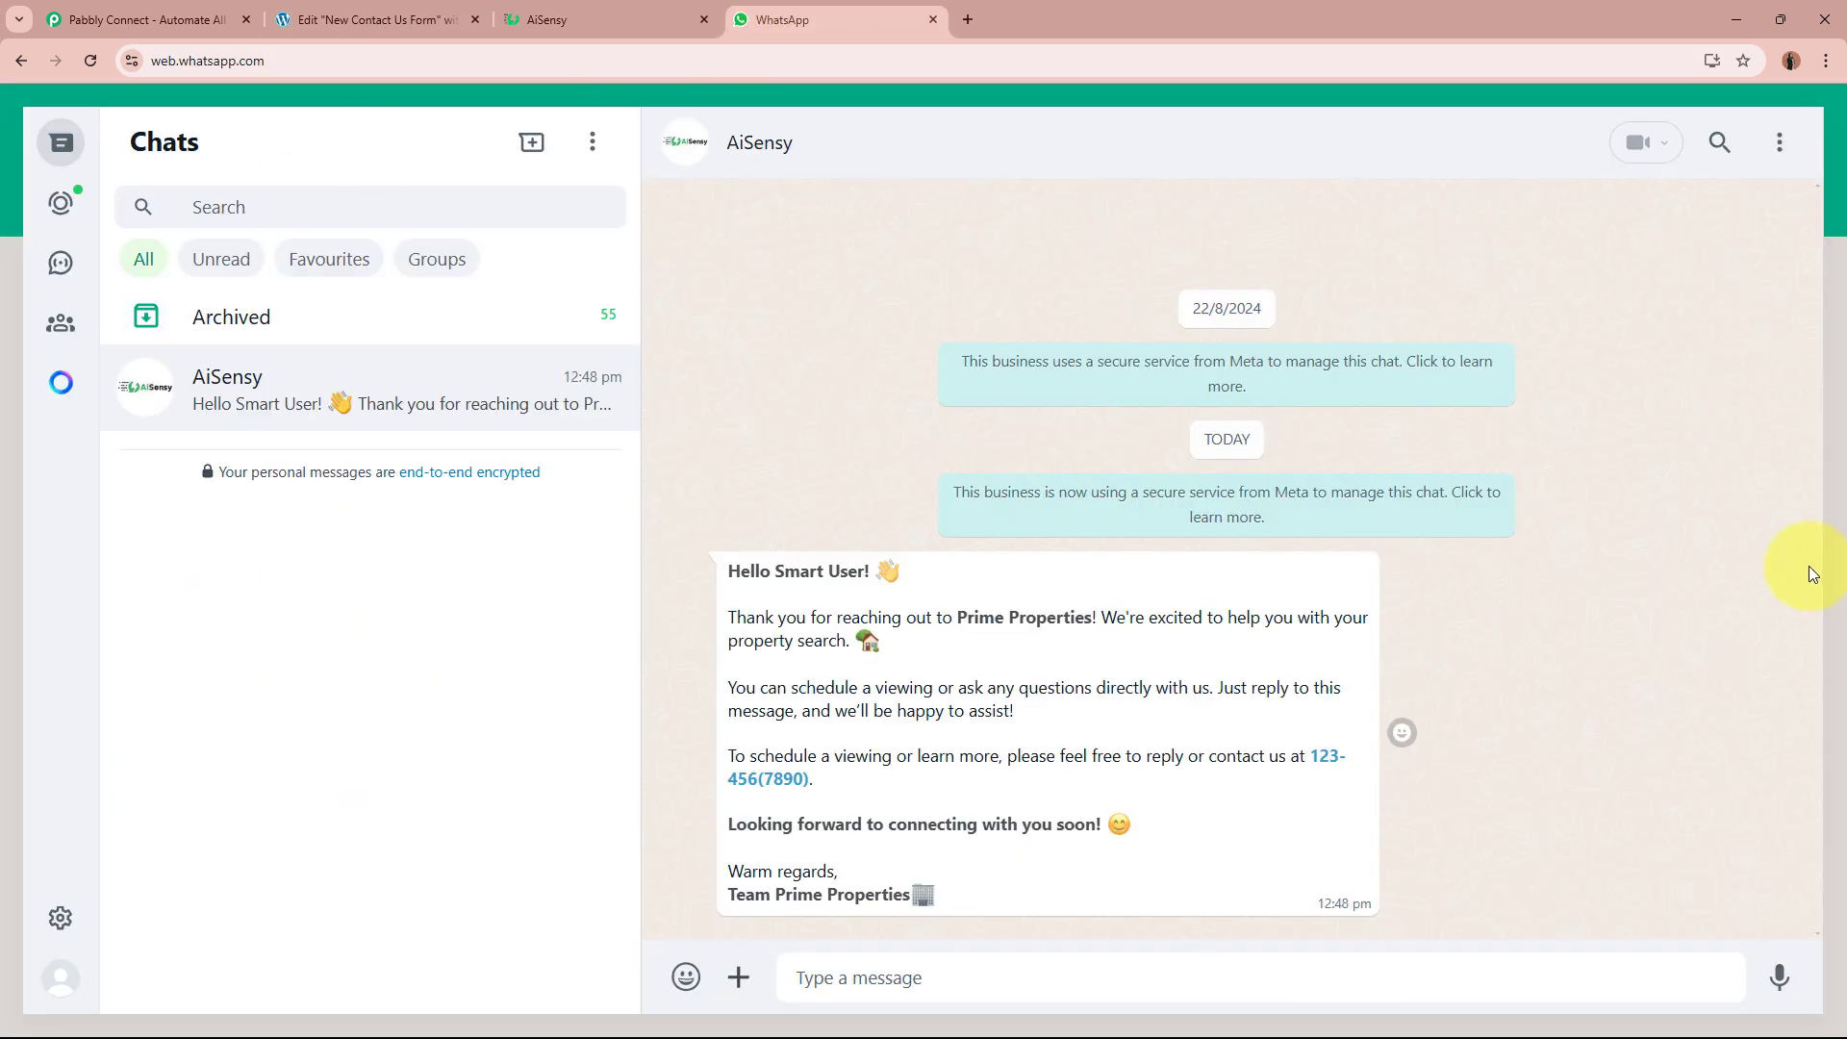
pyautogui.click(370, 11)
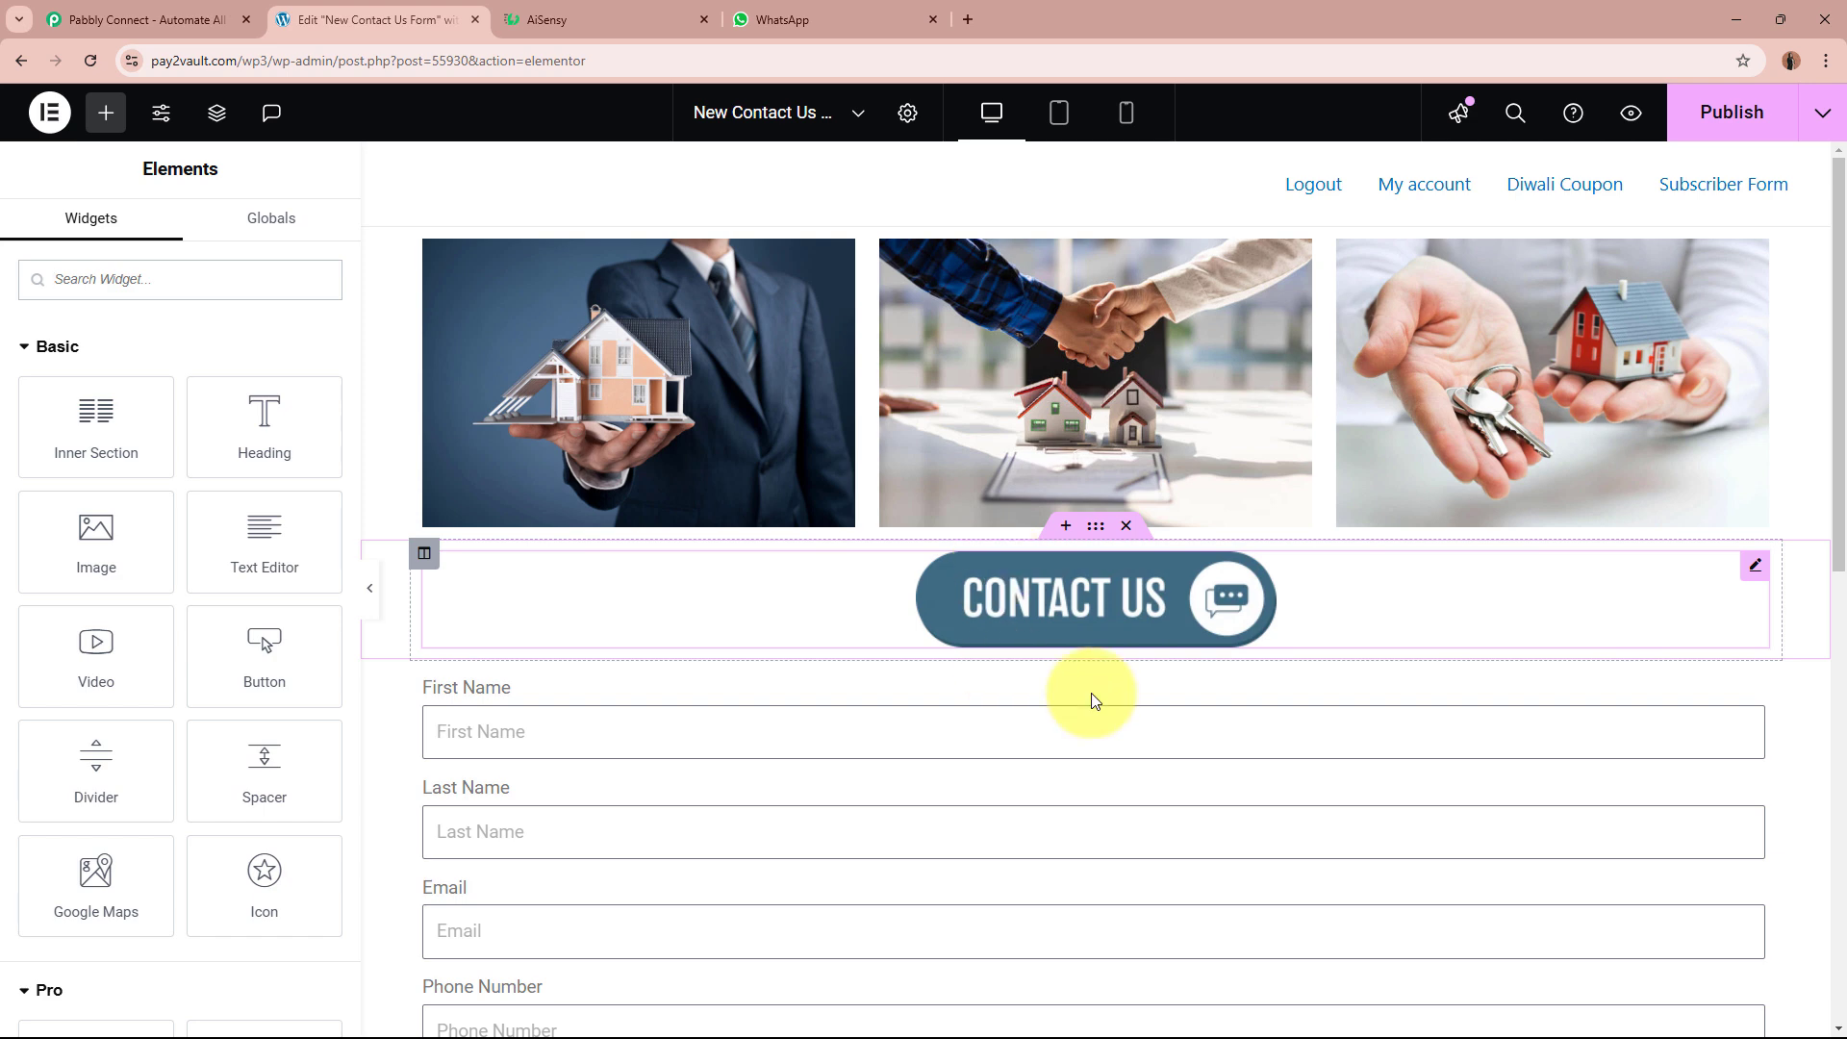
# Step: Glance at the AiSensy template preview again, then bring up the Pabbly Connect homepage
pyautogui.click(555, 12)
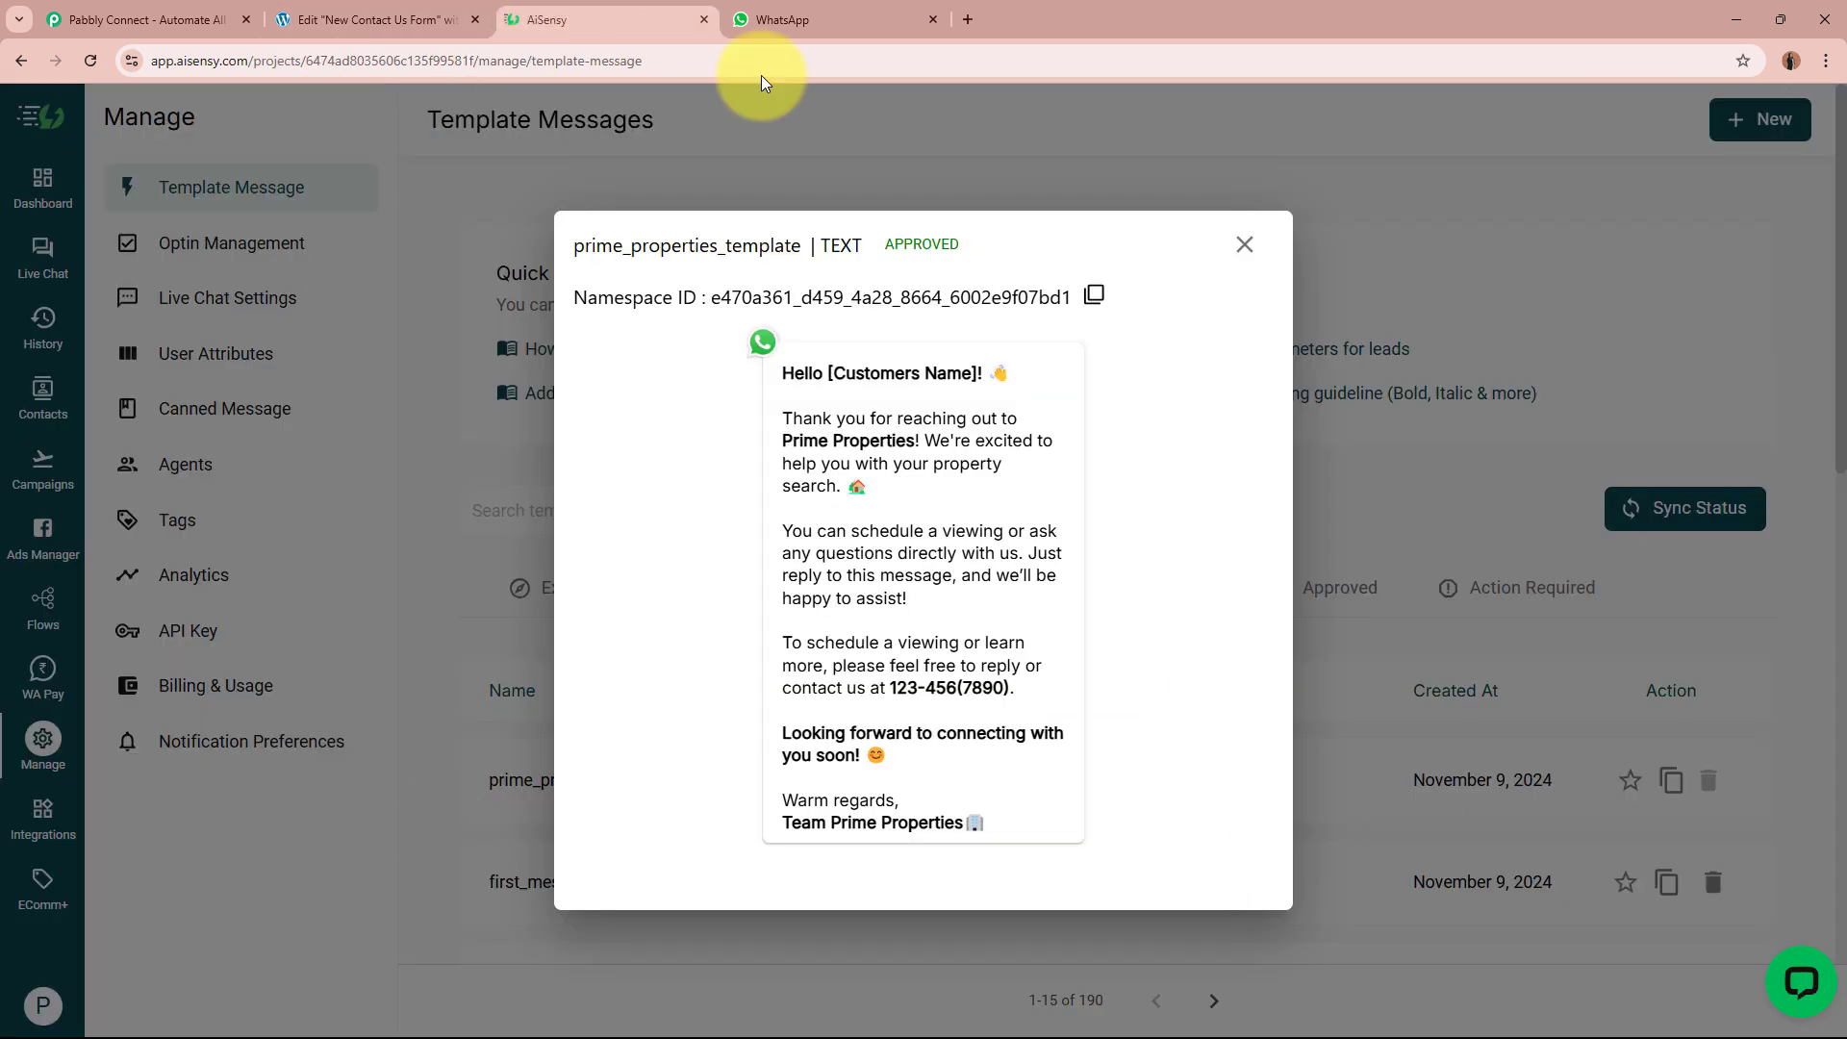
pyautogui.click(130, 17)
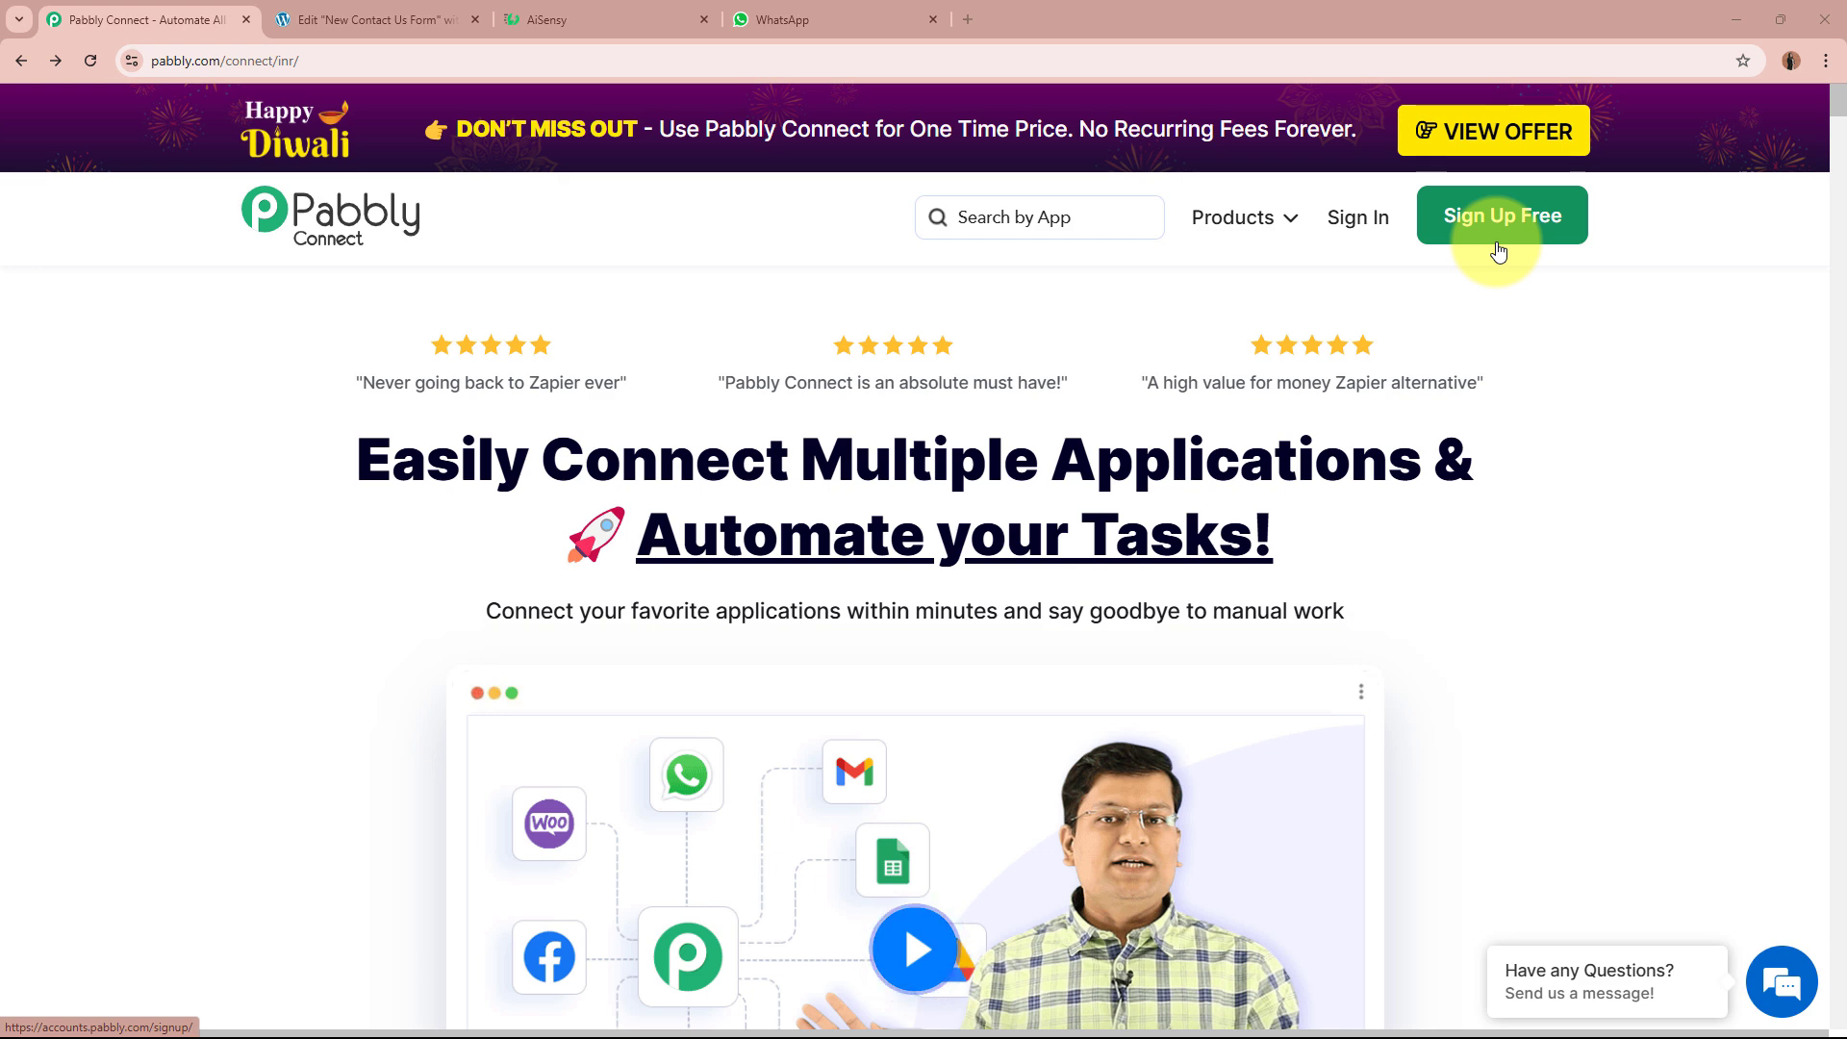
# Step: Sign in to the Pabbly account and open Pabbly Connect from the All Pabbly Apps page
pyautogui.click(1354, 224)
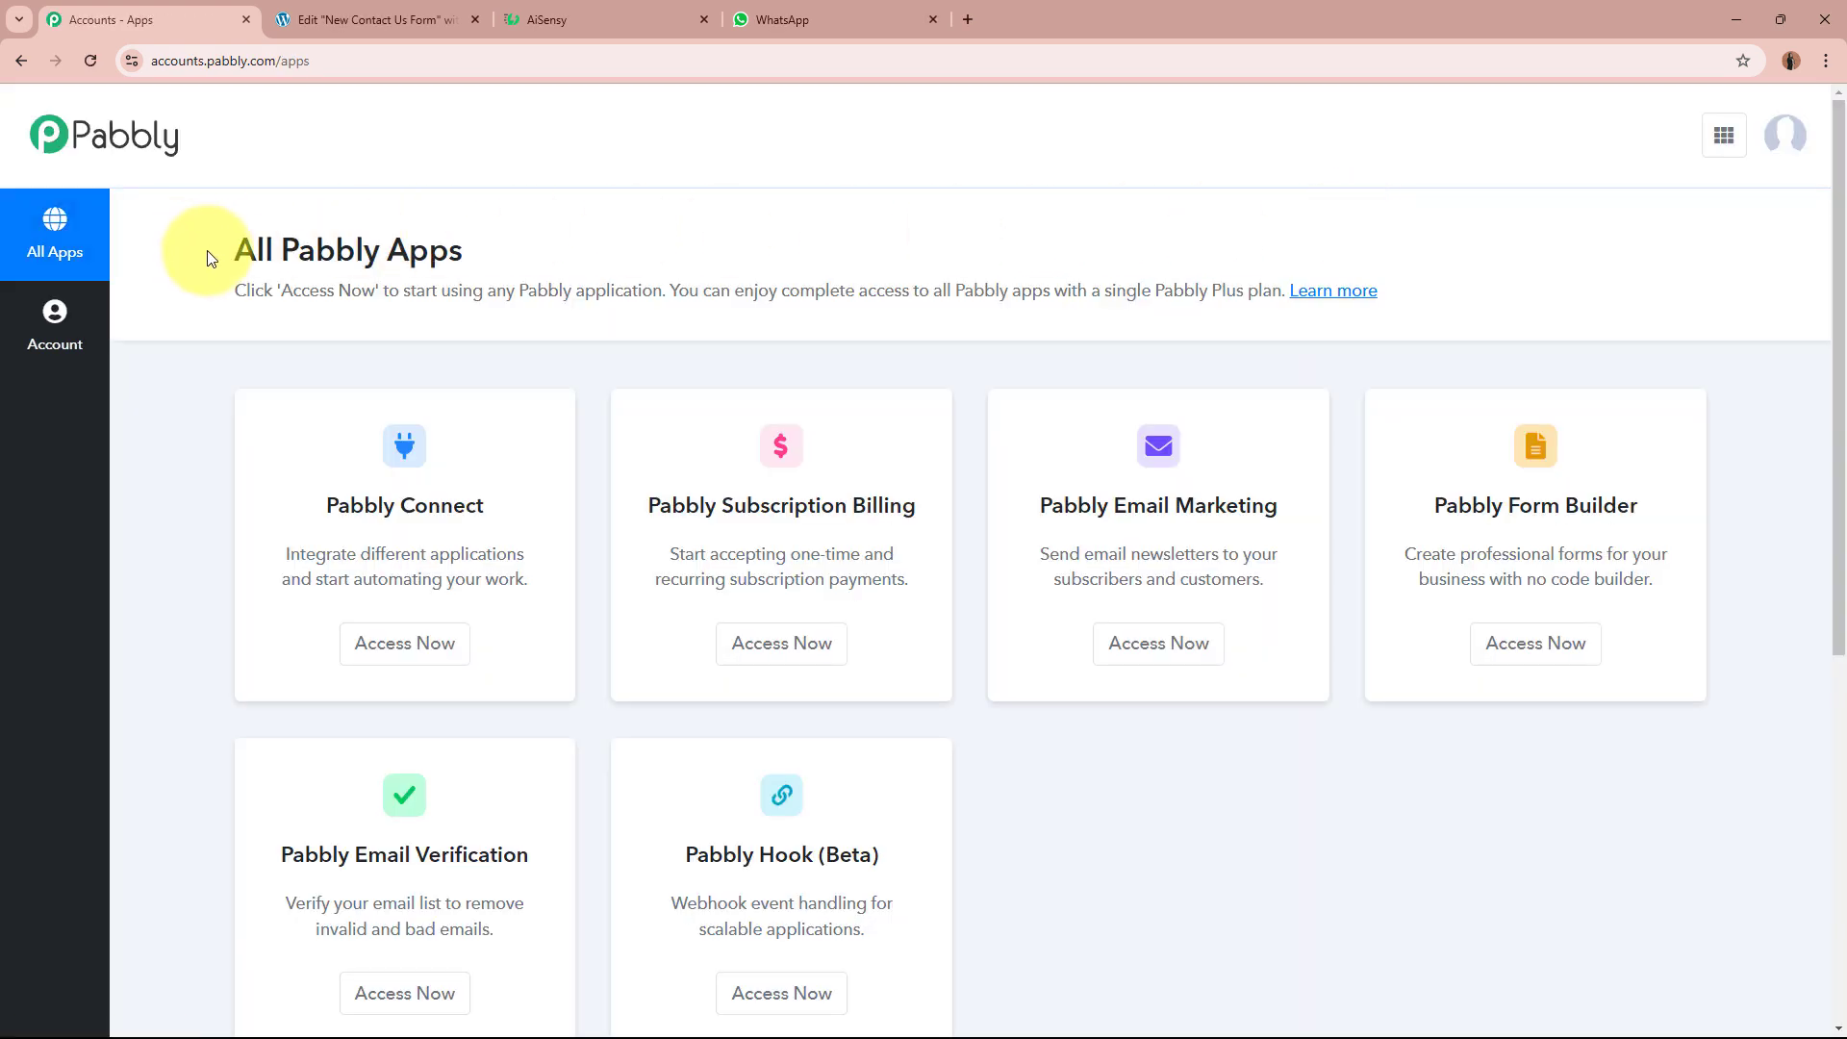
pyautogui.moveTo(217, 250); pyautogui.dragTo(606, 262)
pyautogui.click(606, 262)
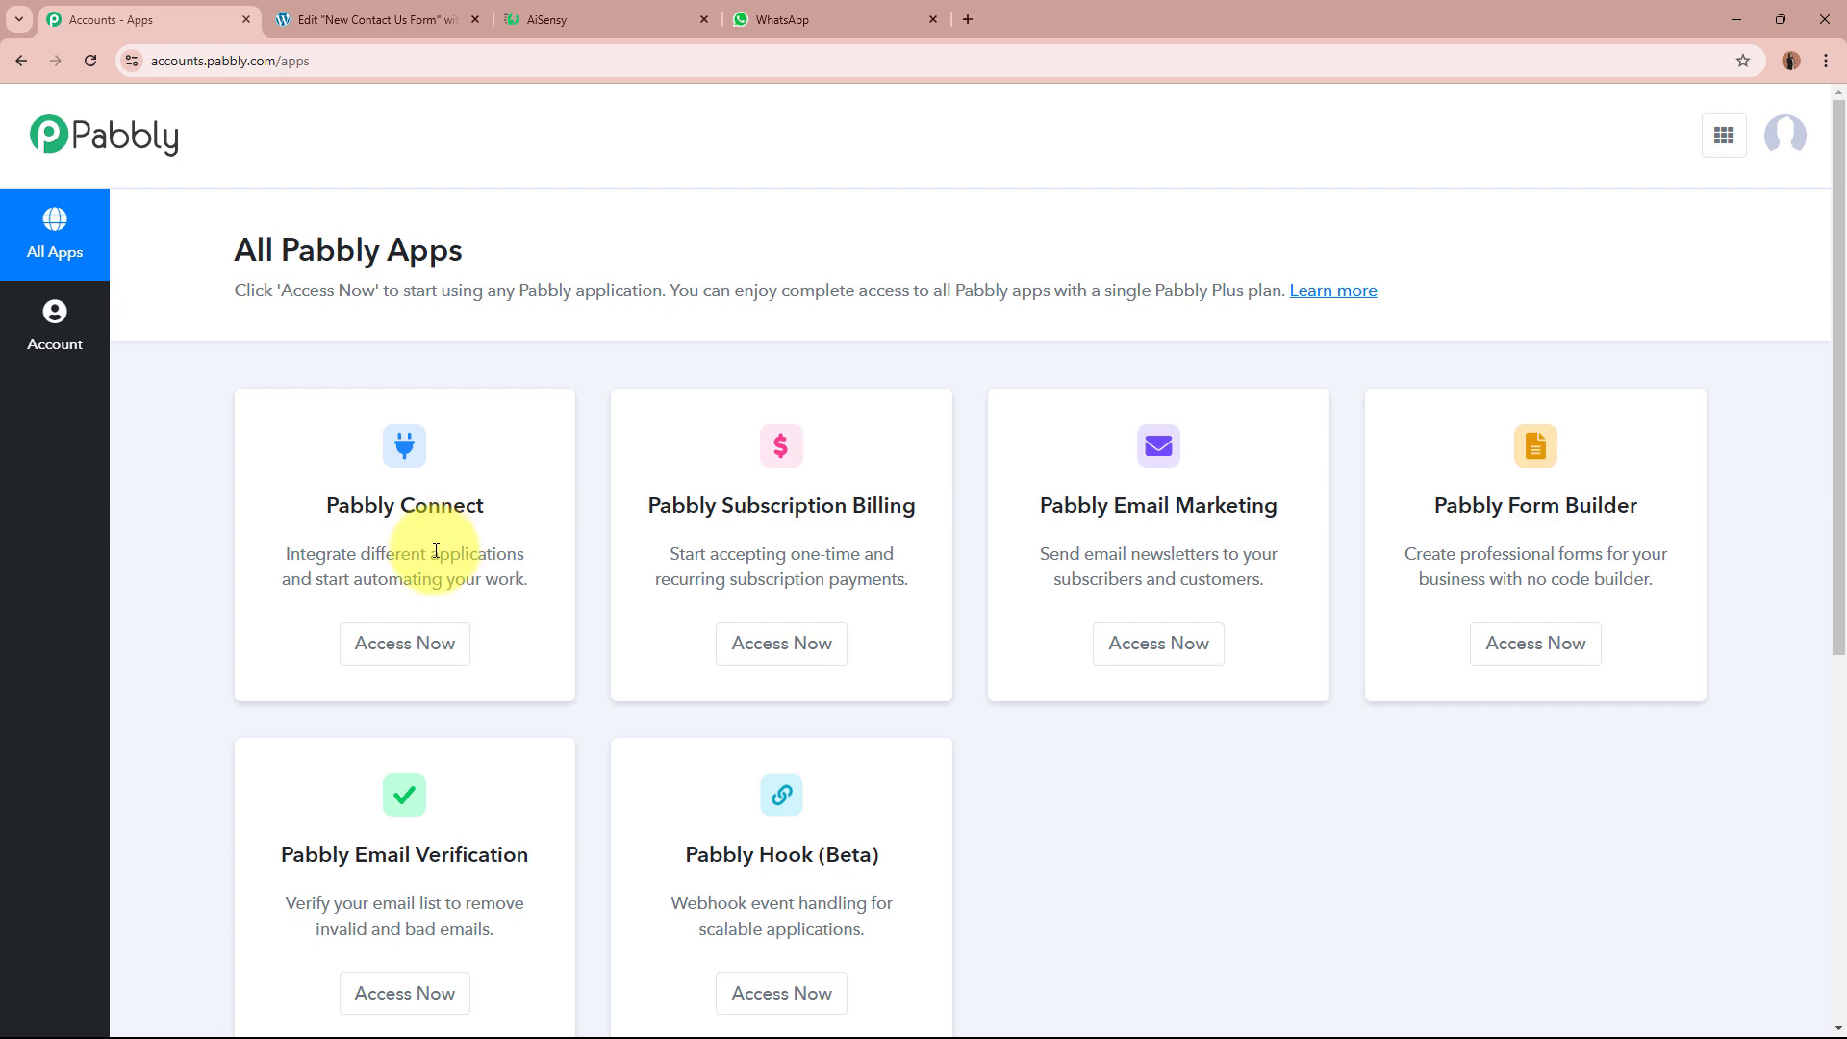
pyautogui.click(404, 644)
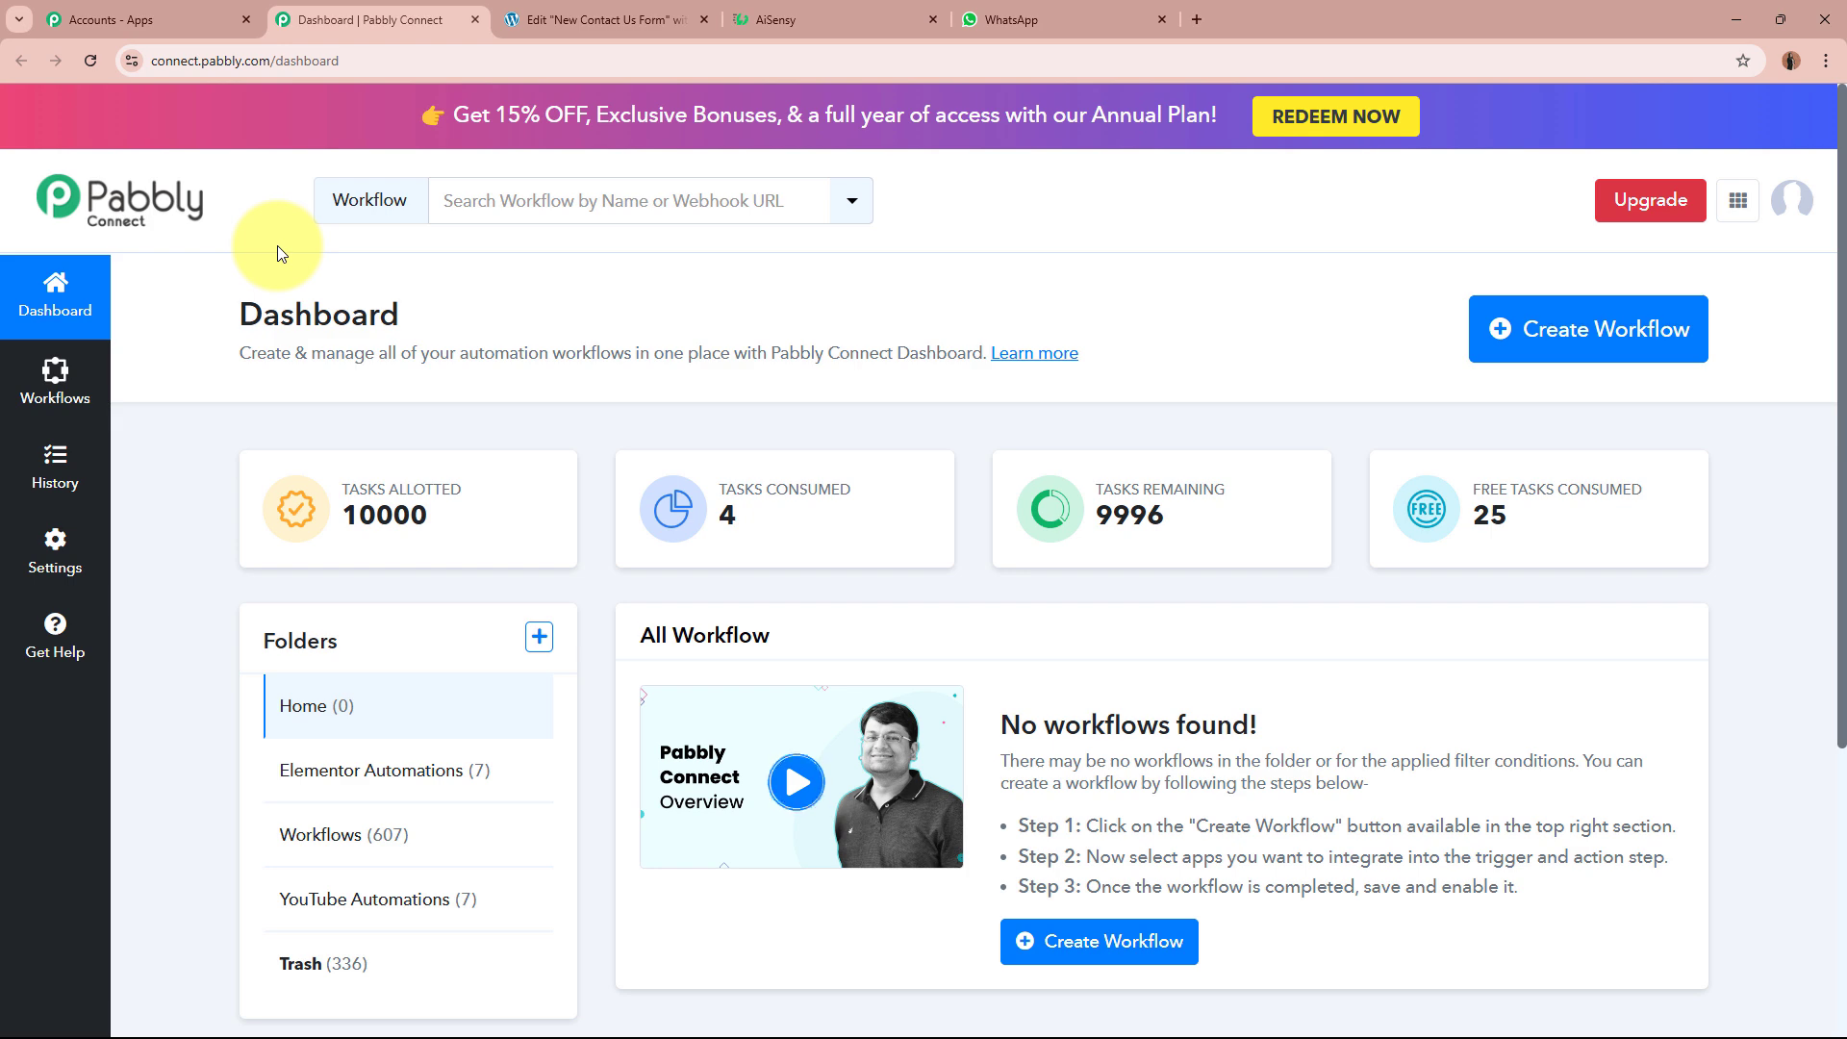
# Step: Start a new workflow named 'Send Automated WhatsApp Message on Elementor Form Submission using AiSensy'
pyautogui.click(1571, 360)
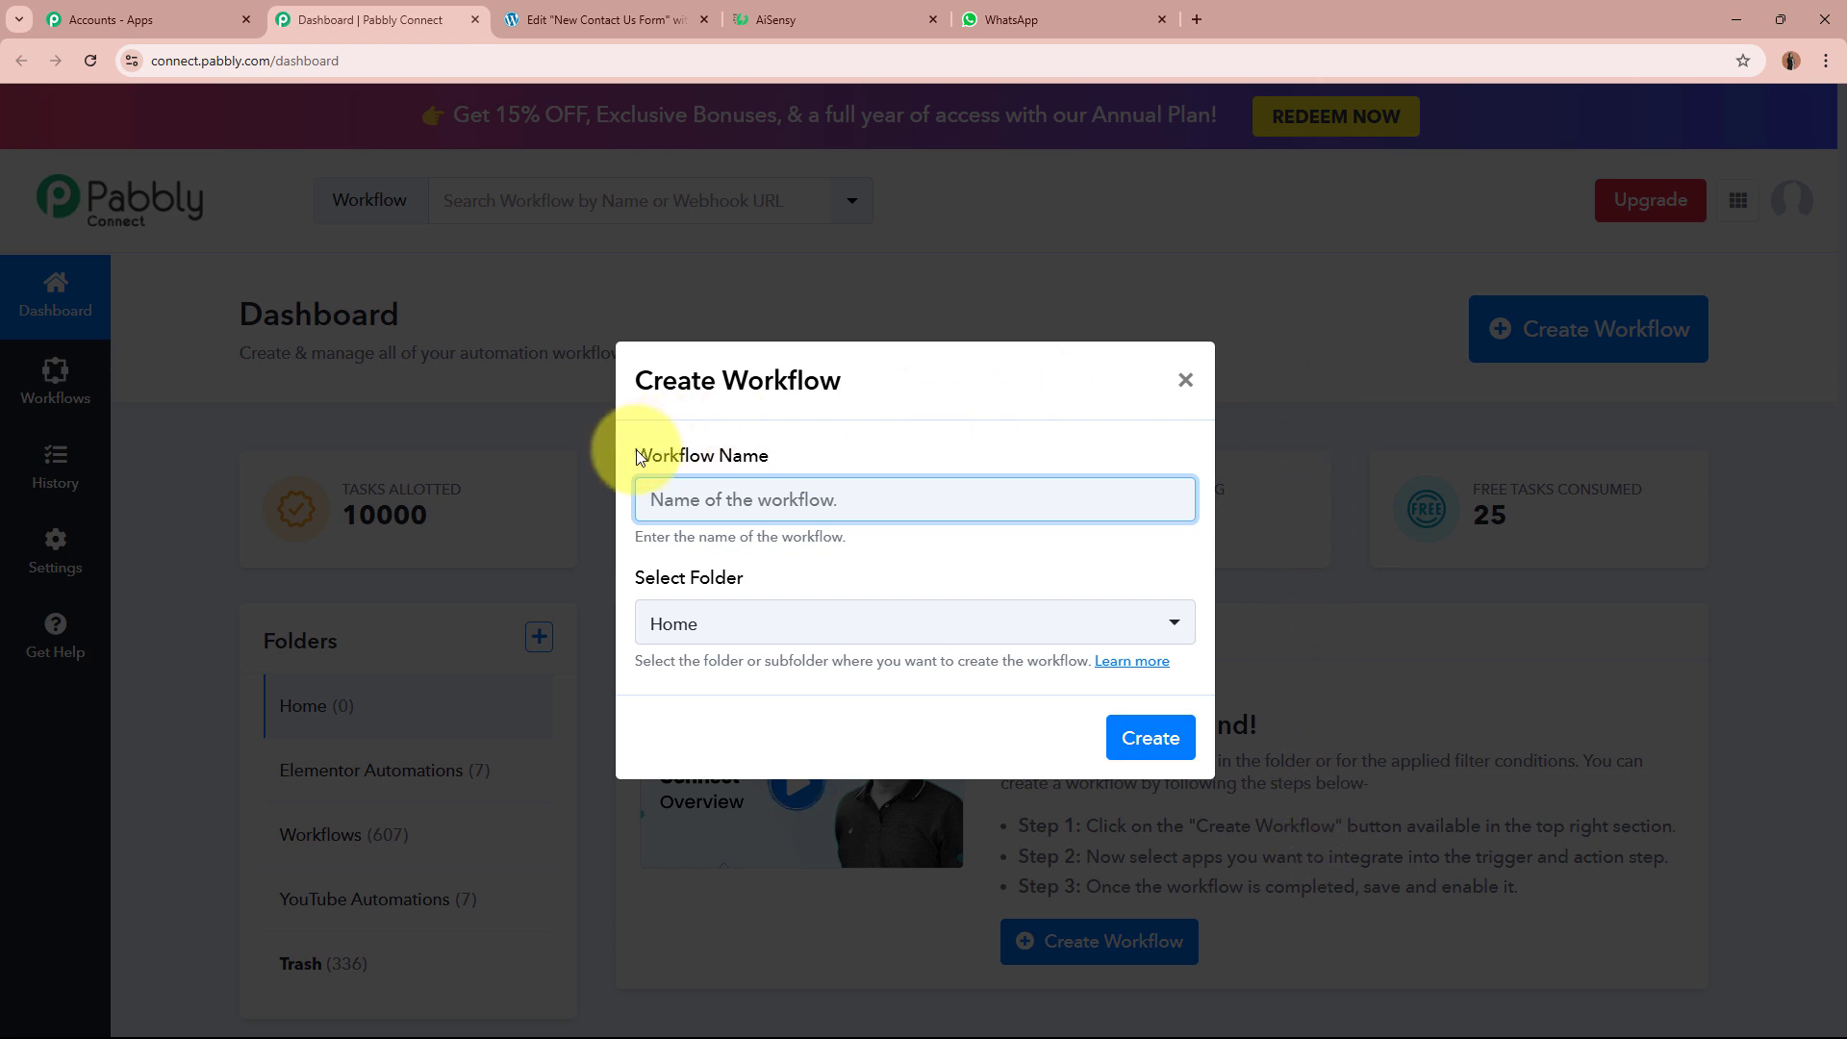
pyautogui.moveTo(638, 457); pyautogui.dragTo(789, 461)
pyautogui.moveTo(637, 577); pyautogui.dragTo(795, 565)
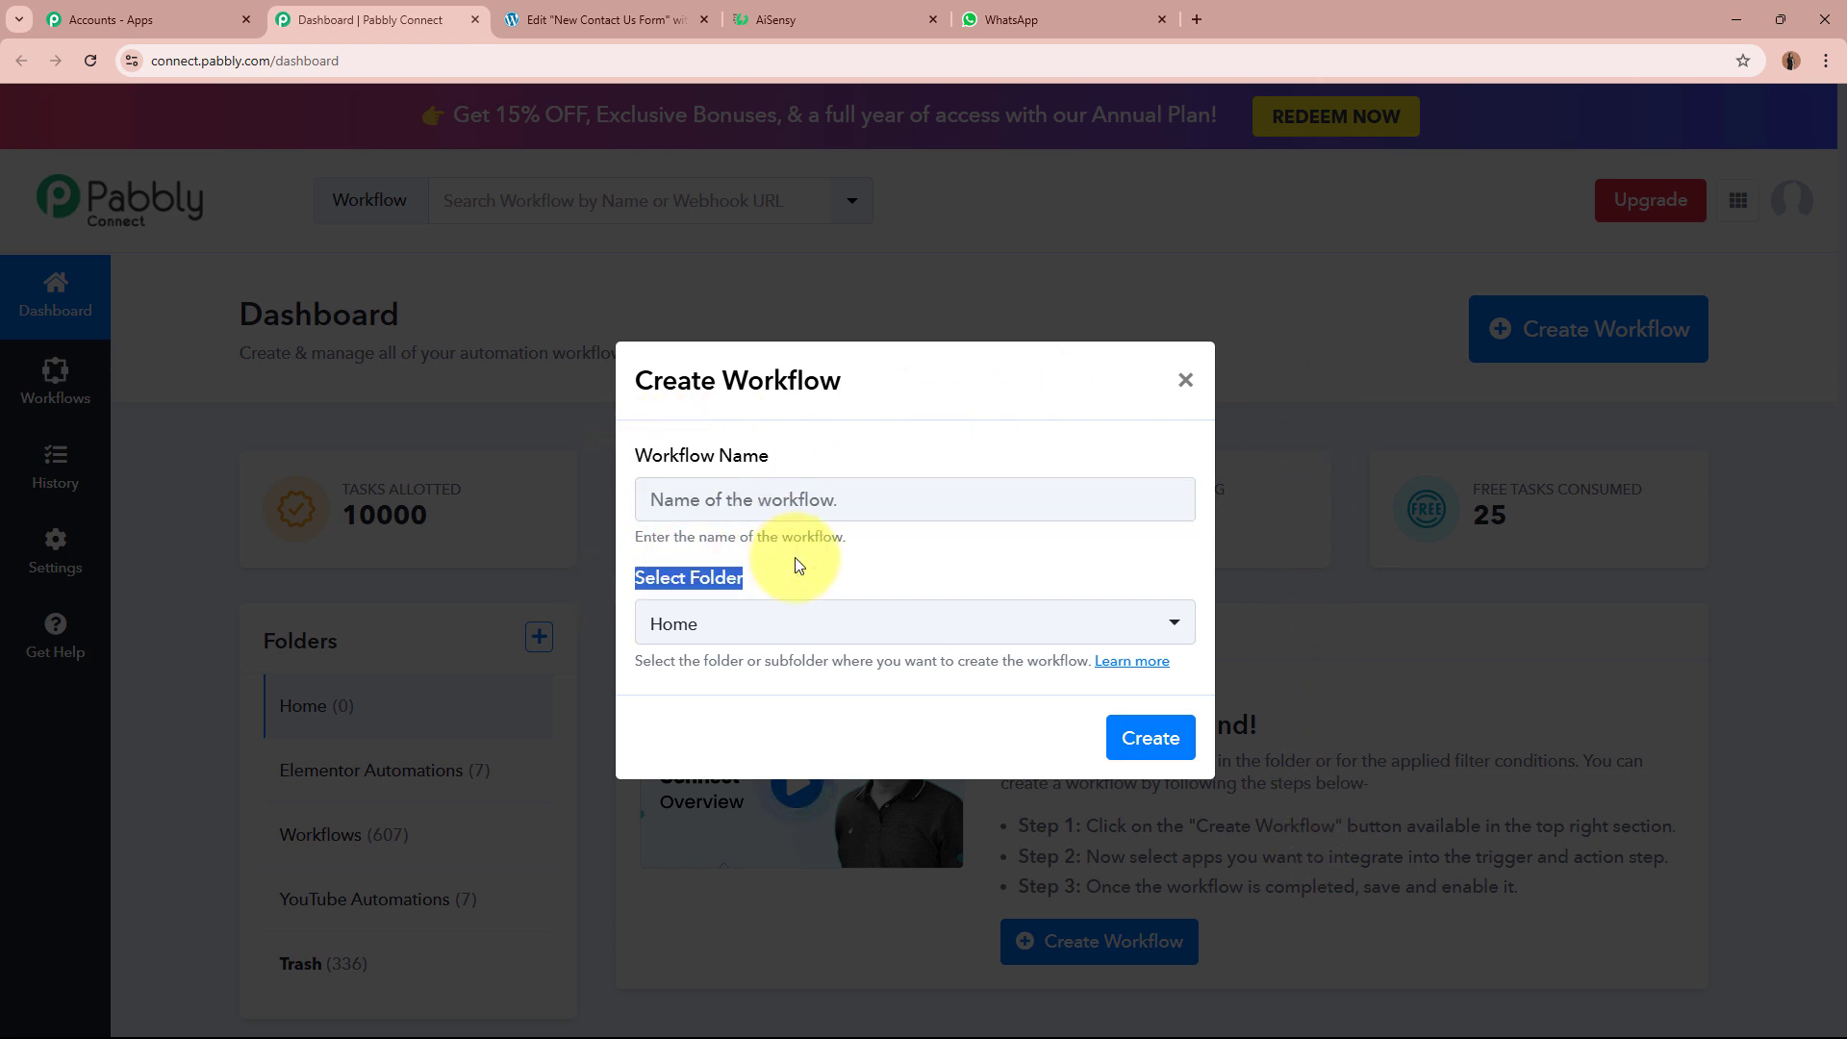
pyautogui.click(803, 505)
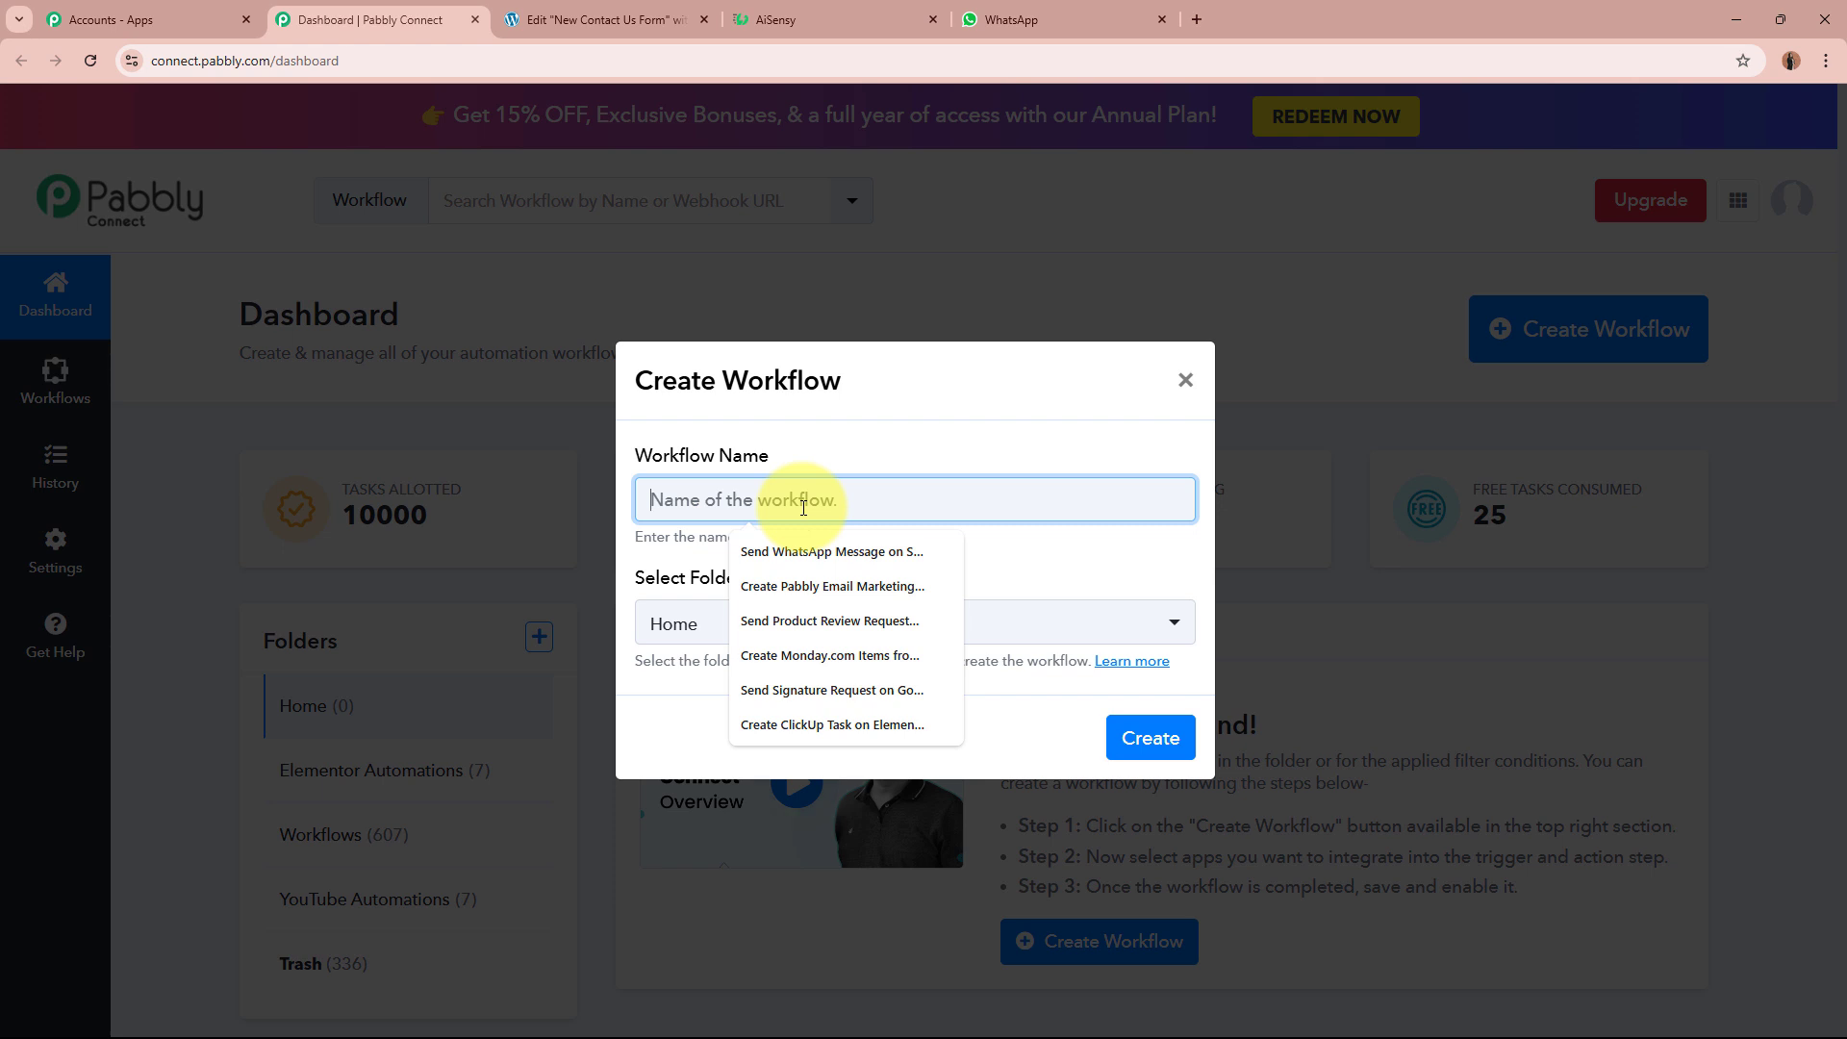
pyautogui.write('Send Automated WhatsApp Message on Elementor Form Submission using AiSensy')
pyautogui.click(808, 538)
pyautogui.moveTo(649, 491); pyautogui.dragTo(1199, 493)
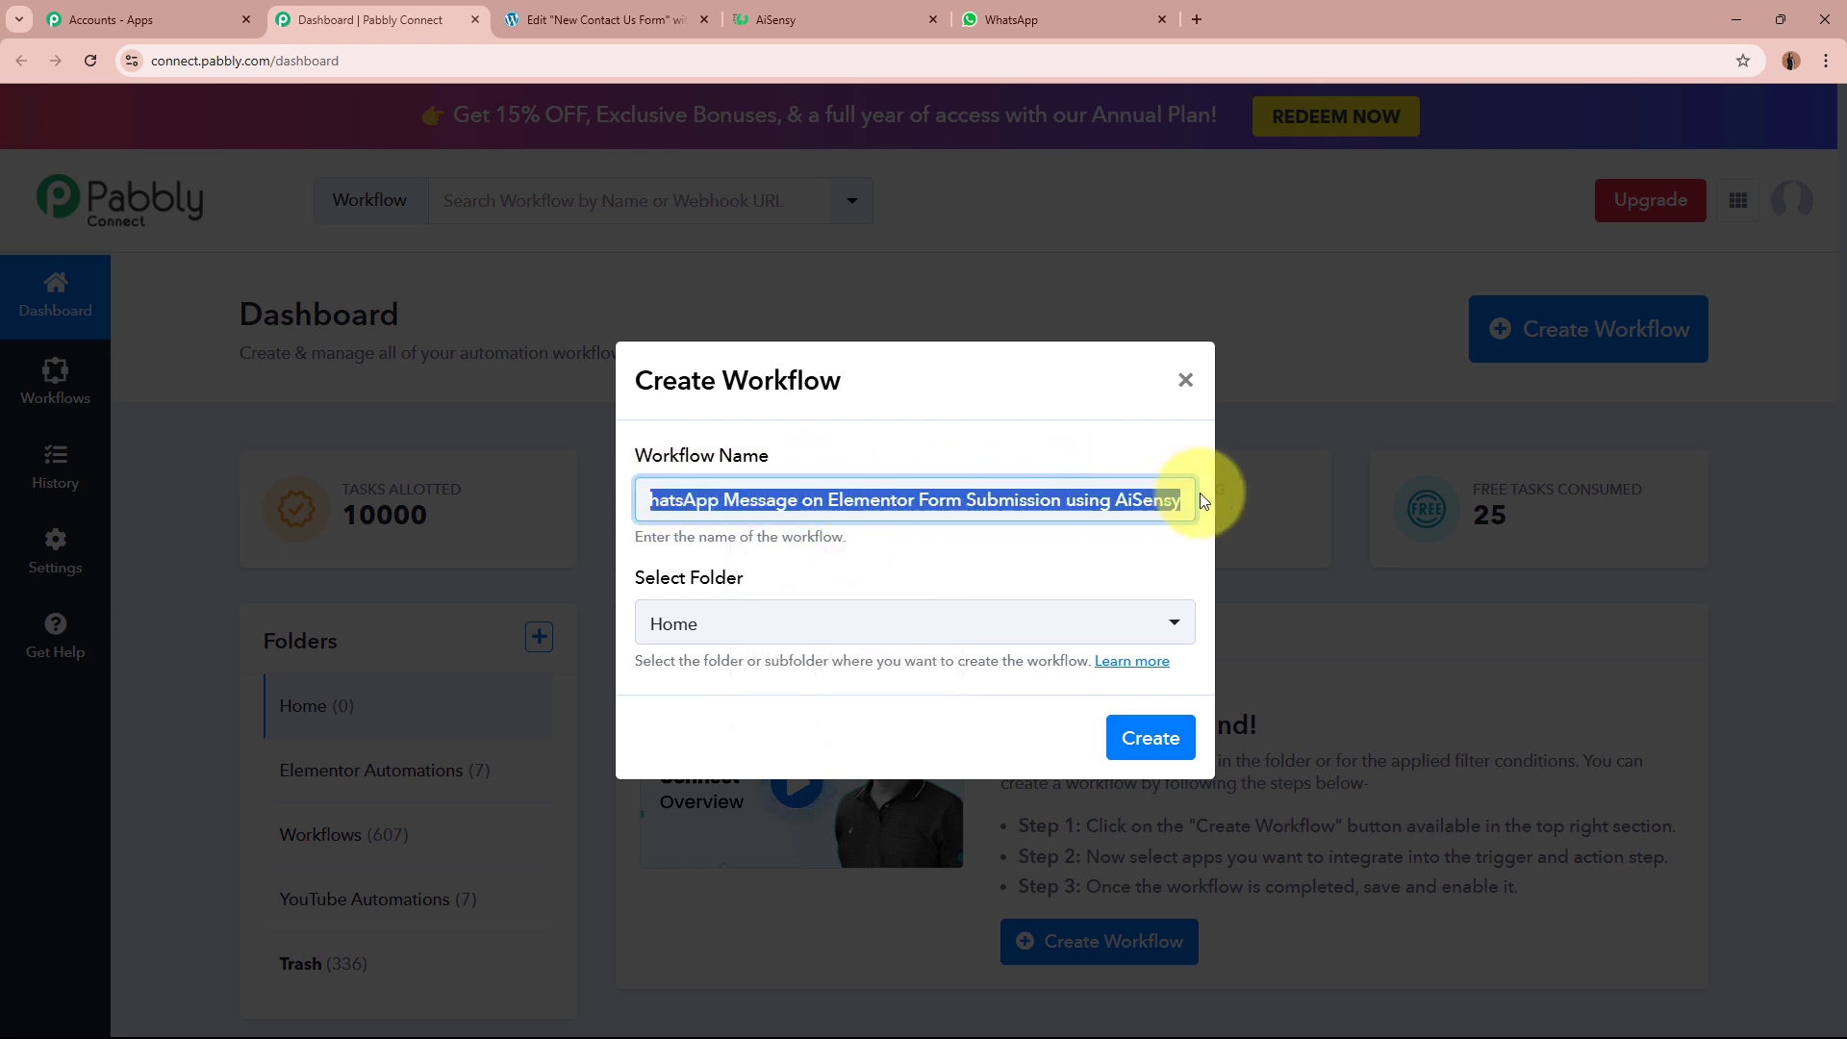
pyautogui.click(1077, 537)
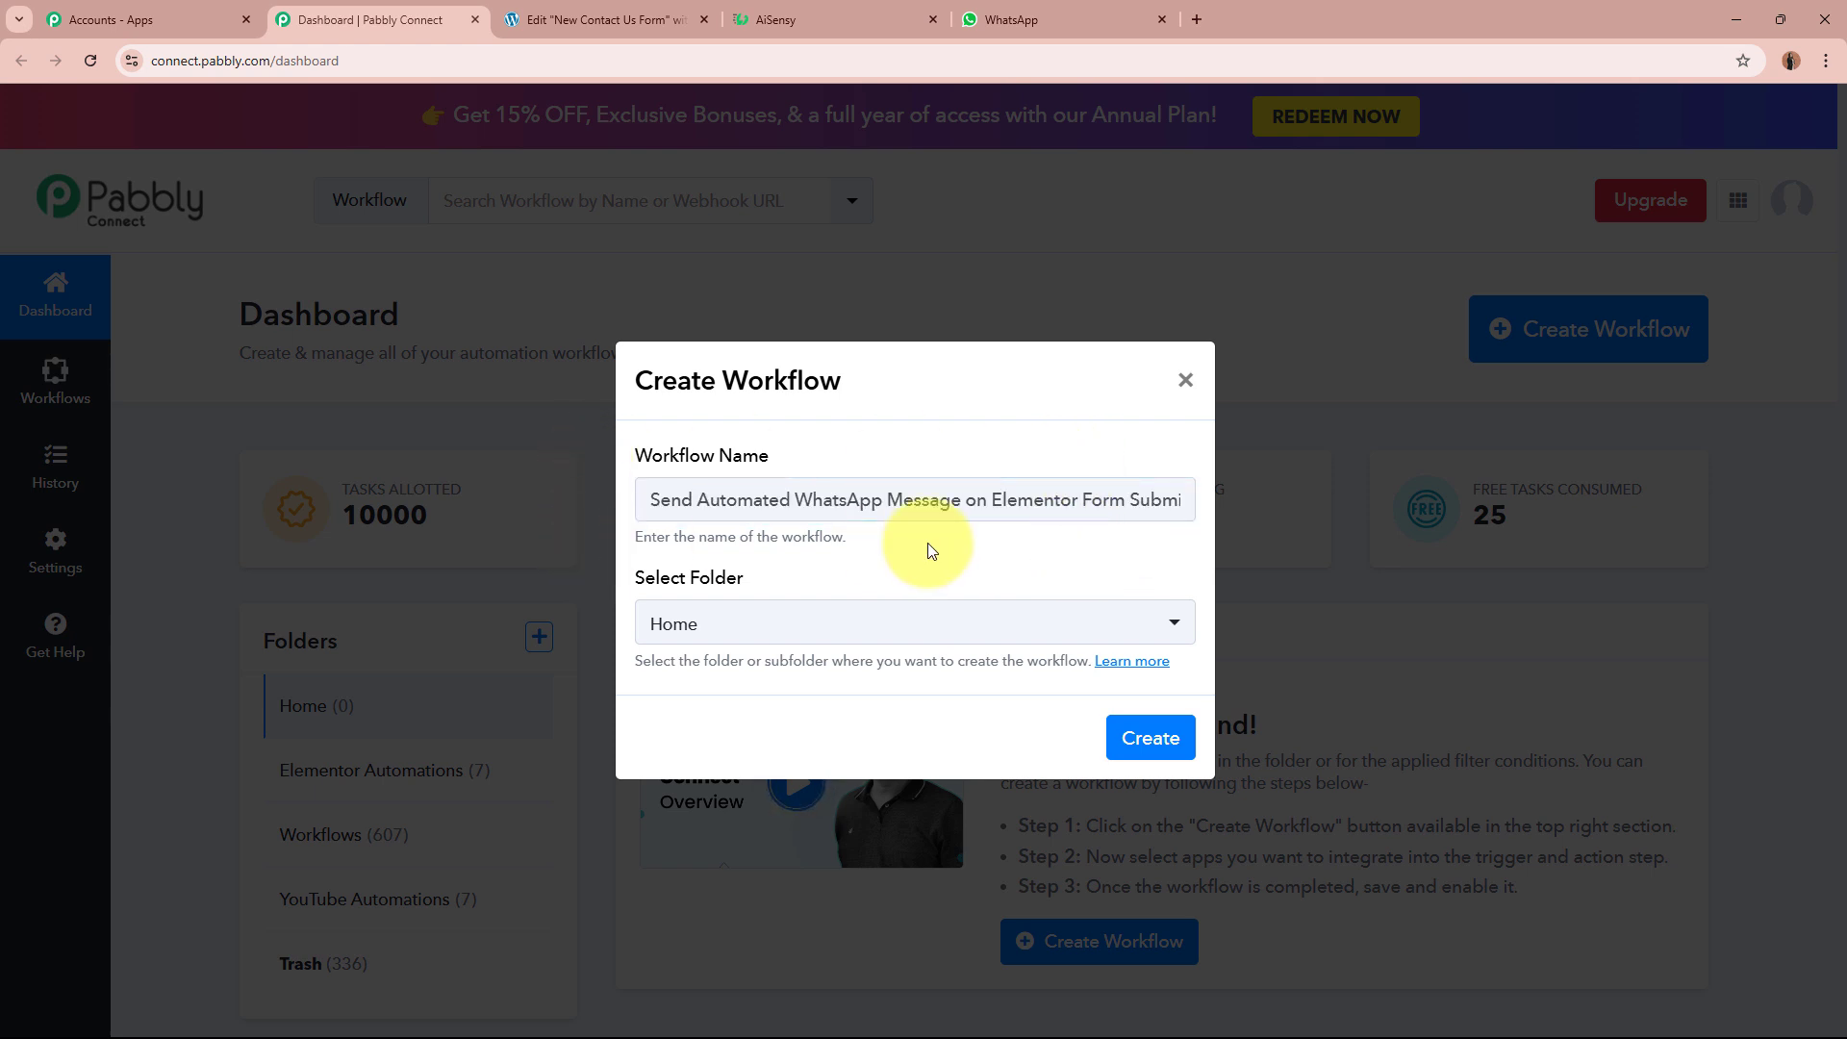
pyautogui.moveTo(635, 581); pyautogui.dragTo(859, 581)
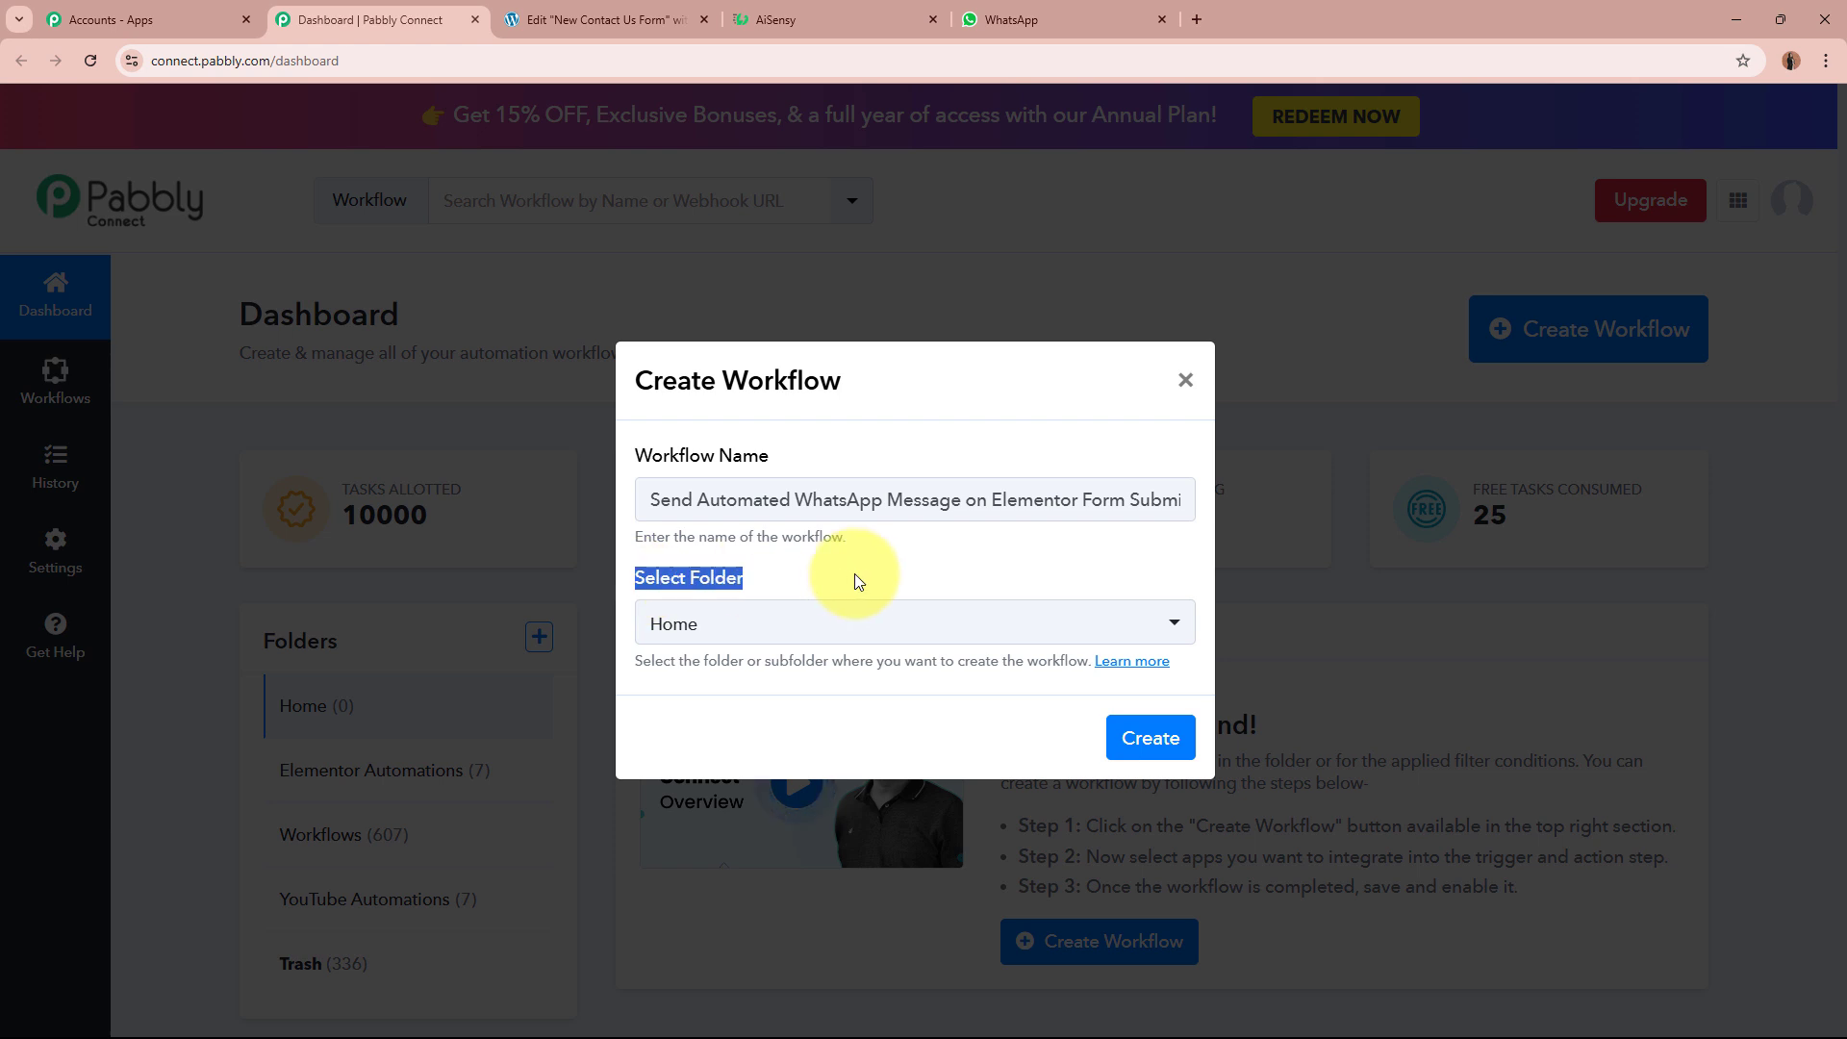
pyautogui.click(860, 581)
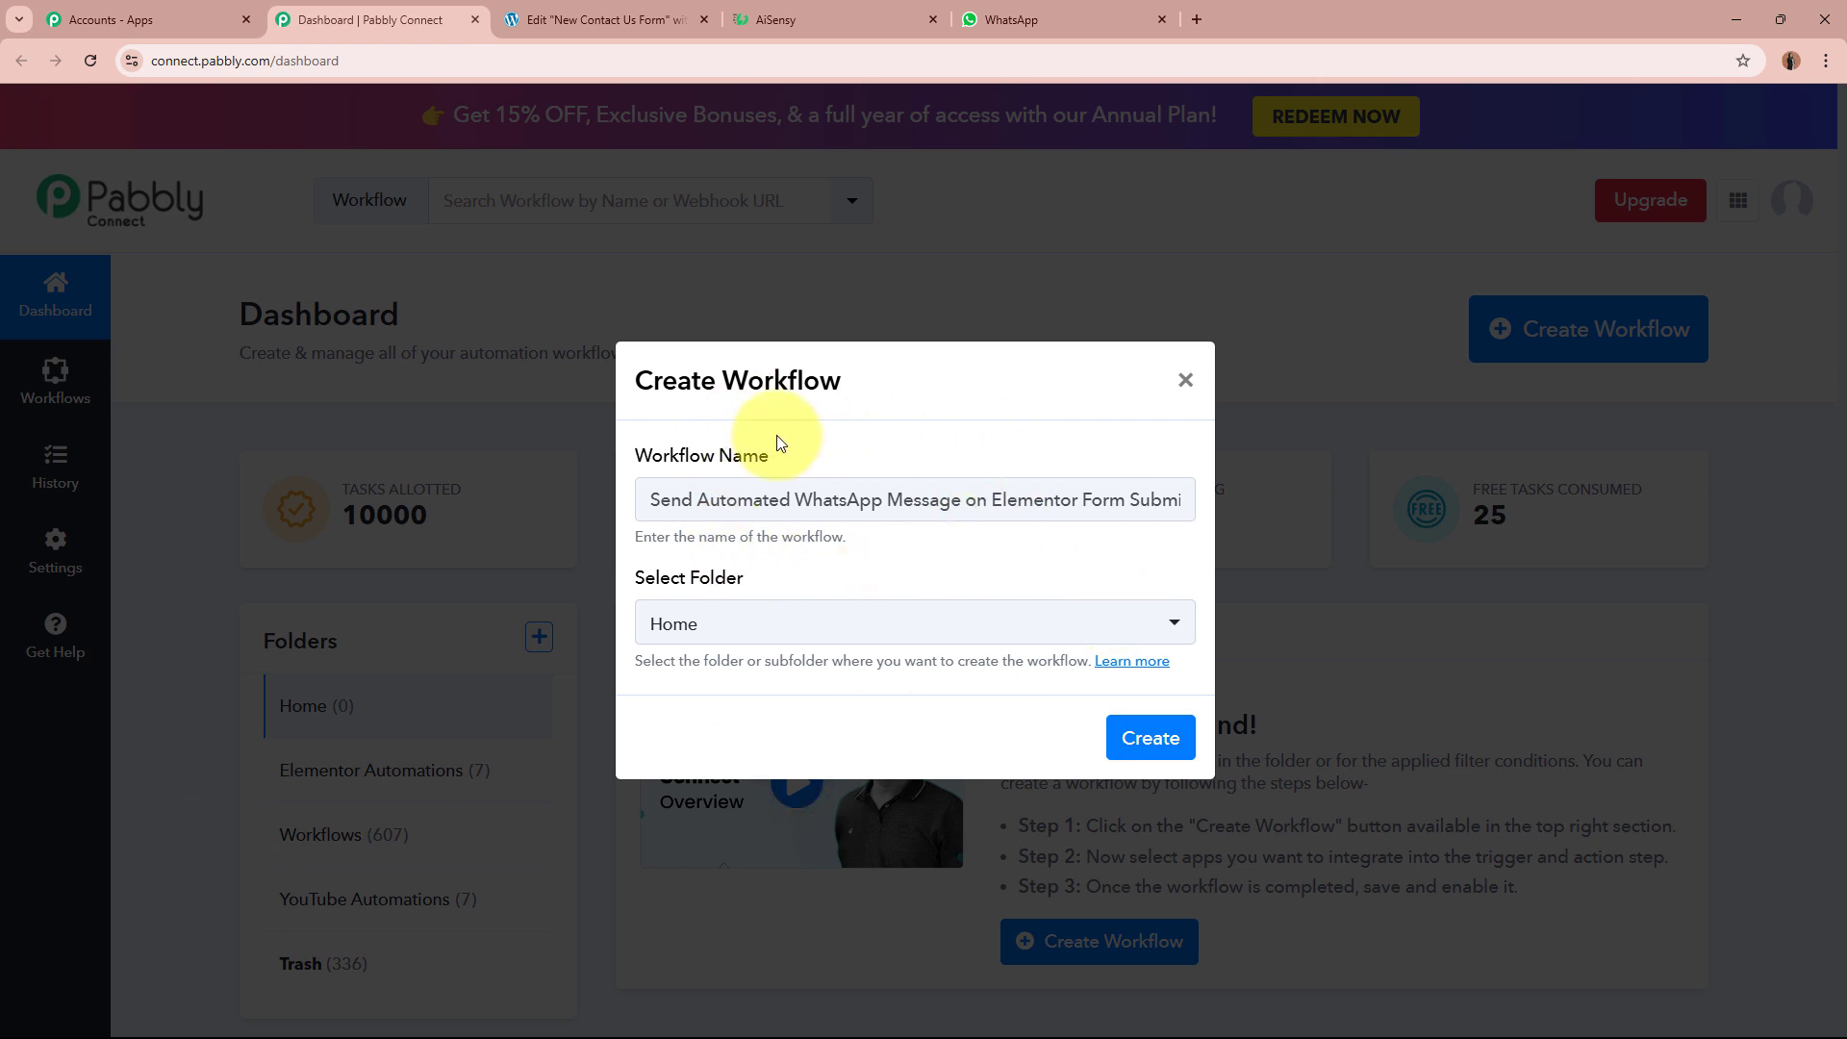
# Step: File the workflow in the Elementor Automations folder and create it
pyautogui.click(795, 624)
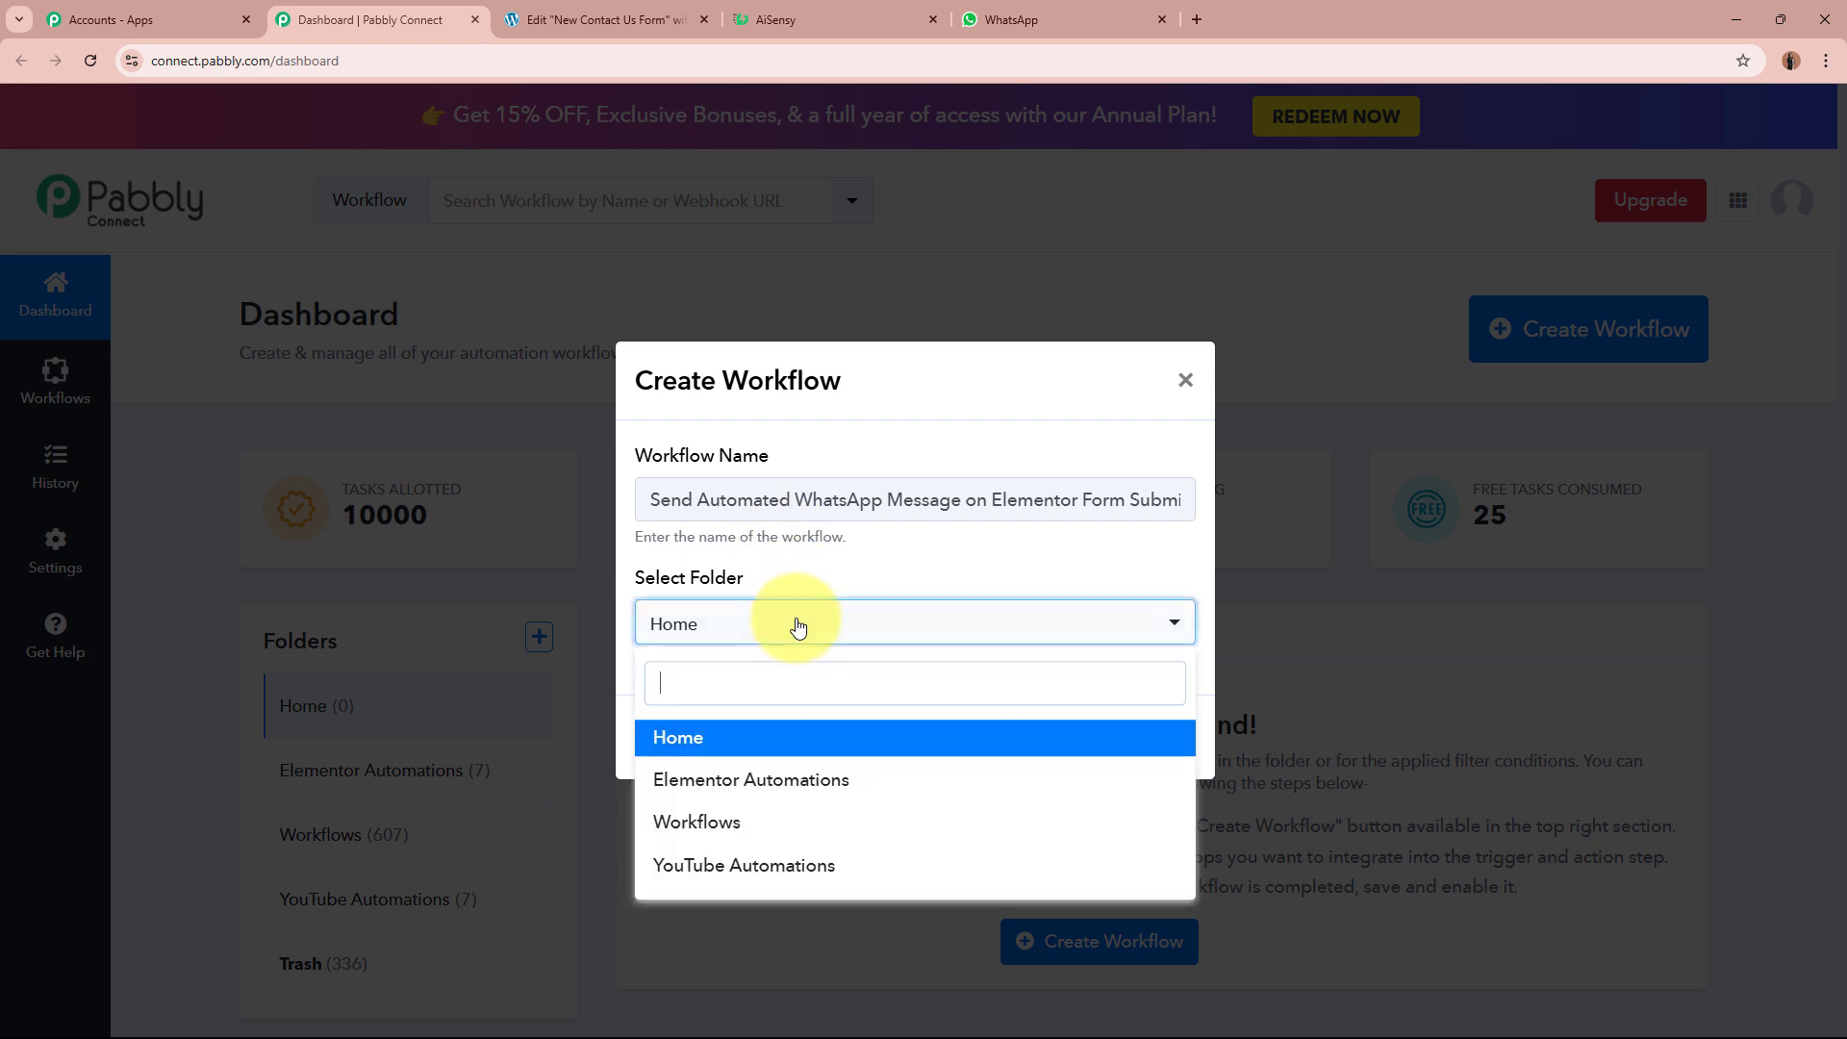
pyautogui.click(950, 784)
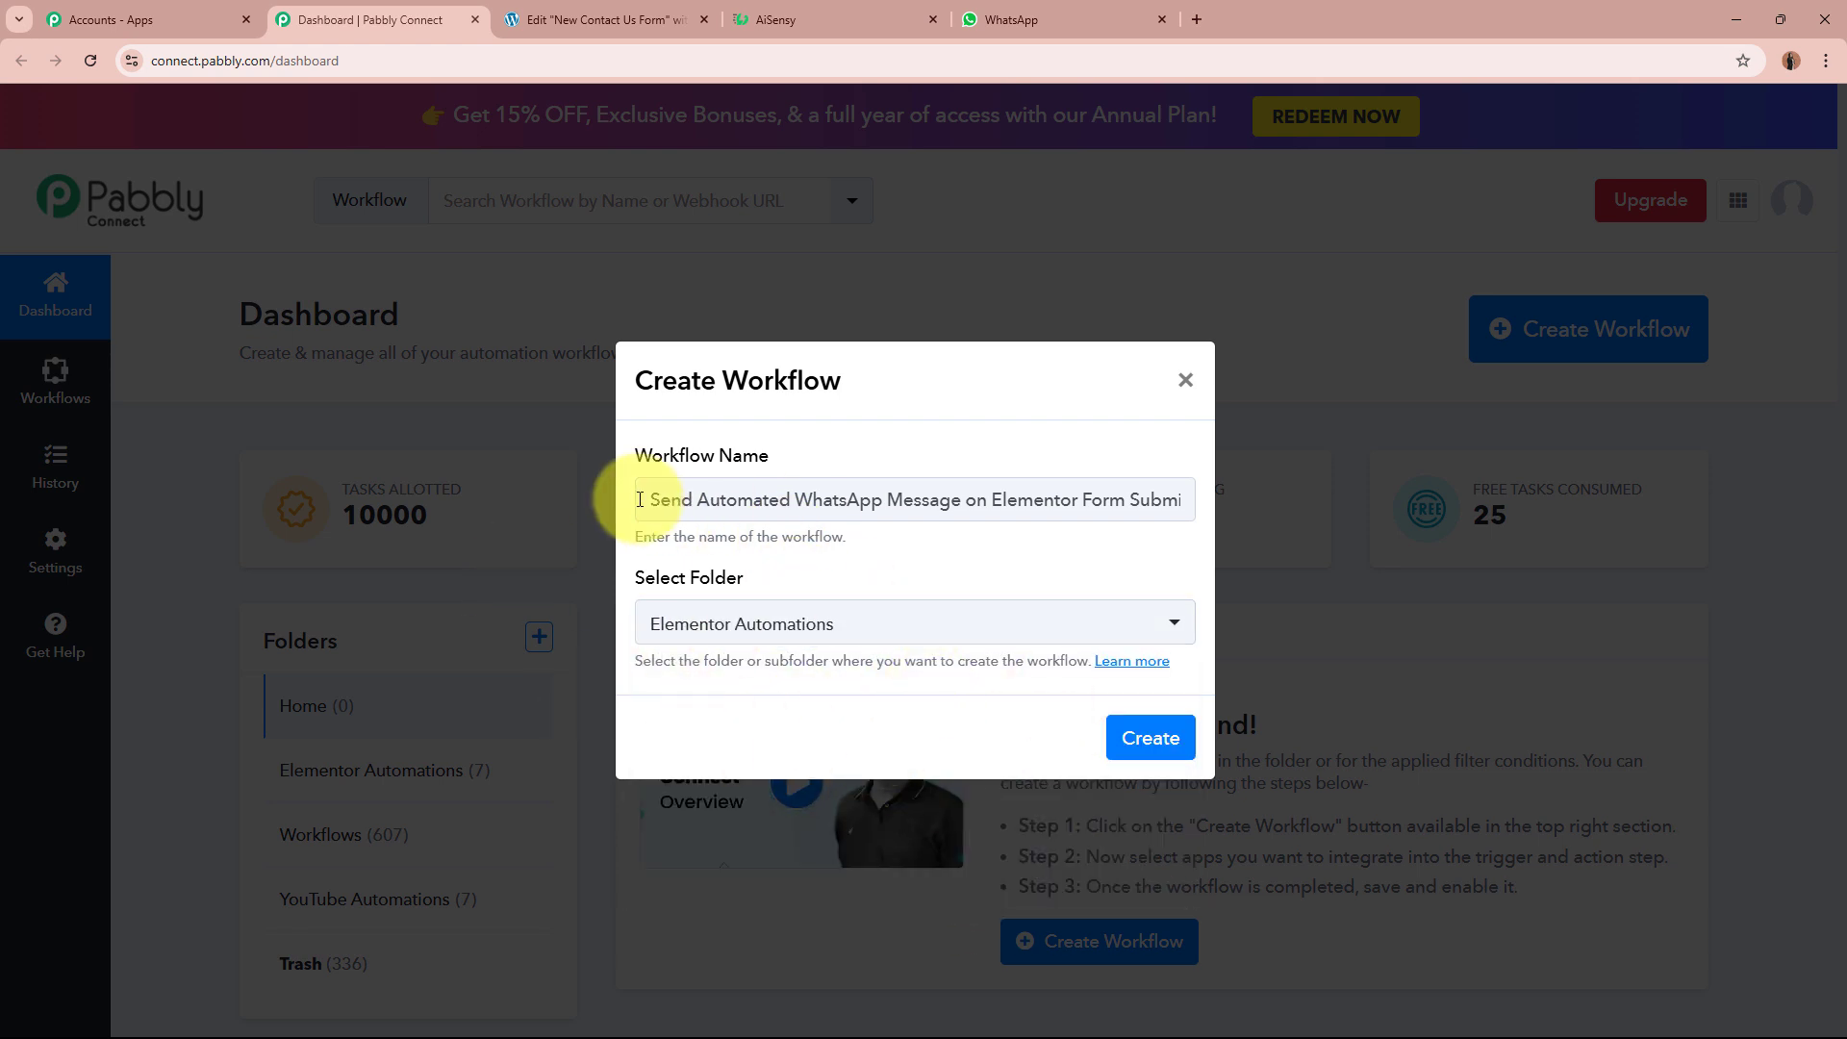
pyautogui.moveTo(640, 500); pyautogui.dragTo(1275, 500)
pyautogui.click(1064, 556)
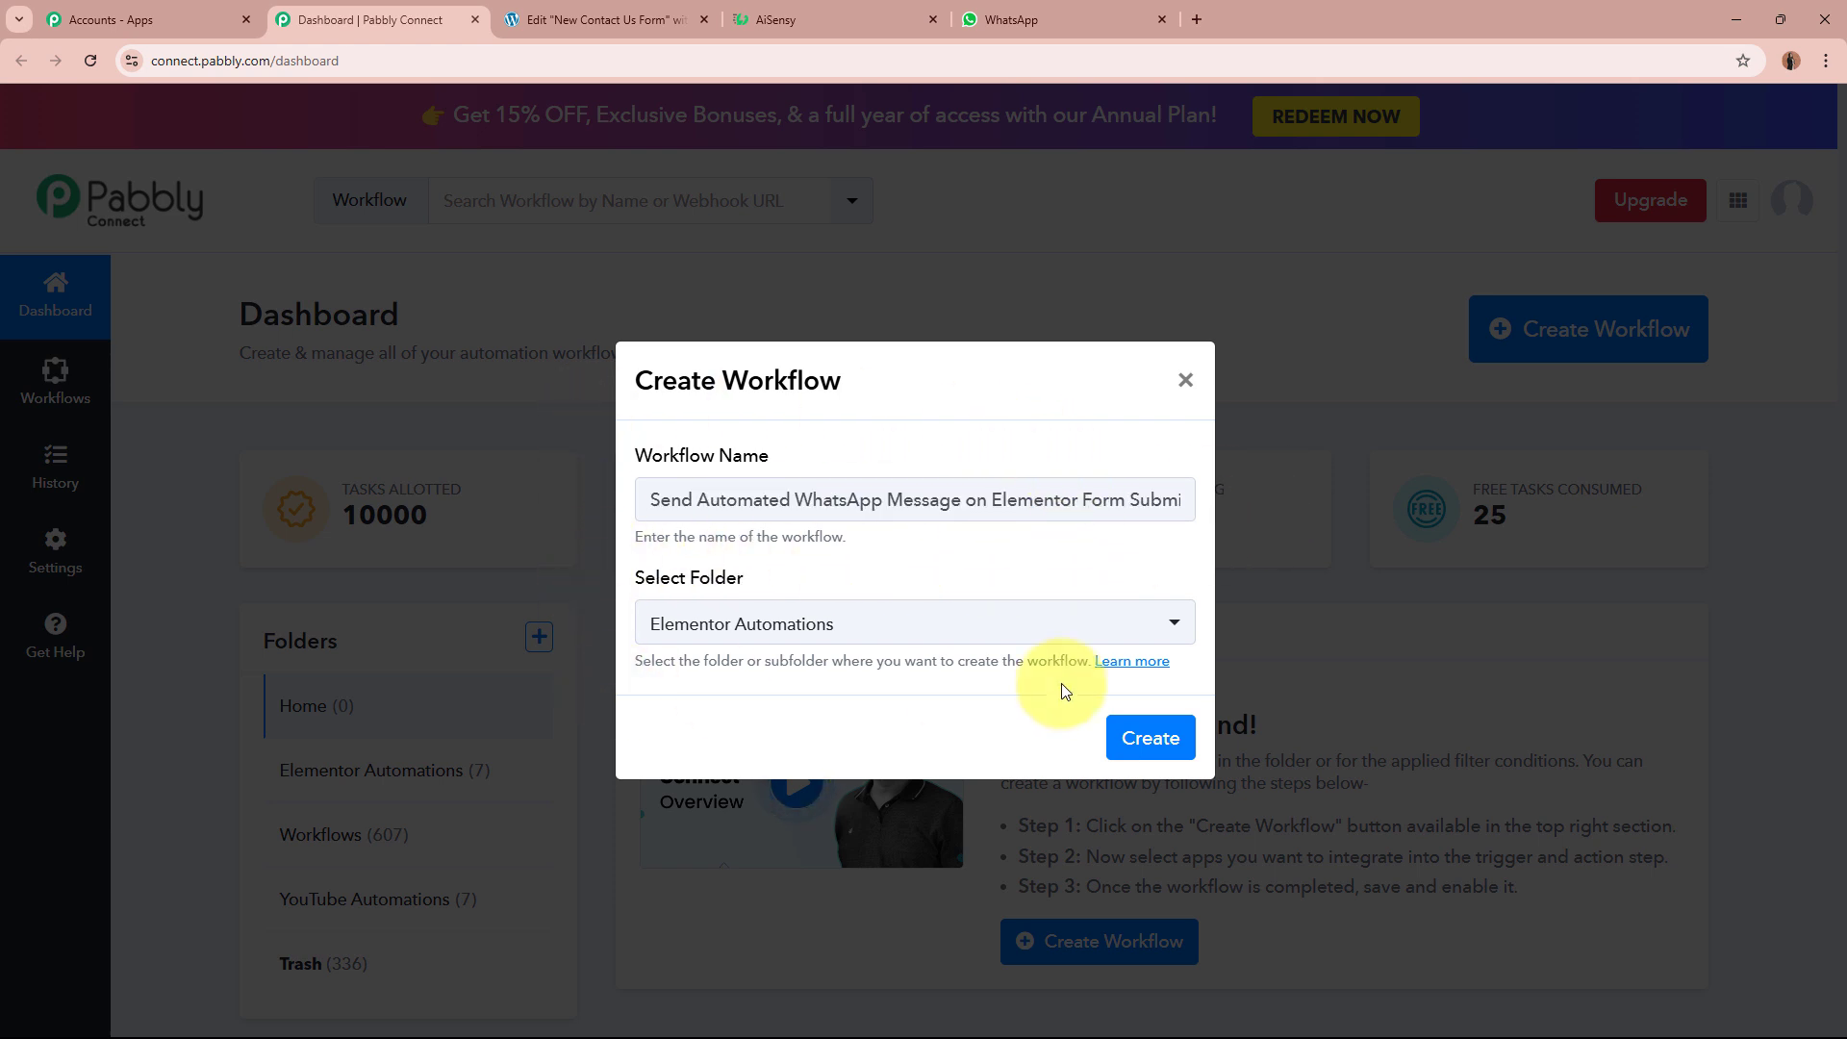
pyautogui.click(1151, 738)
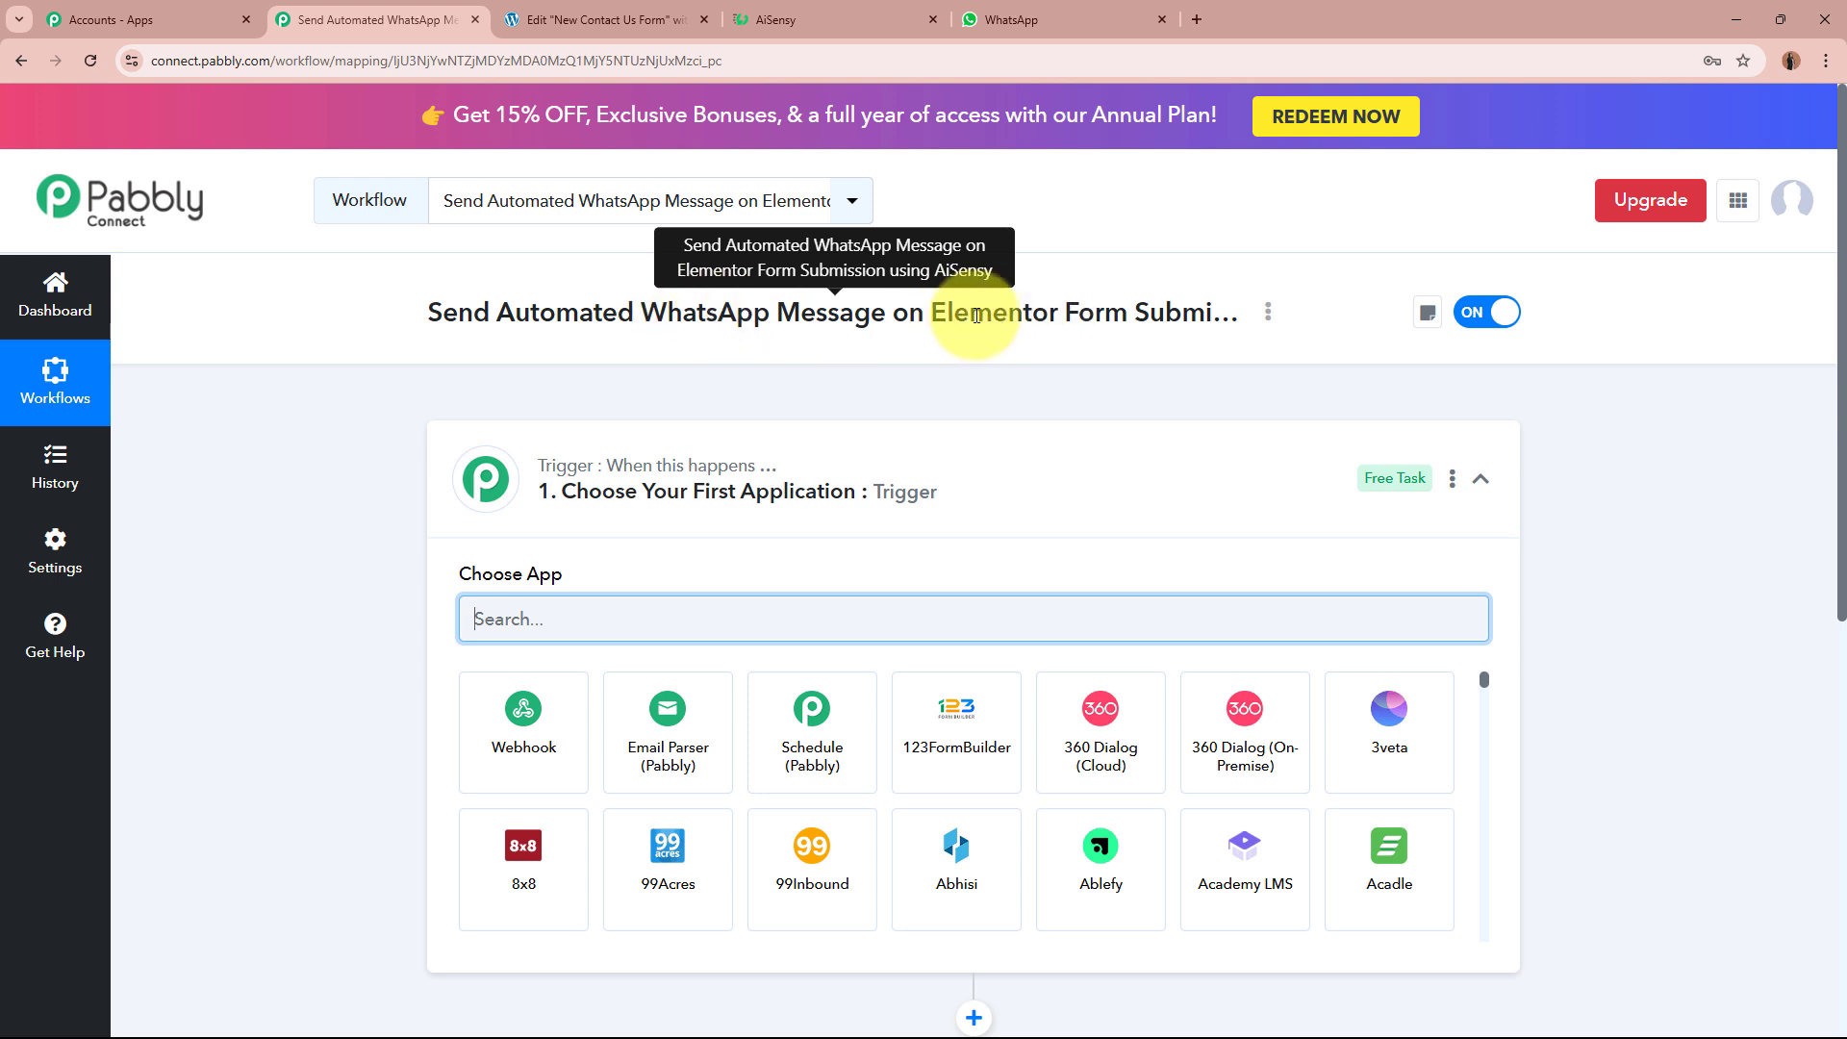
# Step: Search 'Element' and set Elementor as the trigger app, then go back to the Elementor editor
pyautogui.click(1075, 484)
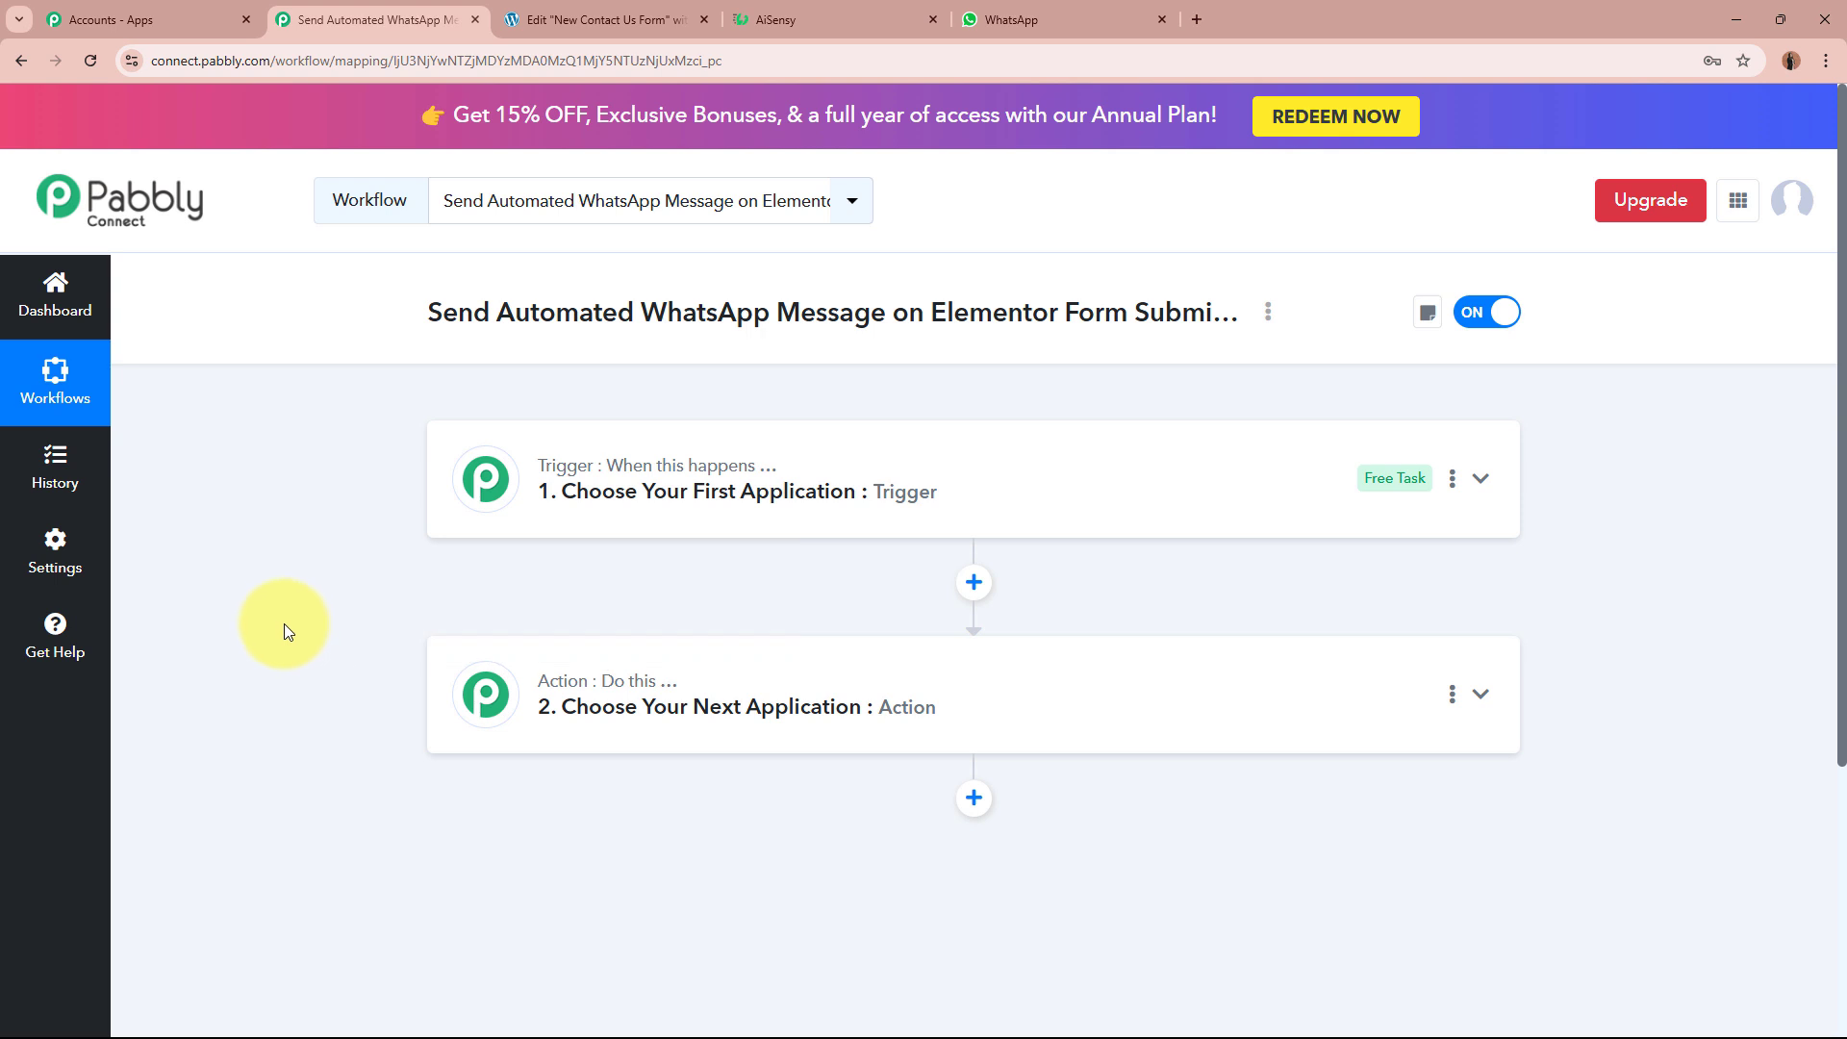
pyautogui.click(1030, 503)
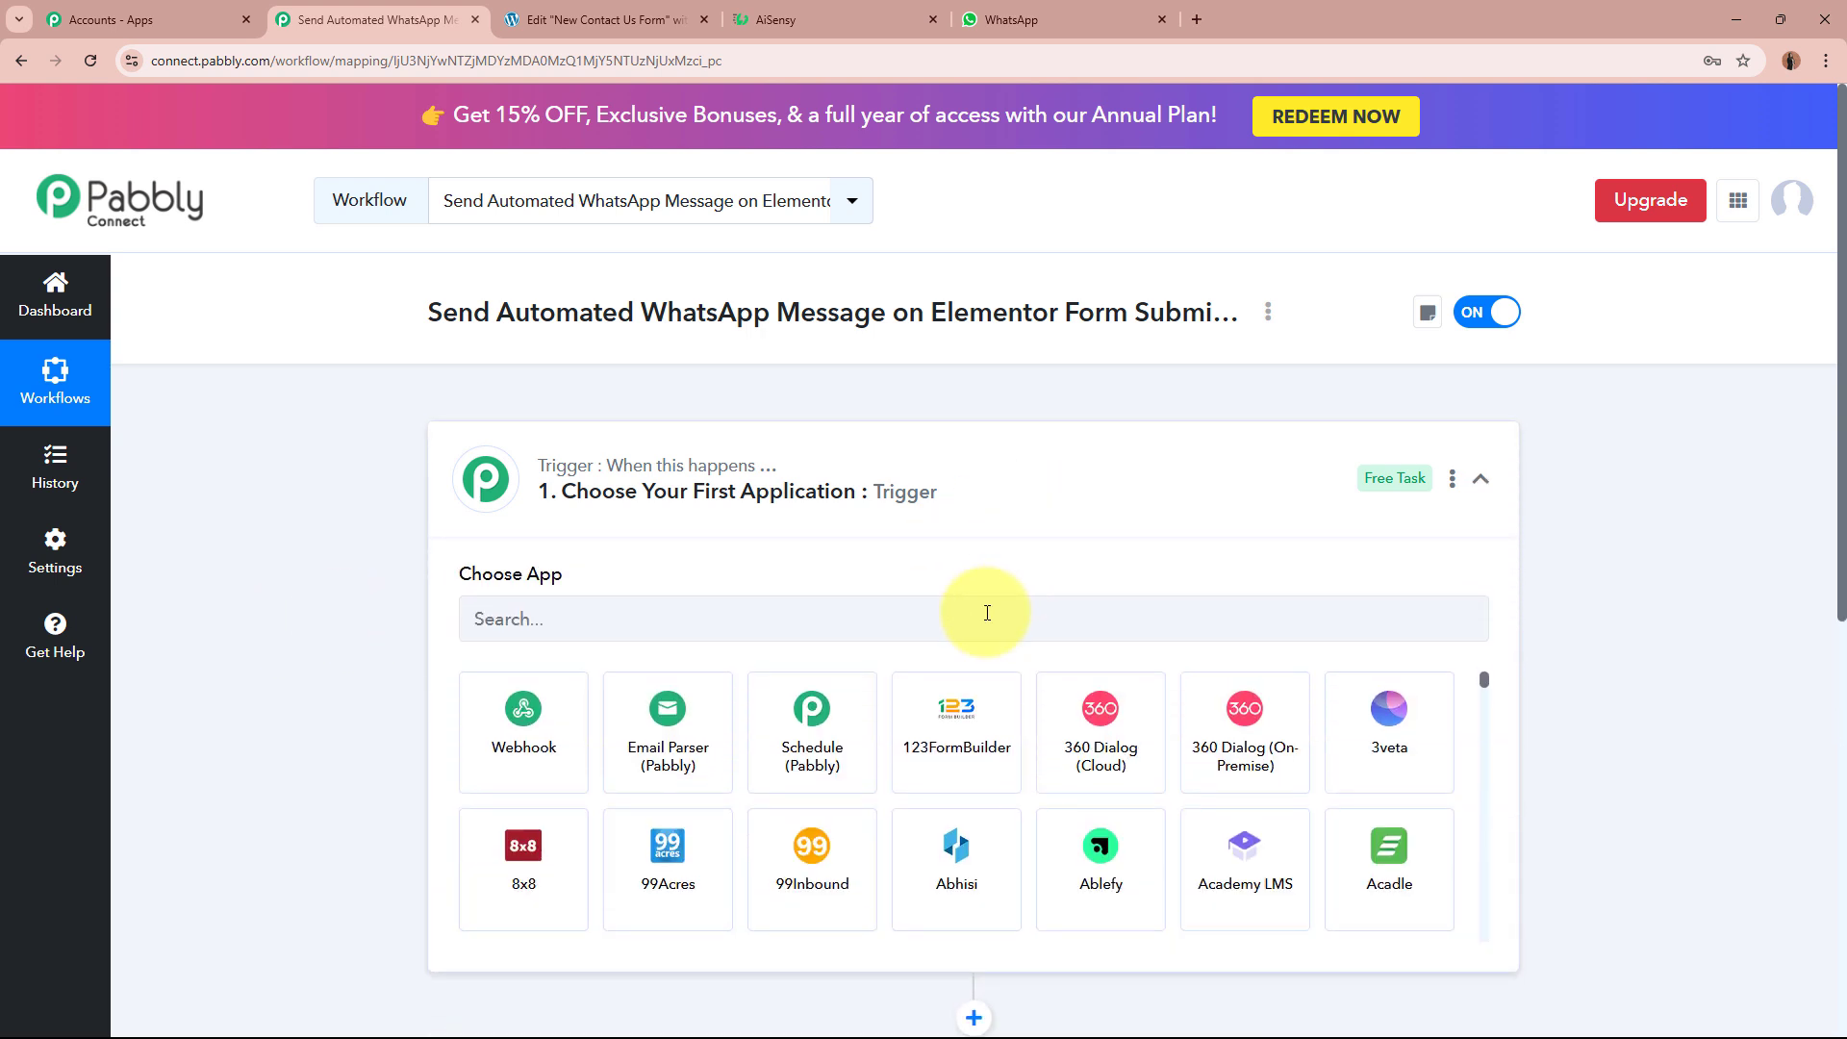
pyautogui.click(987, 615)
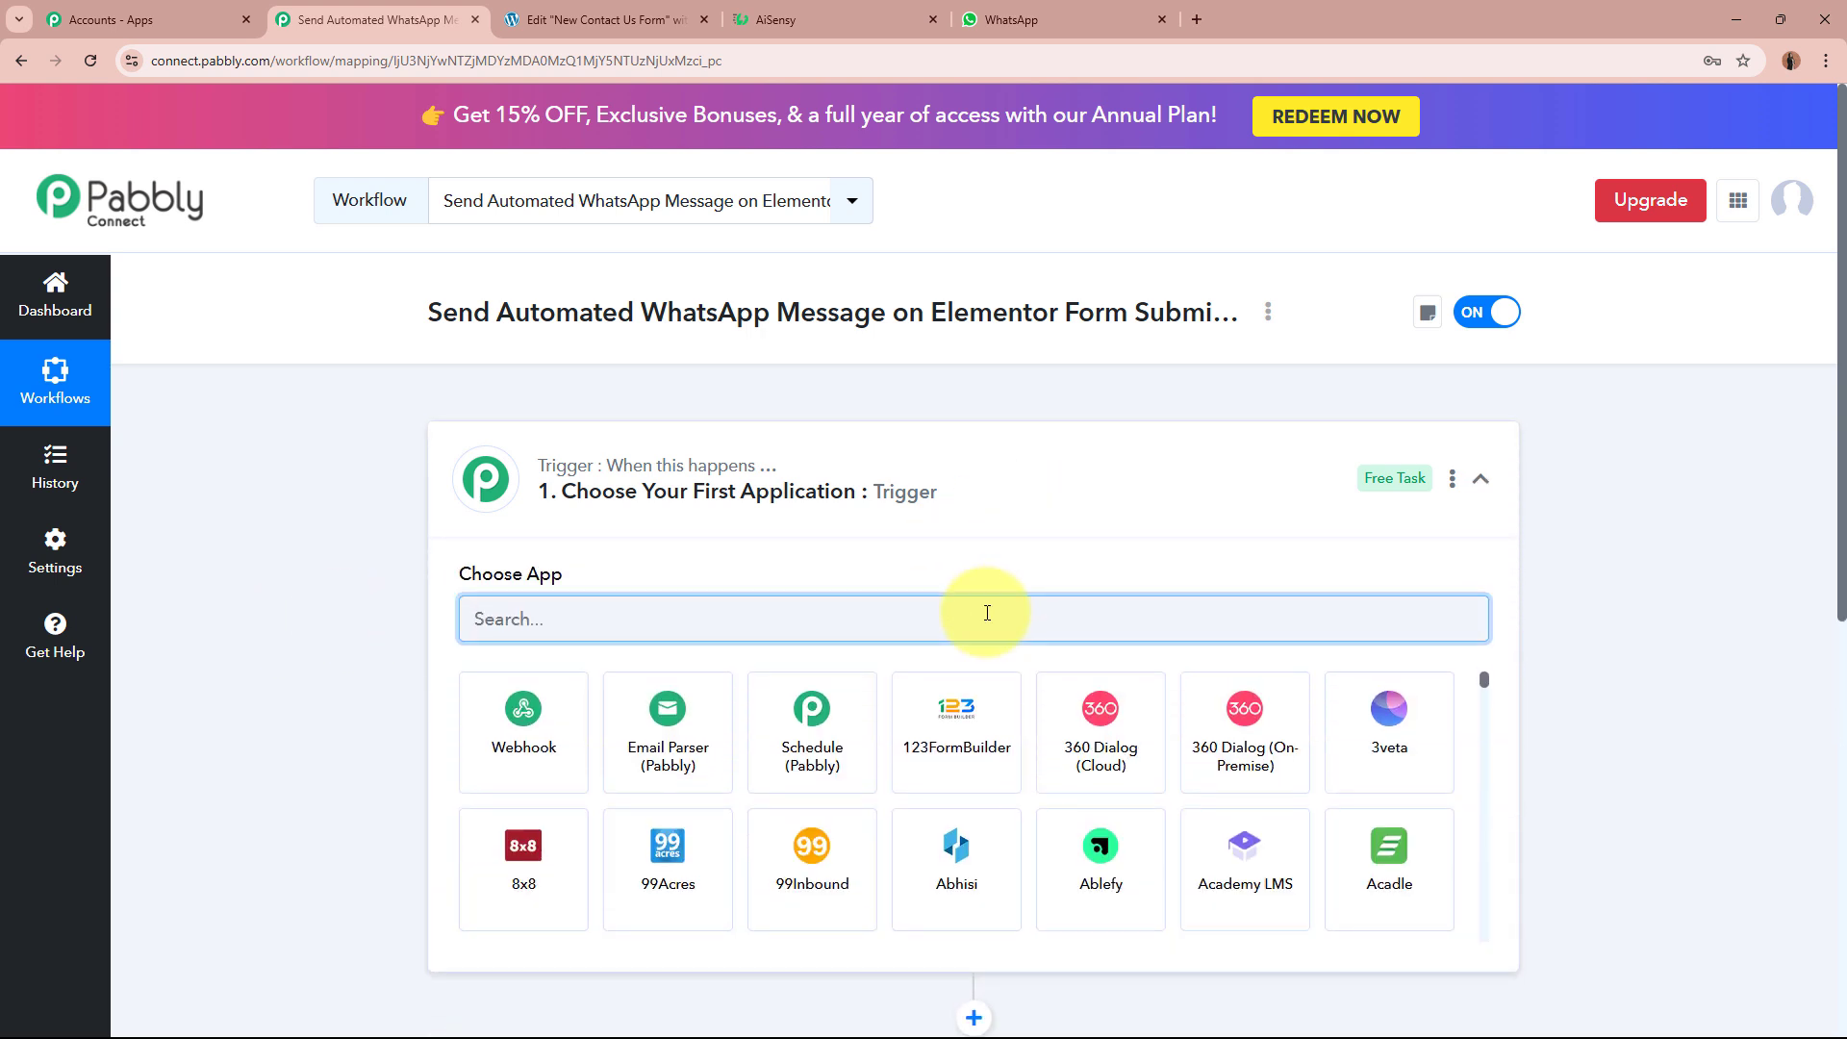
pyautogui.write('Eleme')
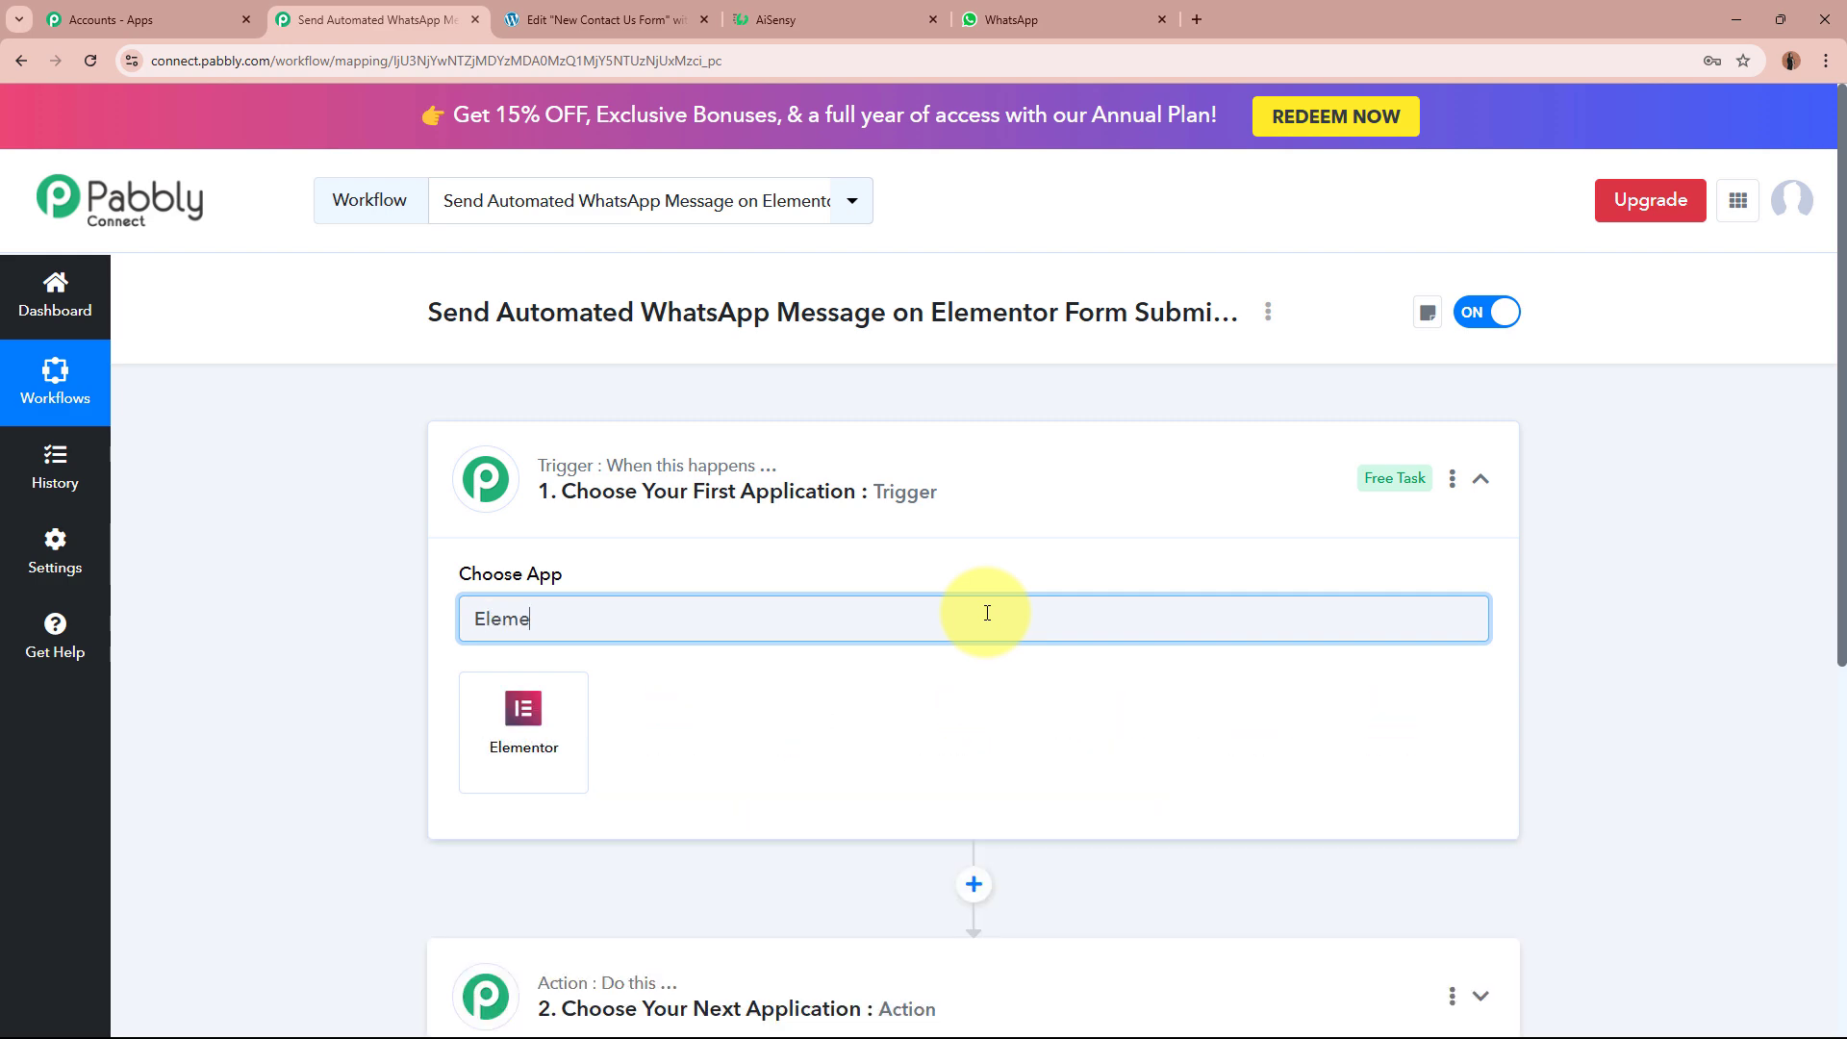
pyautogui.write('nt')
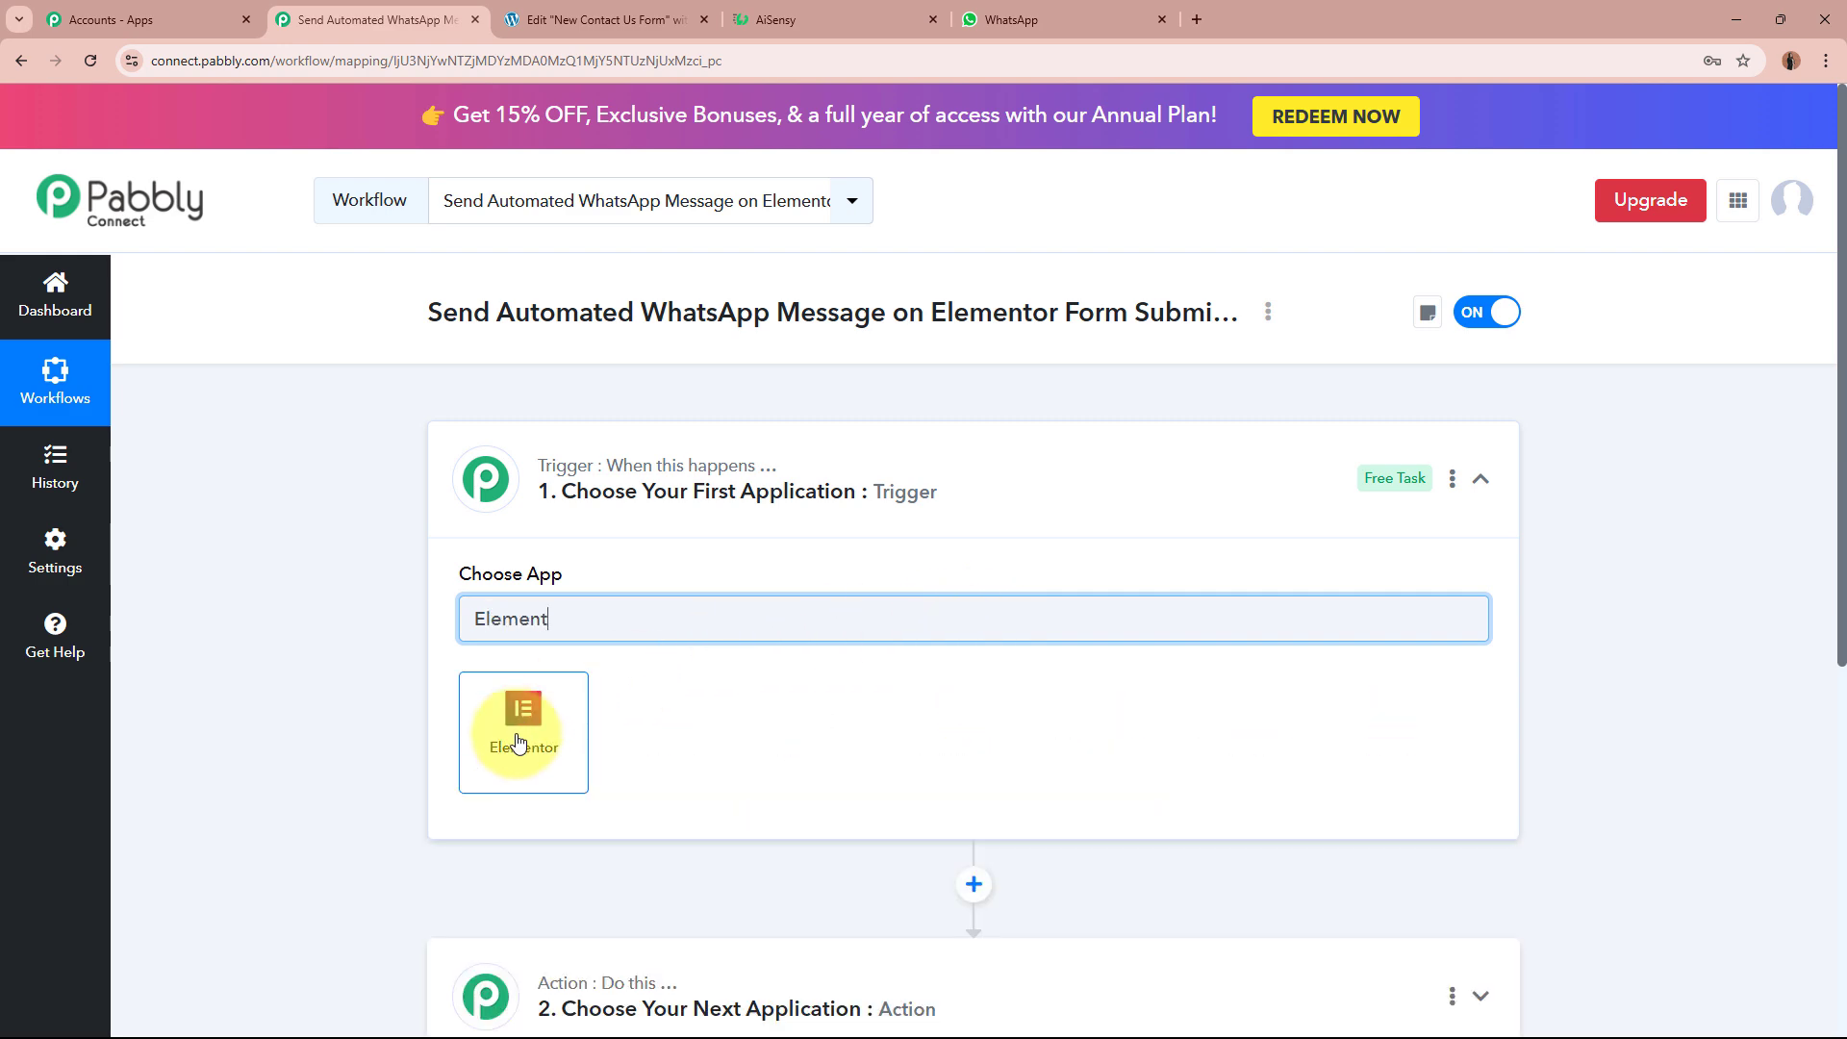
pyautogui.click(499, 722)
pyautogui.click(596, 20)
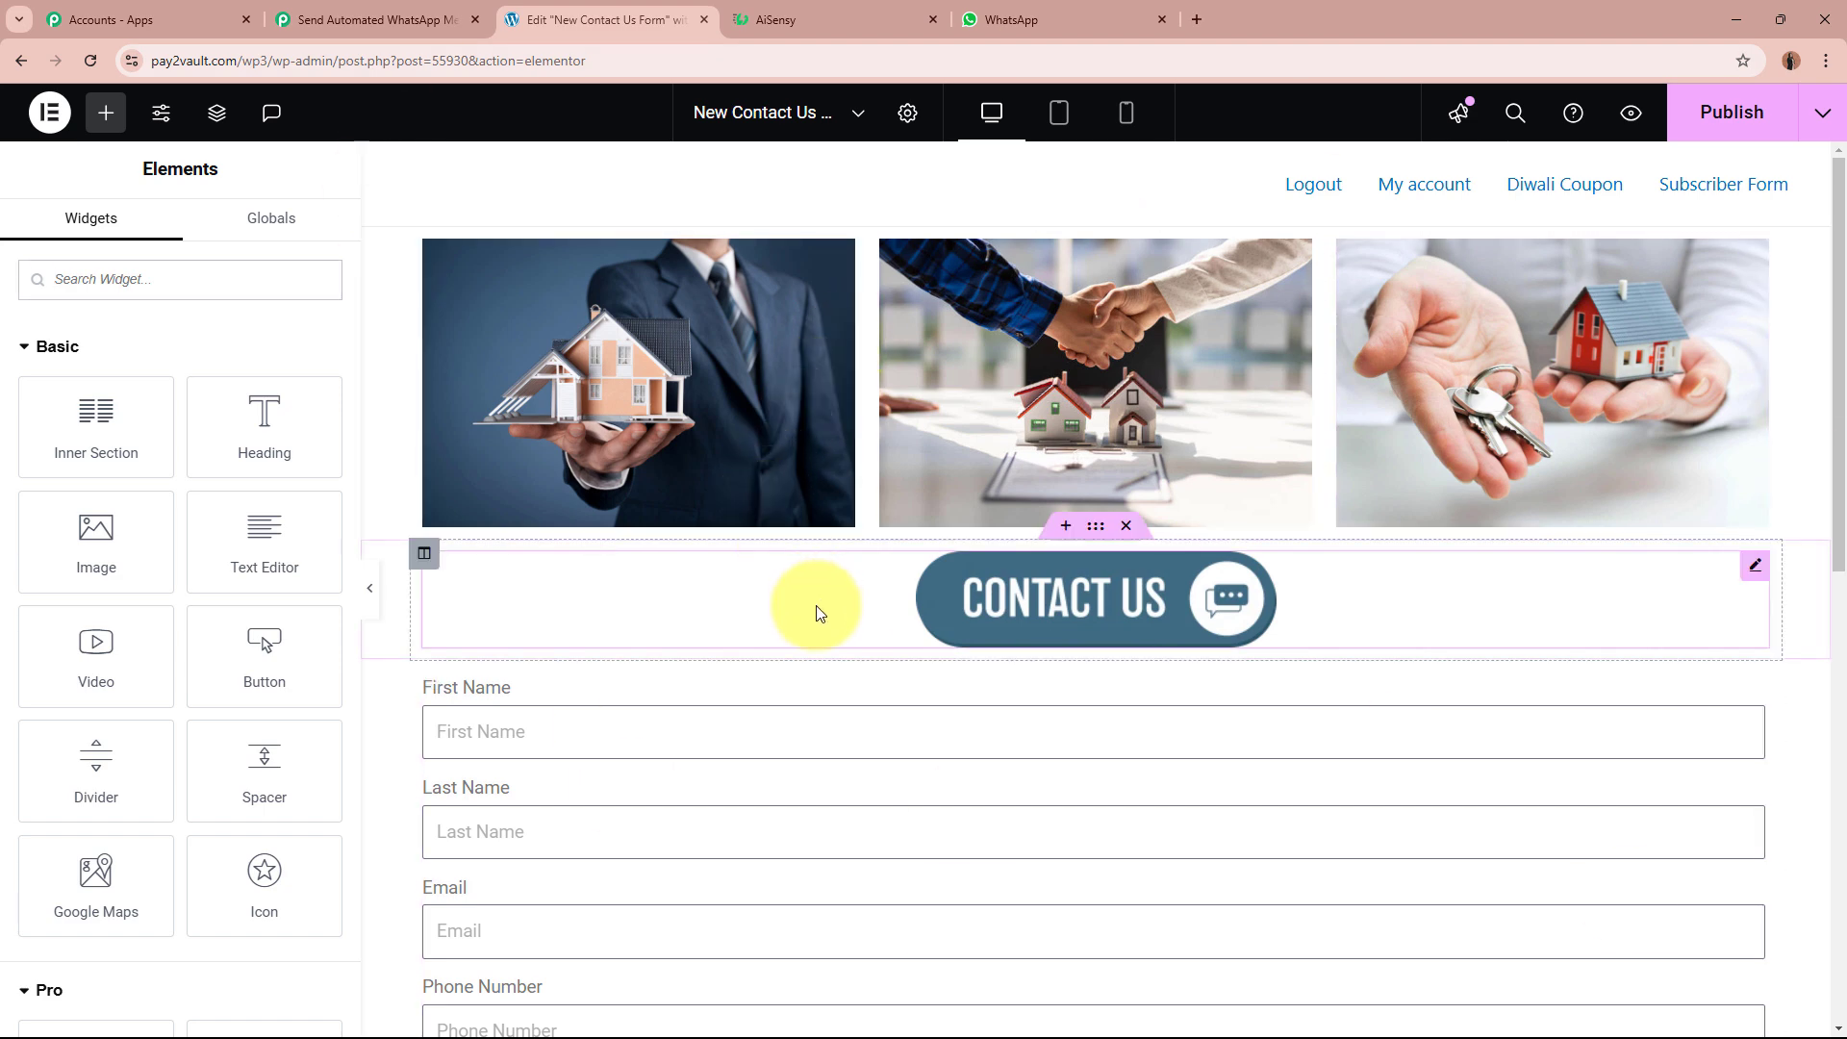
# Step: Scroll through the Elementor Contact Us form page, then return to the Pabbly Connect workflow
pyautogui.scroll(-4, 817, 610)
pyautogui.scroll(4, 817, 610)
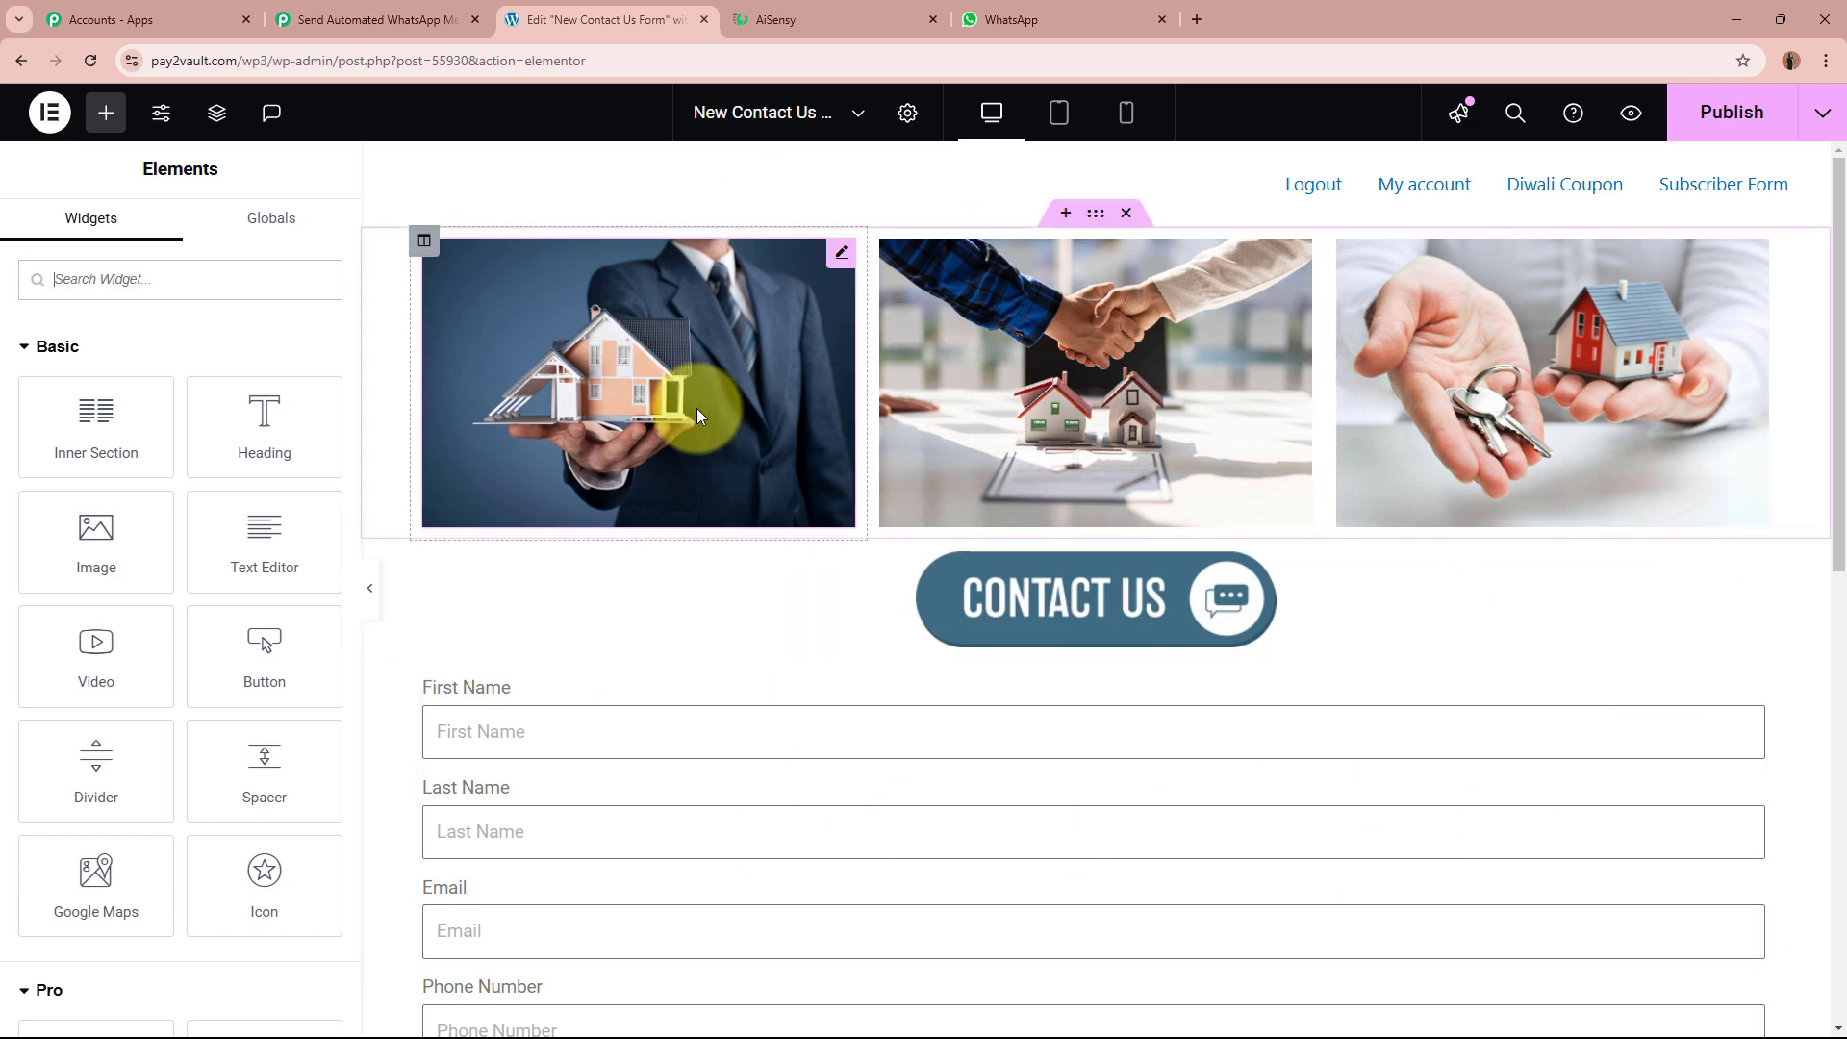
pyautogui.scroll(-4, 1462, 770)
pyautogui.scroll(-4, 1462, 771)
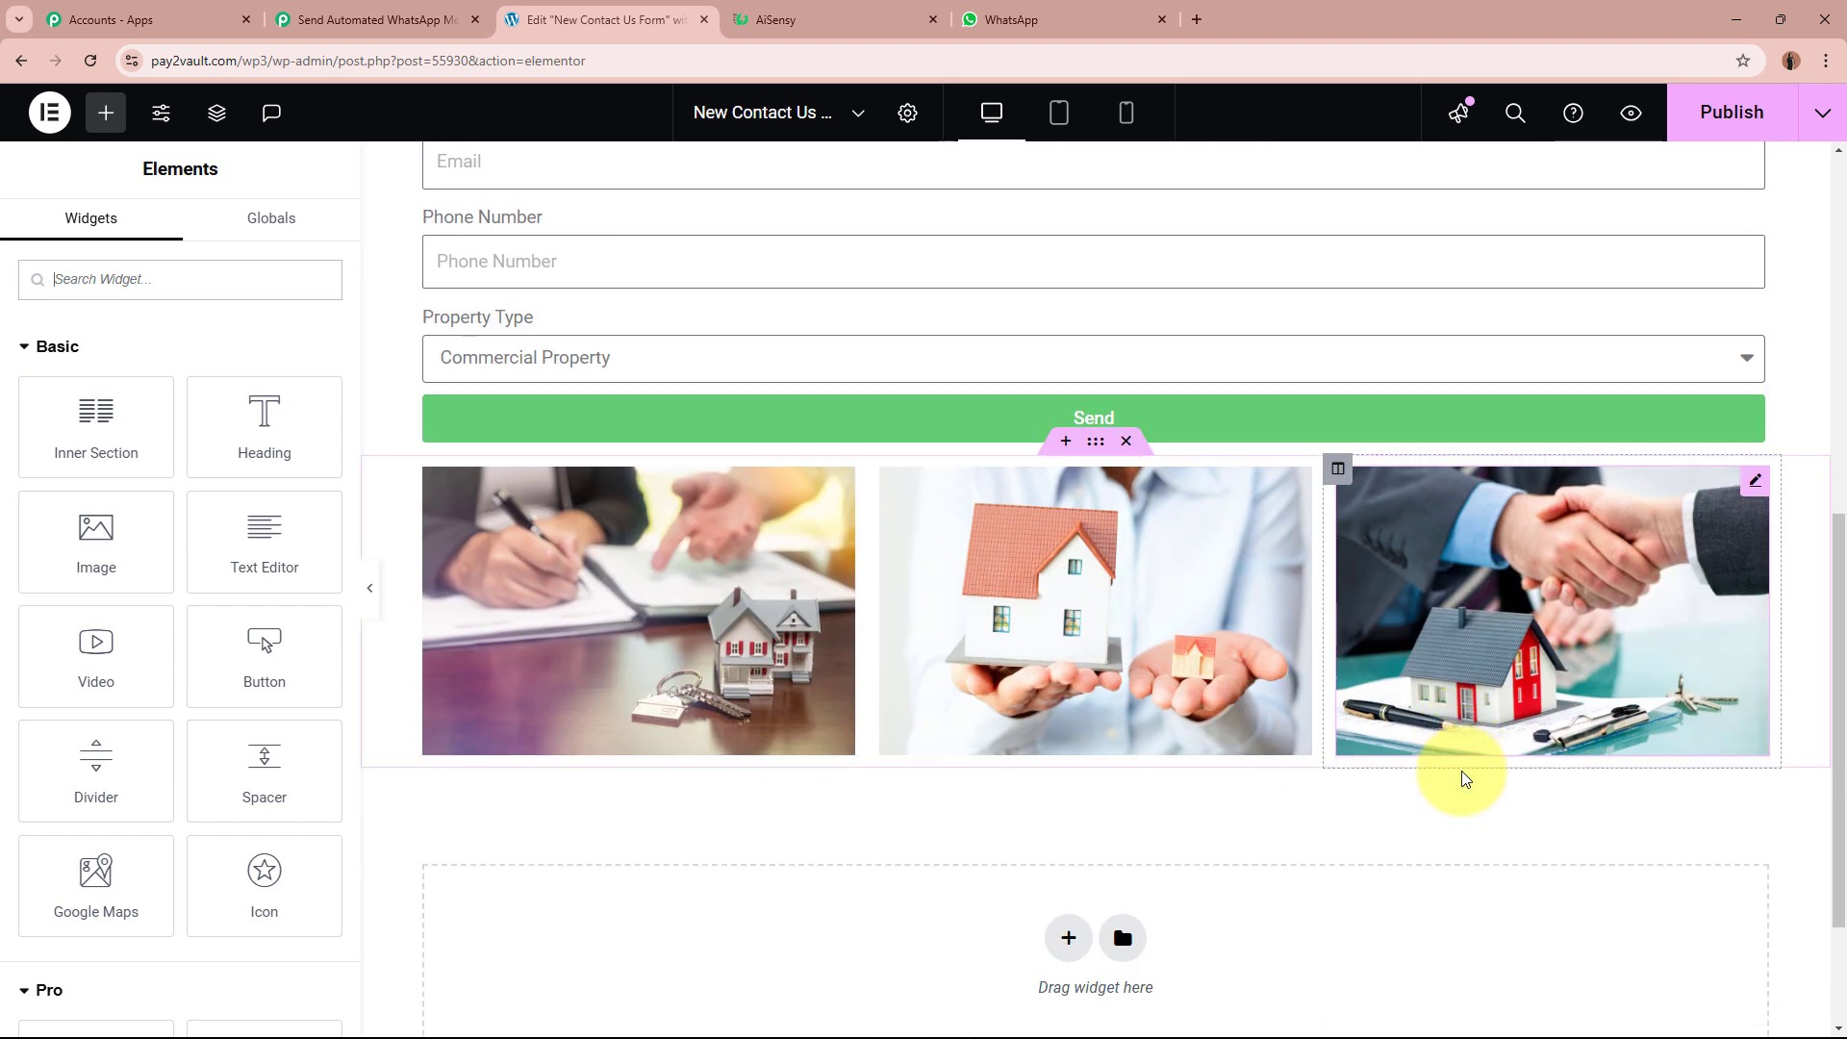
pyautogui.scroll(8, 1462, 771)
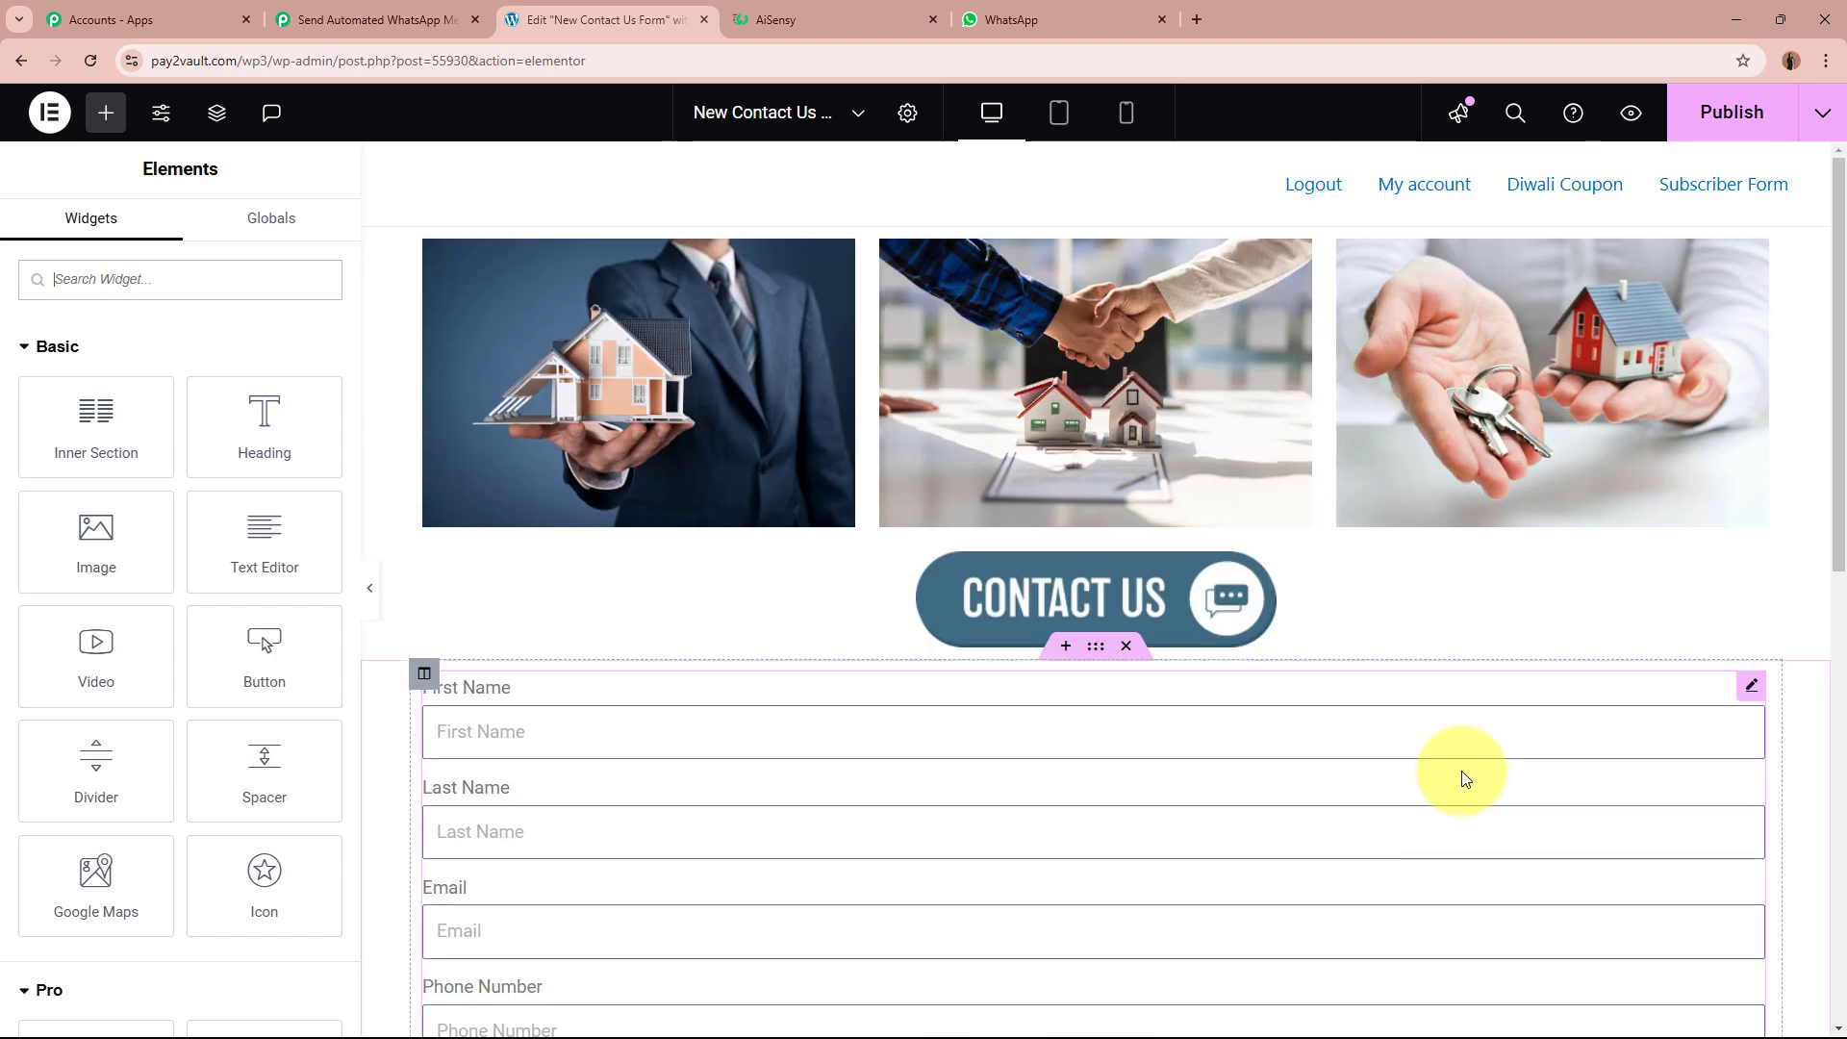
pyautogui.click(331, 24)
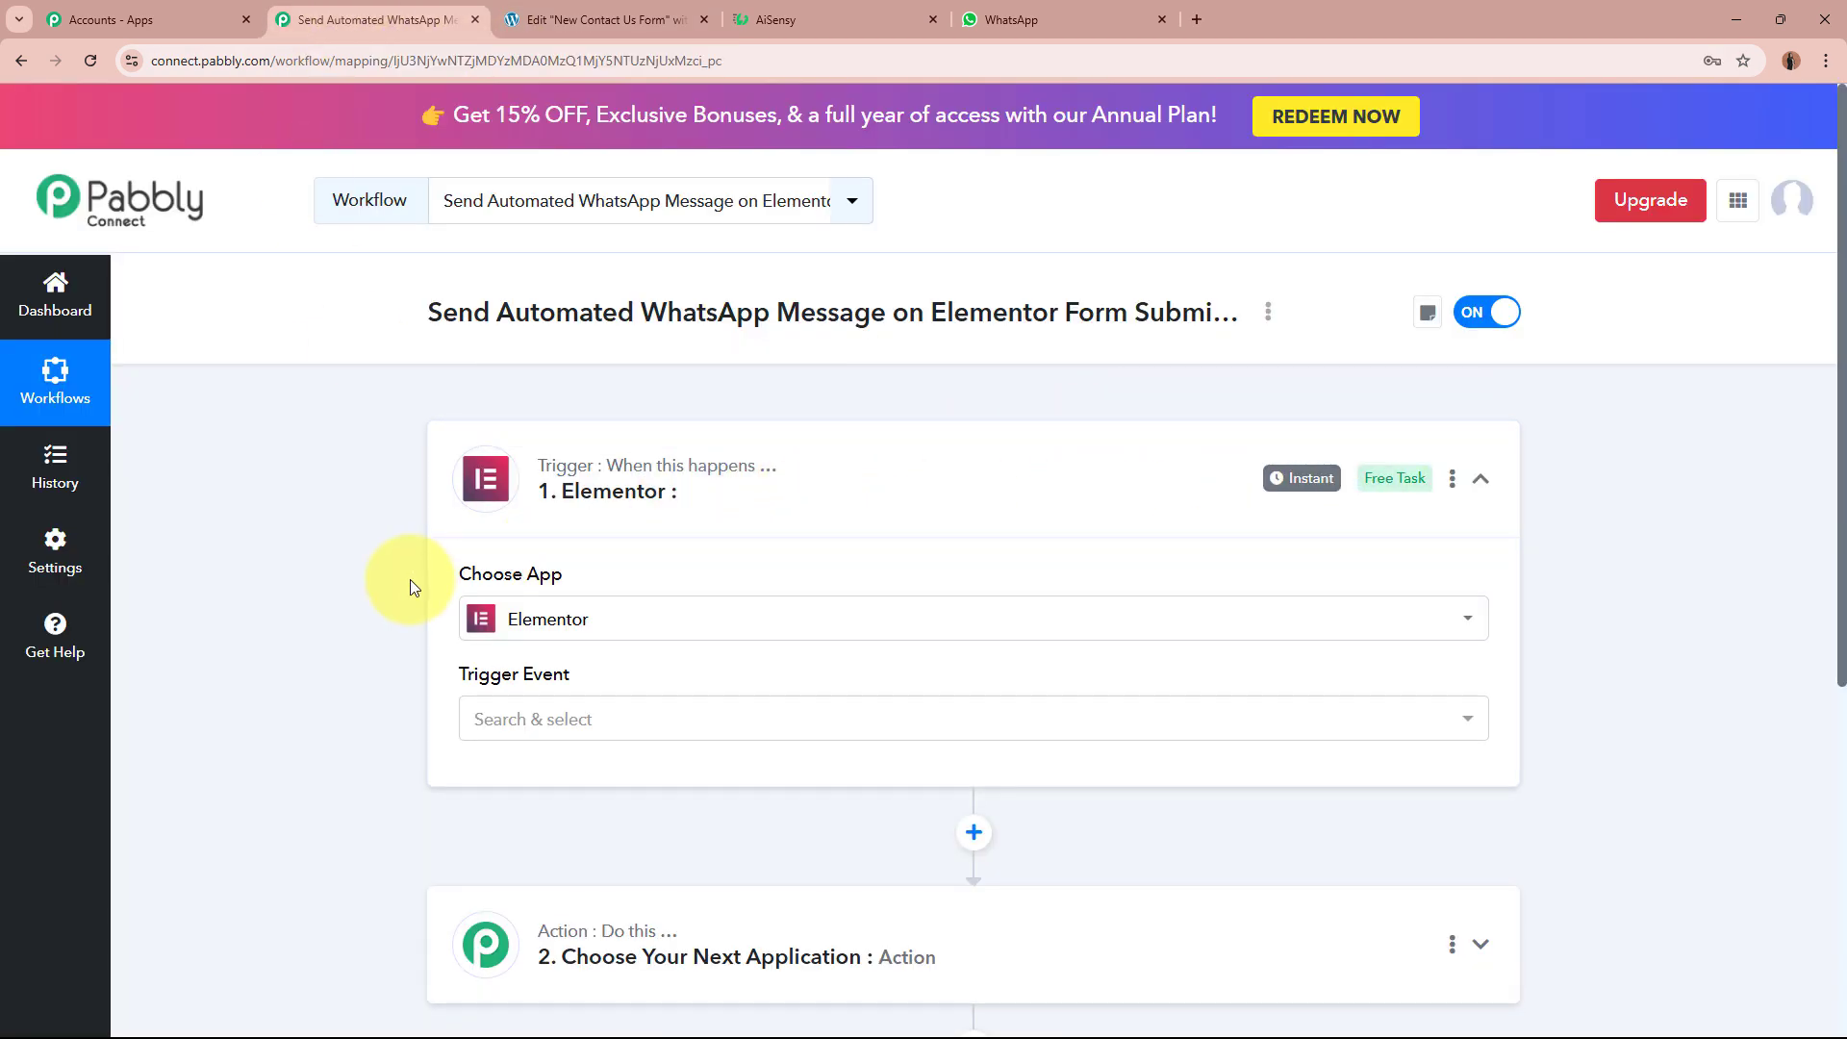
# Step: Set the Elementor trigger event to New Form Submission and review the webhook setup instructions
pyautogui.click(639, 723)
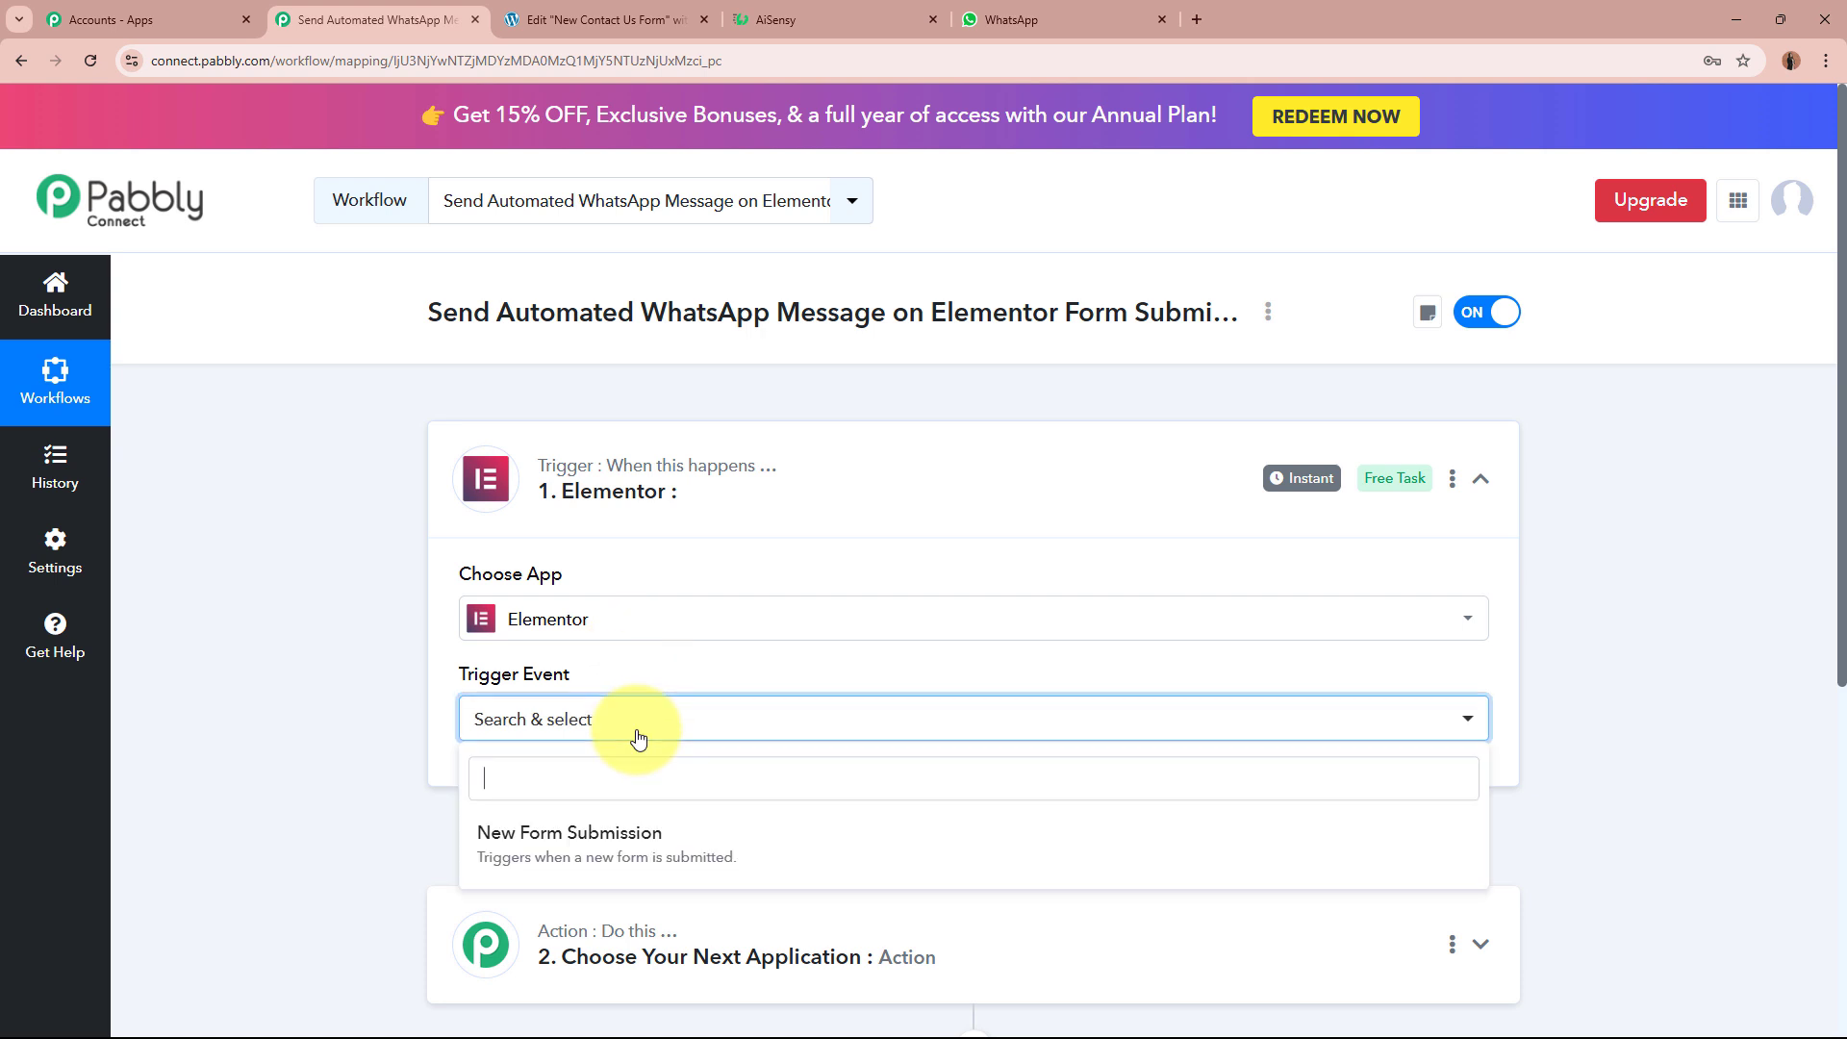
pyautogui.click(618, 840)
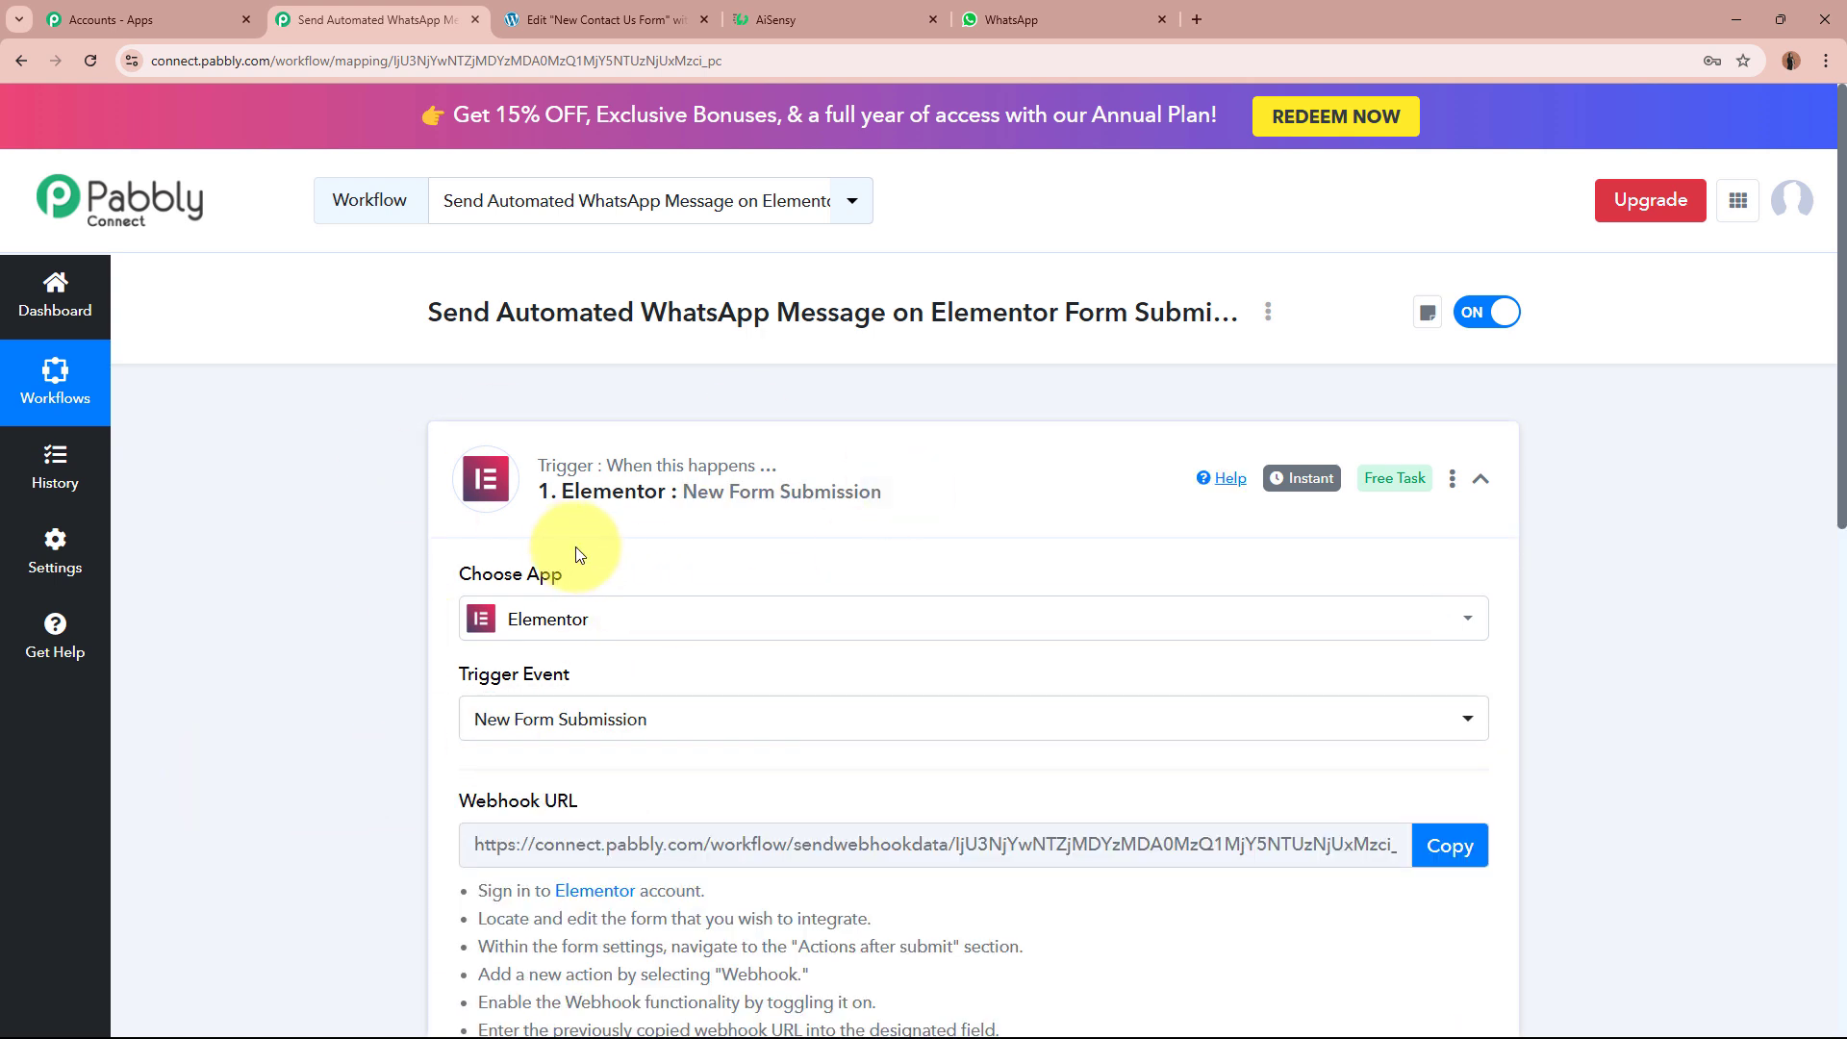
pyautogui.scroll(-4, 303, 646)
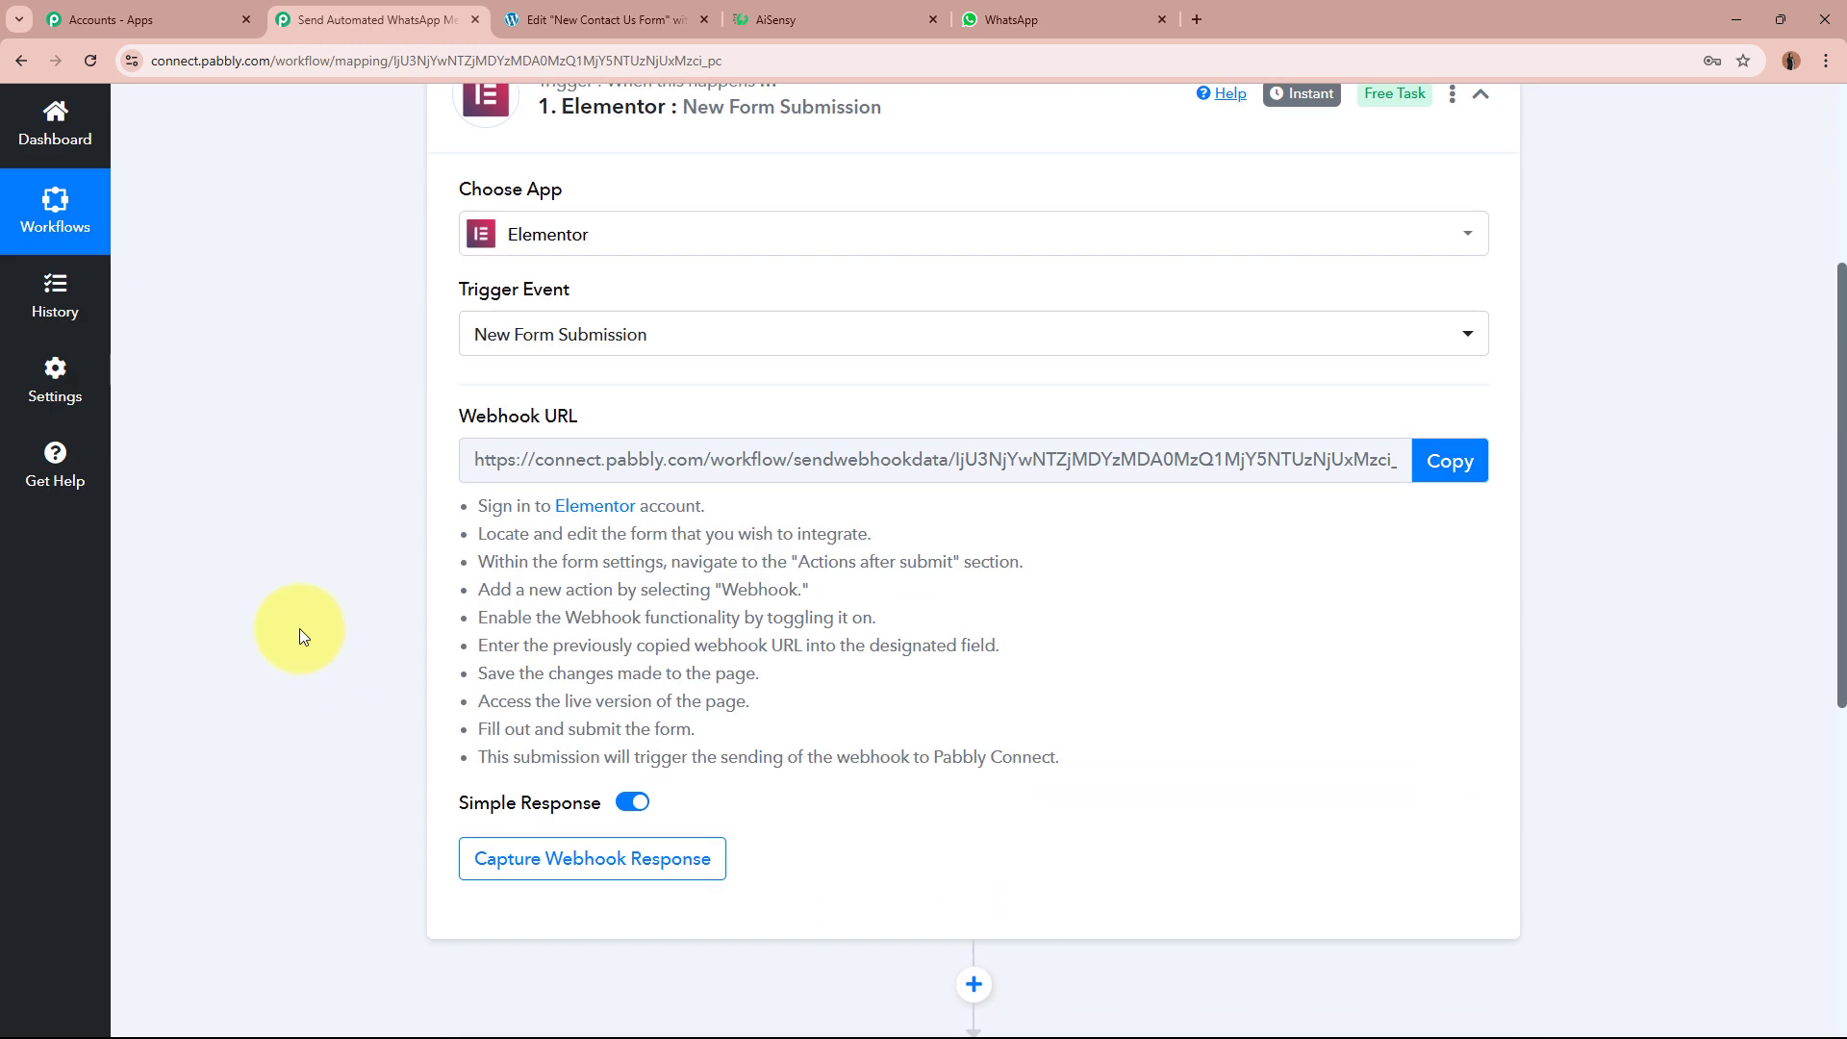
pyautogui.moveTo(459, 417); pyautogui.dragTo(615, 423)
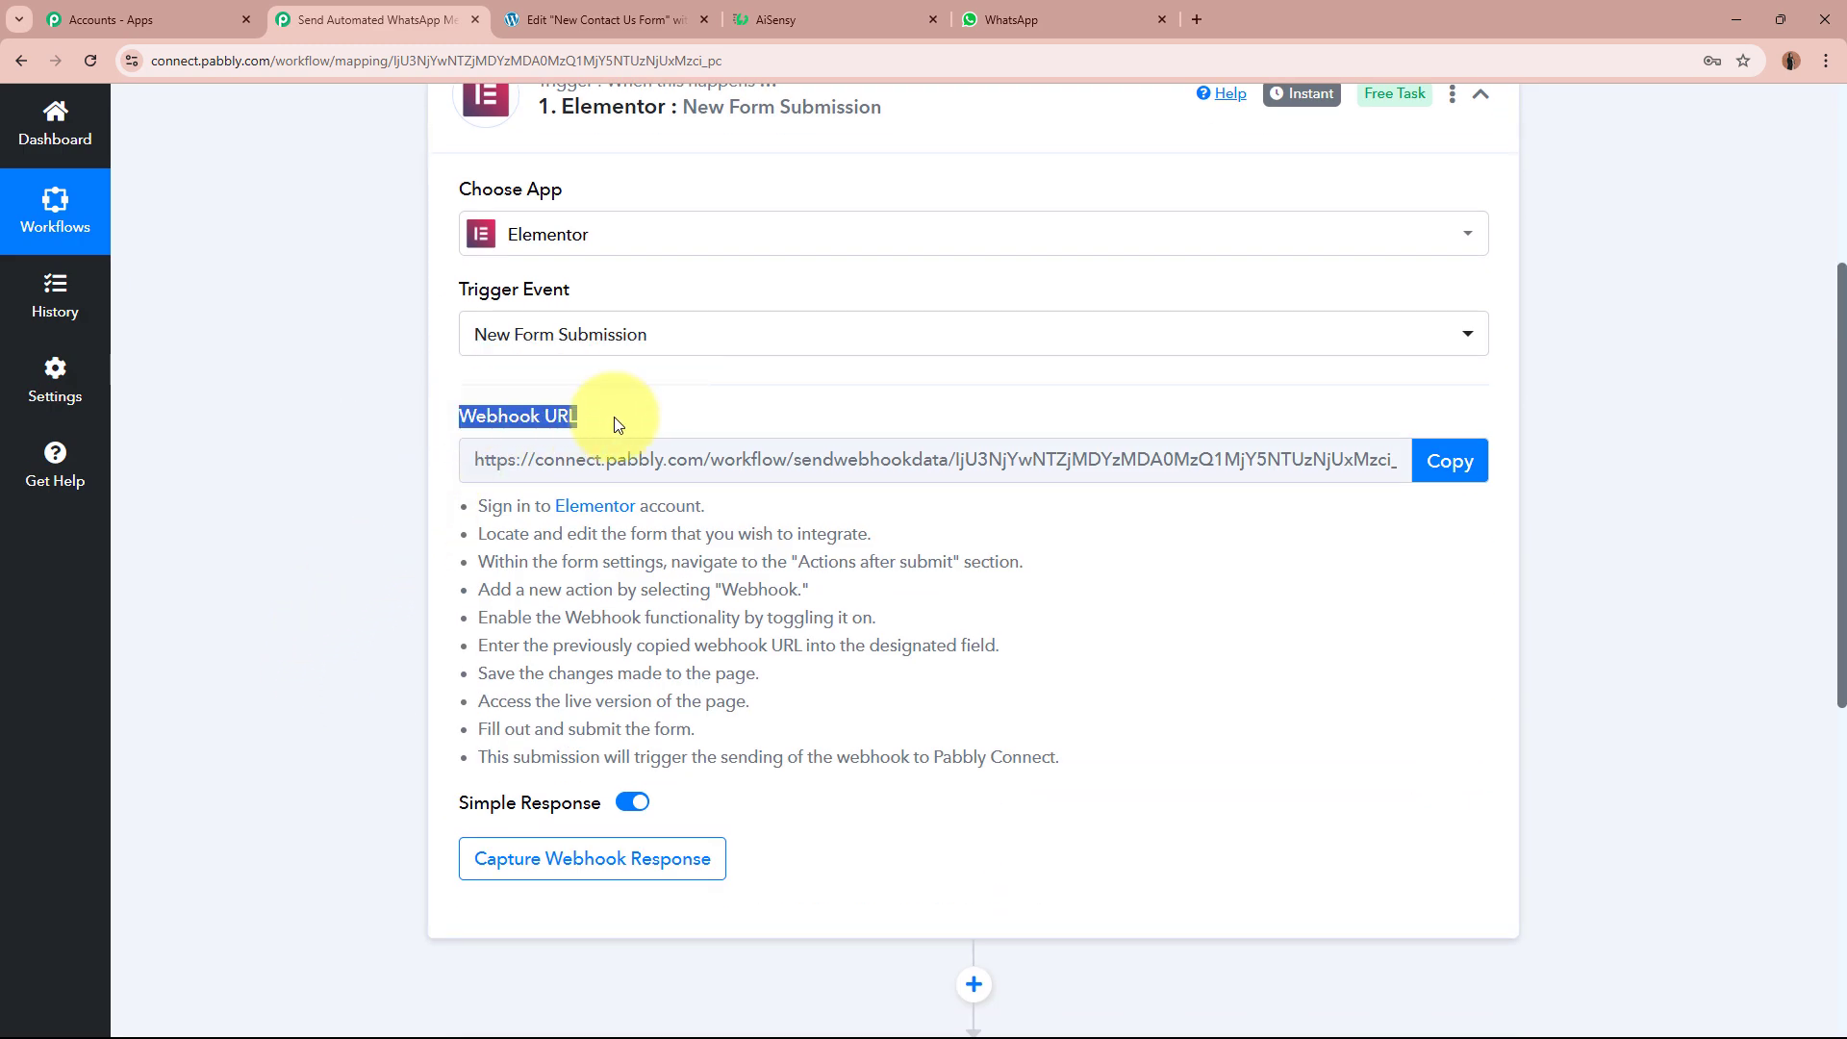
pyautogui.click(287, 569)
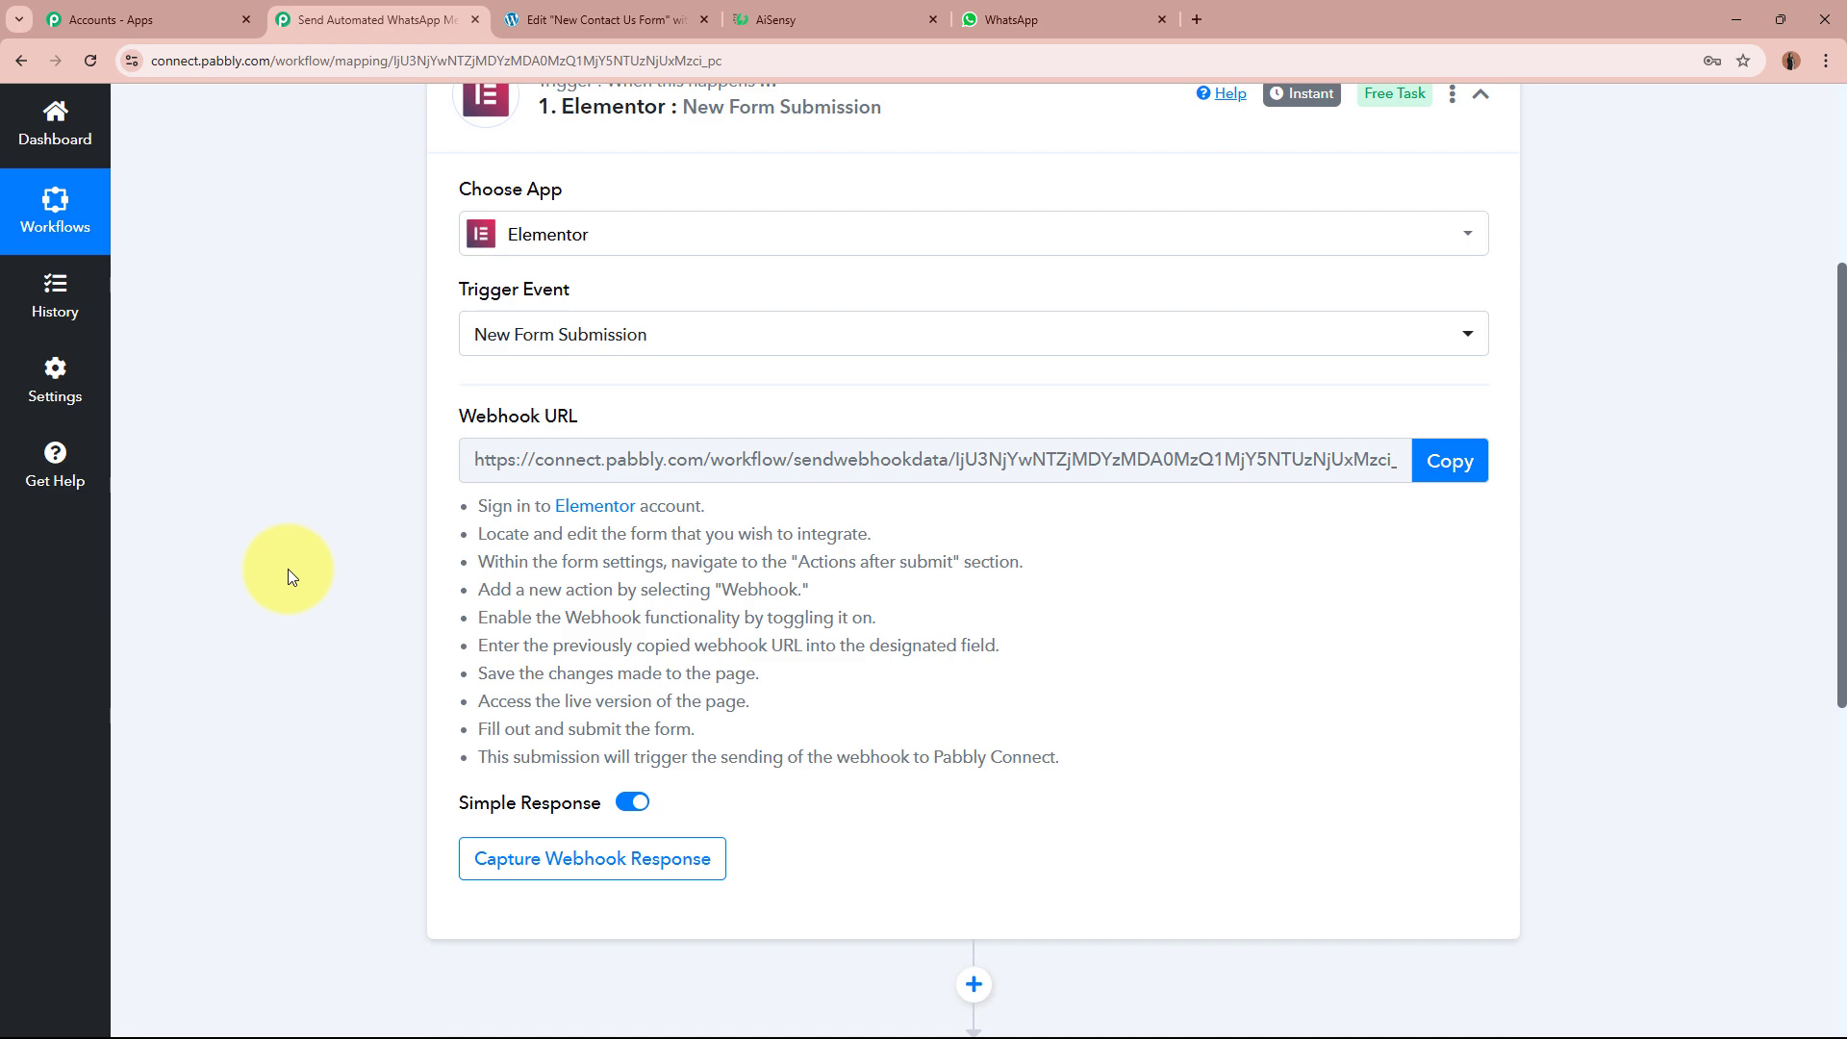
pyautogui.scroll(5, 286, 569)
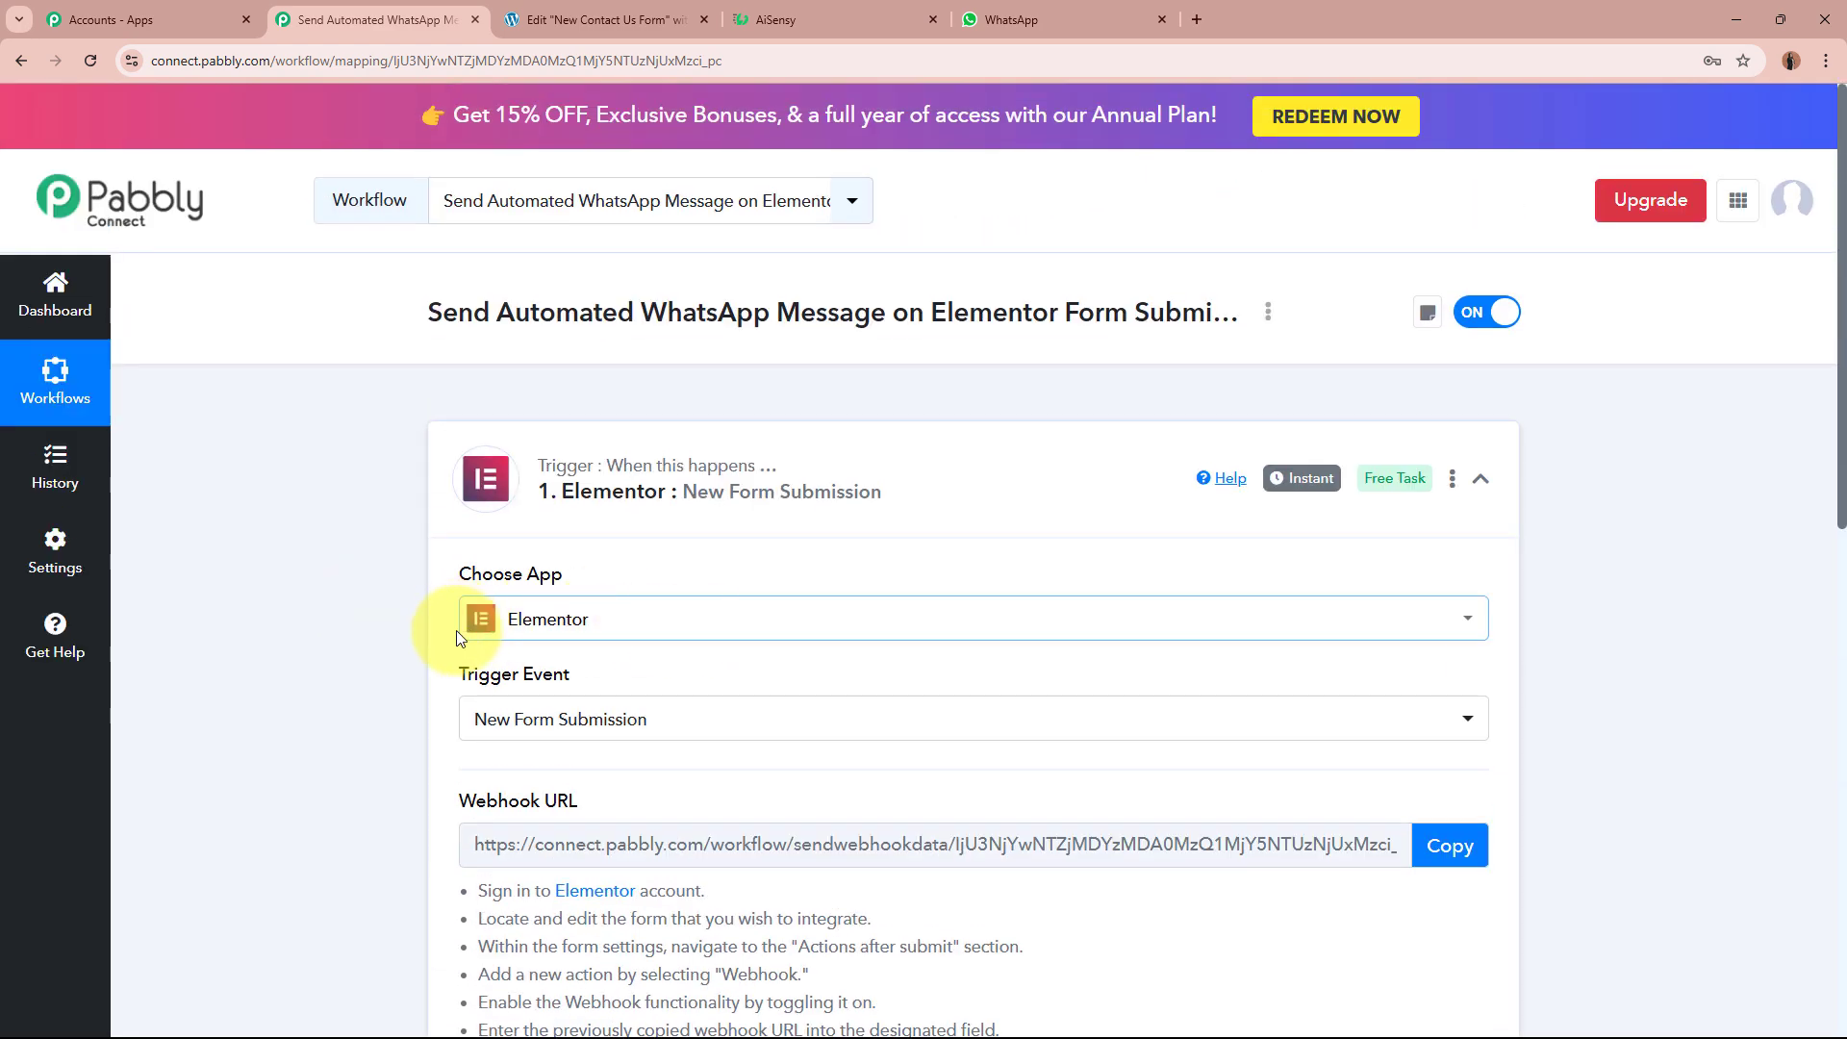
pyautogui.scroll(-4, 307, 683)
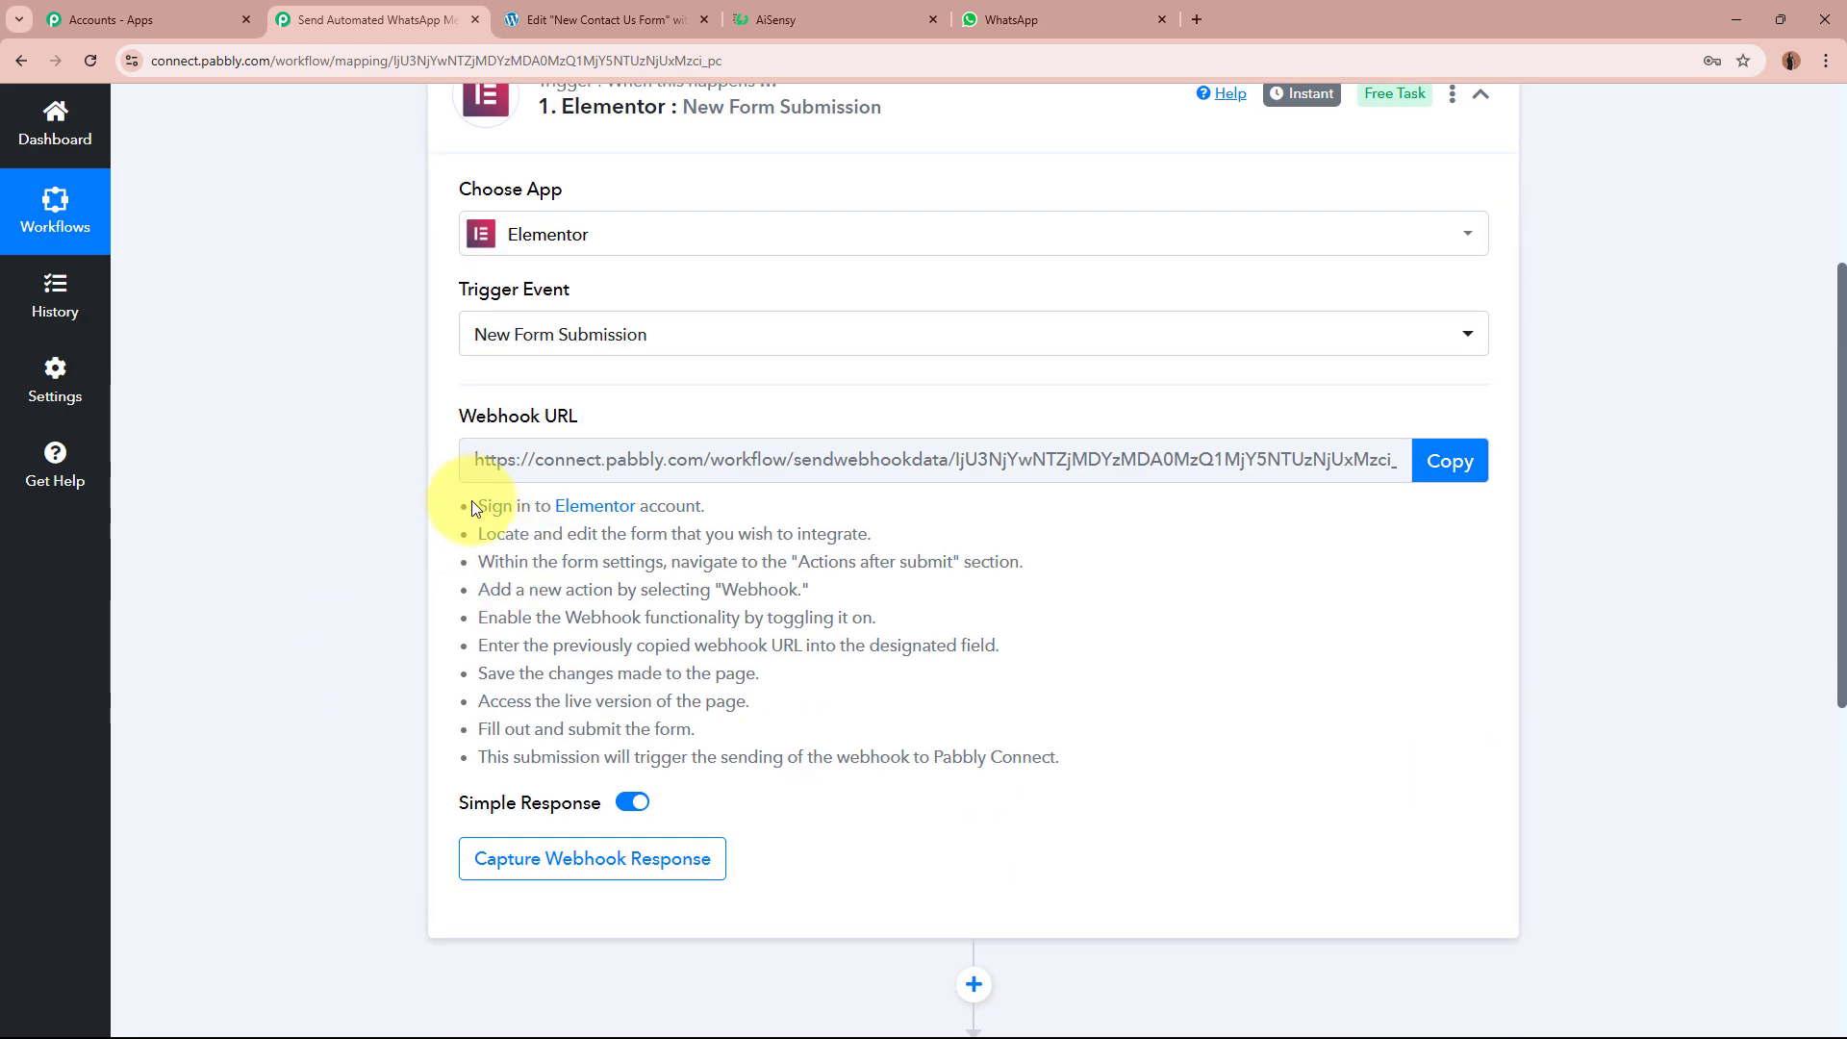
pyautogui.moveTo(478, 511); pyautogui.dragTo(1100, 748)
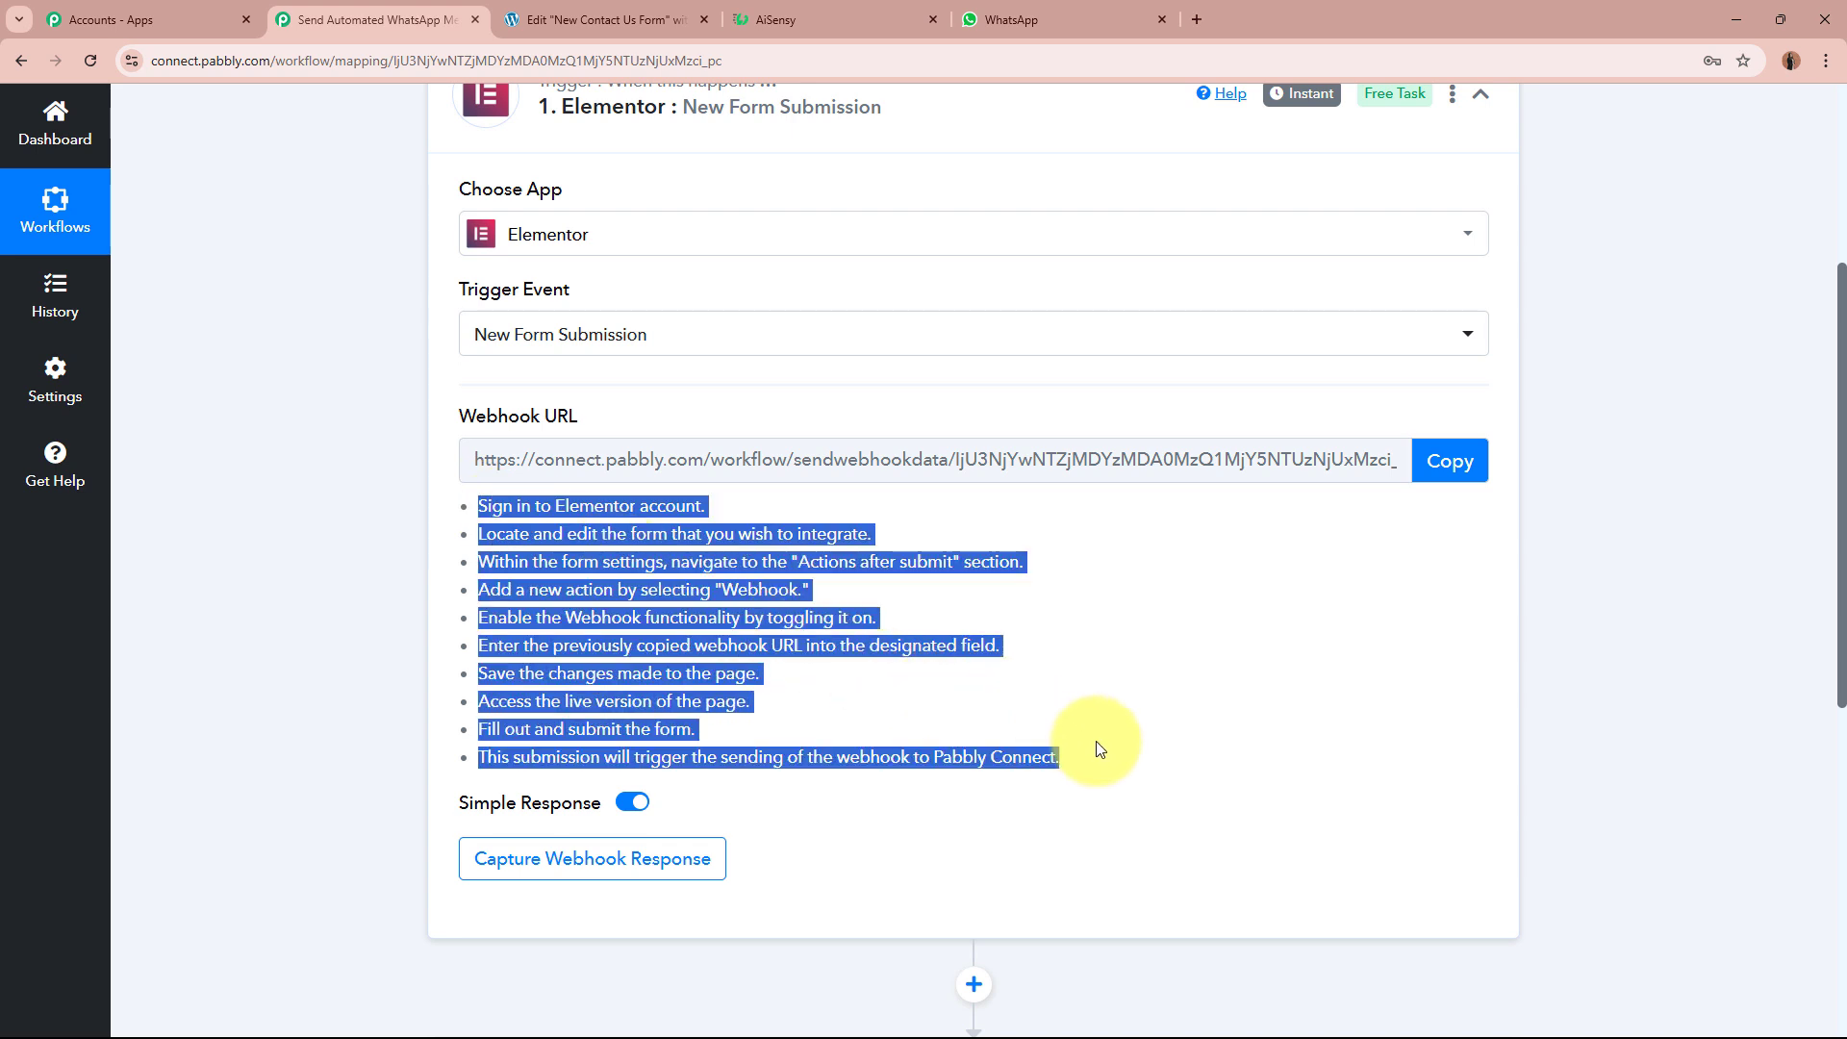
pyautogui.click(1100, 748)
# Step: Copy the webhook URL, start capturing the webhook response, and return to the Elementor editor
pyautogui.click(1453, 470)
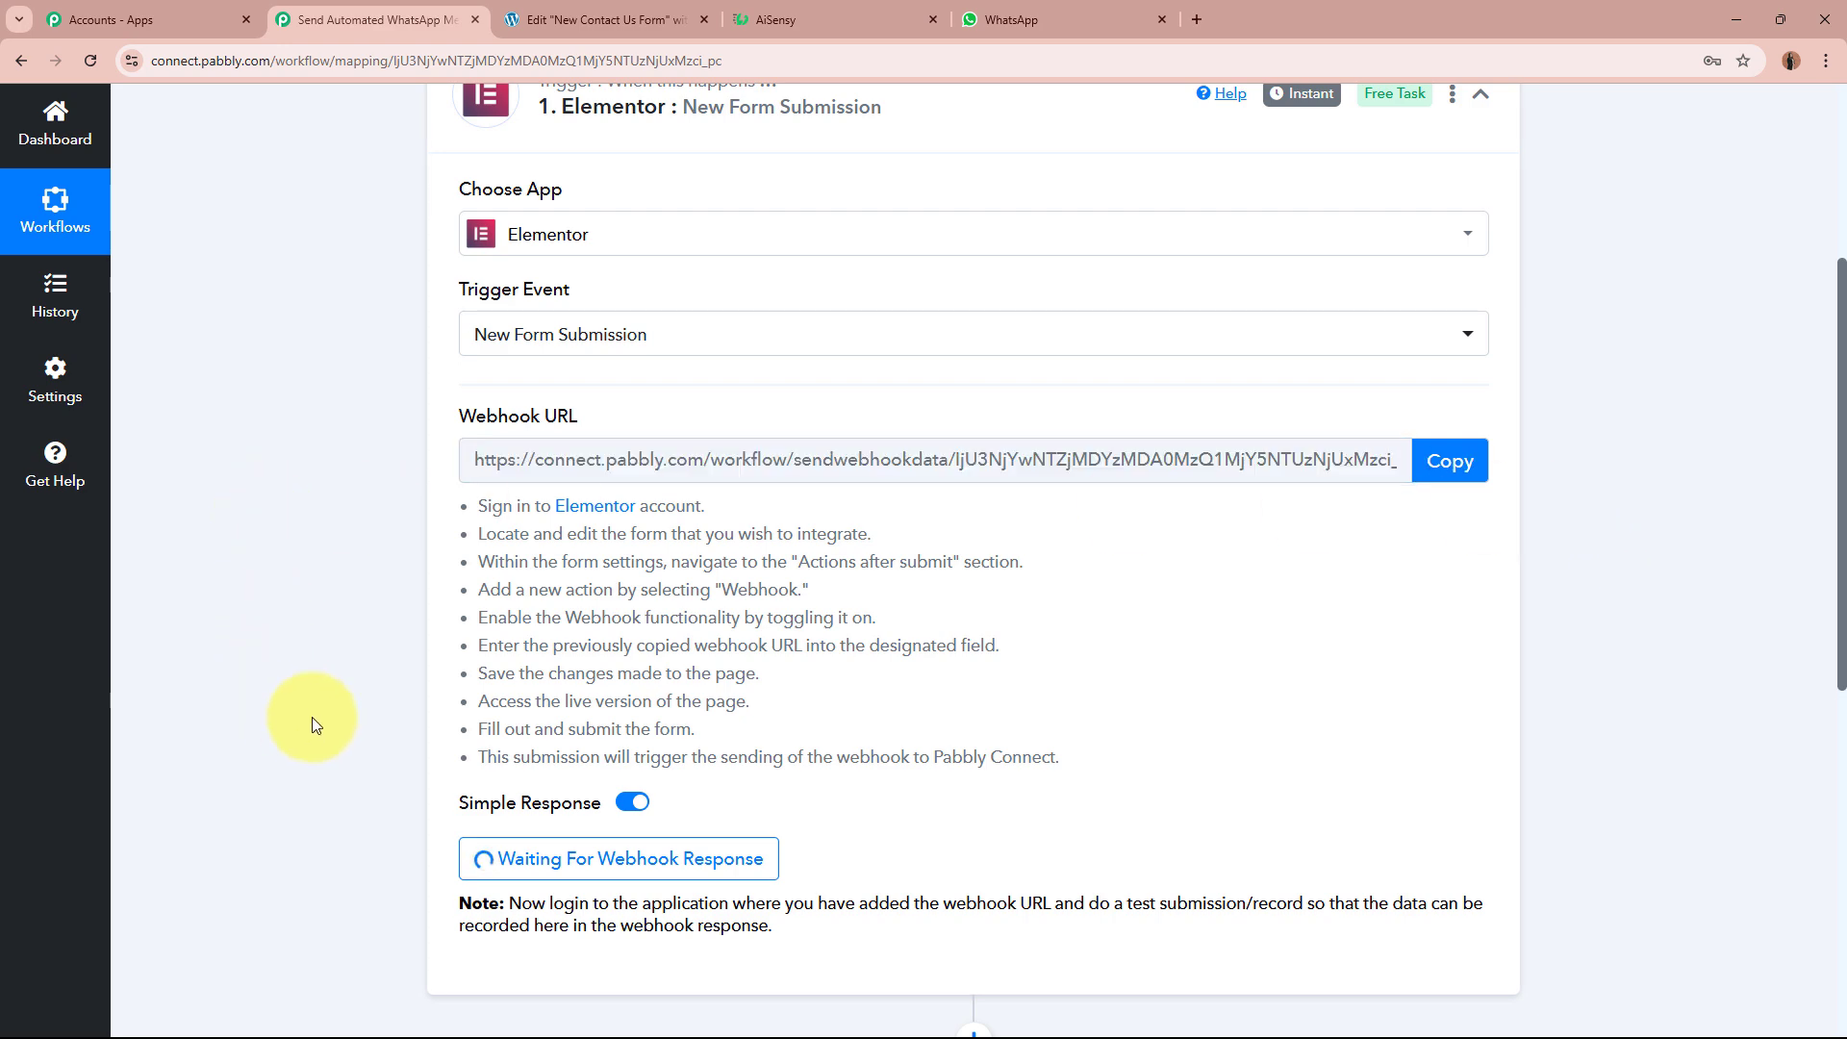
pyautogui.scroll(4, 1065, 736)
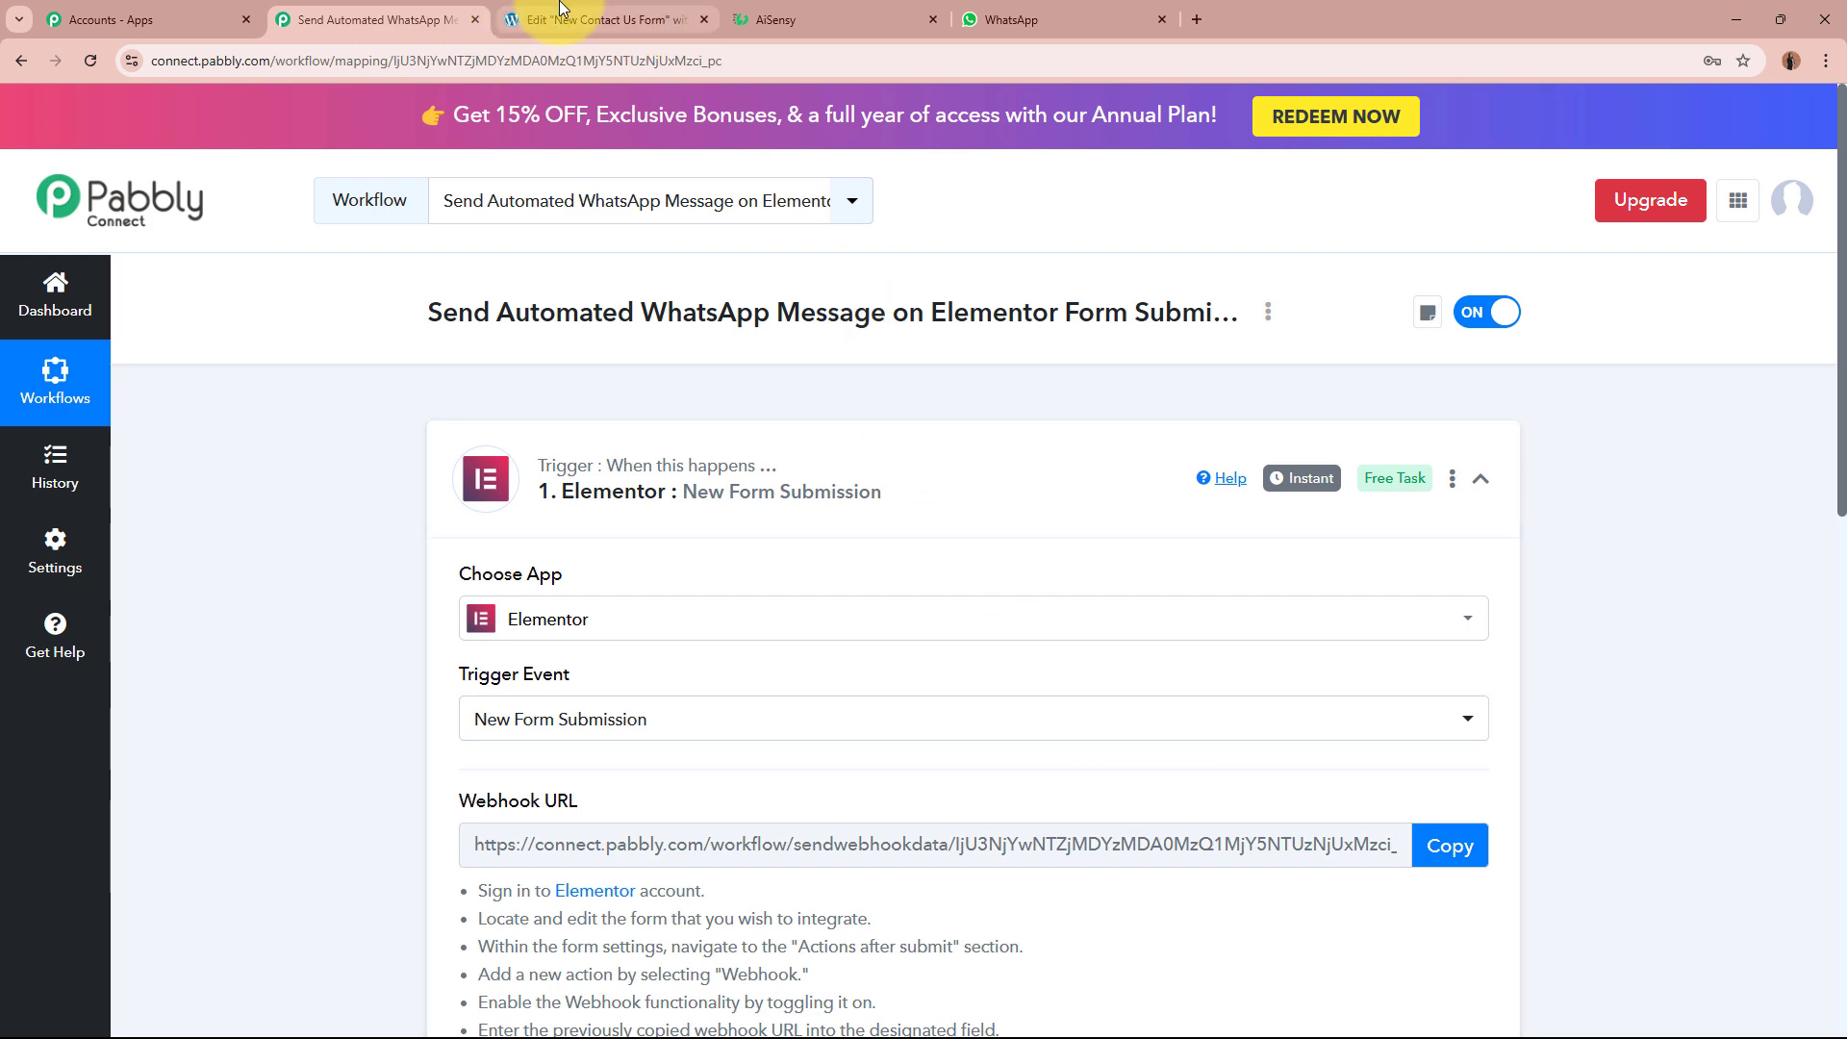
pyautogui.click(560, 12)
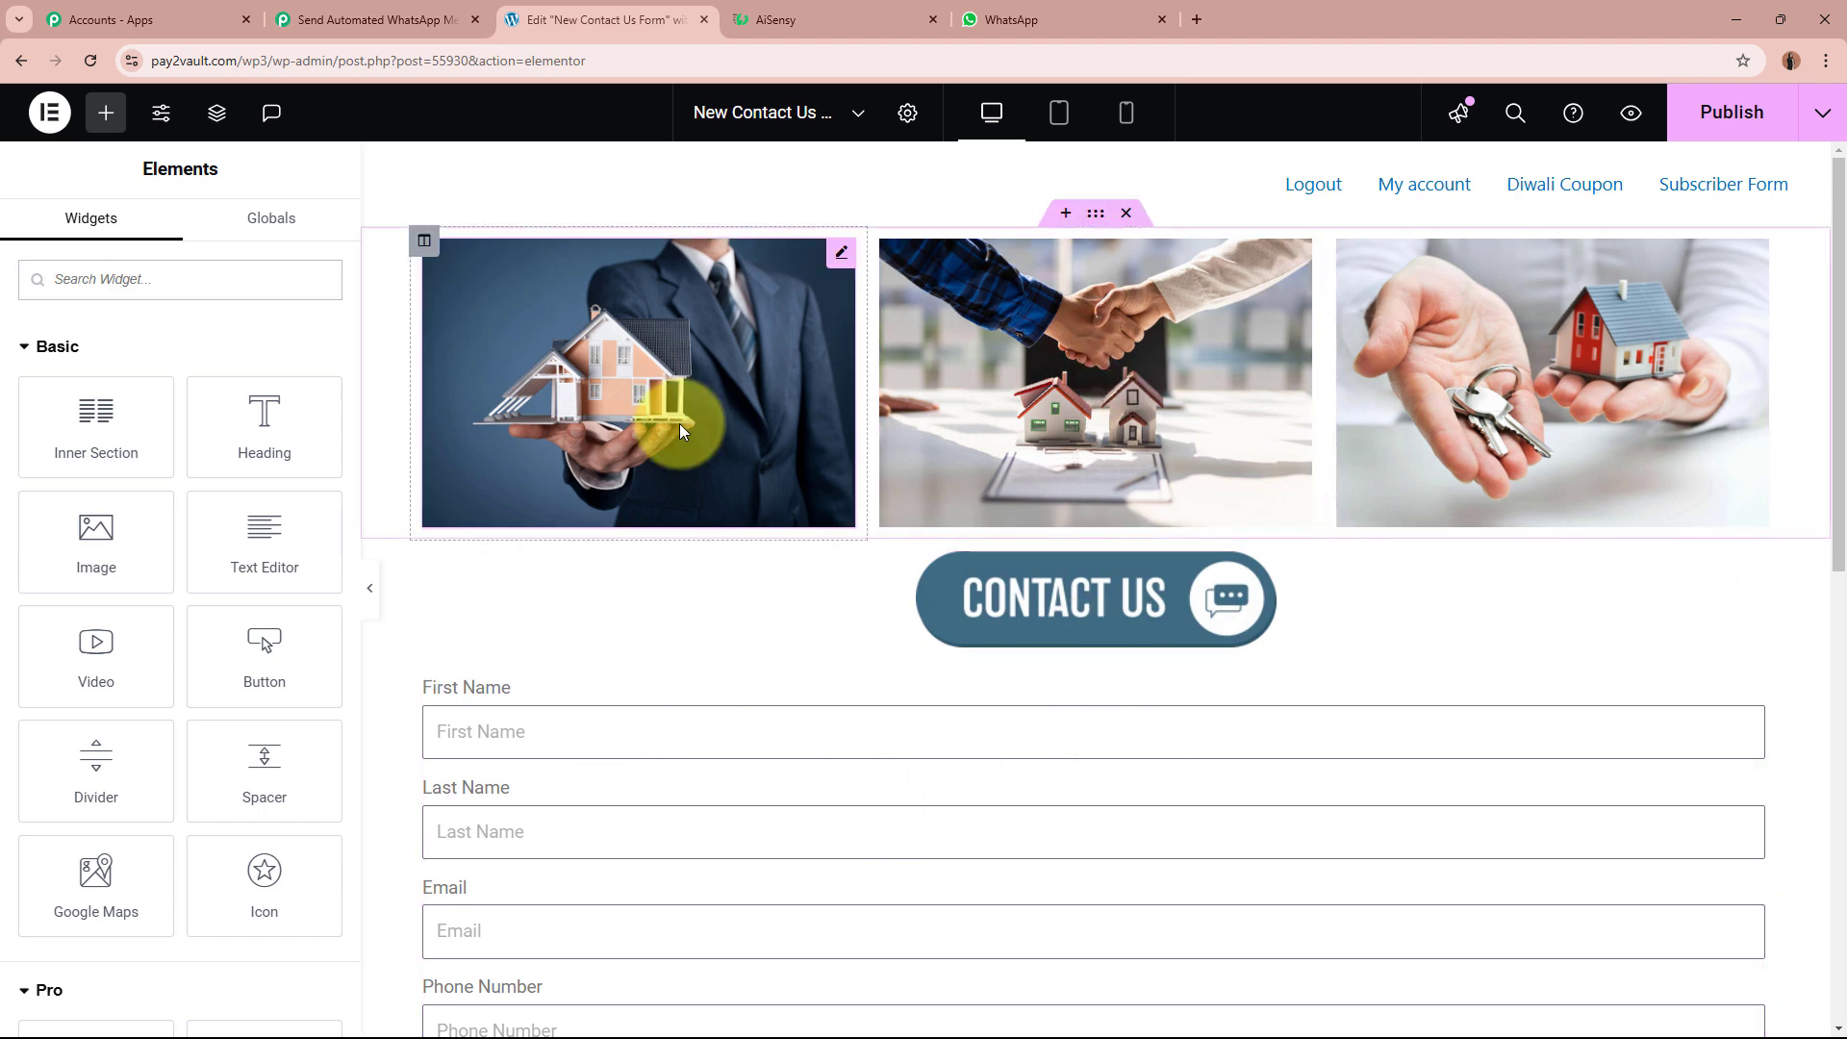
# Step: Add a Webhook action to the contact form's Actions After Submit
pyautogui.scroll(-2, 679, 423)
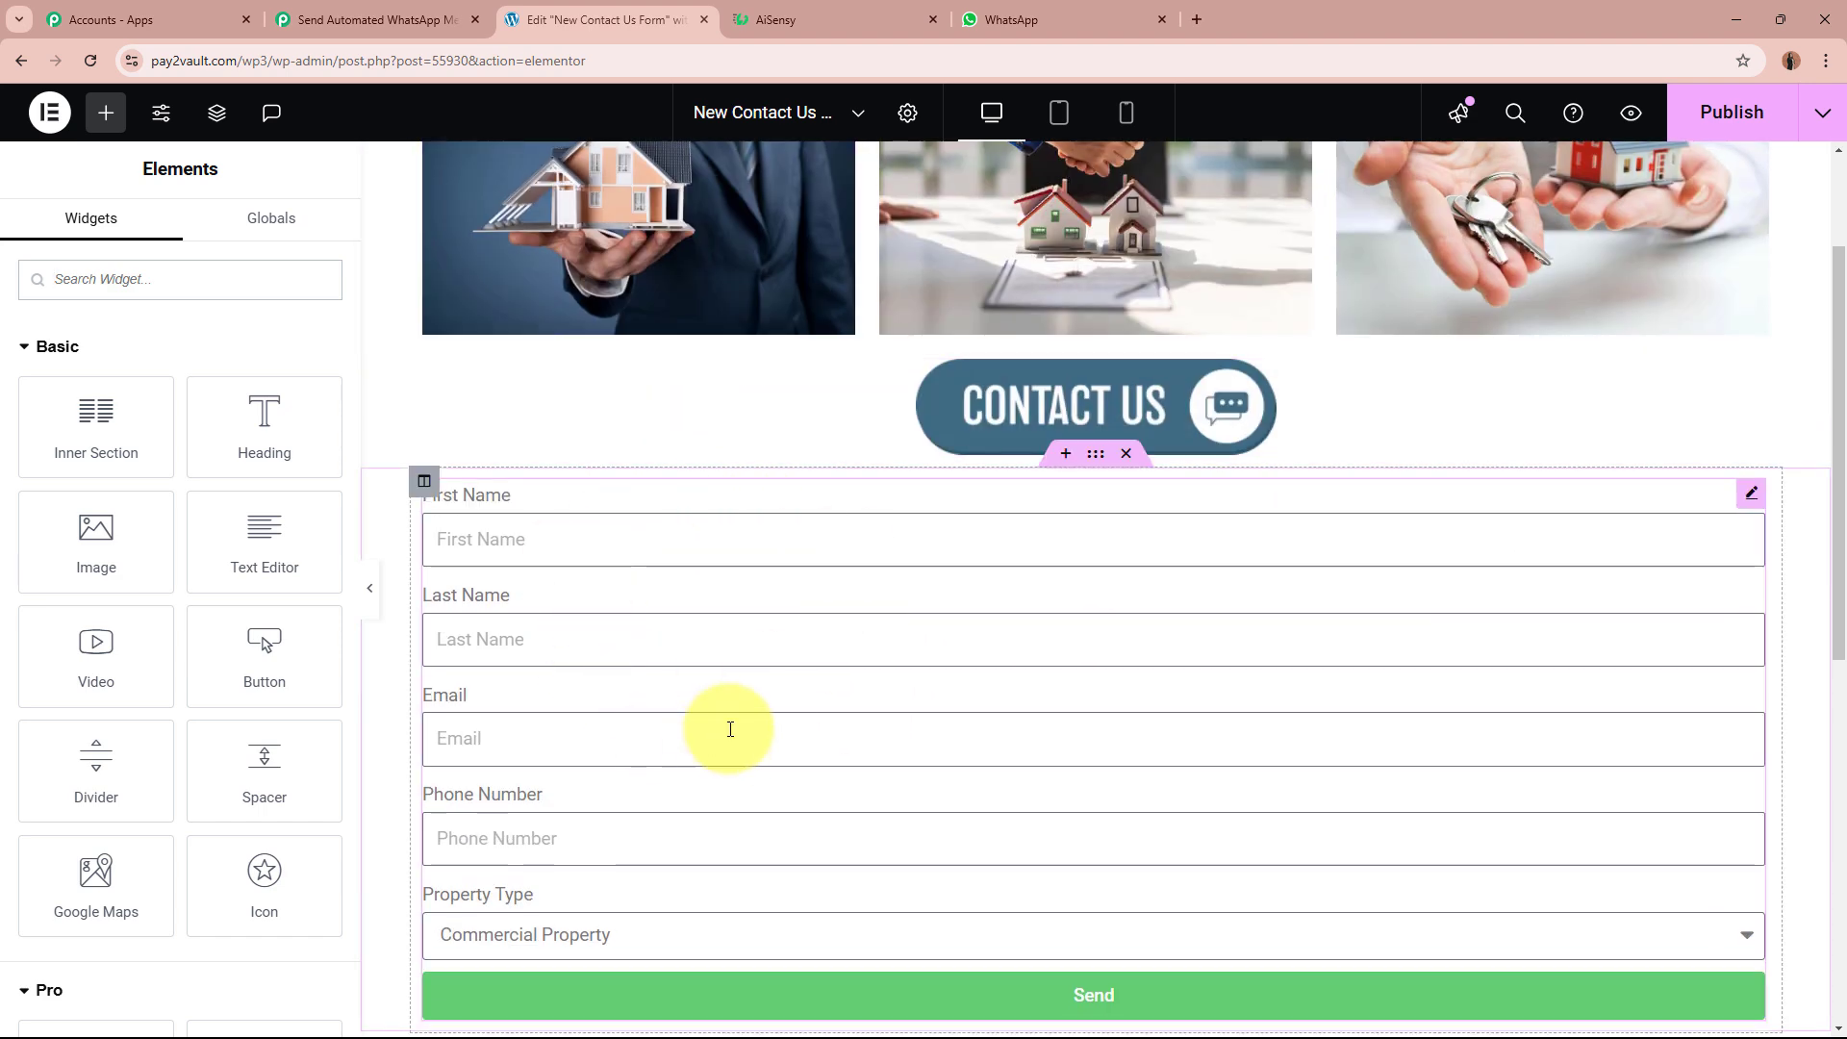
pyautogui.click(728, 729)
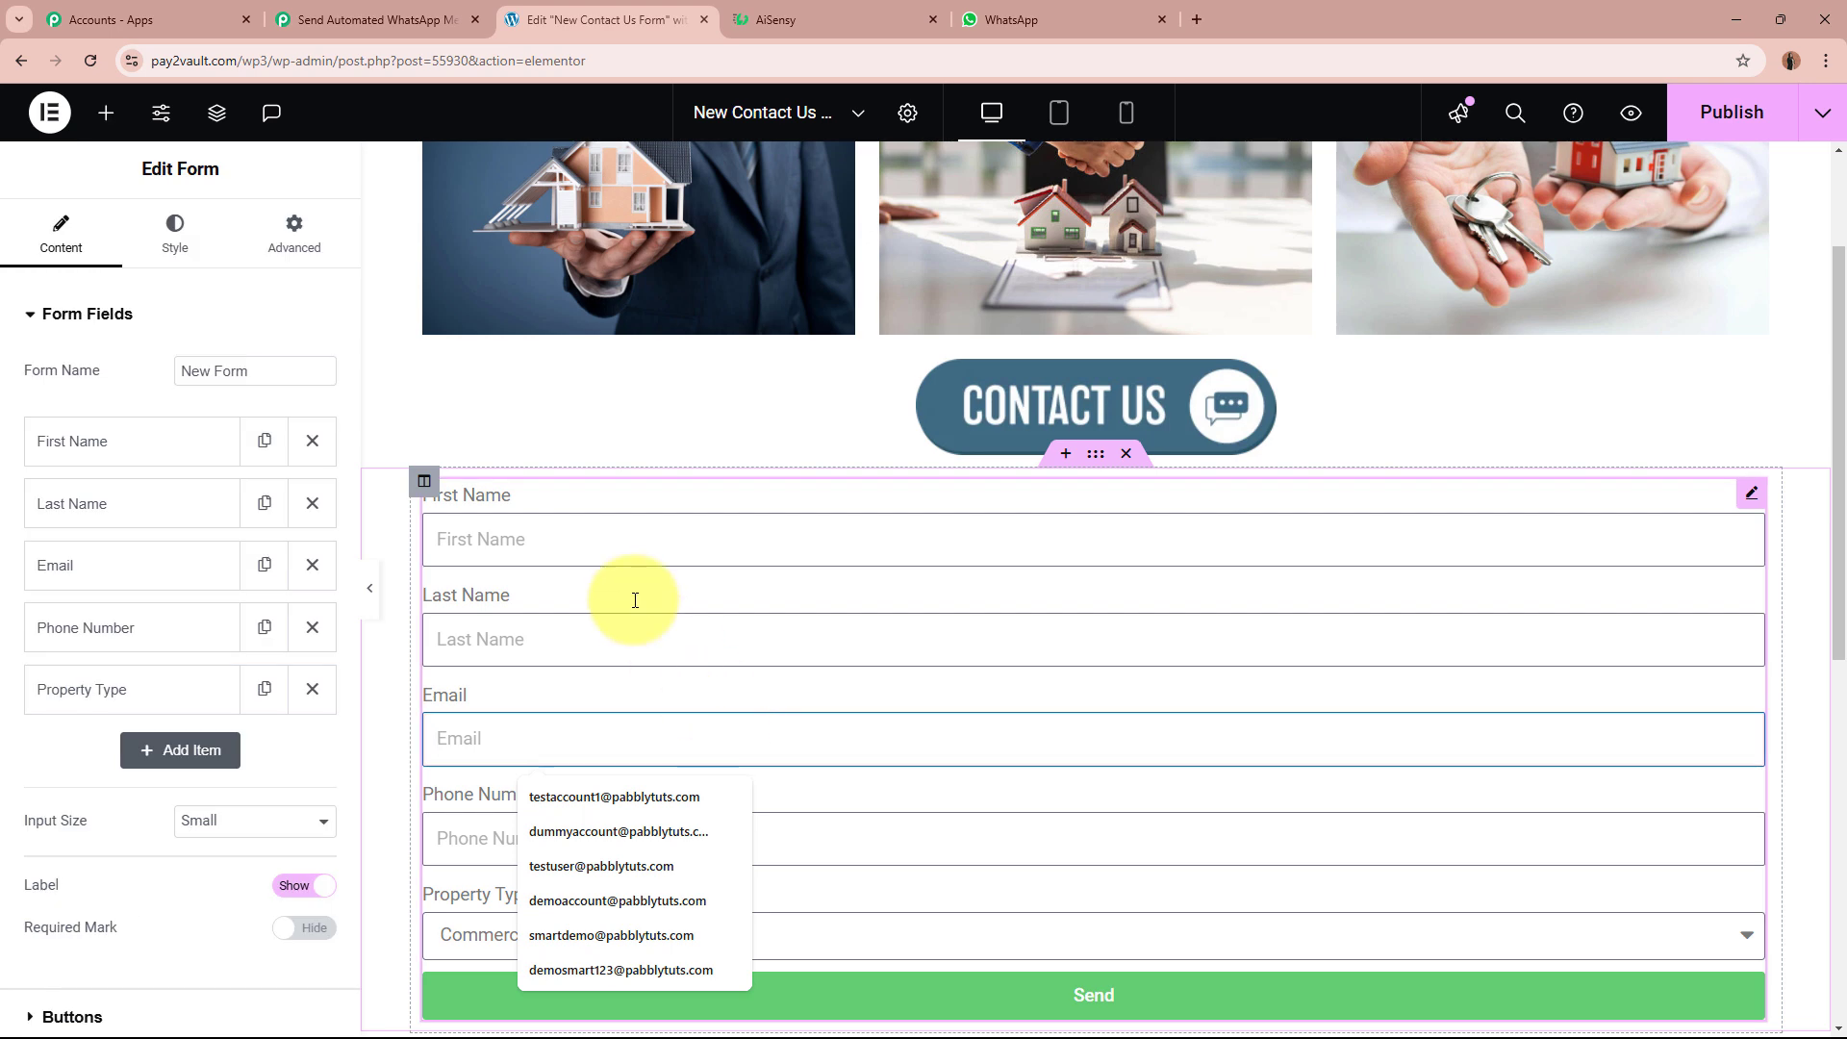
pyautogui.click(154, 317)
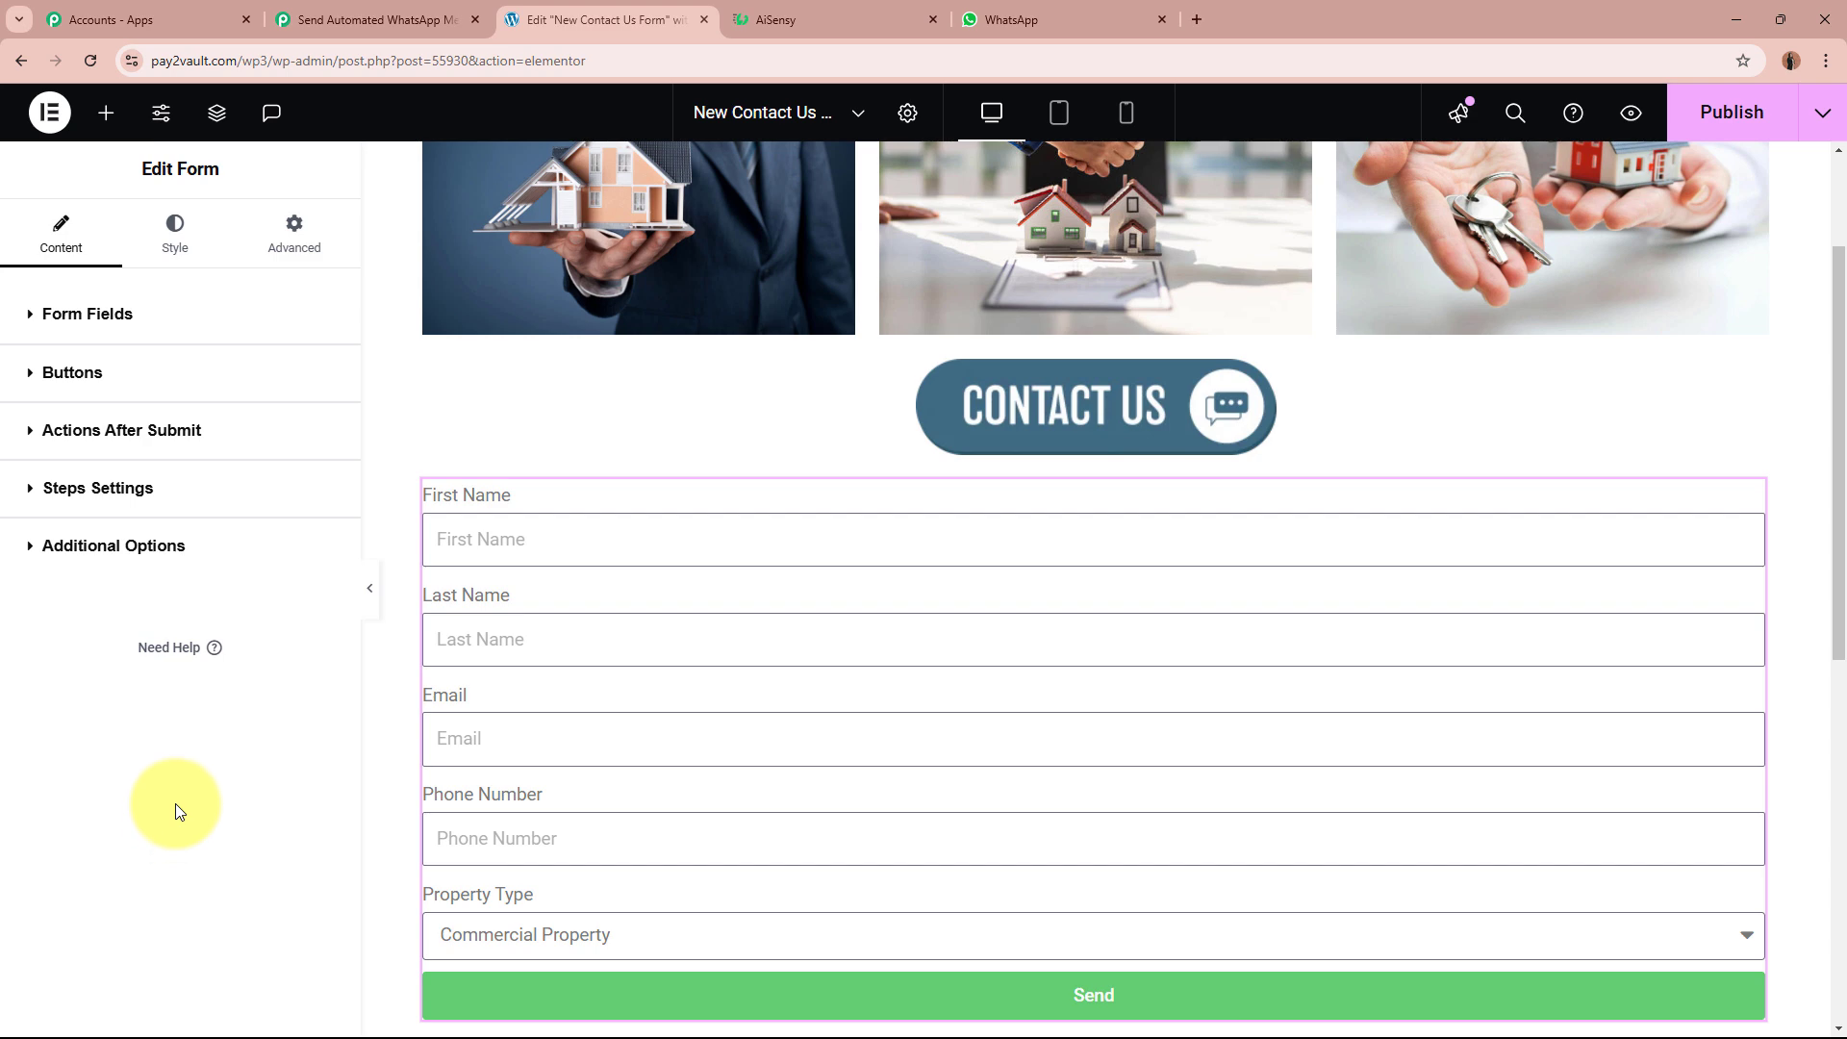
pyautogui.click(192, 435)
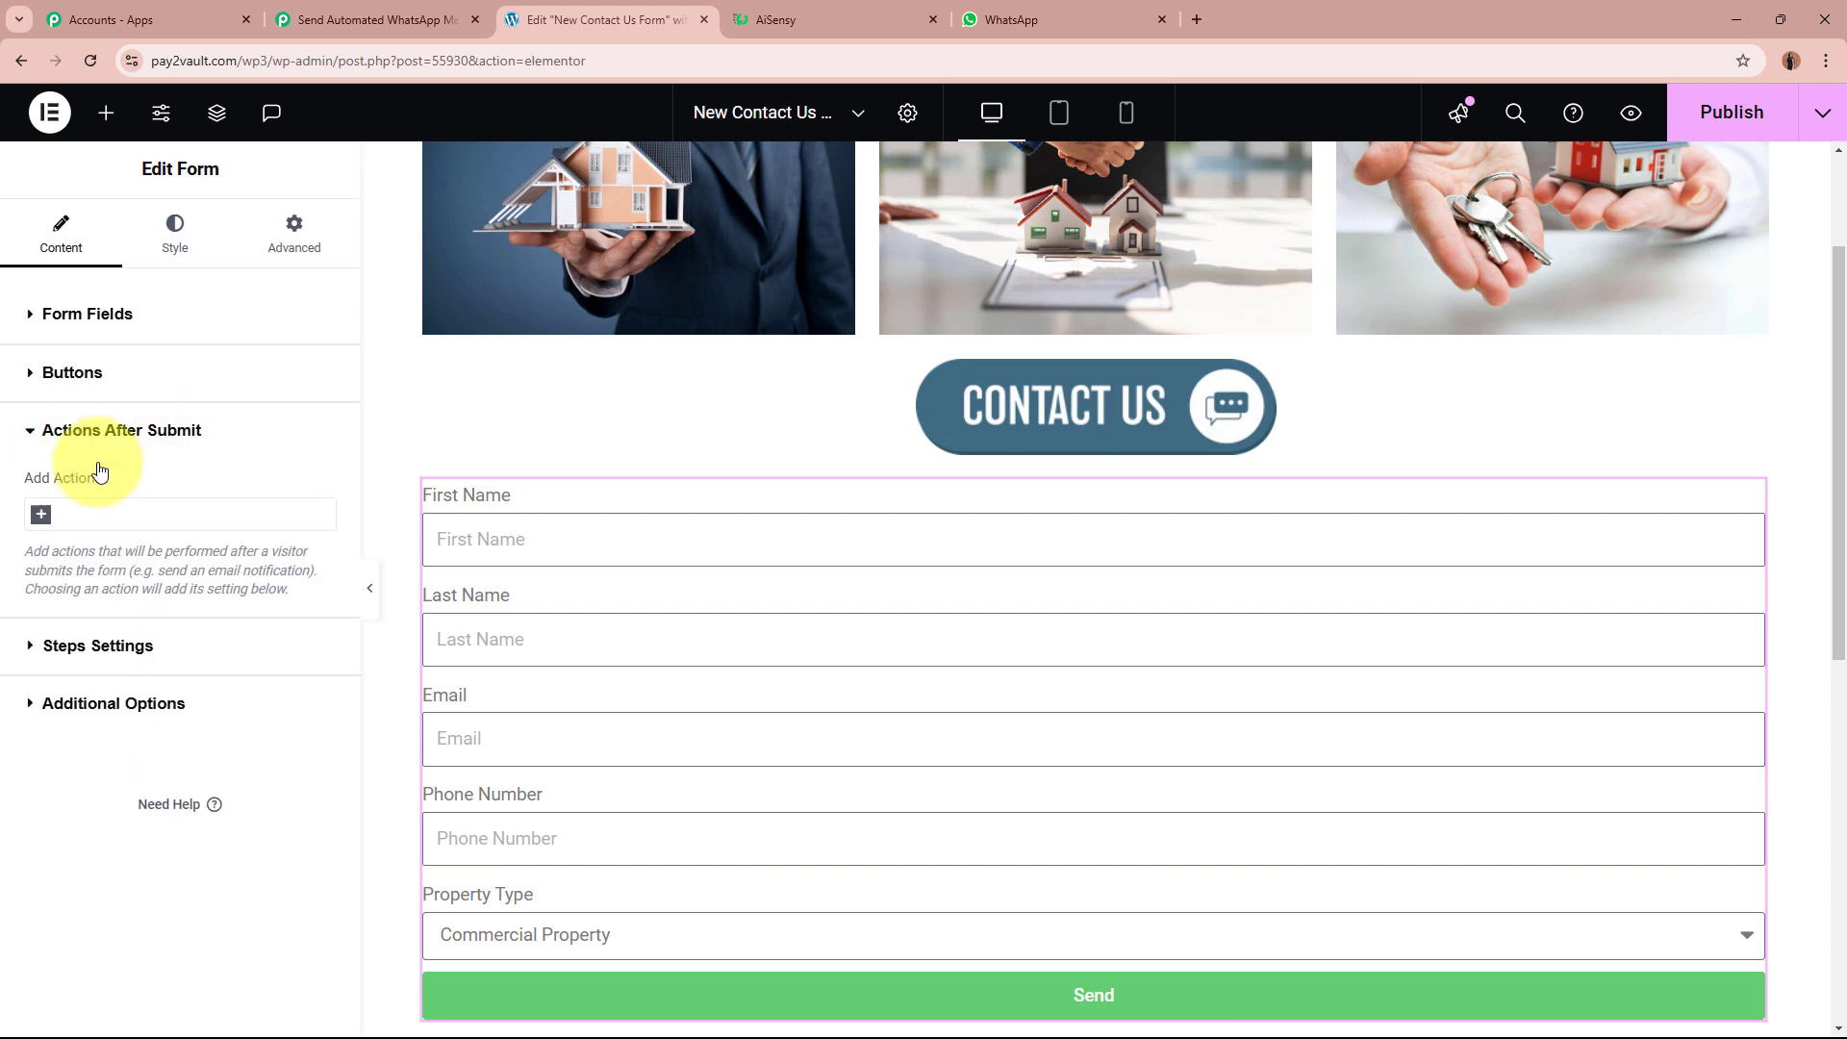
pyautogui.click(39, 516)
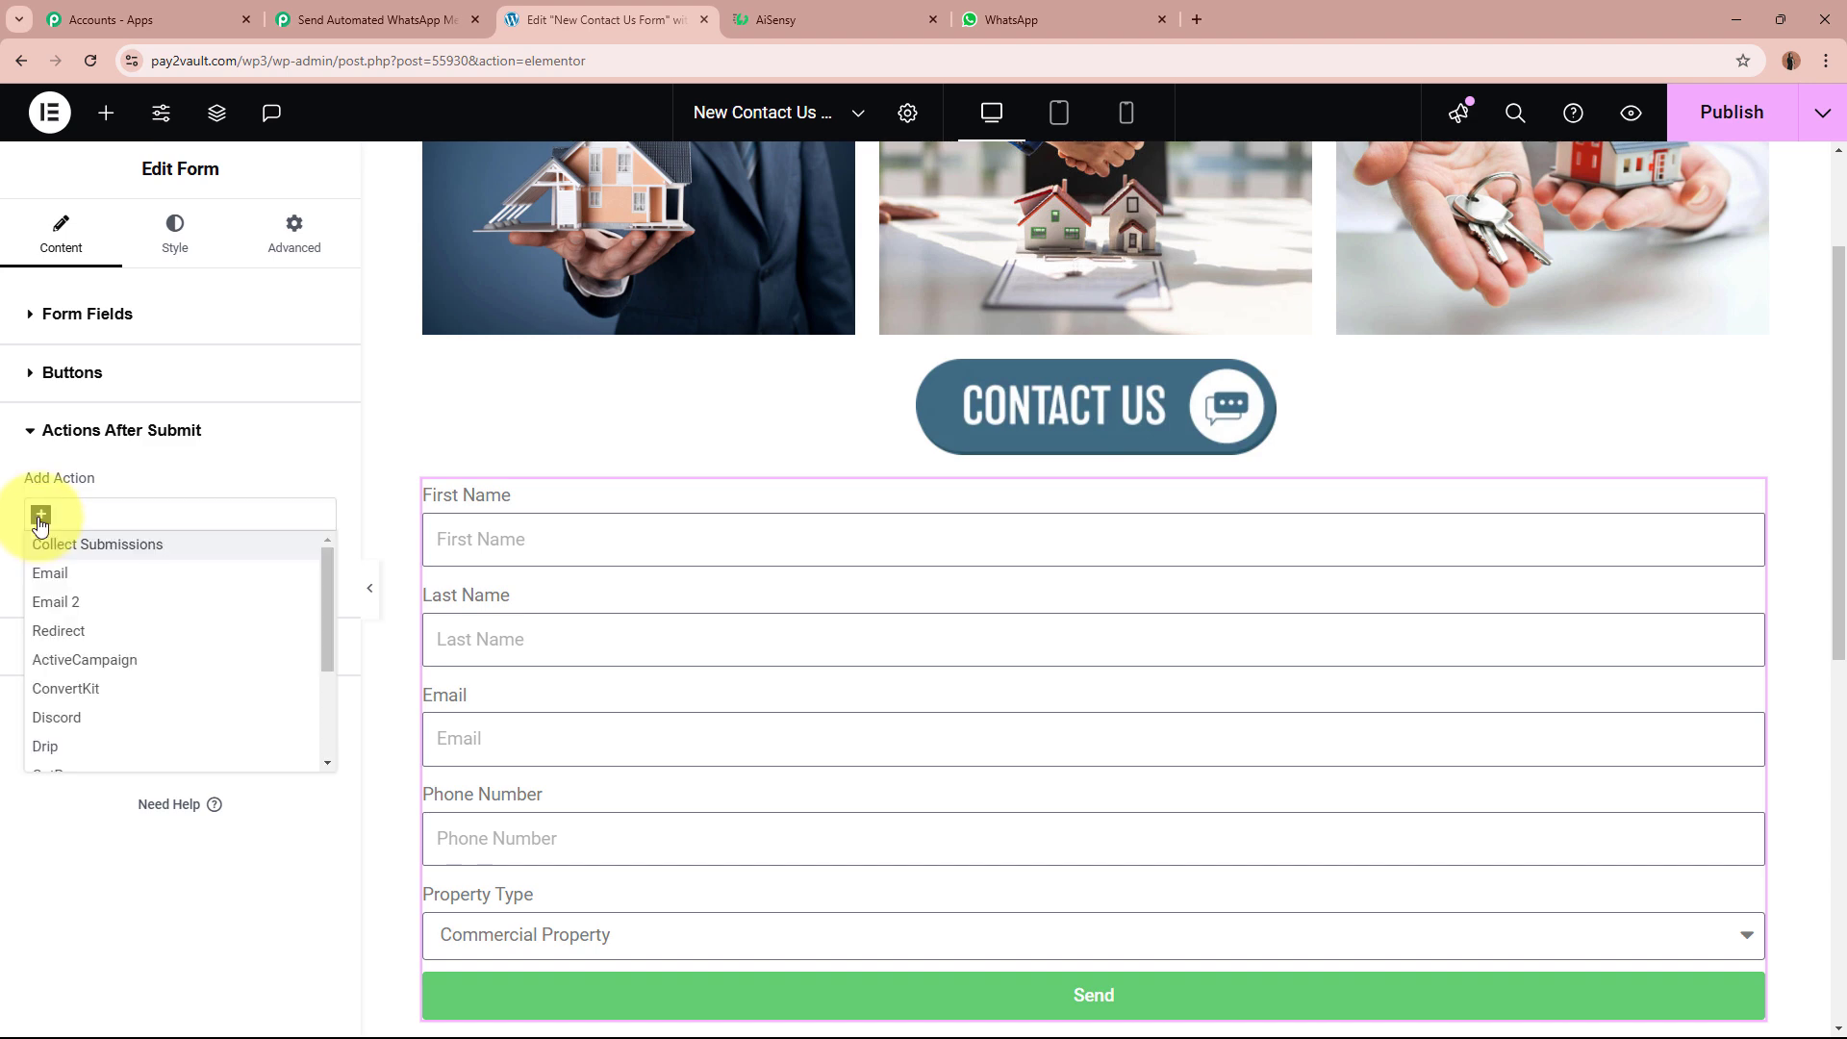
pyautogui.write('web')
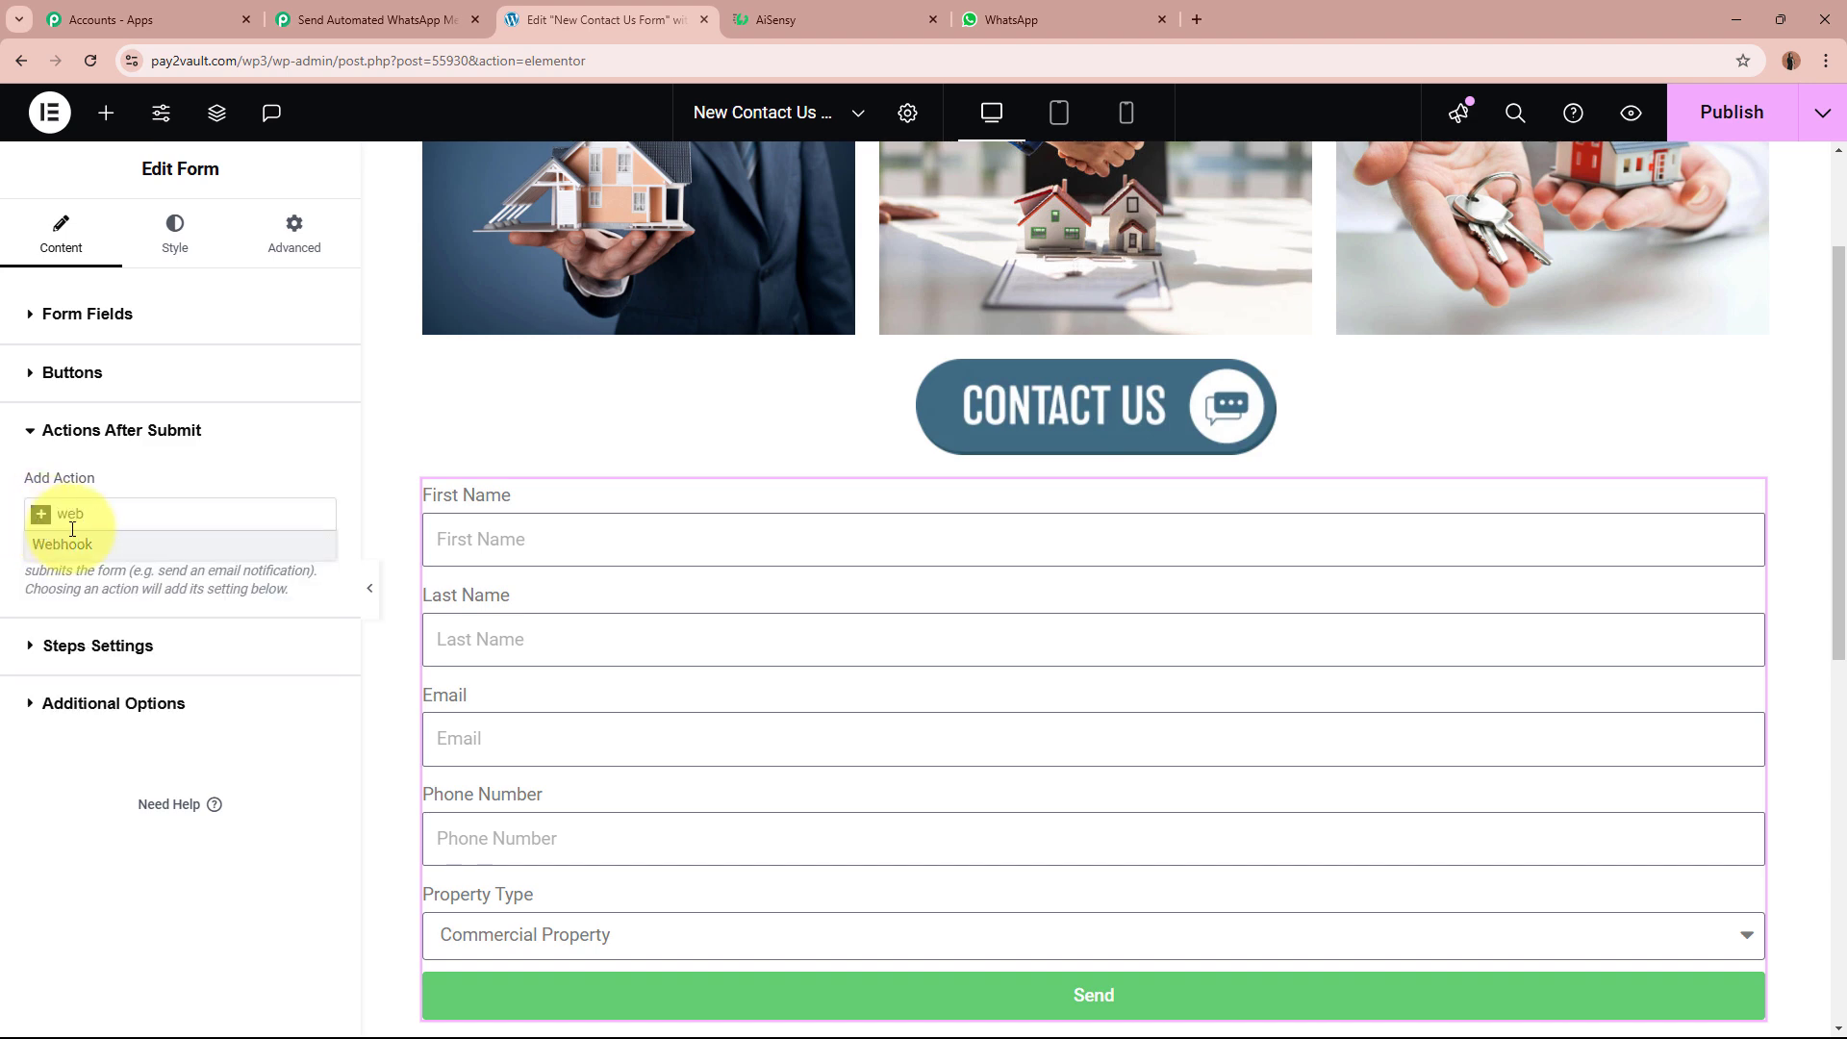
pyautogui.click(114, 545)
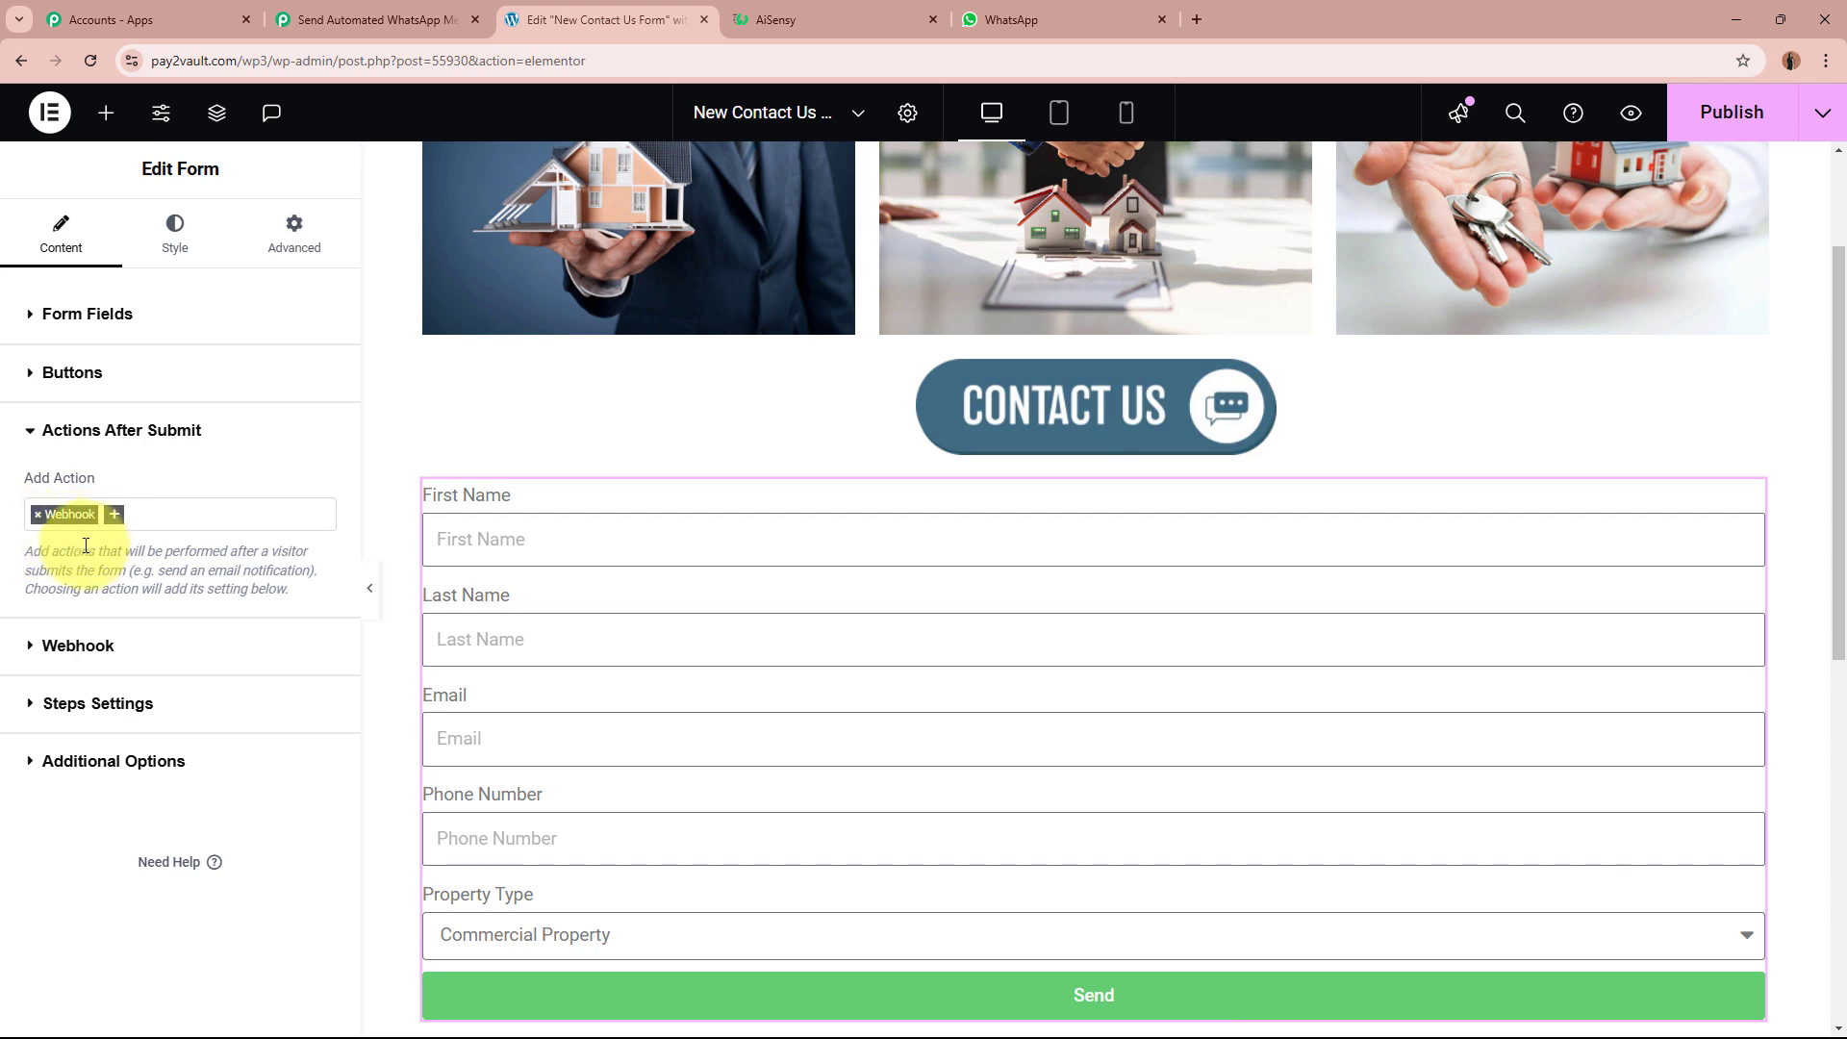
# Step: Paste the Pabbly webhook URL into the Webhook URL field and publish the page
pyautogui.click(99, 652)
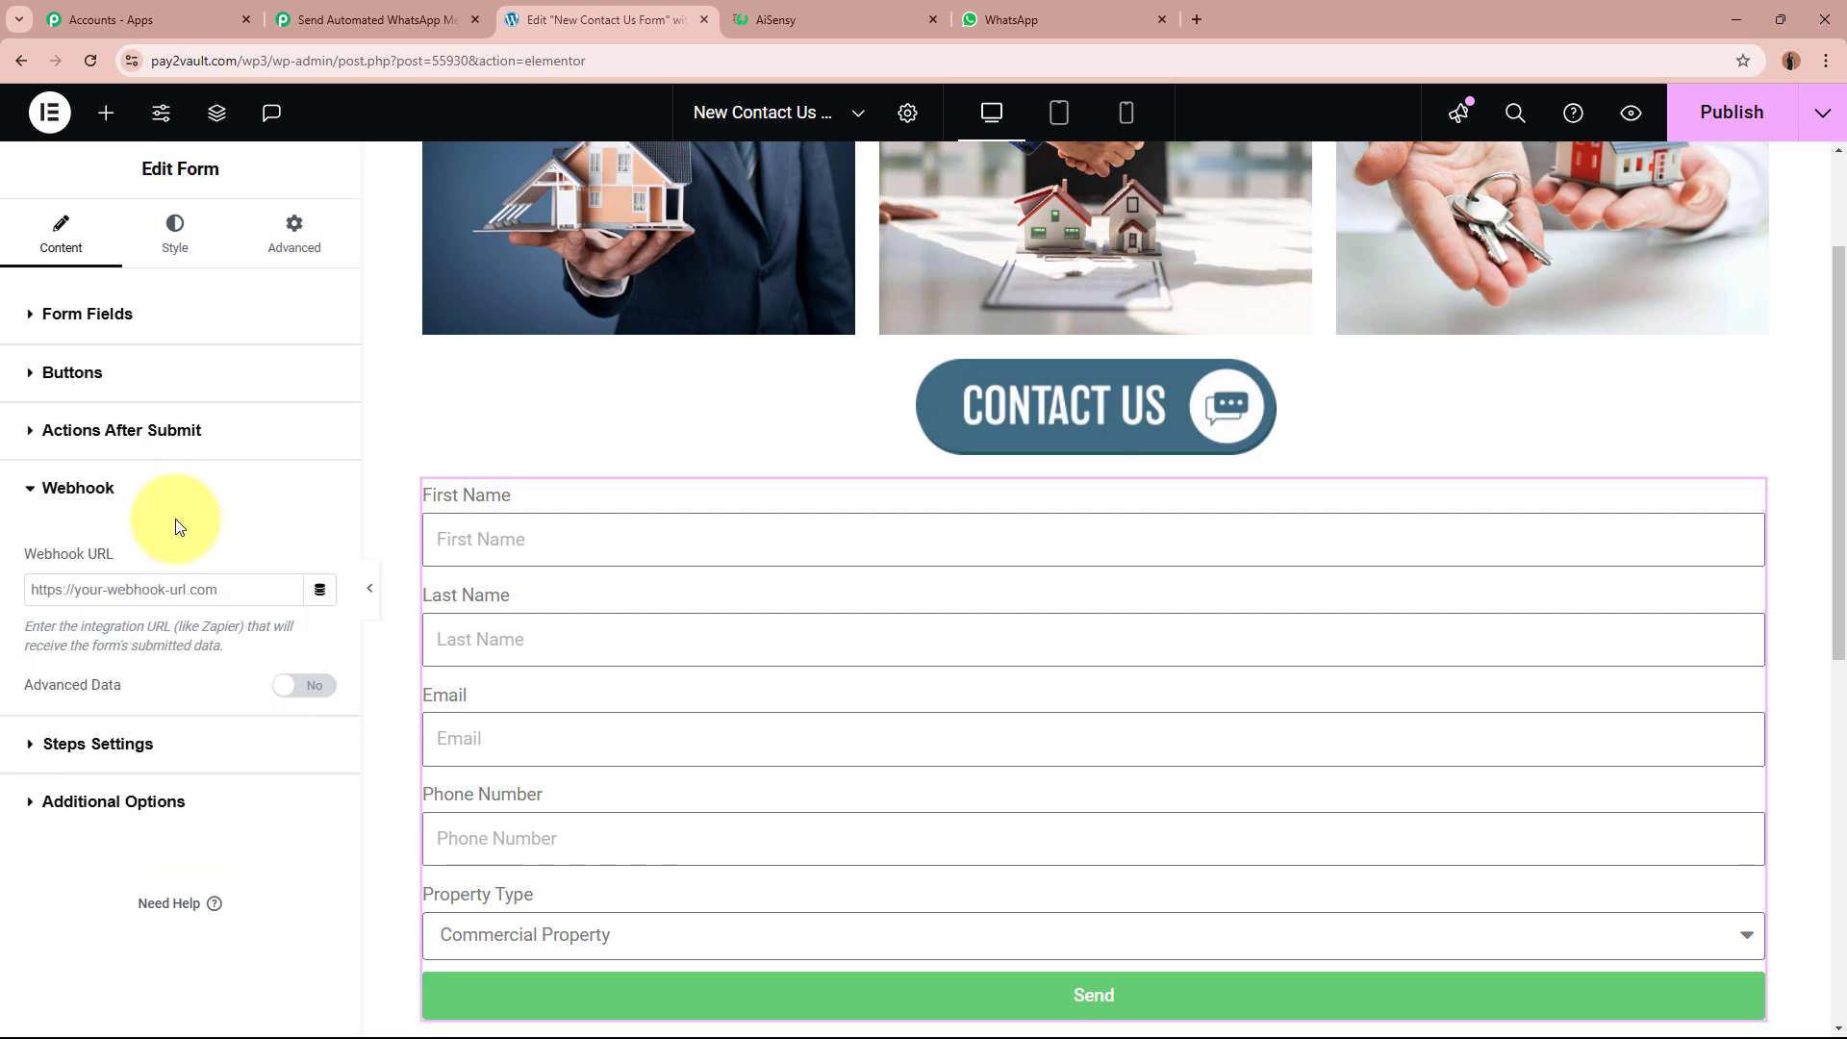
pyautogui.moveTo(89, 551); pyautogui.dragTo(162, 558)
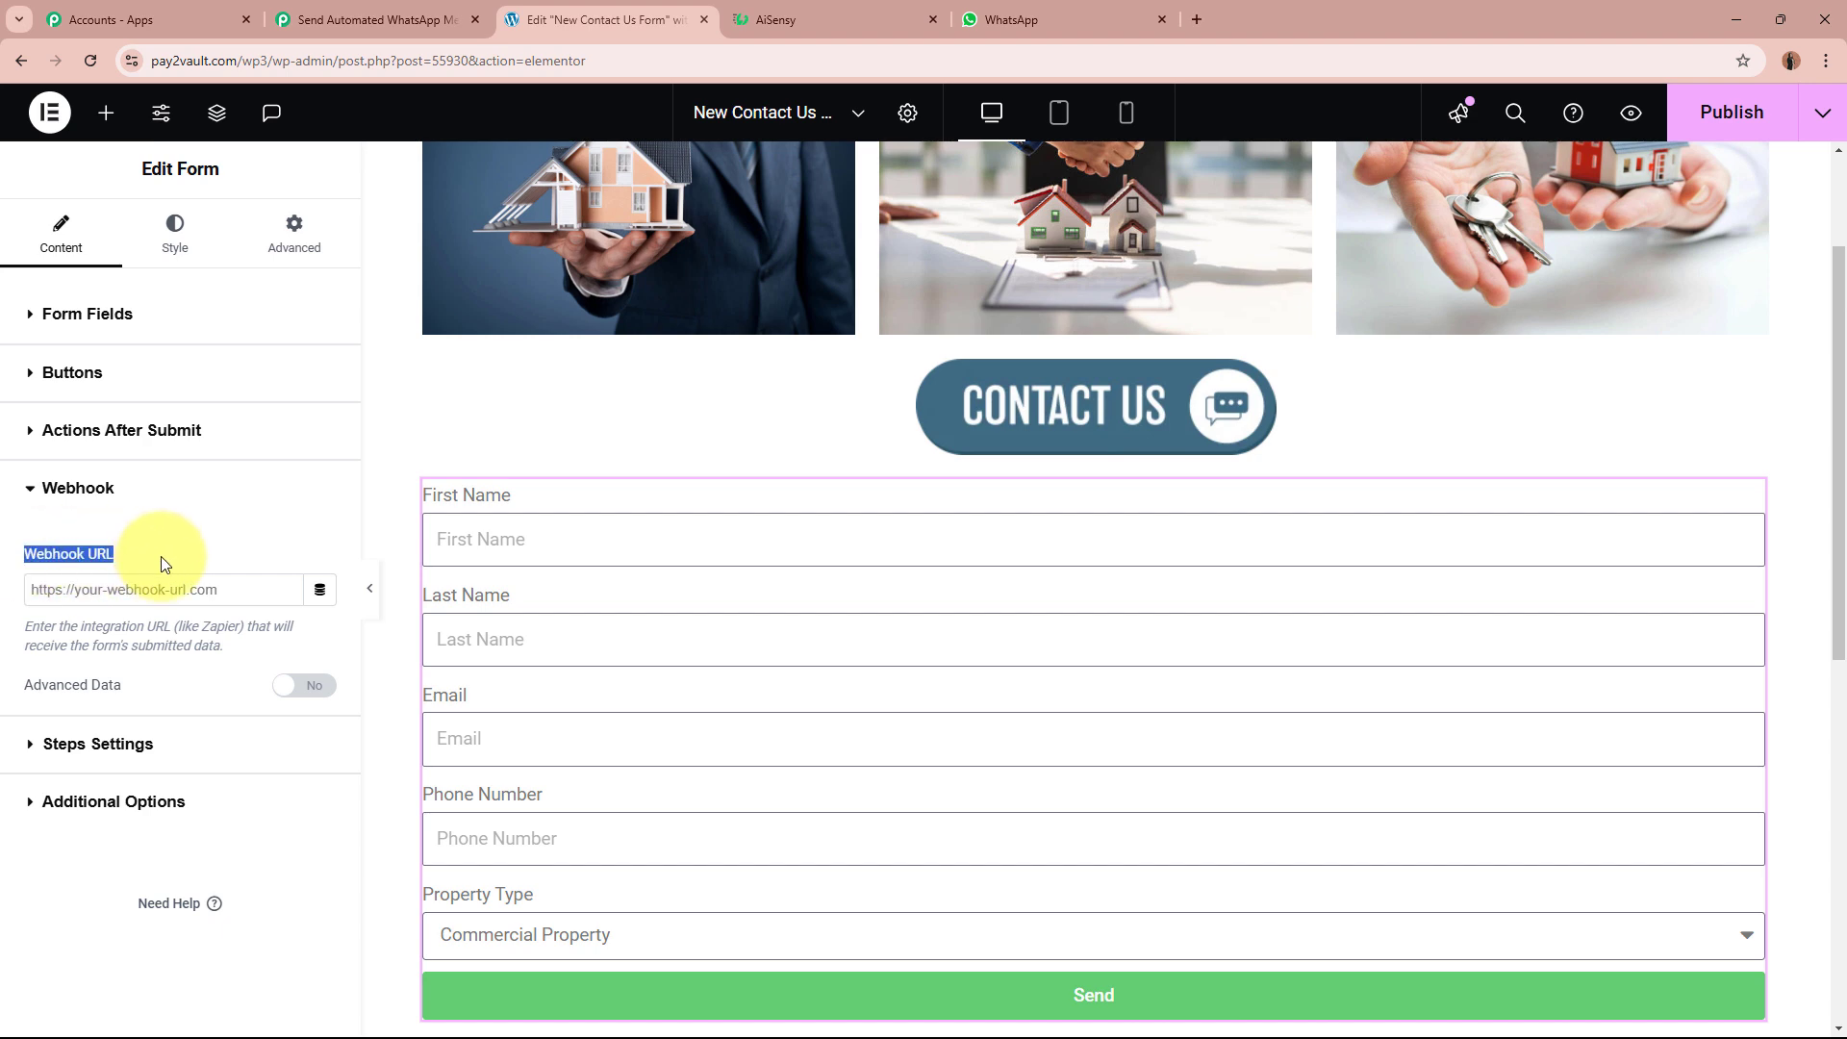
pyautogui.click(169, 585)
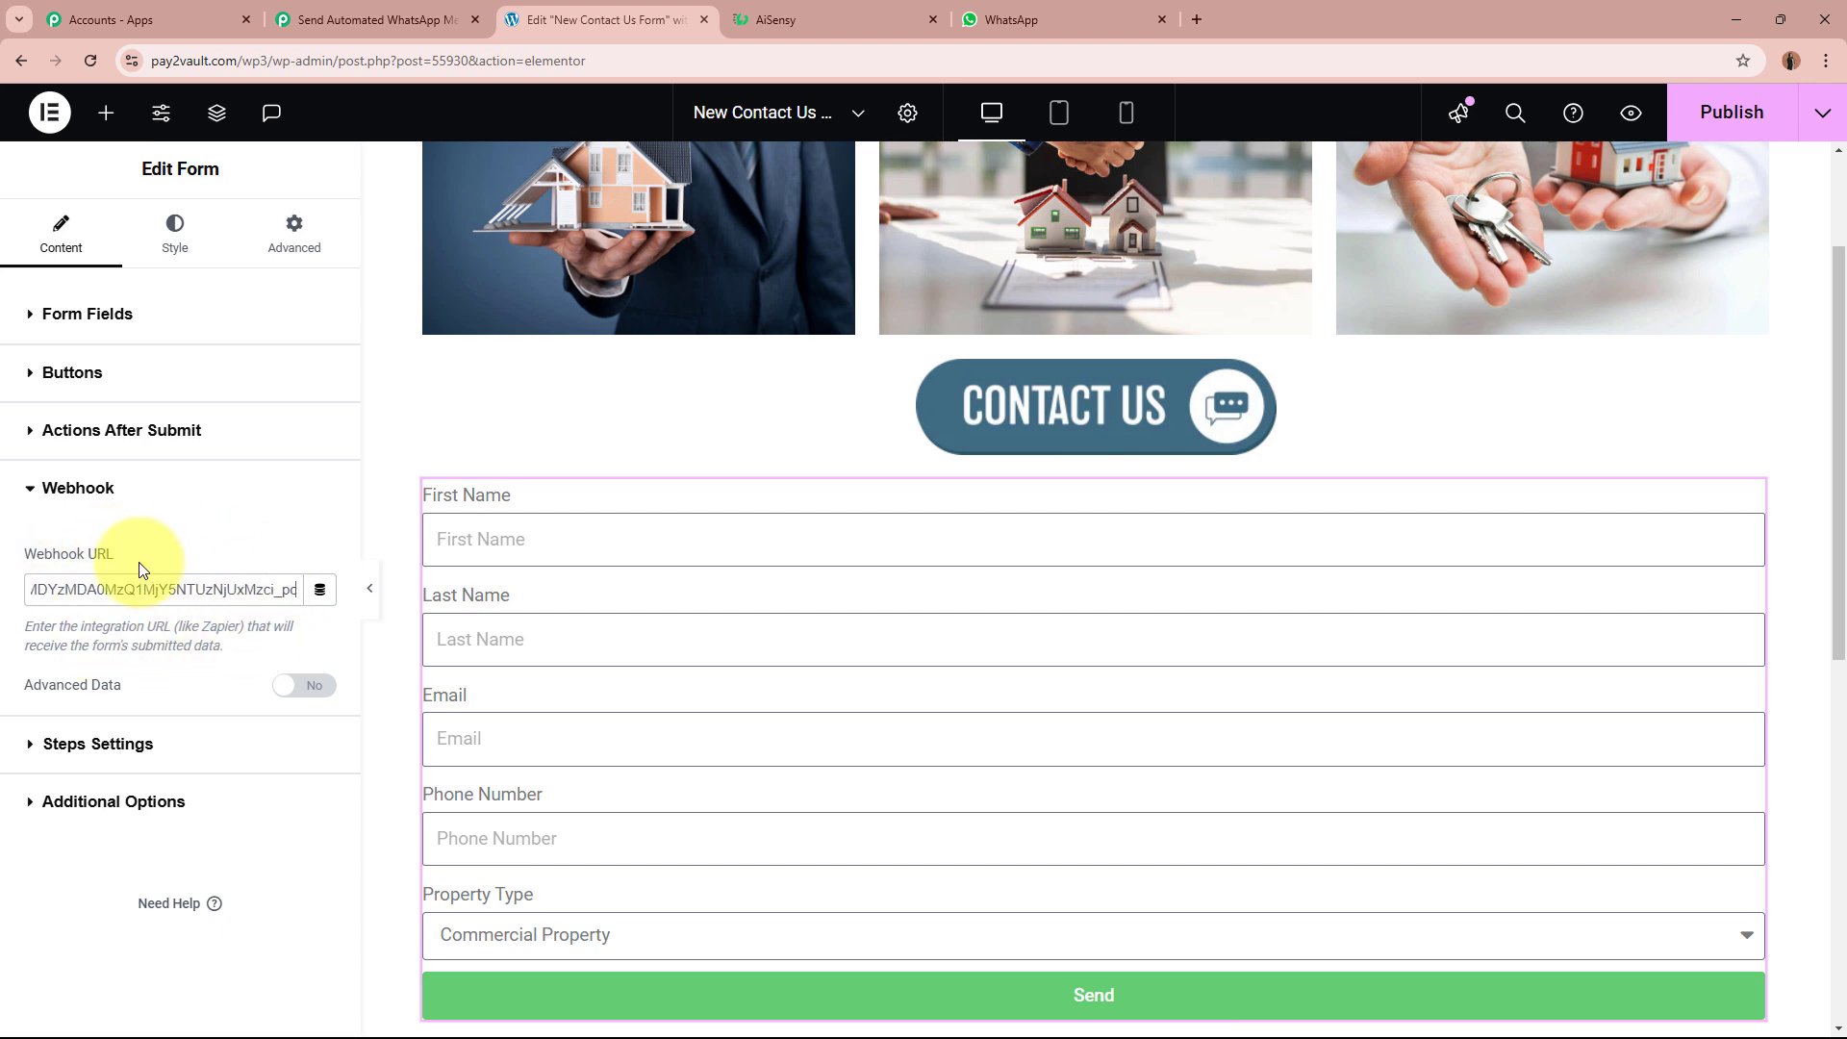
pyautogui.click(1756, 123)
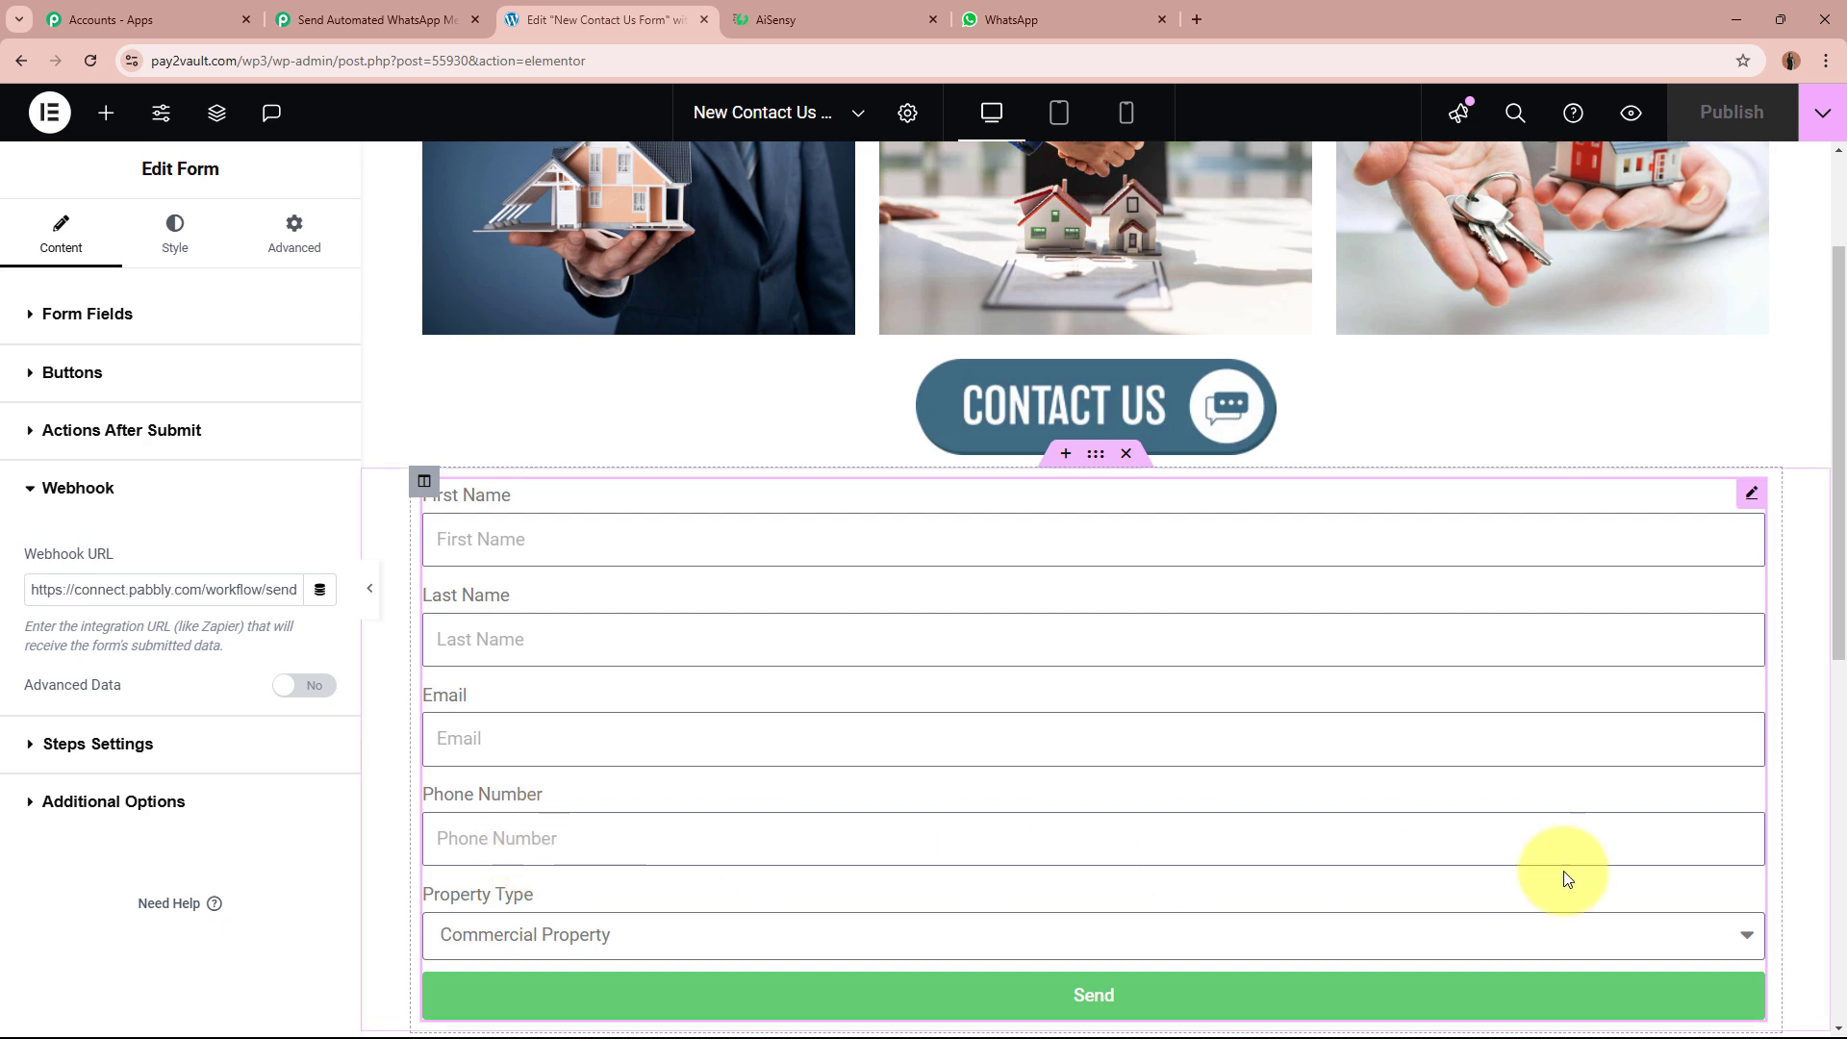
pyautogui.click(56, 478)
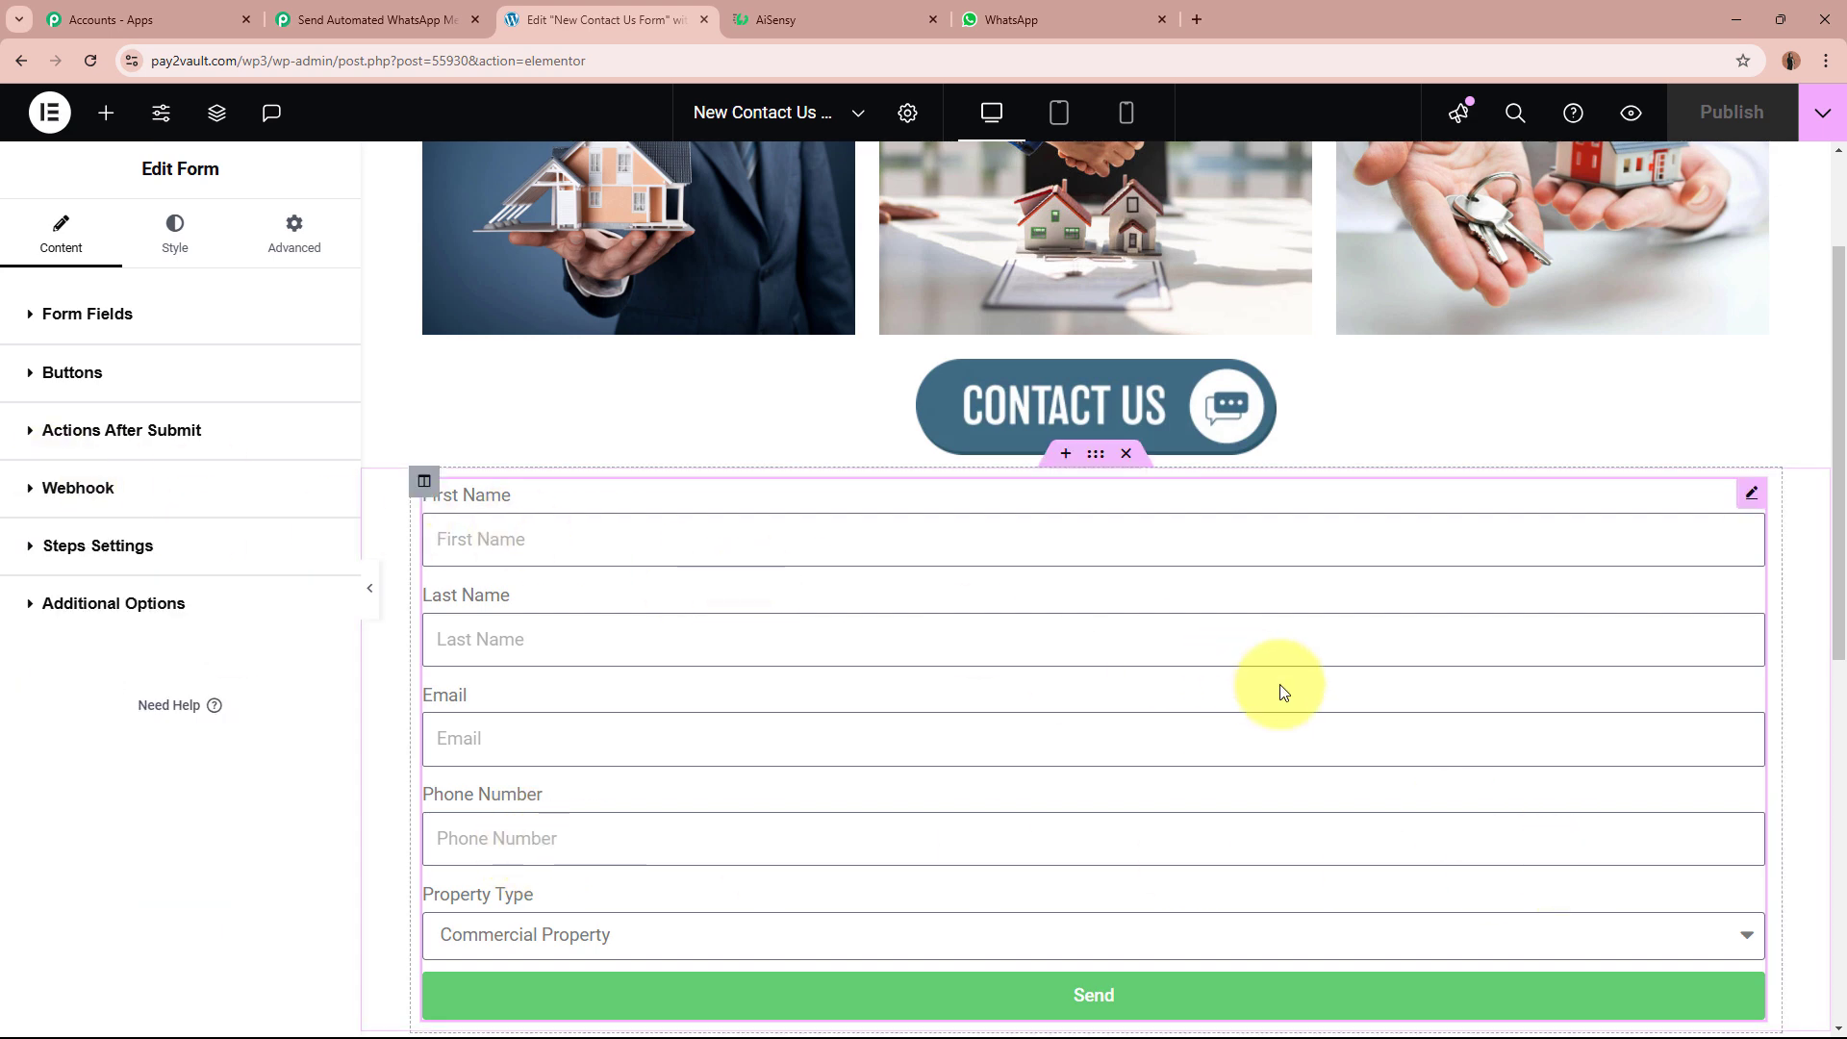
# Step: Confirm the Pabbly Elementor trigger shows 'Waiting For Webhook Response'
pyautogui.click(370, 19)
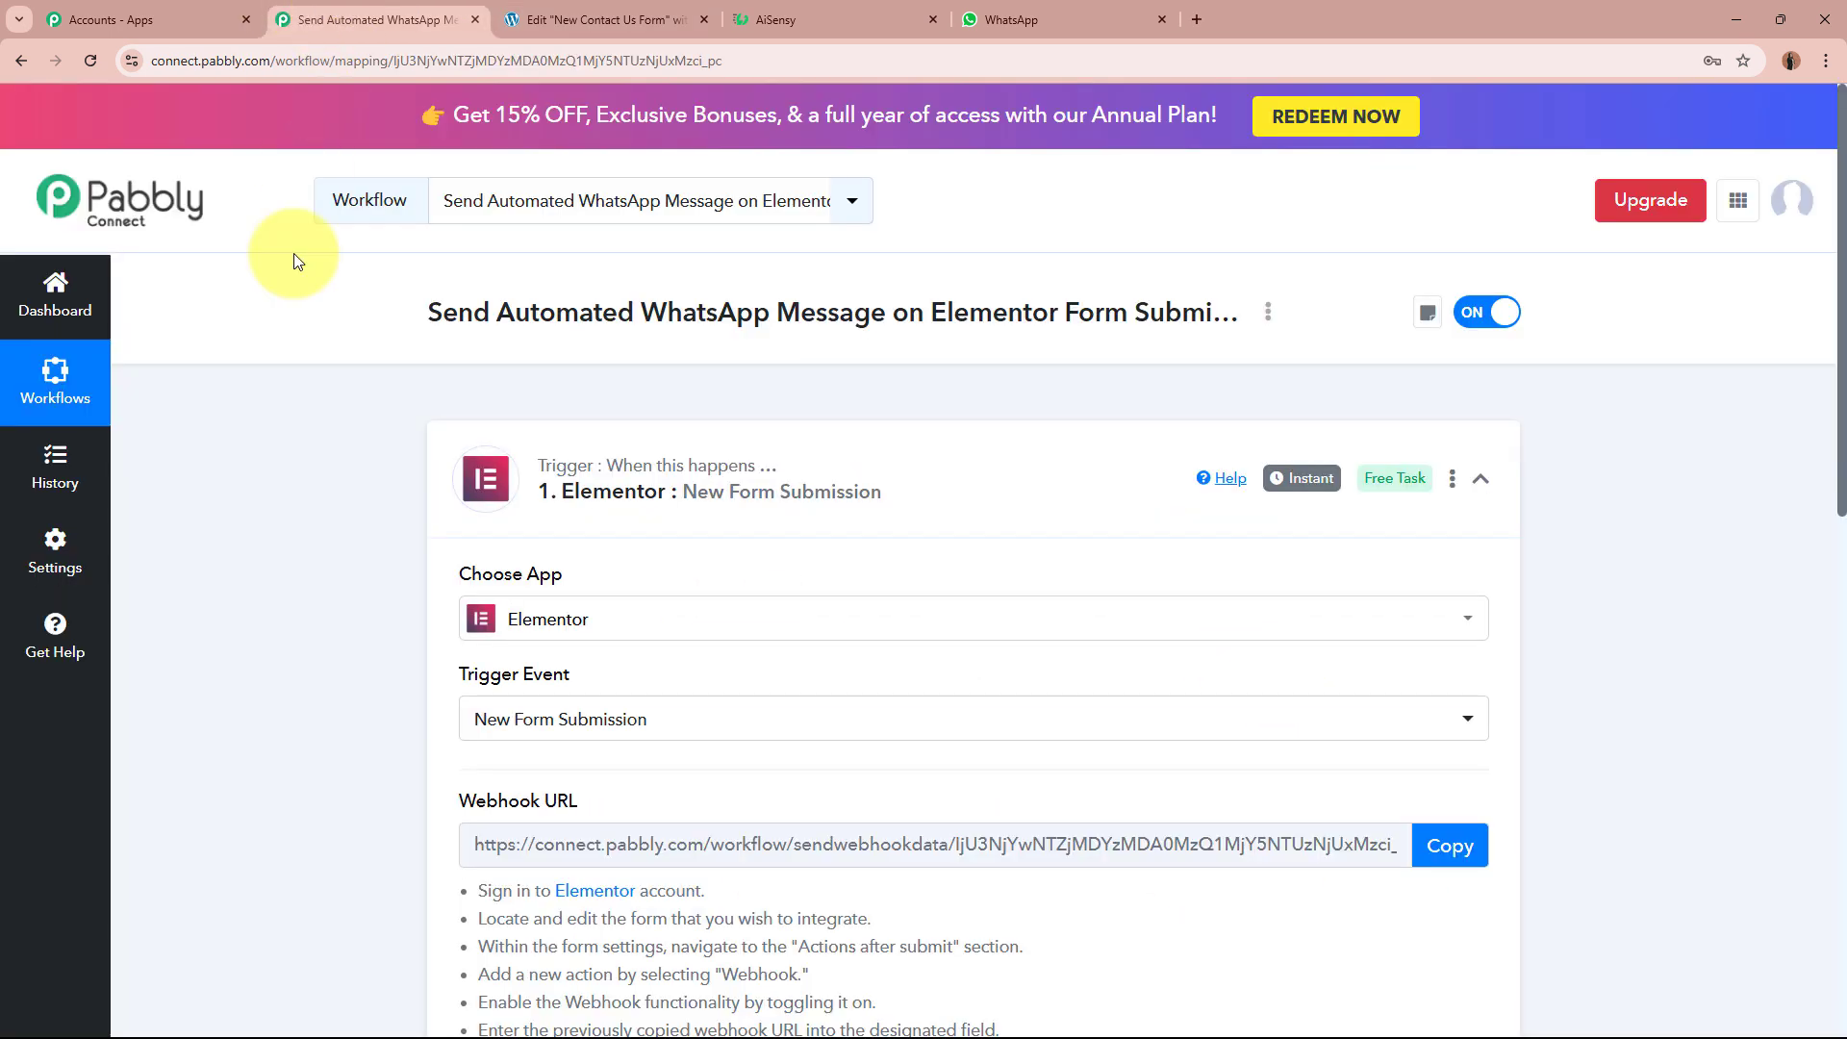
pyautogui.scroll(-10, 269, 424)
pyautogui.scroll(2, 445, 520)
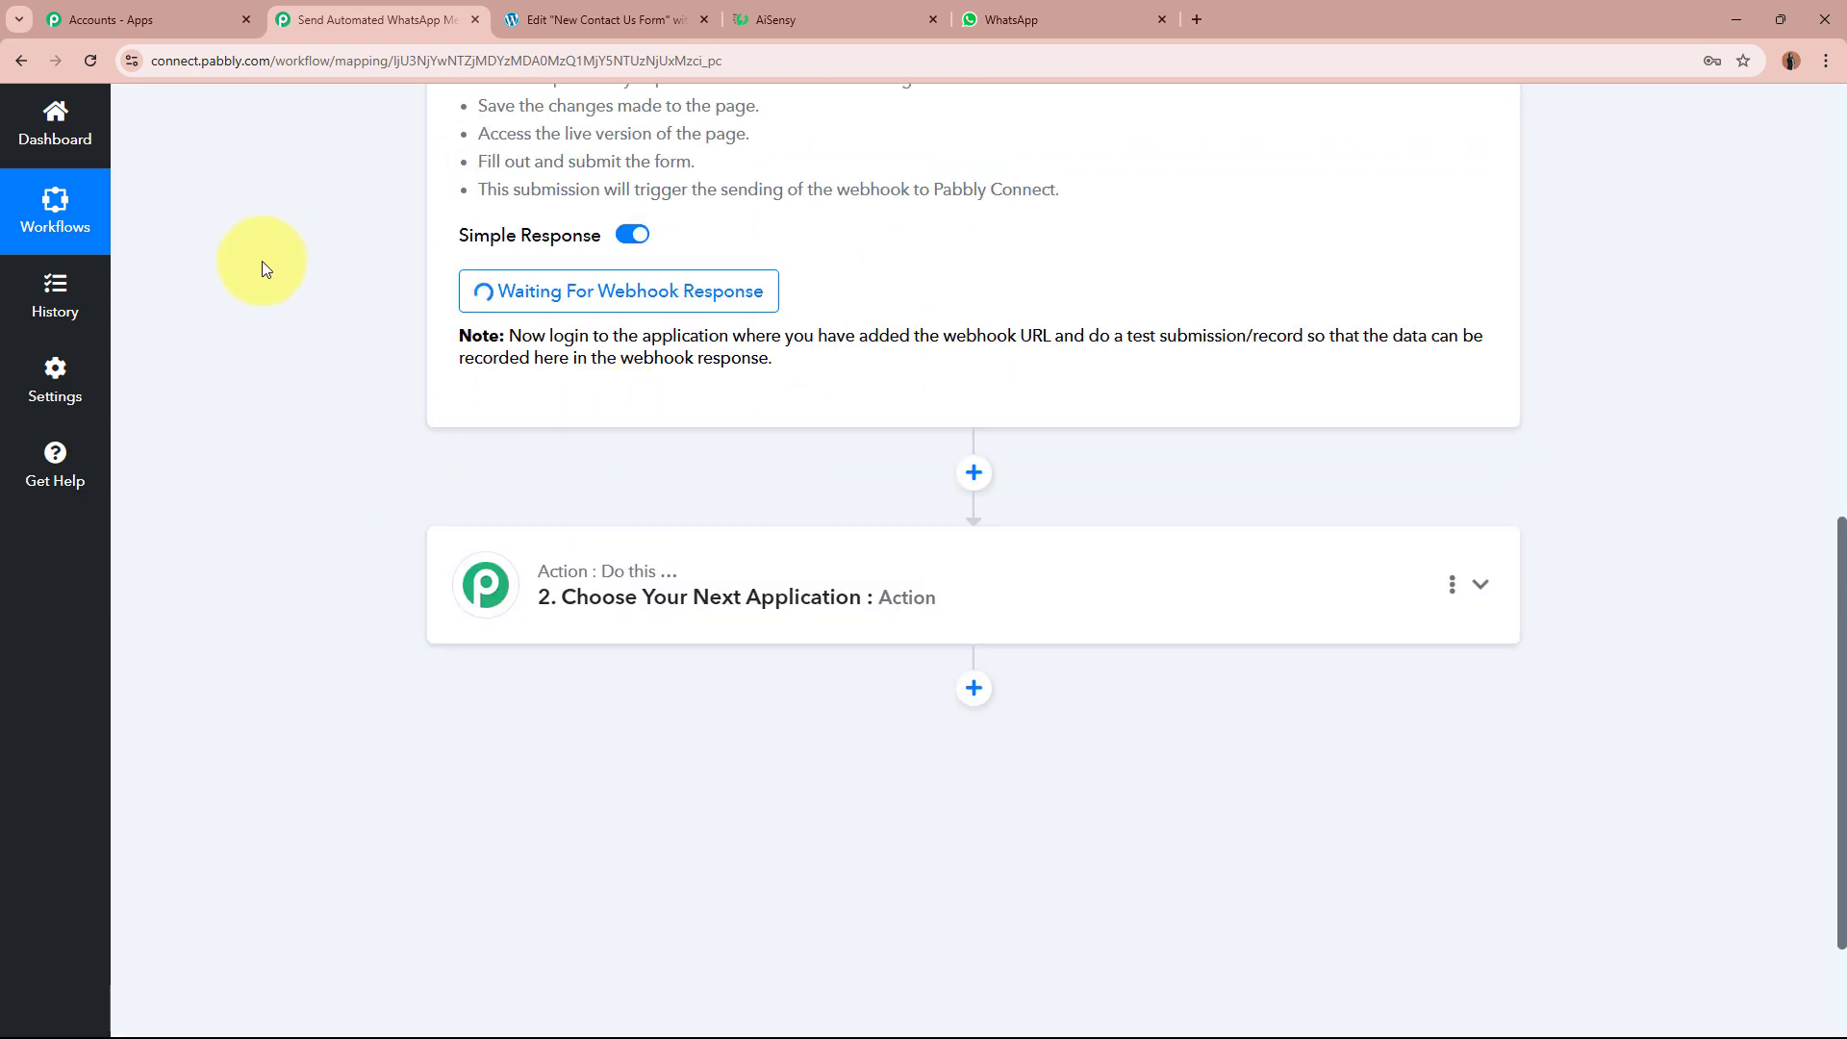
pyautogui.scroll(4, 261, 262)
pyautogui.scroll(6, 262, 262)
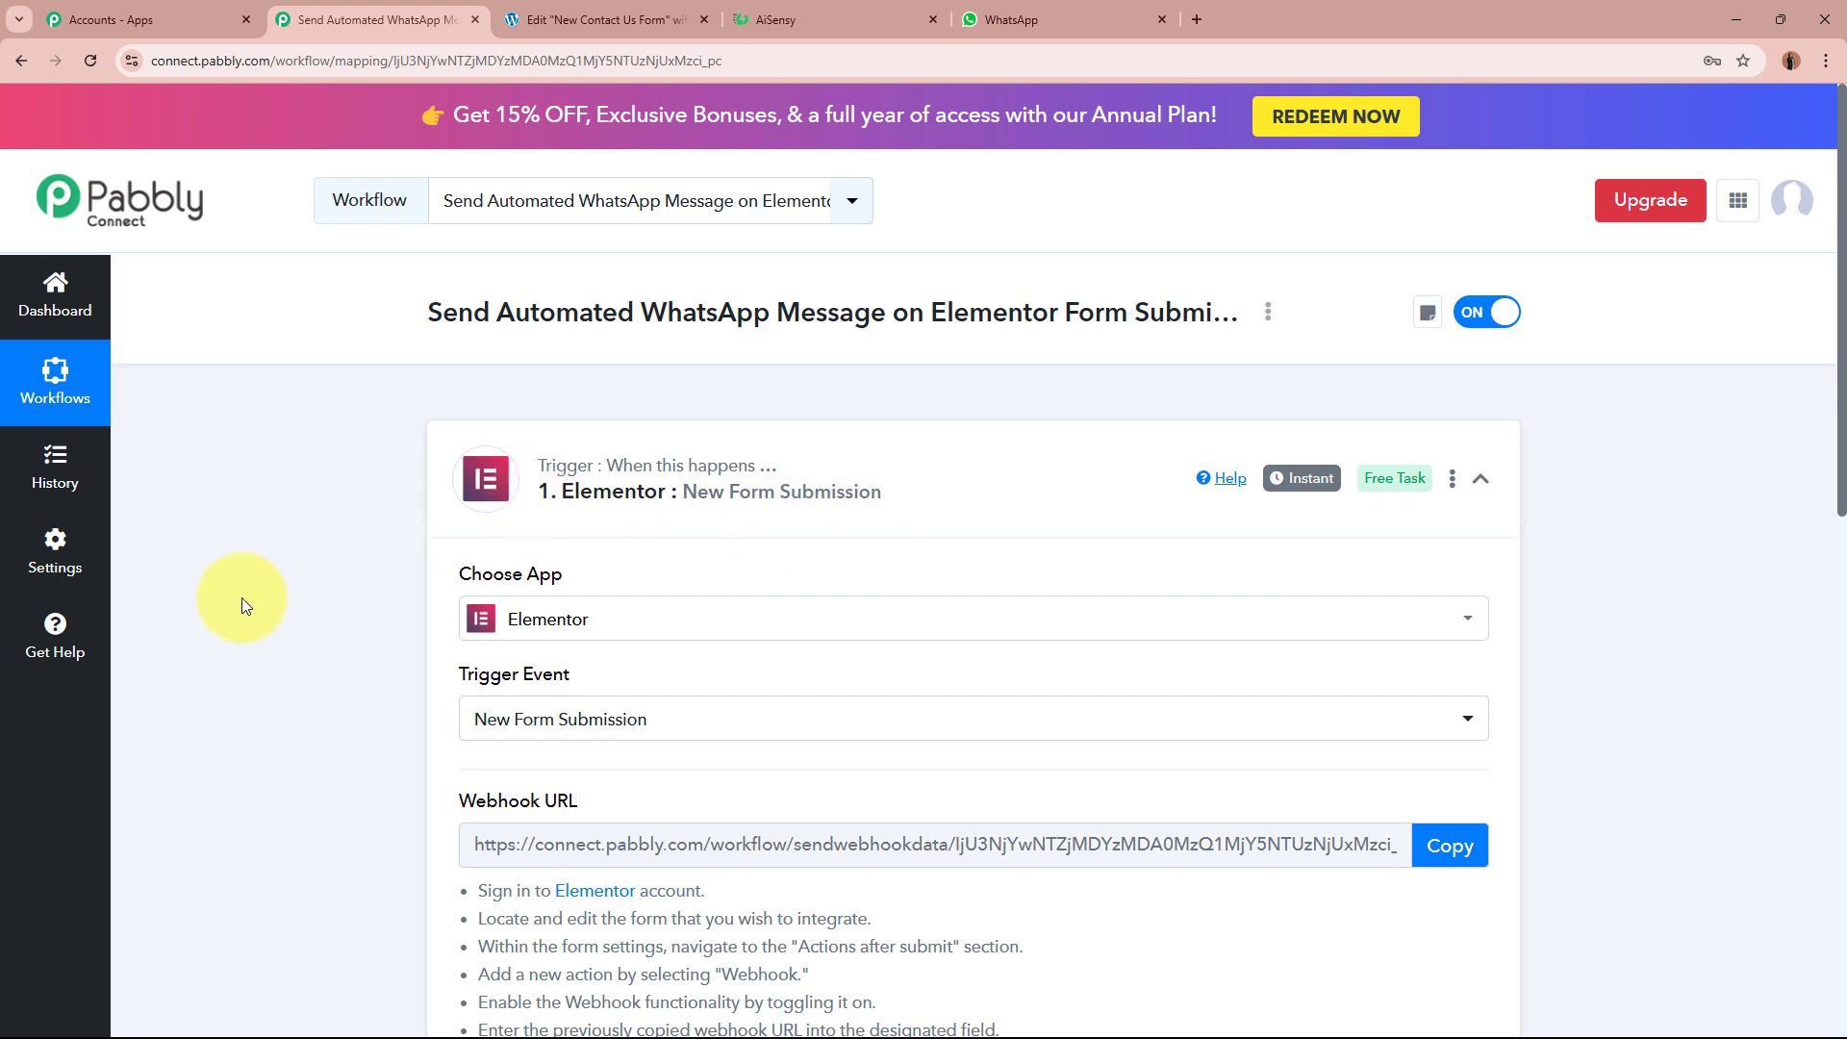
# Step: Open a live preview of the New Contact Us Form page from the Elementor editor
pyautogui.click(592, 19)
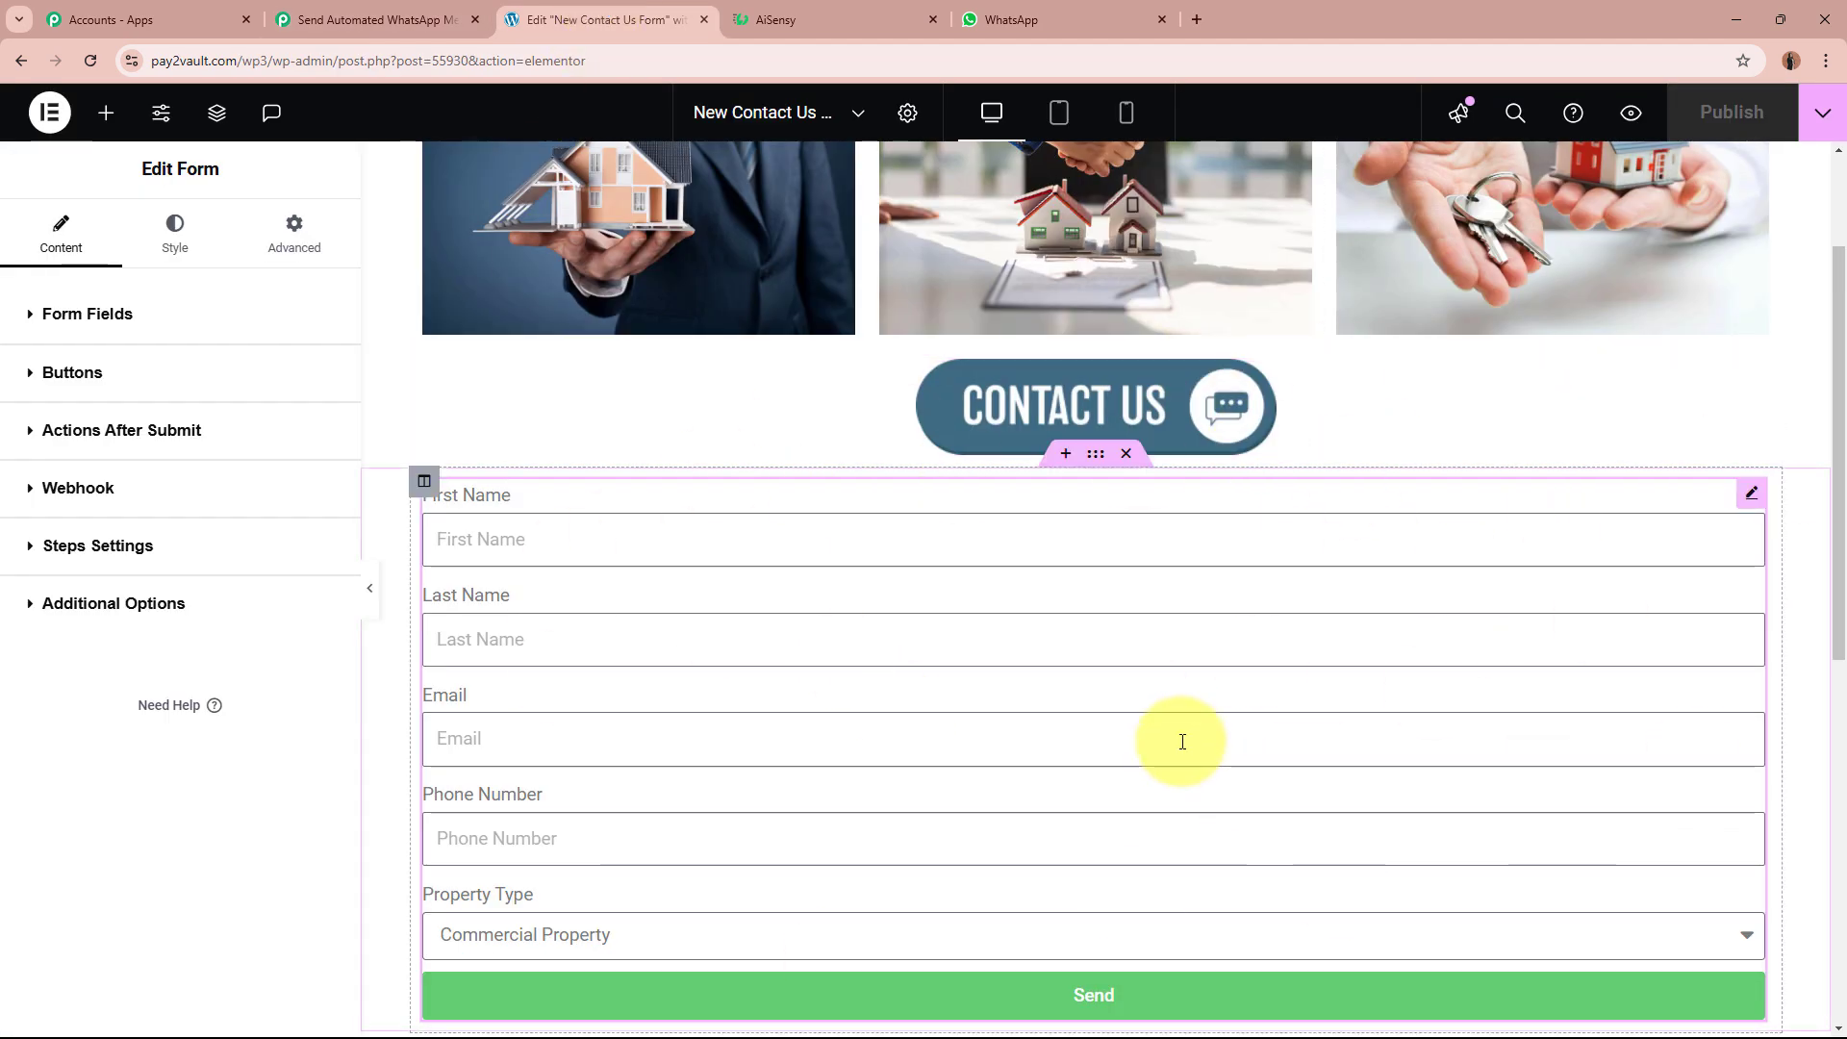
pyautogui.click(375, 19)
pyautogui.scroll(-5, 255, 533)
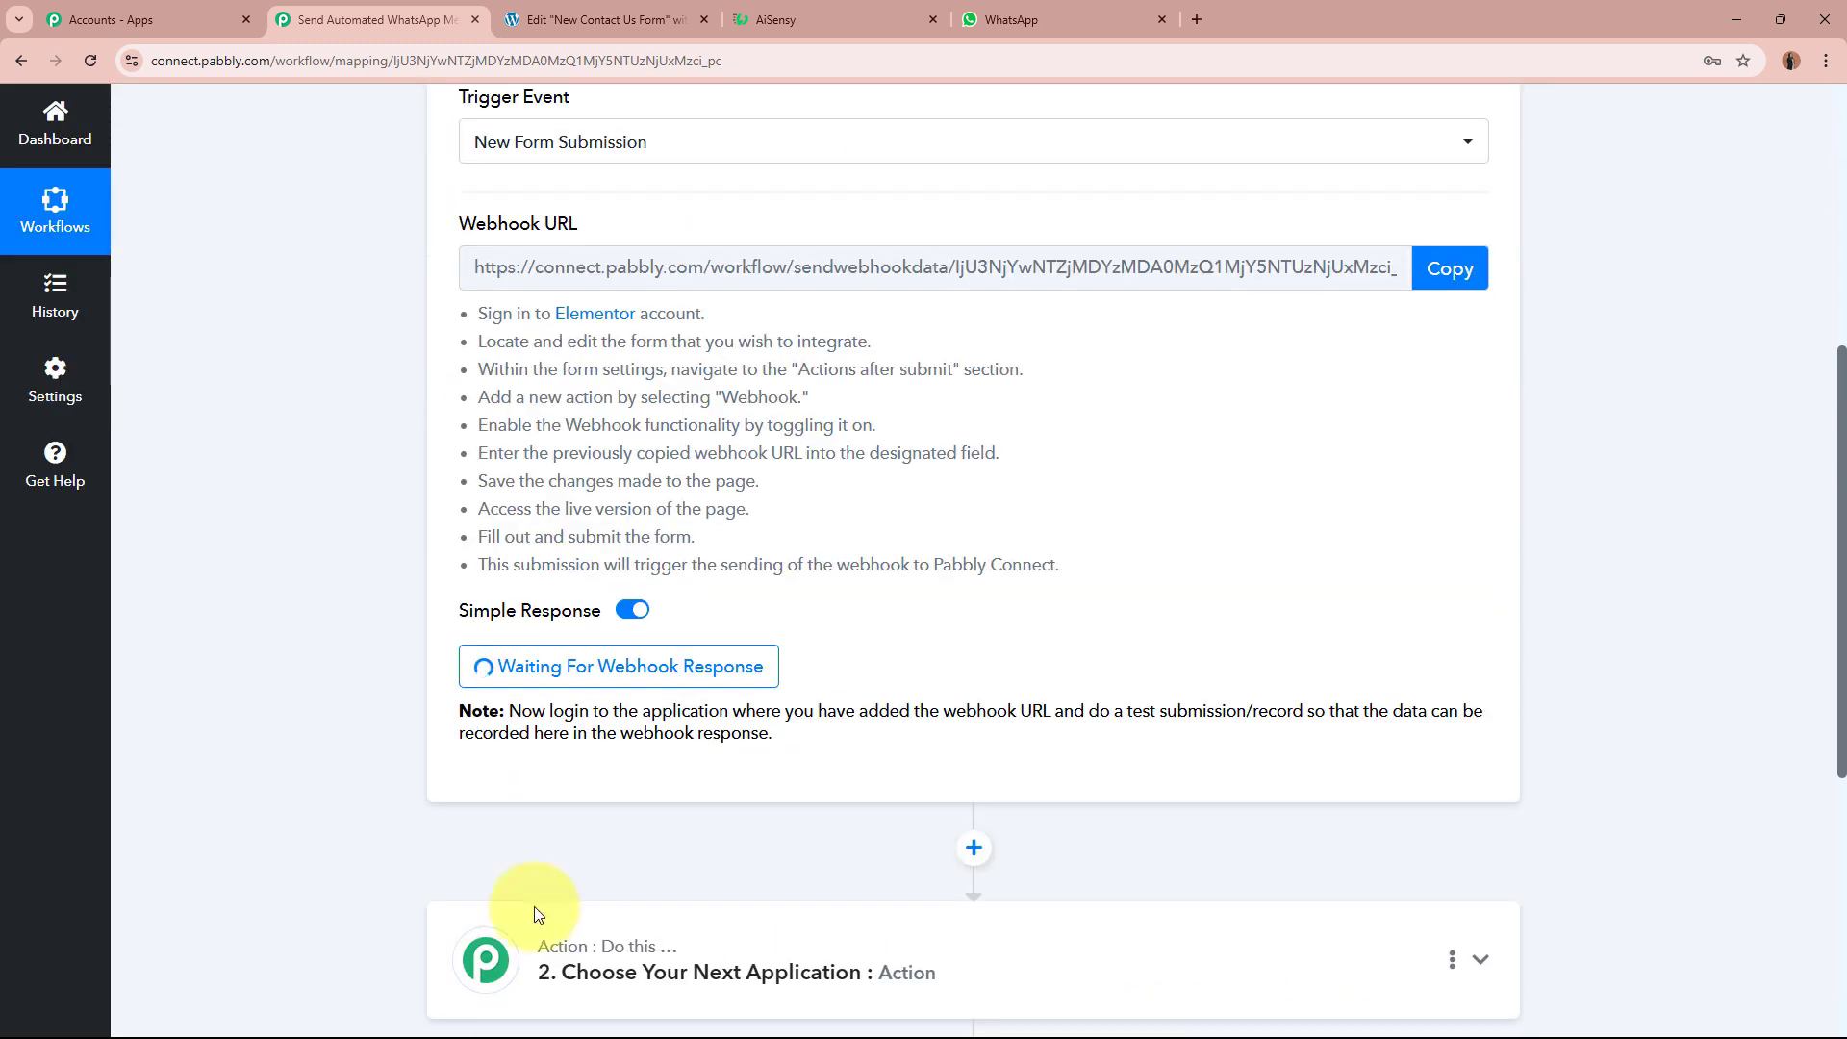
pyautogui.scroll(5, 337, 511)
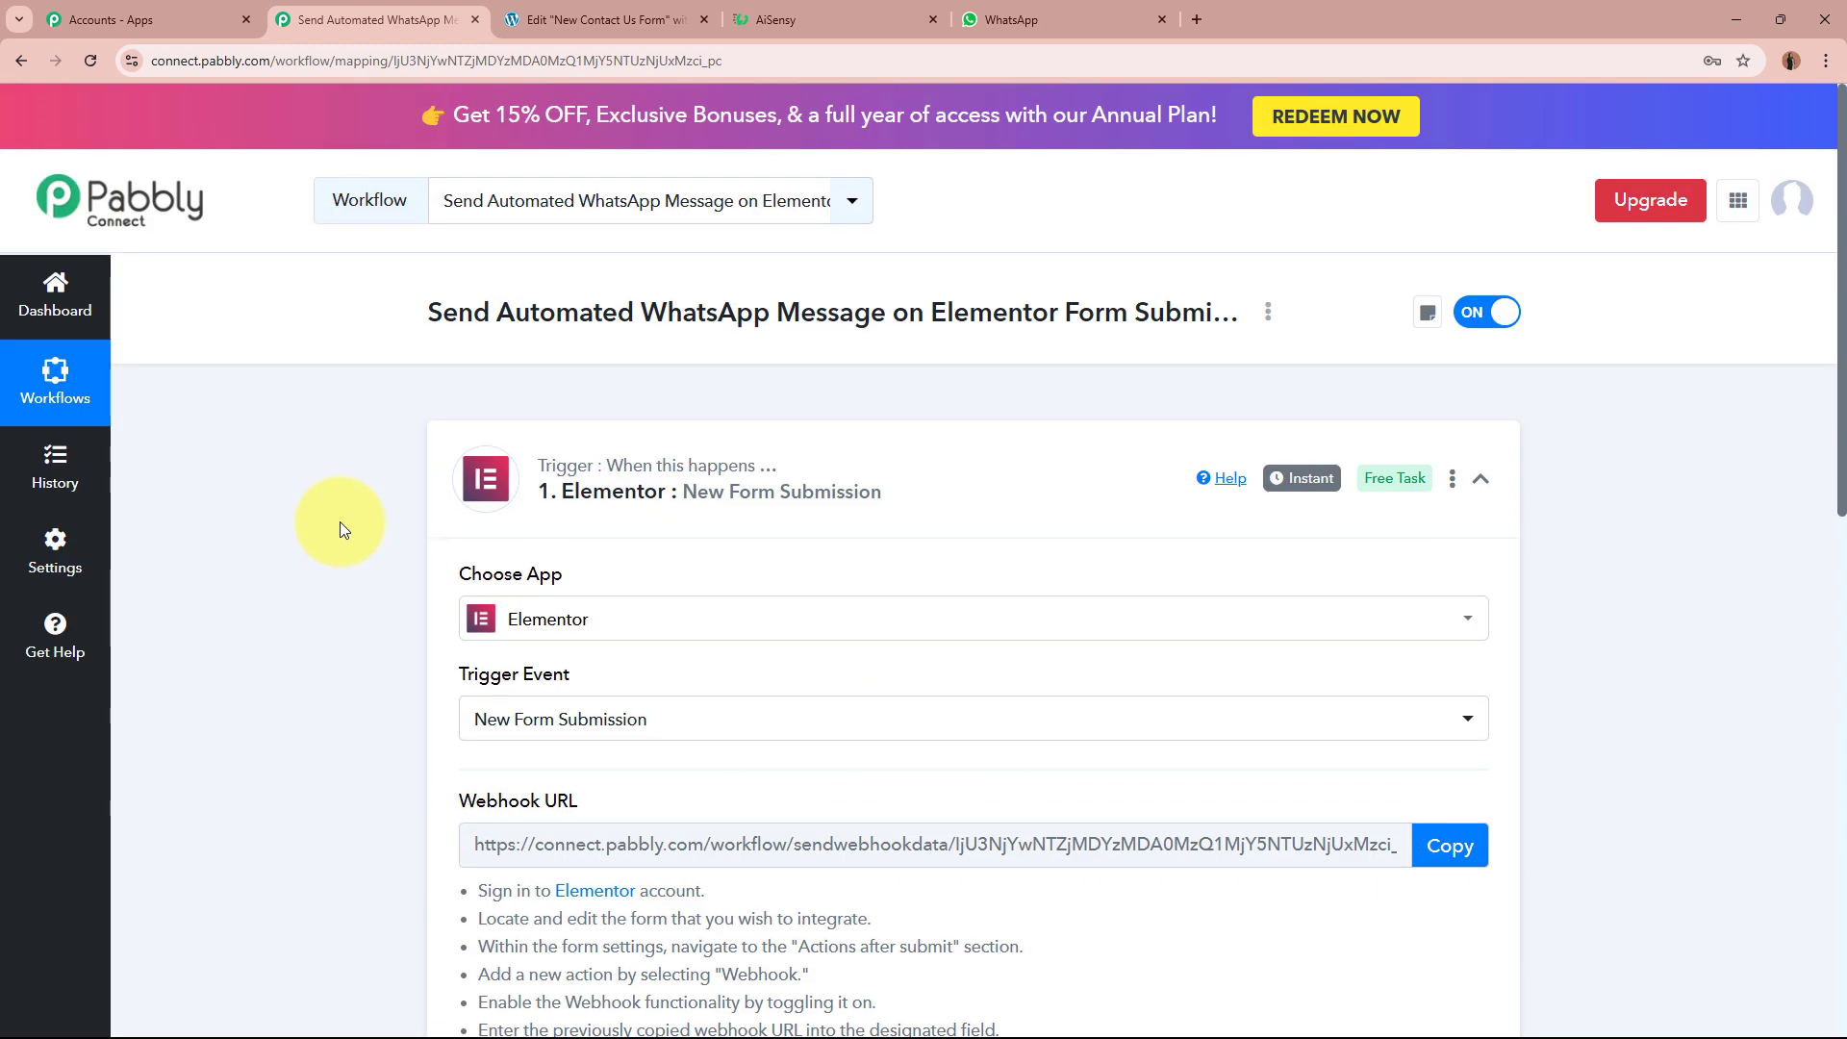
pyautogui.click(592, 19)
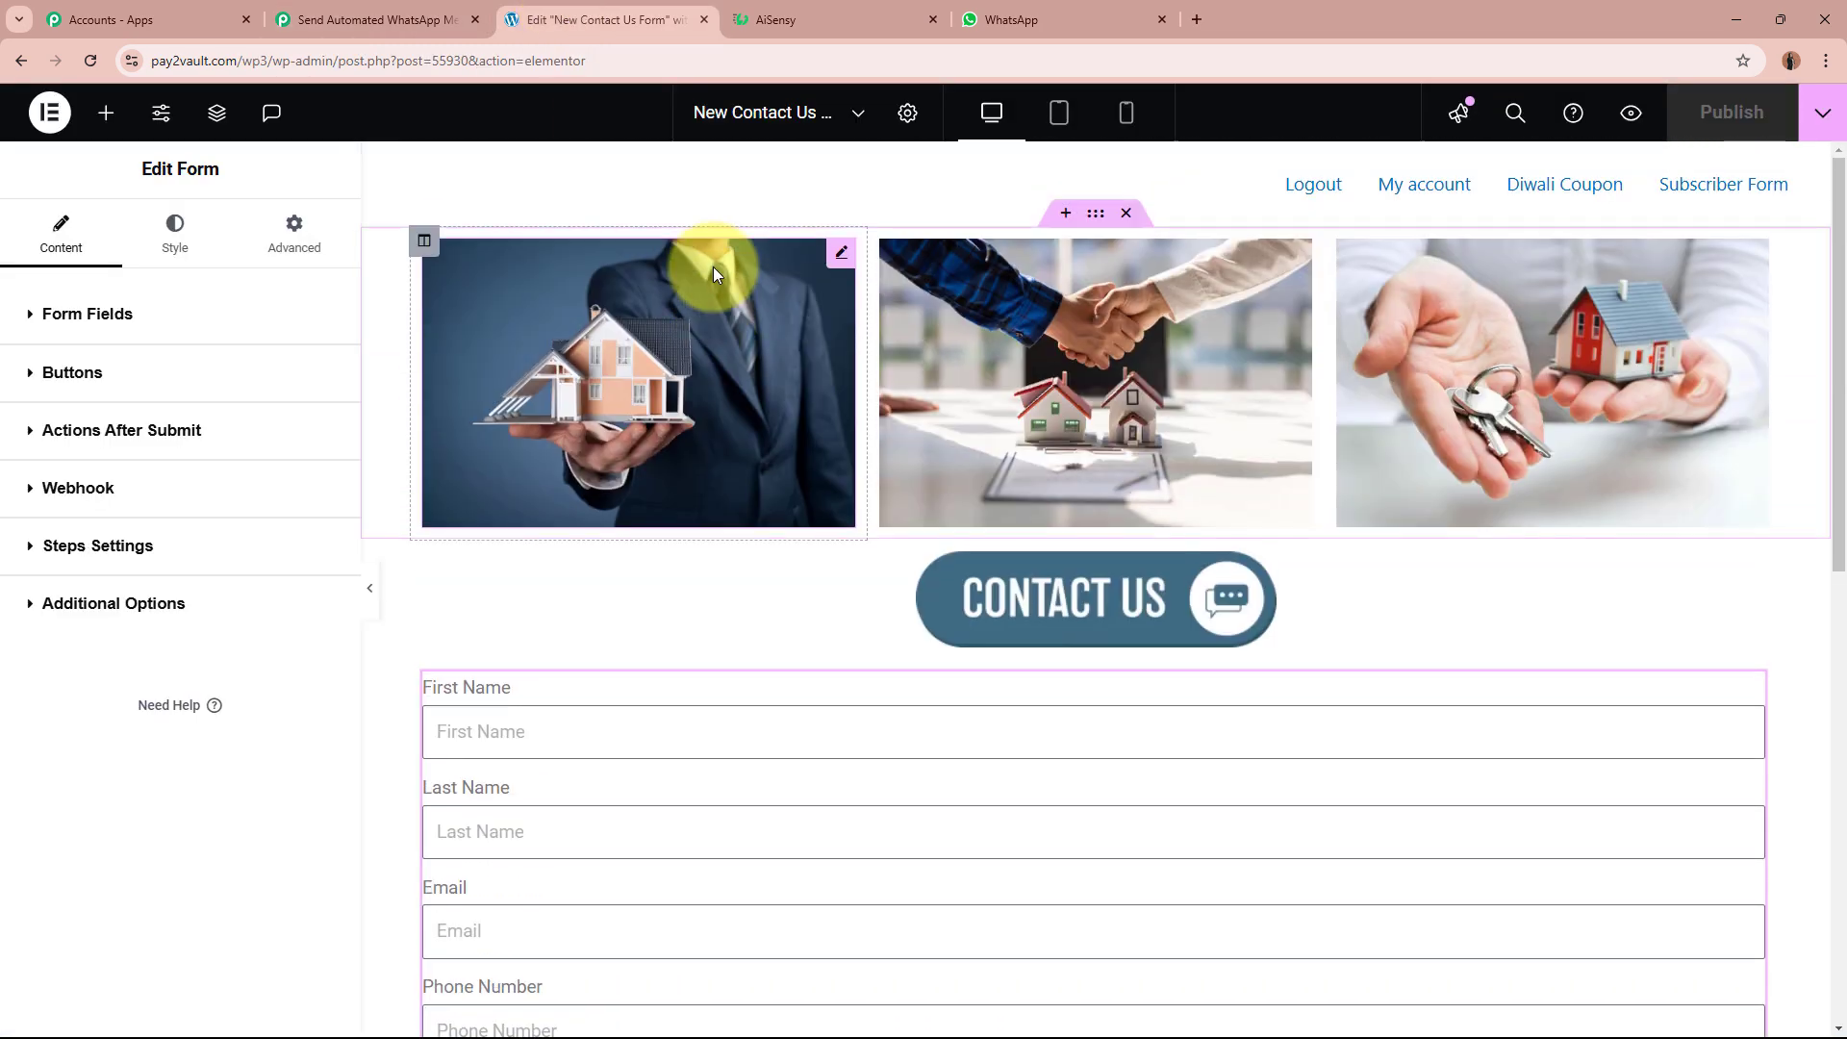
pyautogui.click(1628, 122)
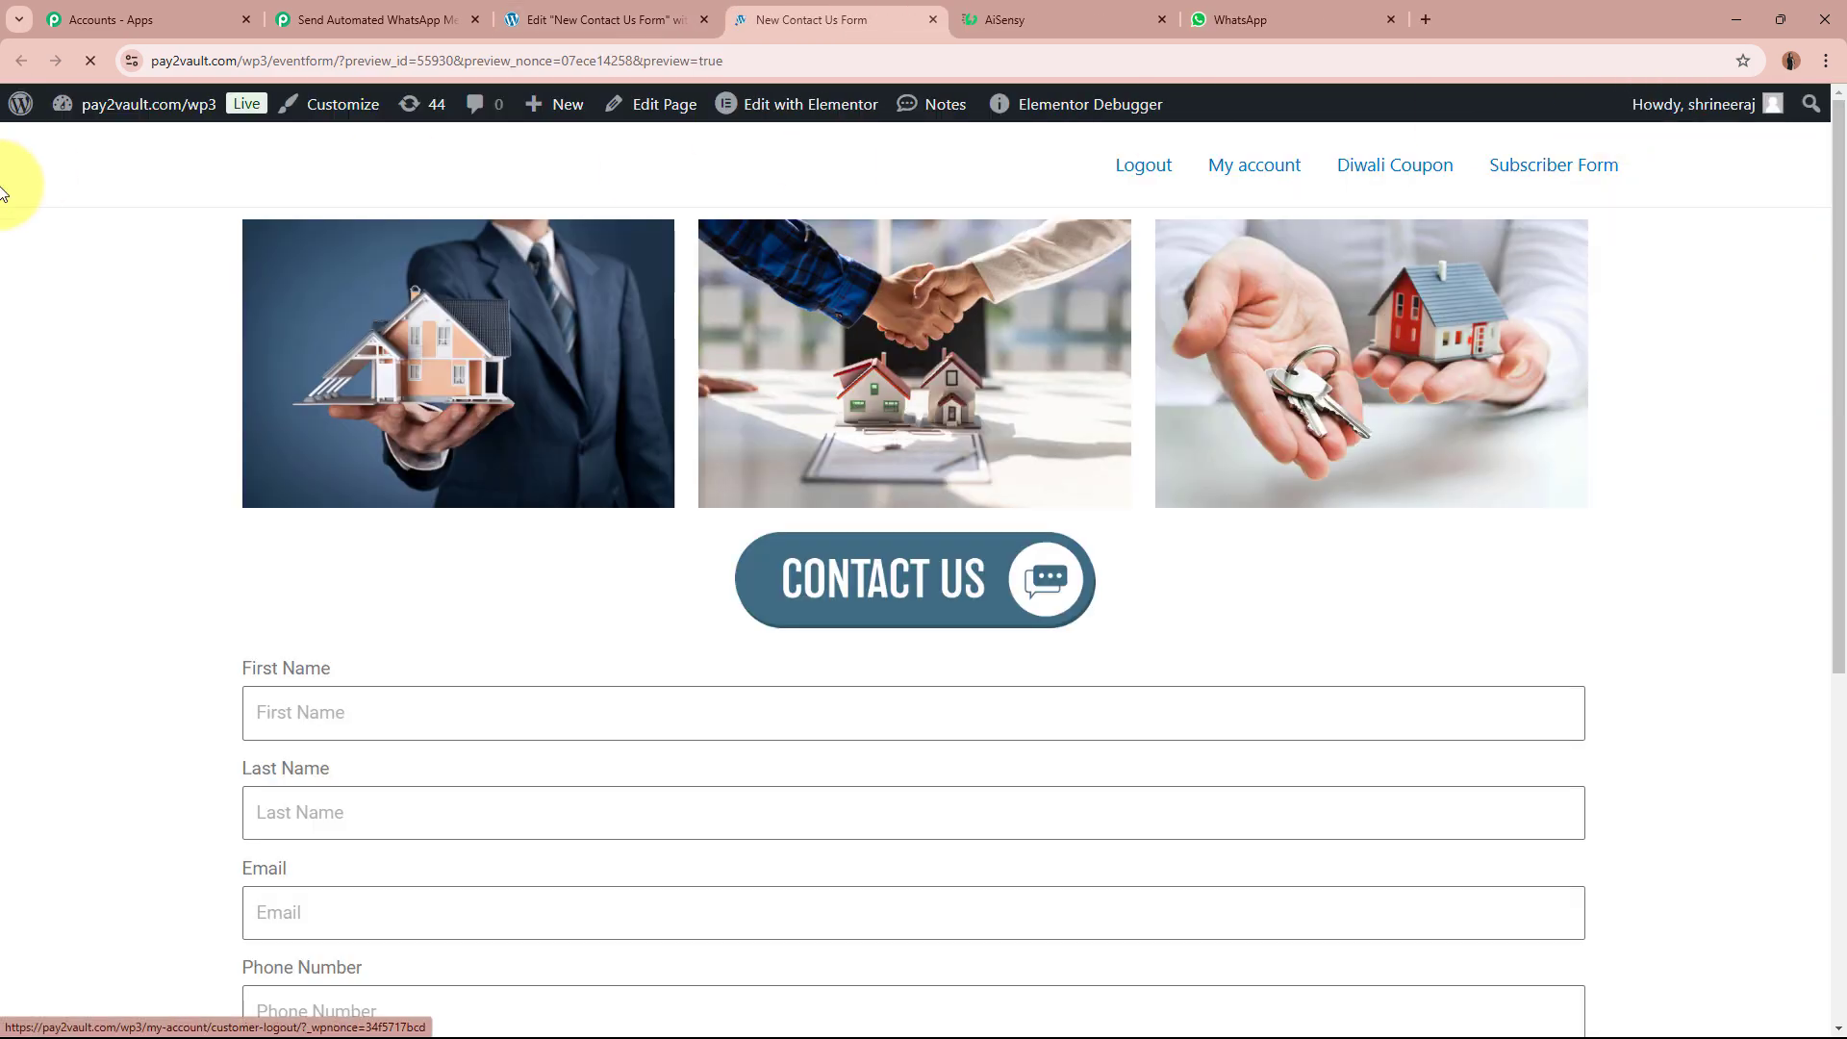
# Step: Fill in the test lead's first name, last name, e-mail address and phone number
pyautogui.scroll(-6, 1488, 721)
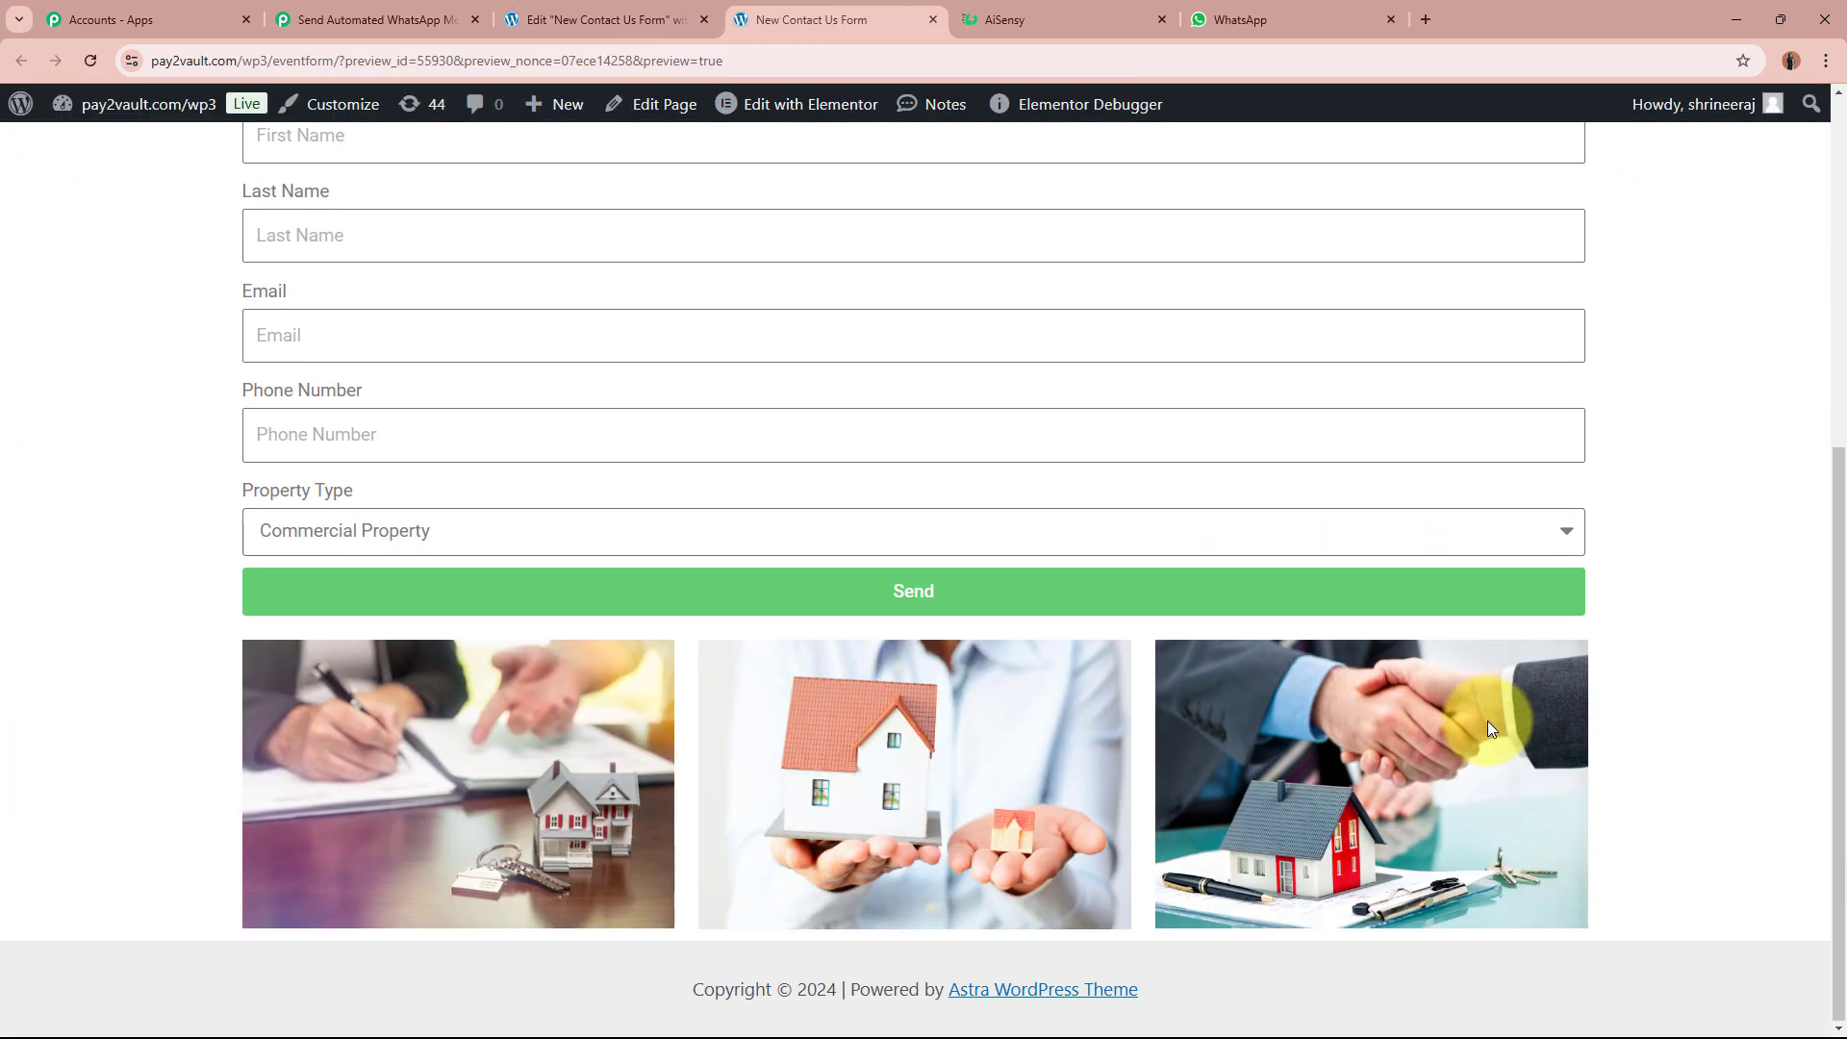
pyautogui.scroll(6, 1490, 728)
pyautogui.scroll(-2, 1490, 728)
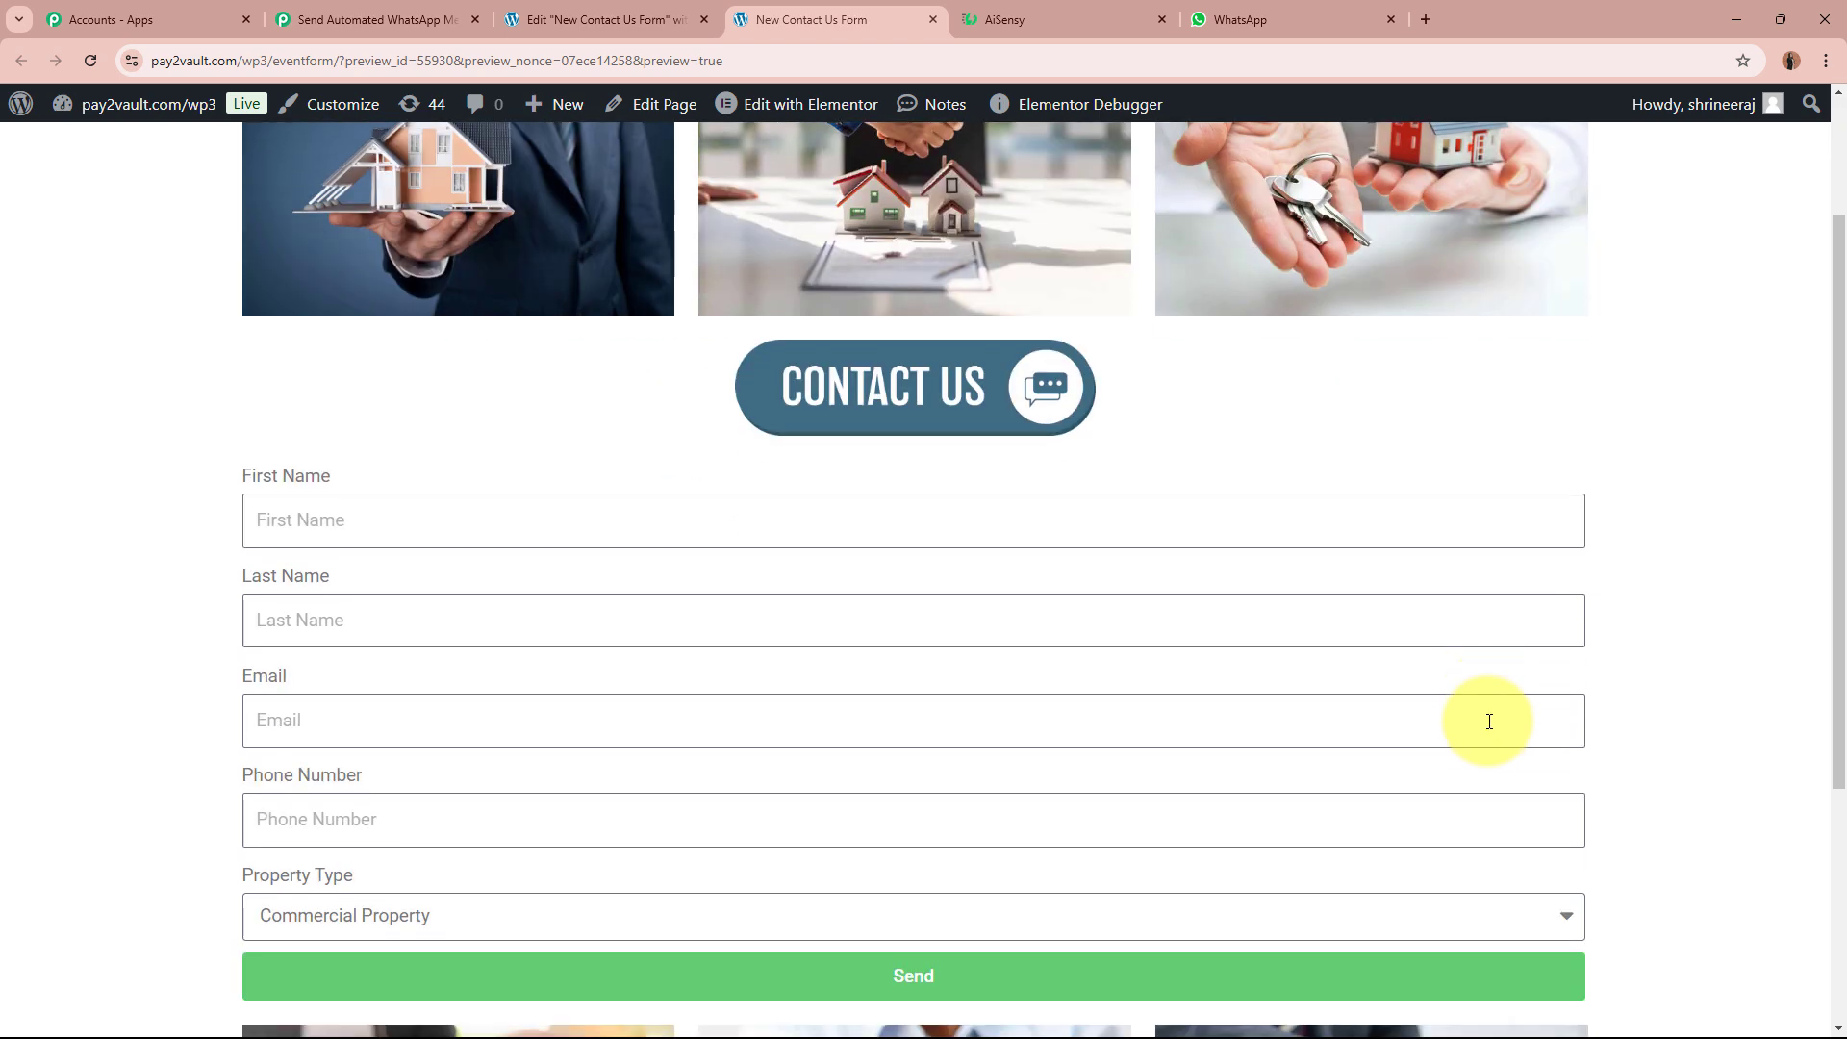
pyautogui.click(516, 517)
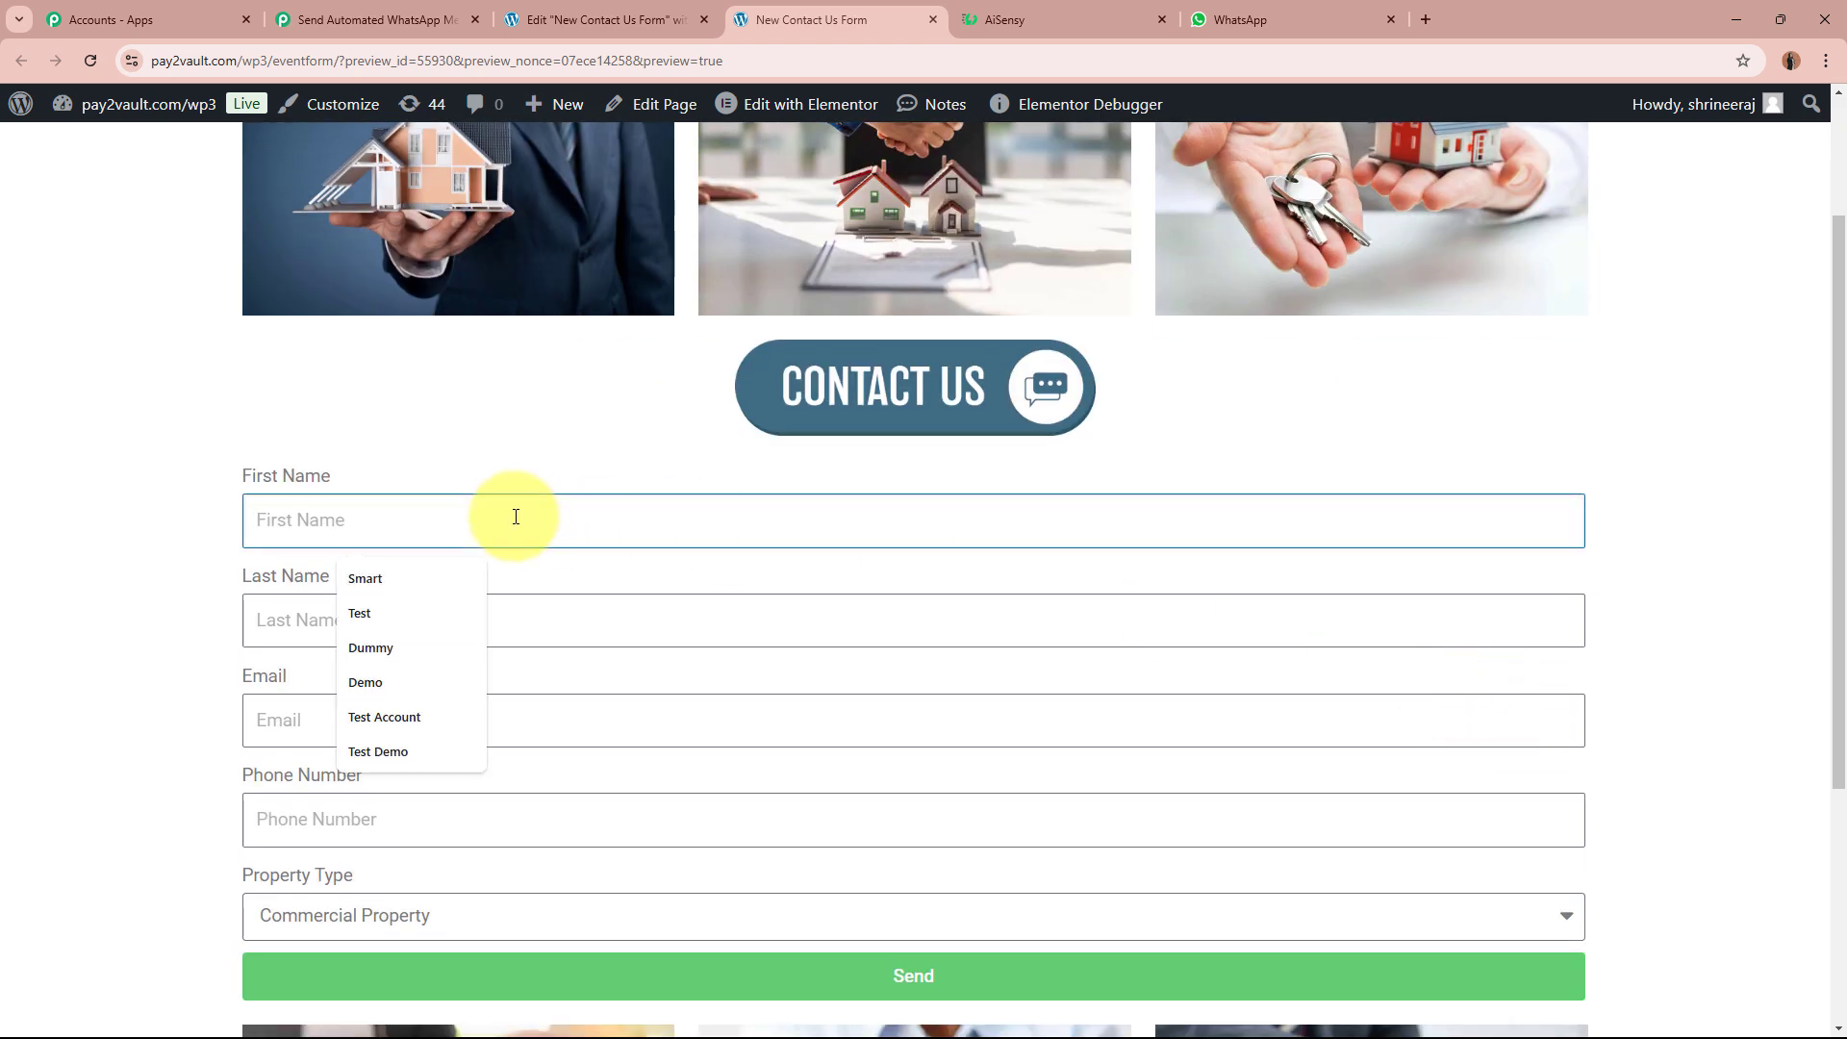
pyautogui.write('Test')
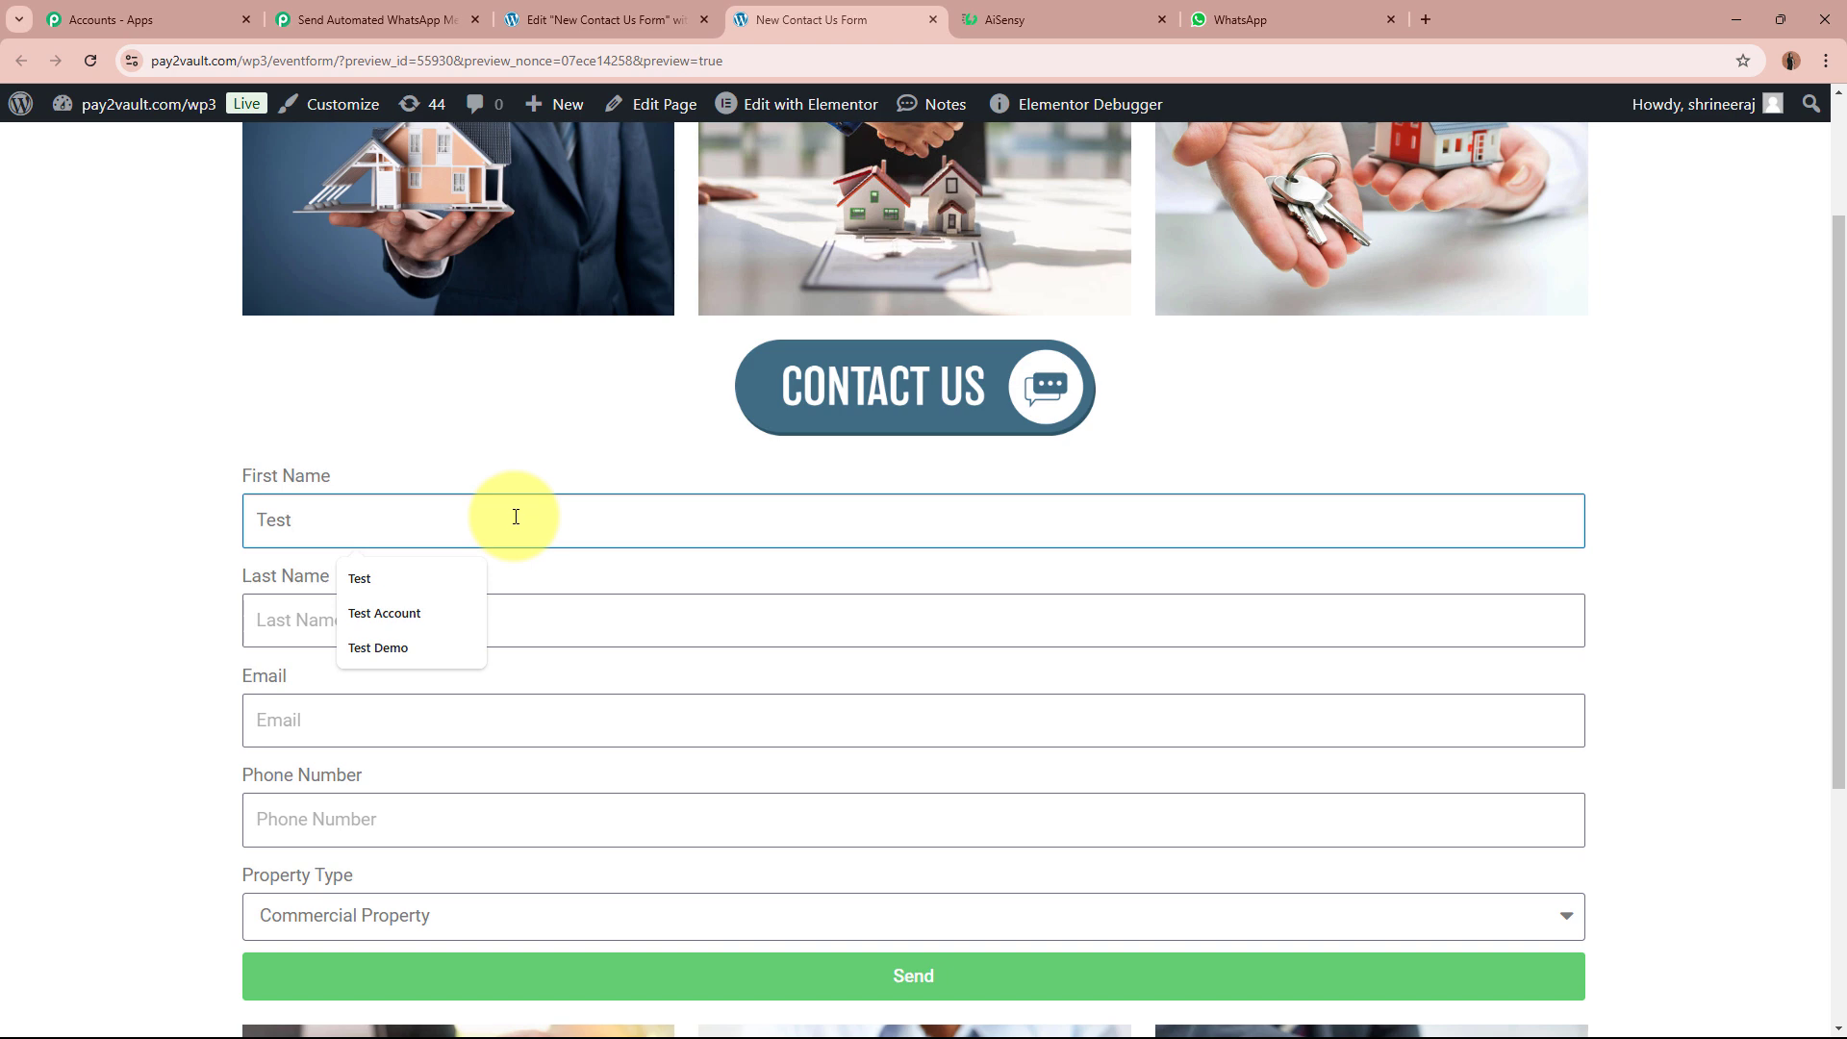
pyautogui.click(280, 628)
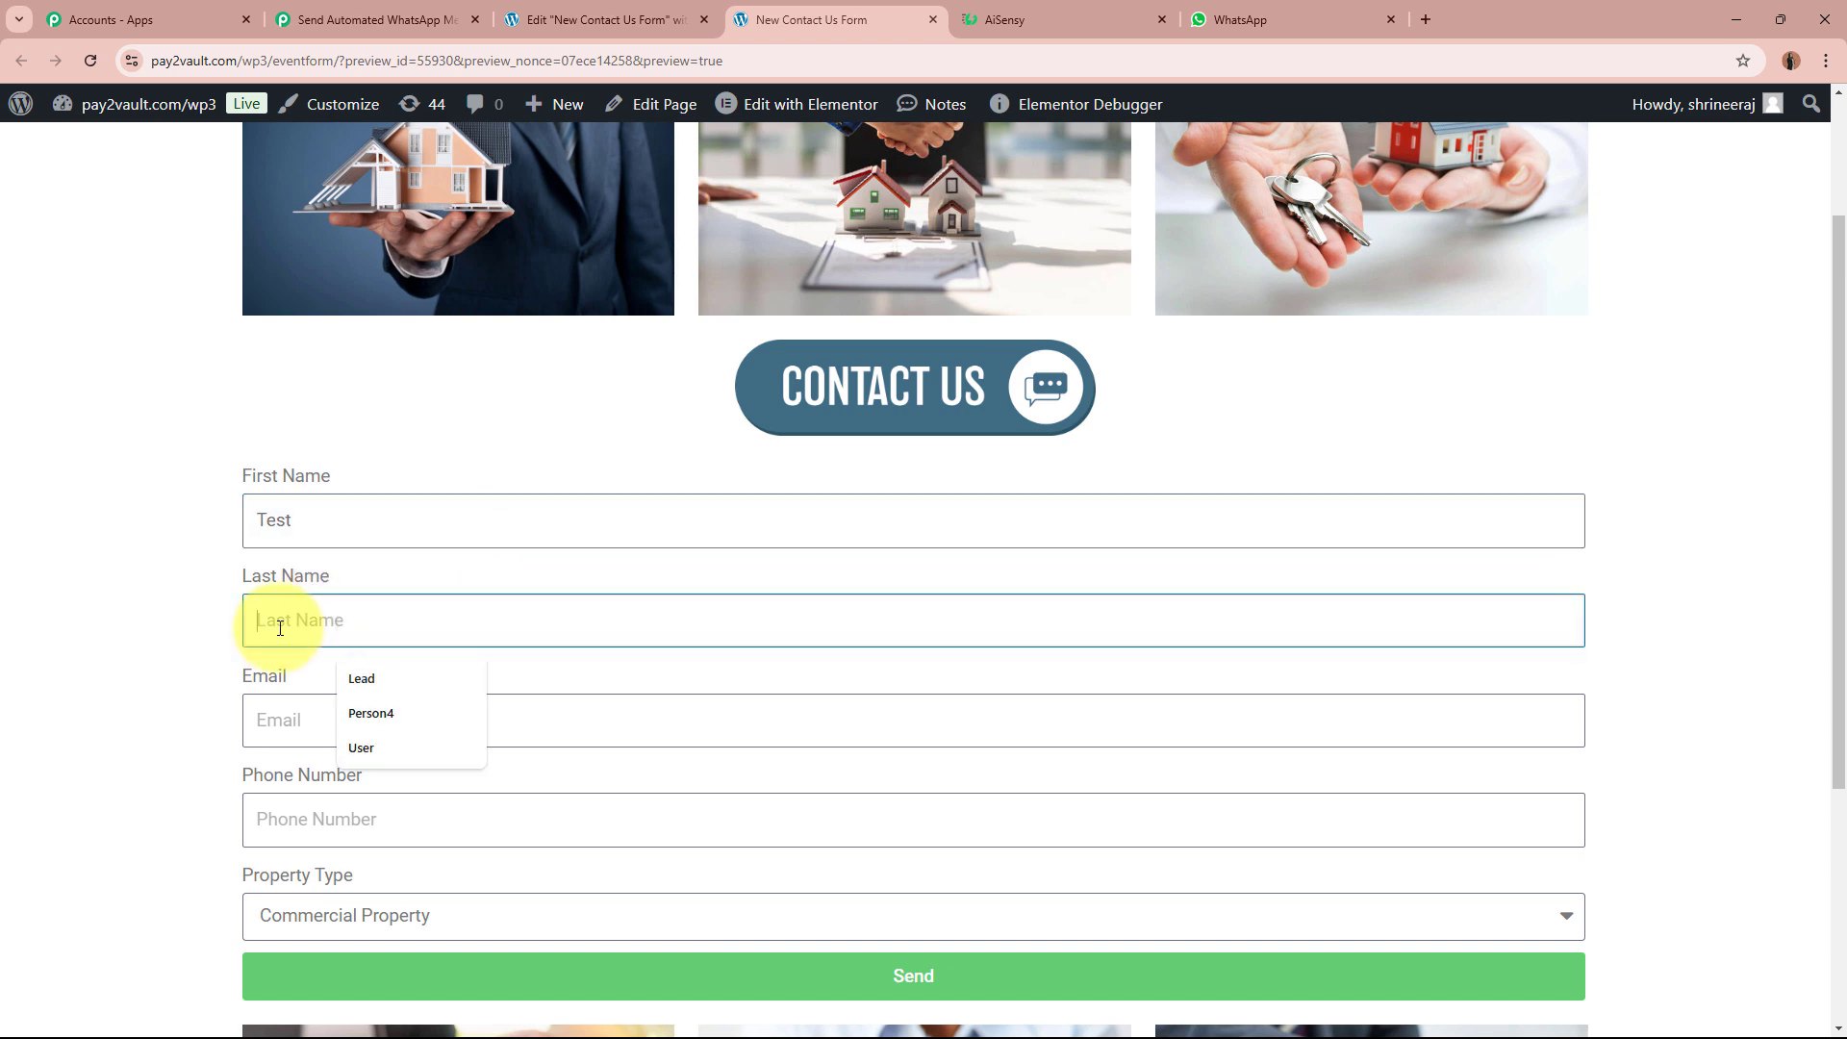
pyautogui.write('Lead')
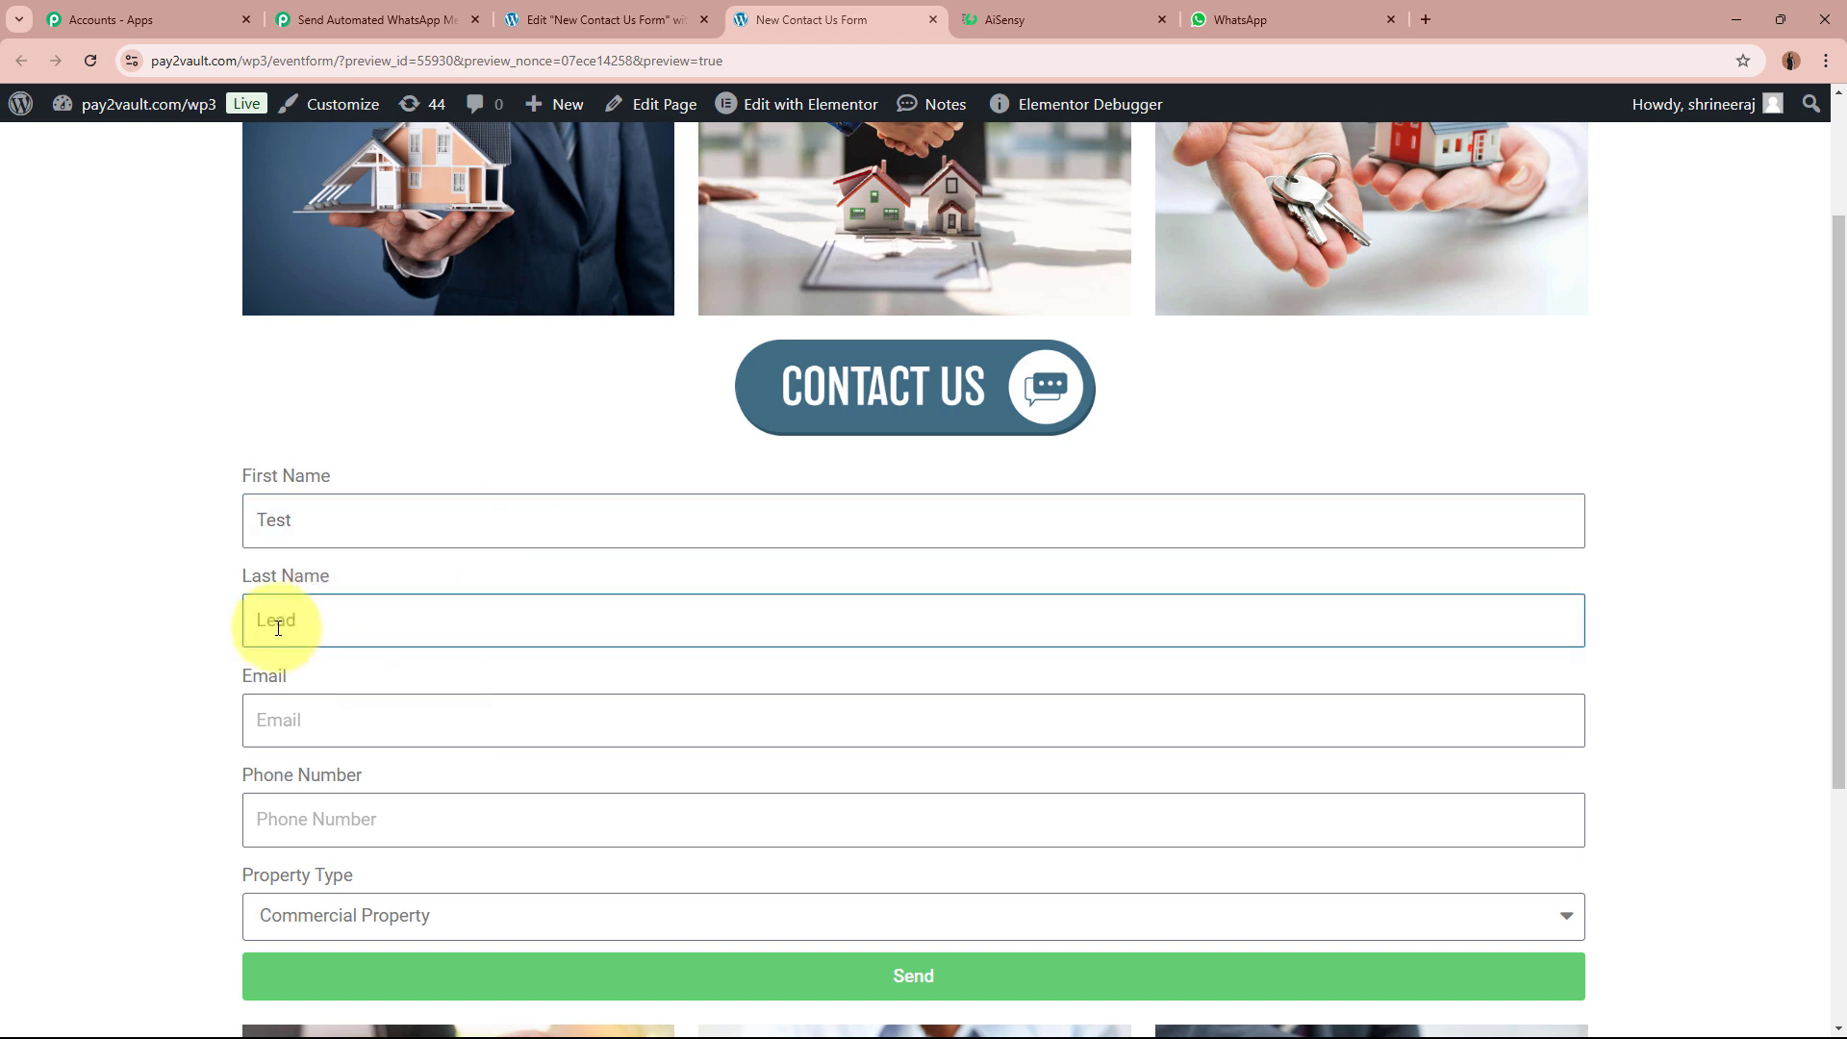
pyautogui.click(341, 707)
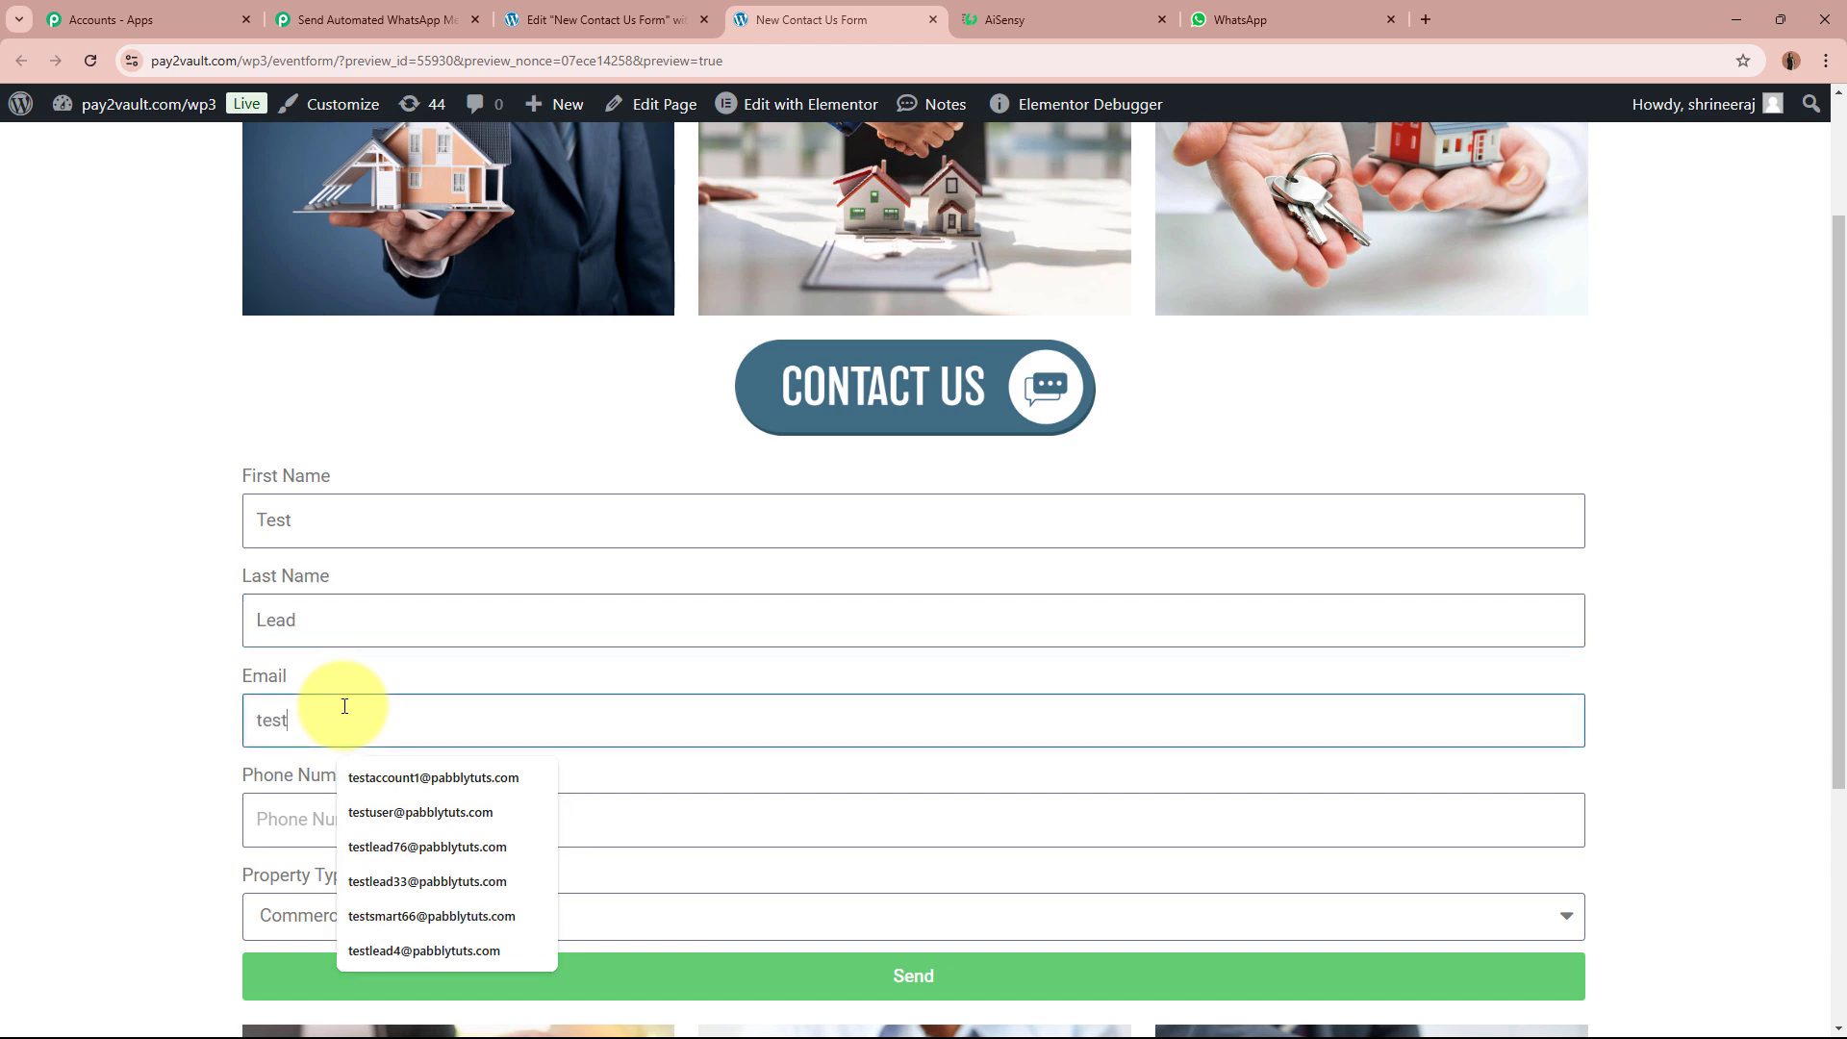
pyautogui.click(409, 825)
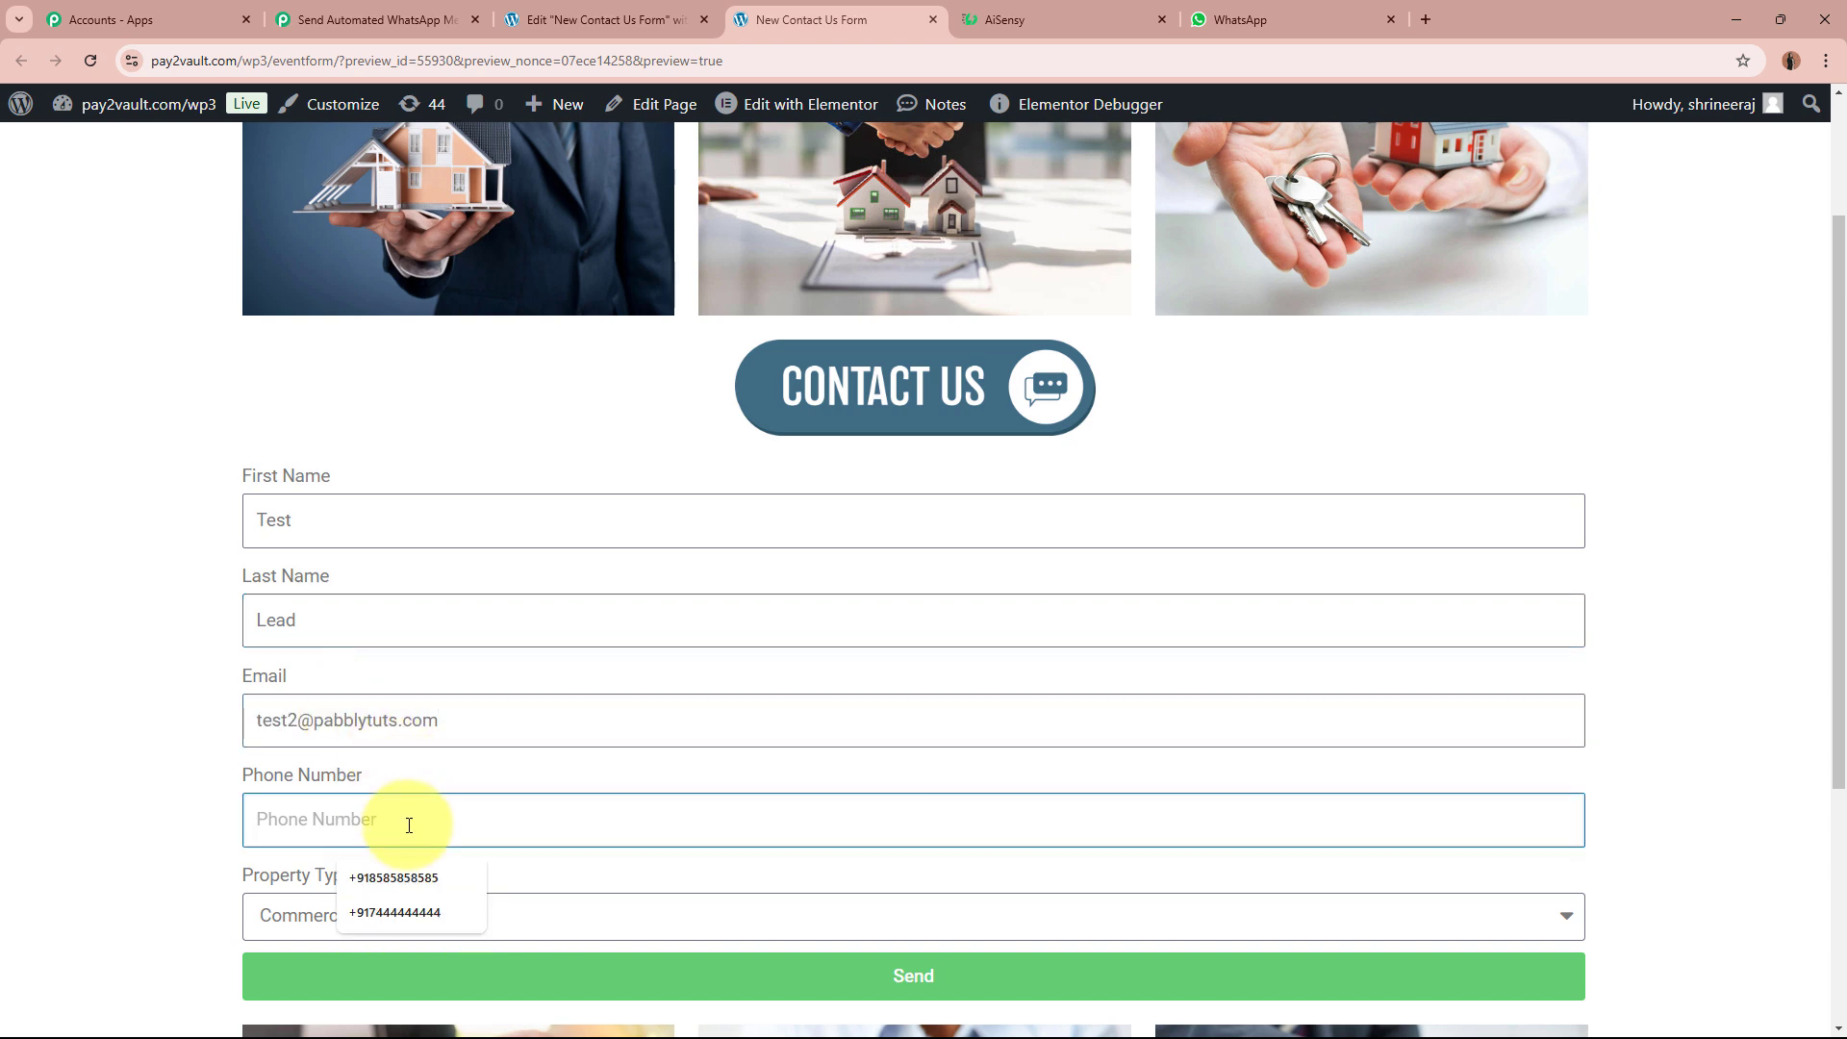
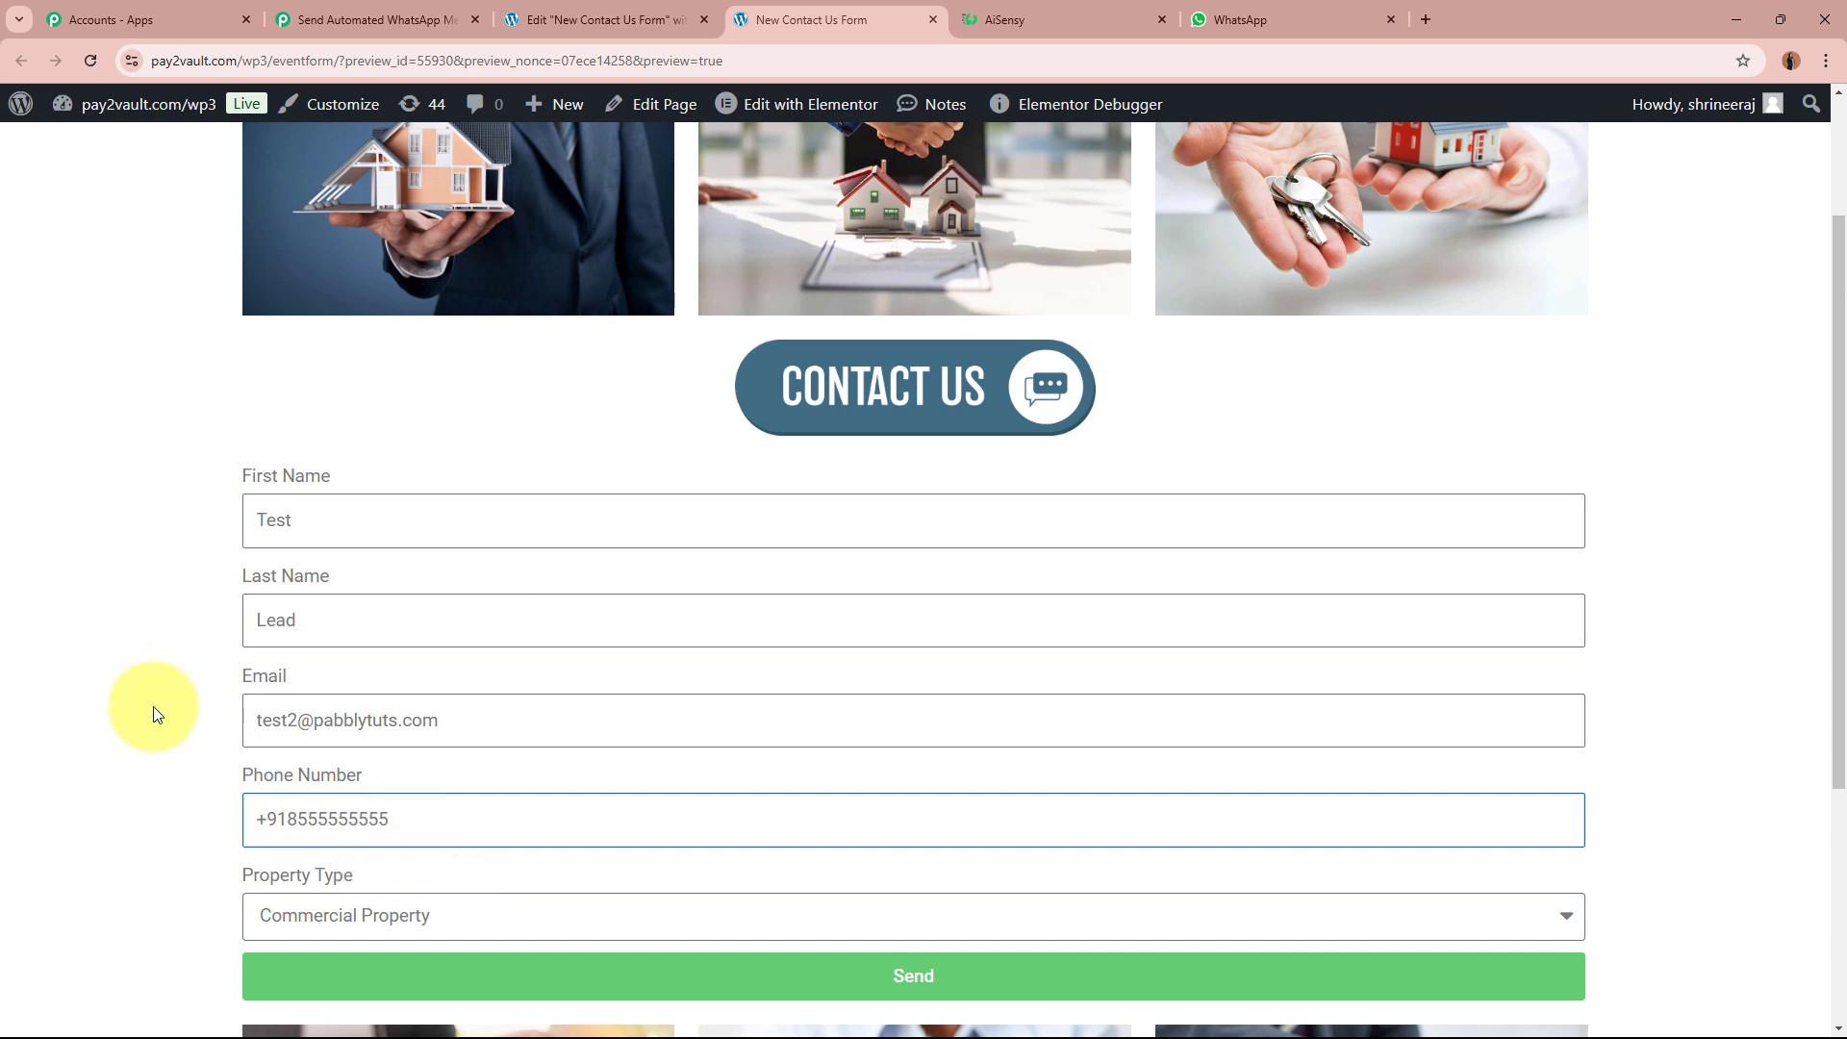
# Step: Choose Residential Property as the property type and submit the contact form
pyautogui.scroll(-2, 154, 714)
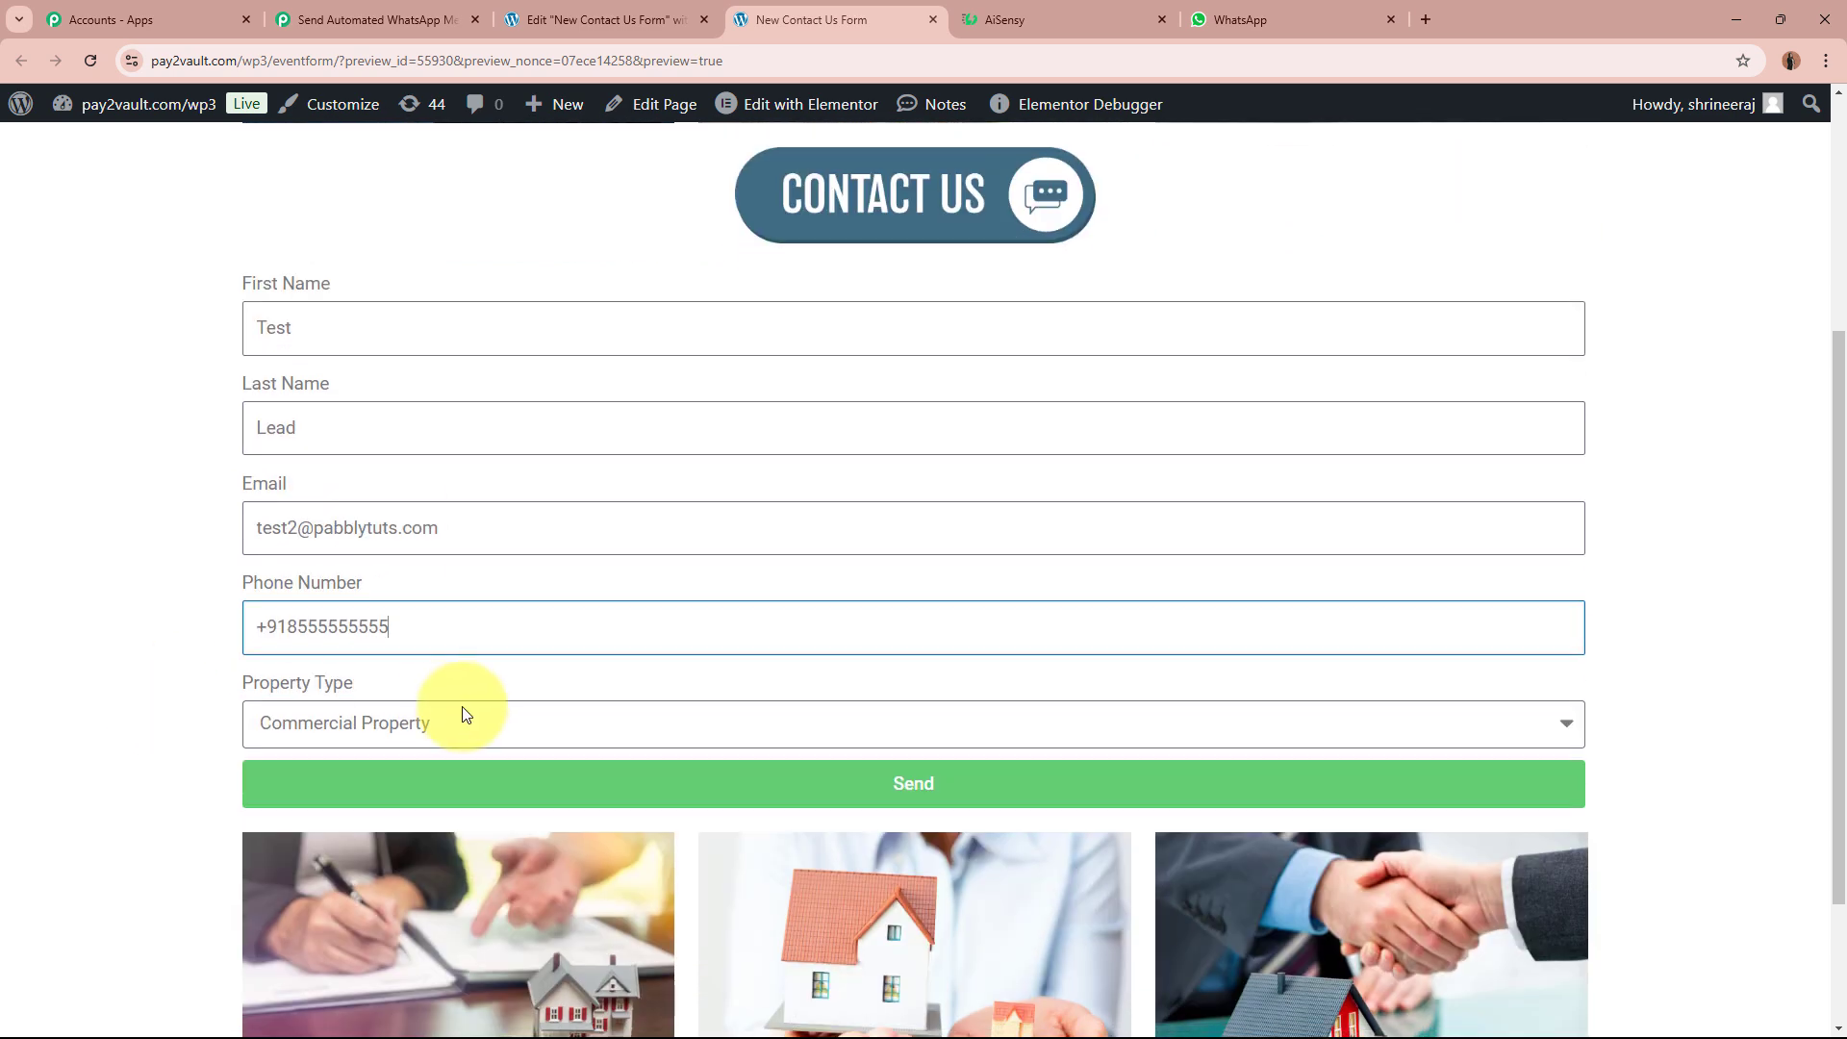
pyautogui.click(478, 716)
pyautogui.click(460, 790)
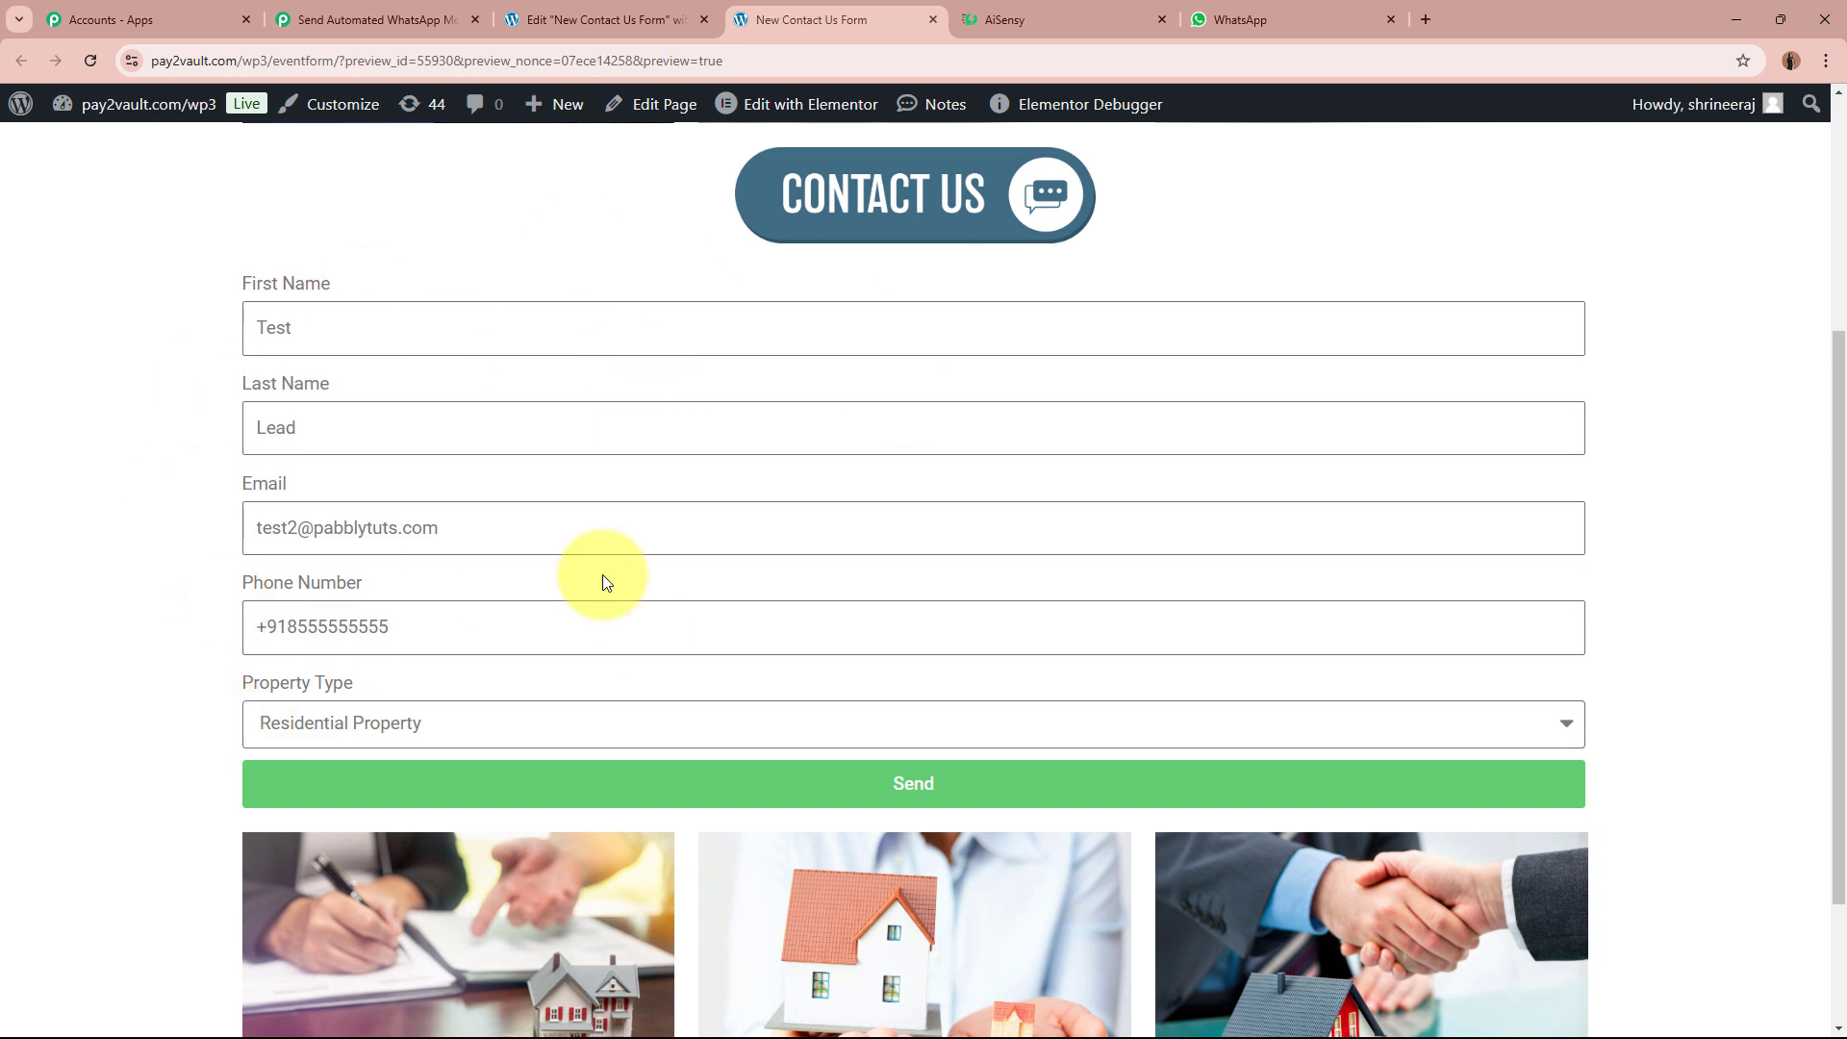
pyautogui.scroll(-2, 186, 499)
pyautogui.click(977, 608)
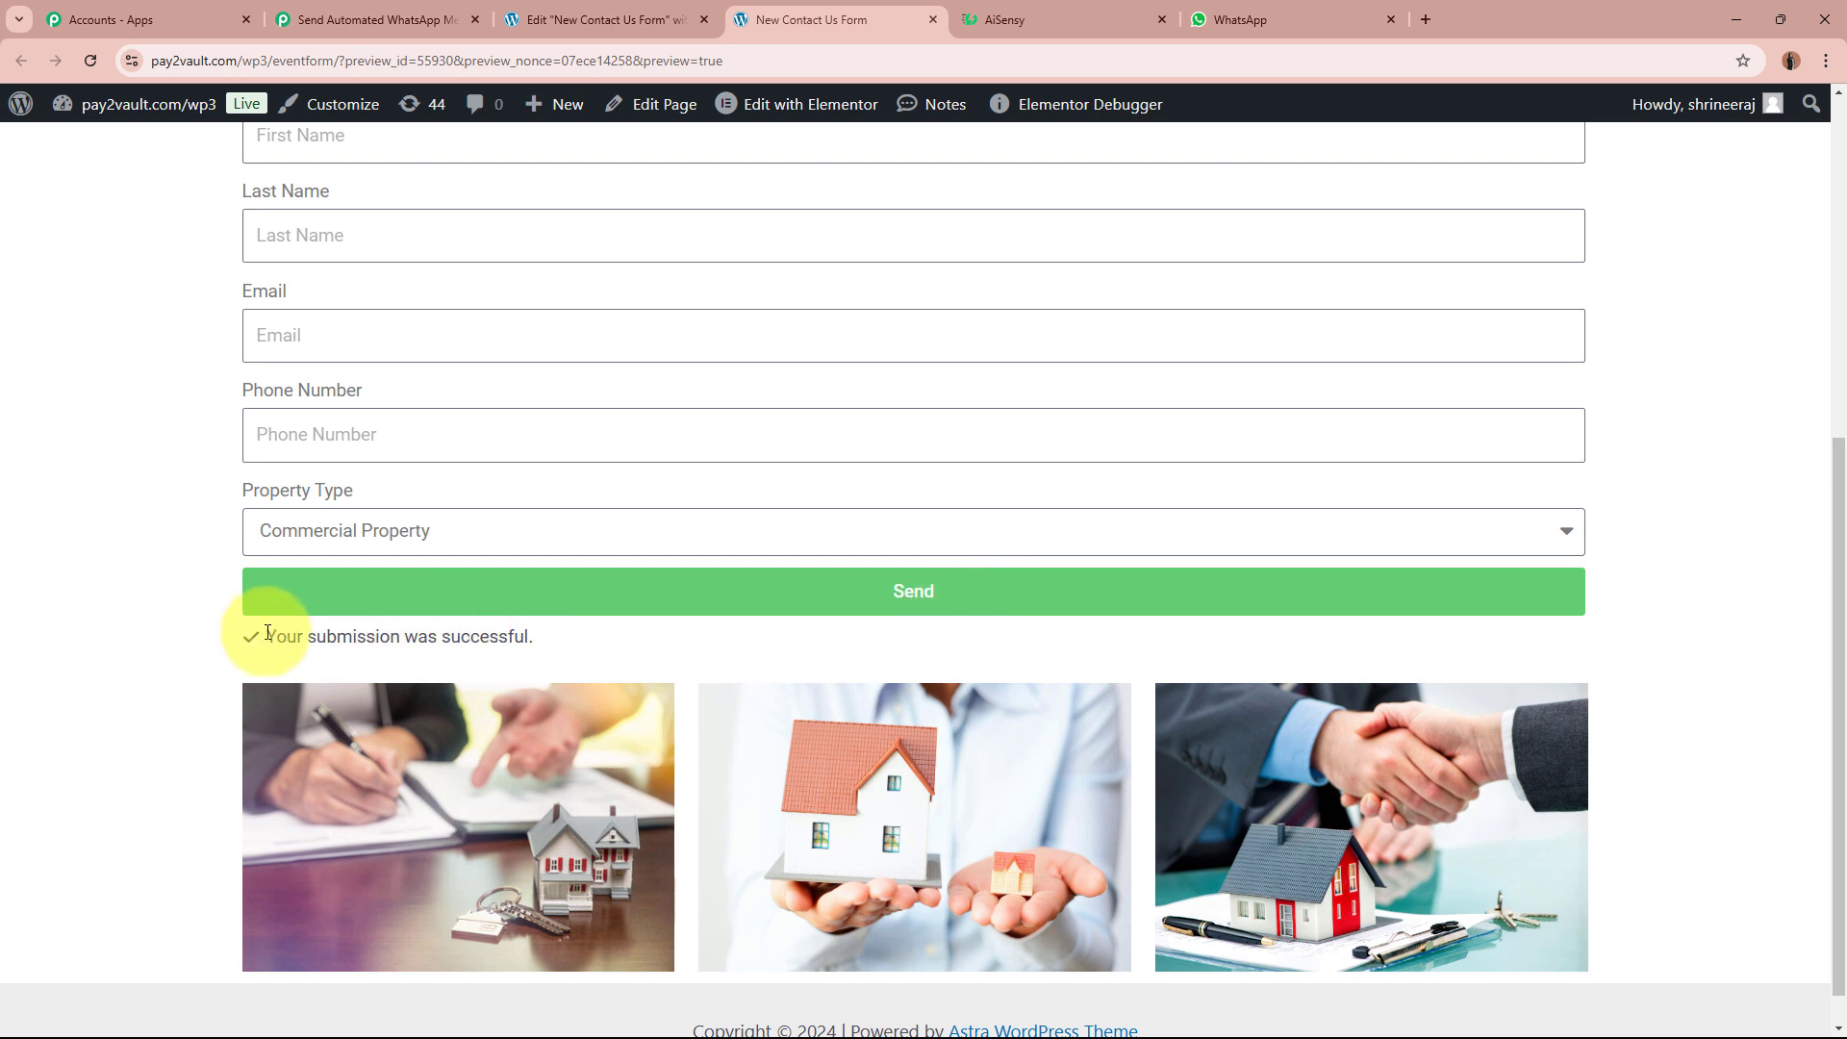
pyautogui.moveTo(270, 637); pyautogui.dragTo(639, 638)
pyautogui.click(145, 631)
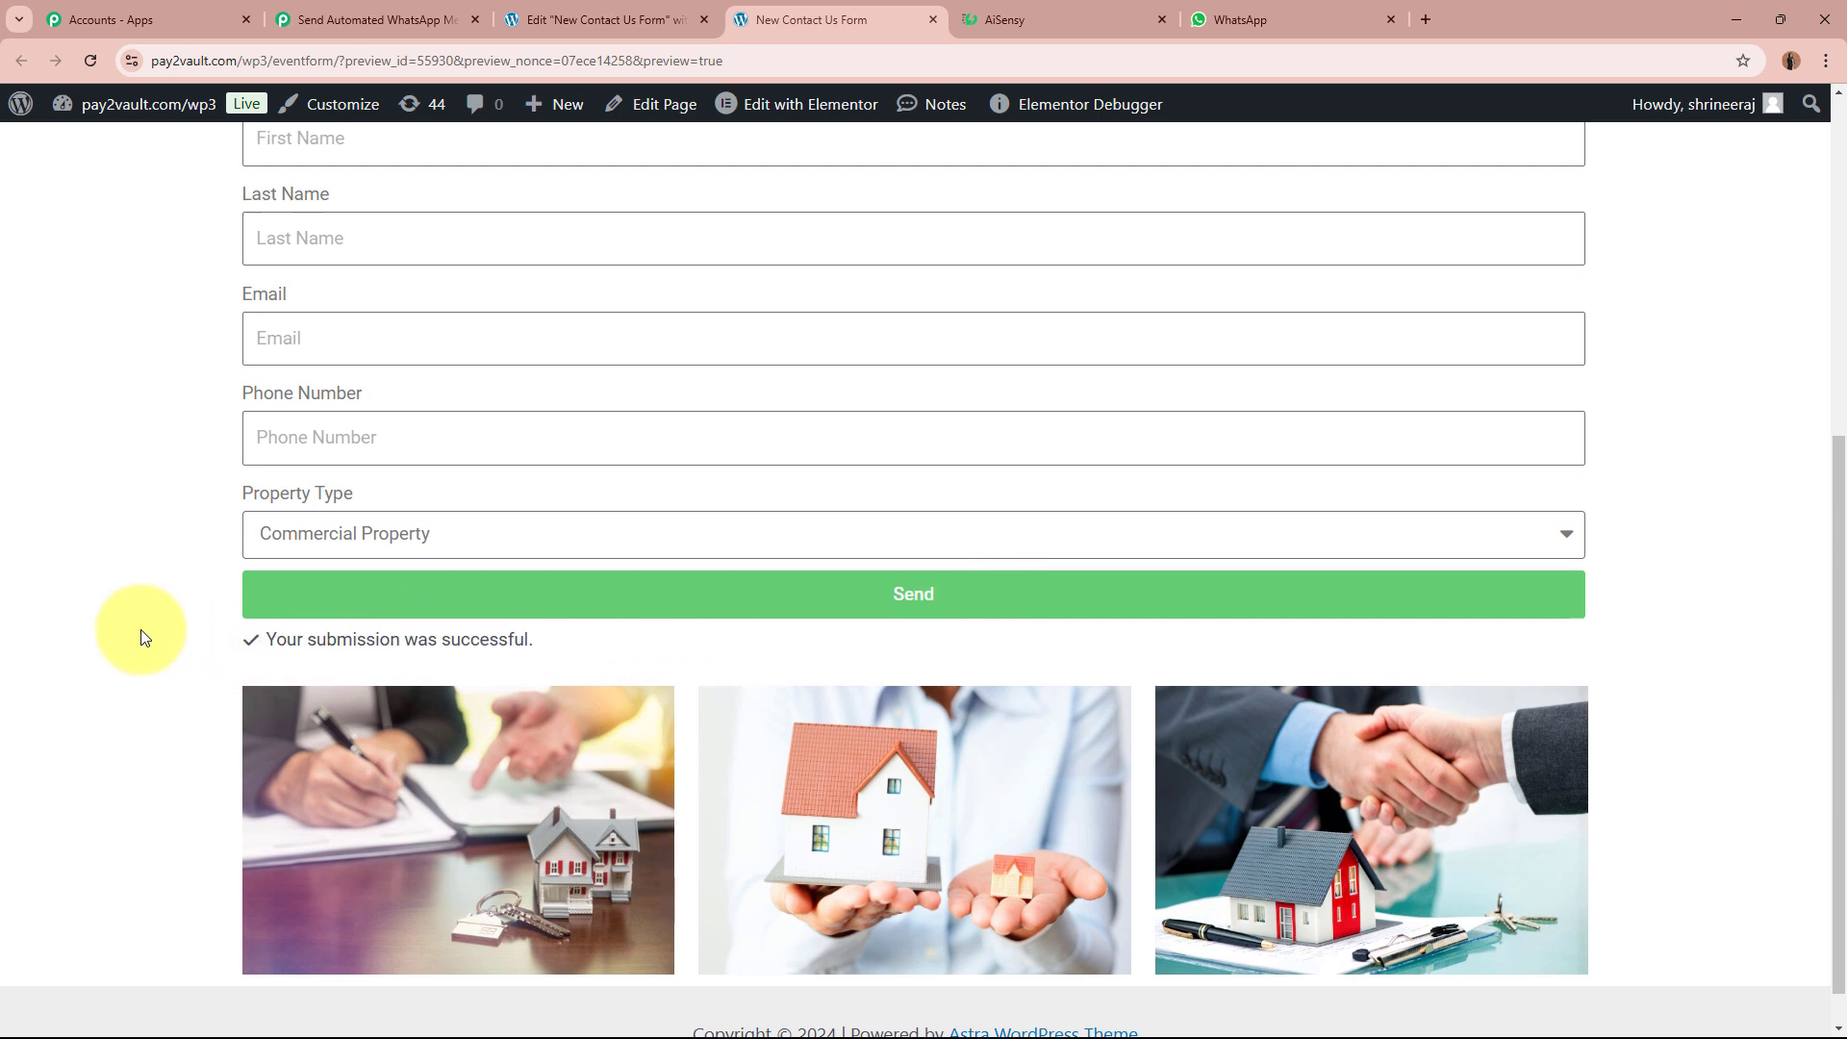
pyautogui.scroll(6, 140, 631)
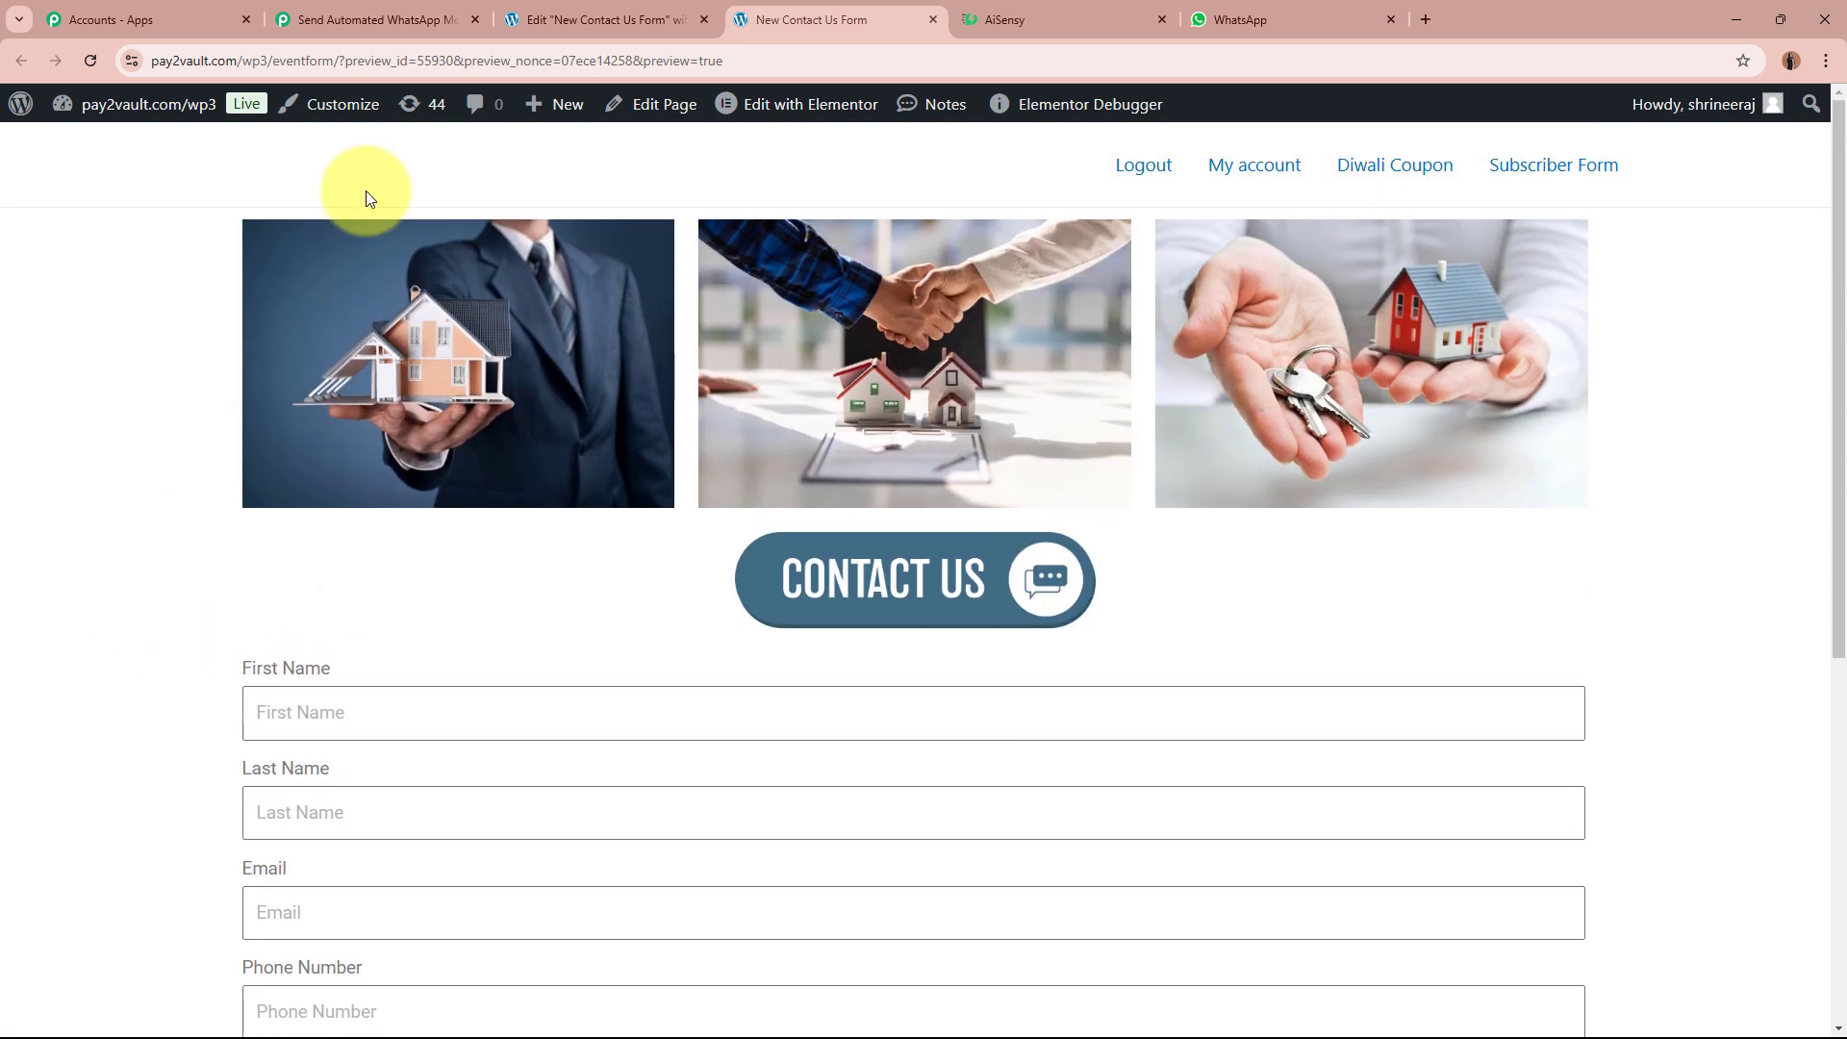
pyautogui.click(371, 19)
pyautogui.scroll(-5, 279, 661)
# Step: Review the captured Form Id, Form Name, Property Type, Phone Number, names and Email values
pyautogui.scroll(-3, 279, 662)
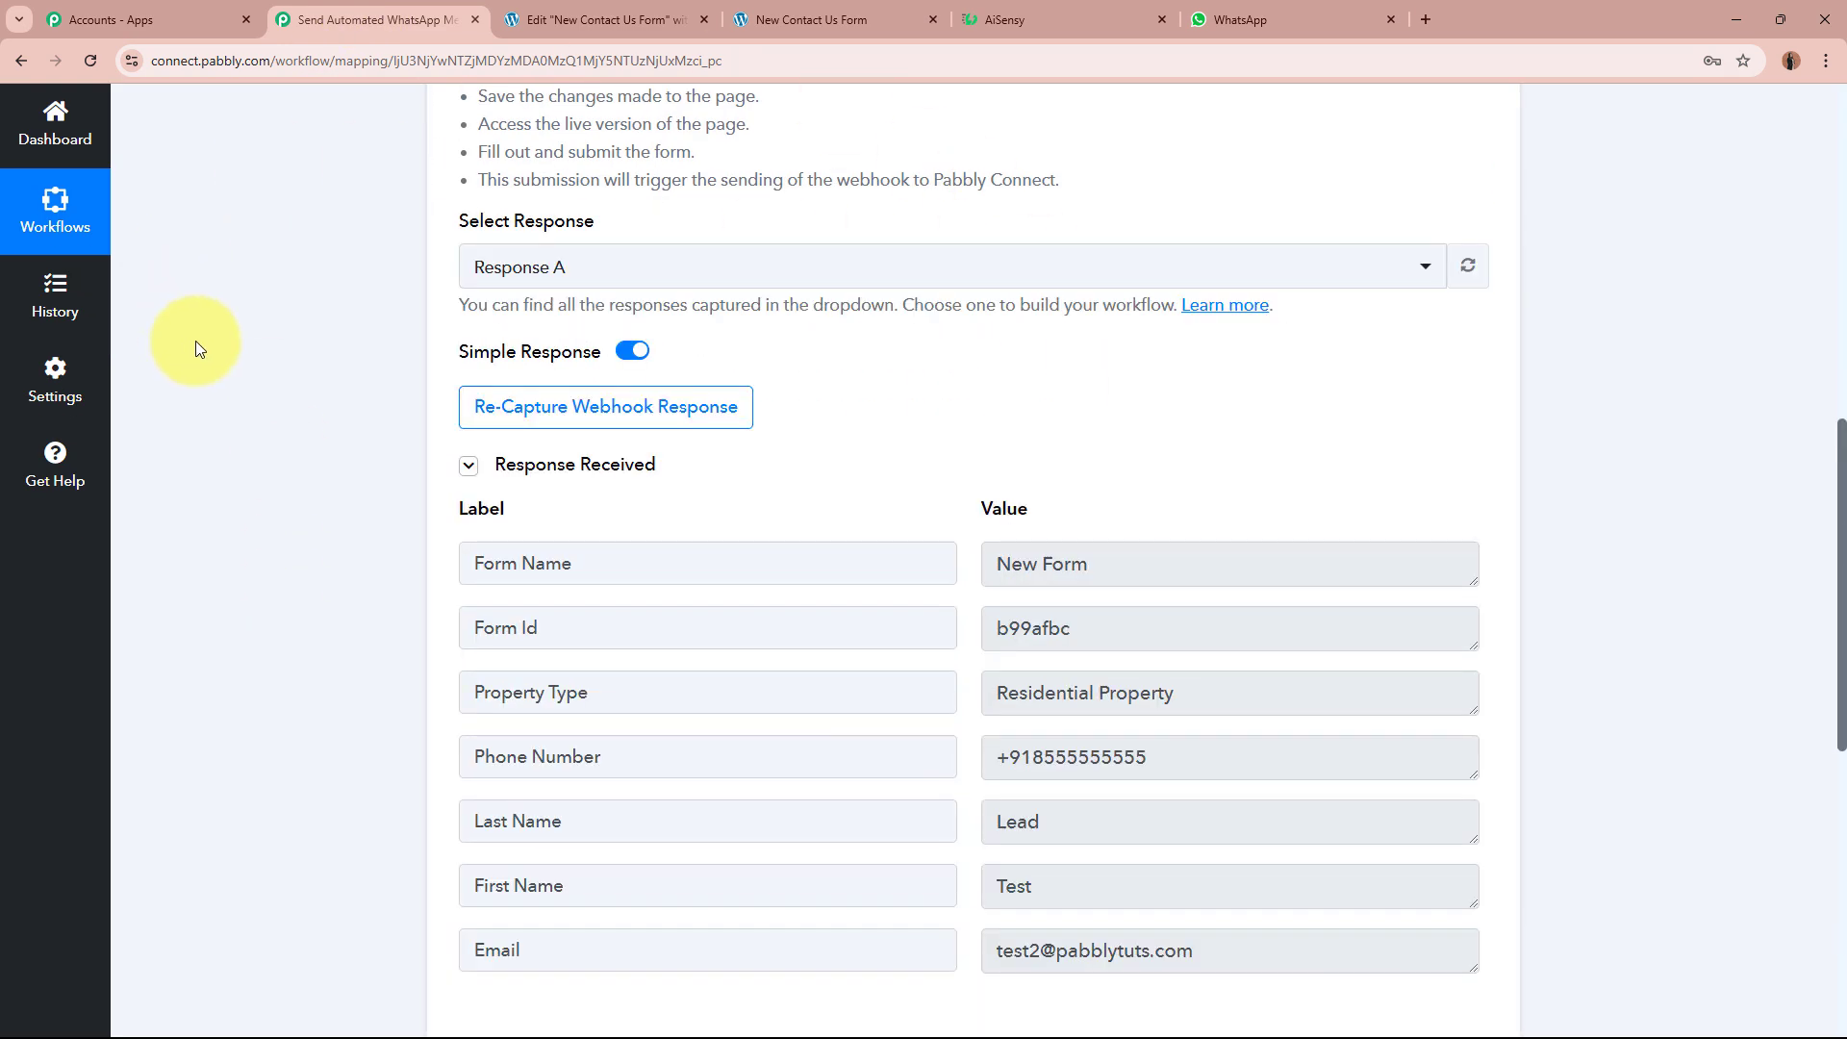
pyautogui.scroll(-2, 252, 498)
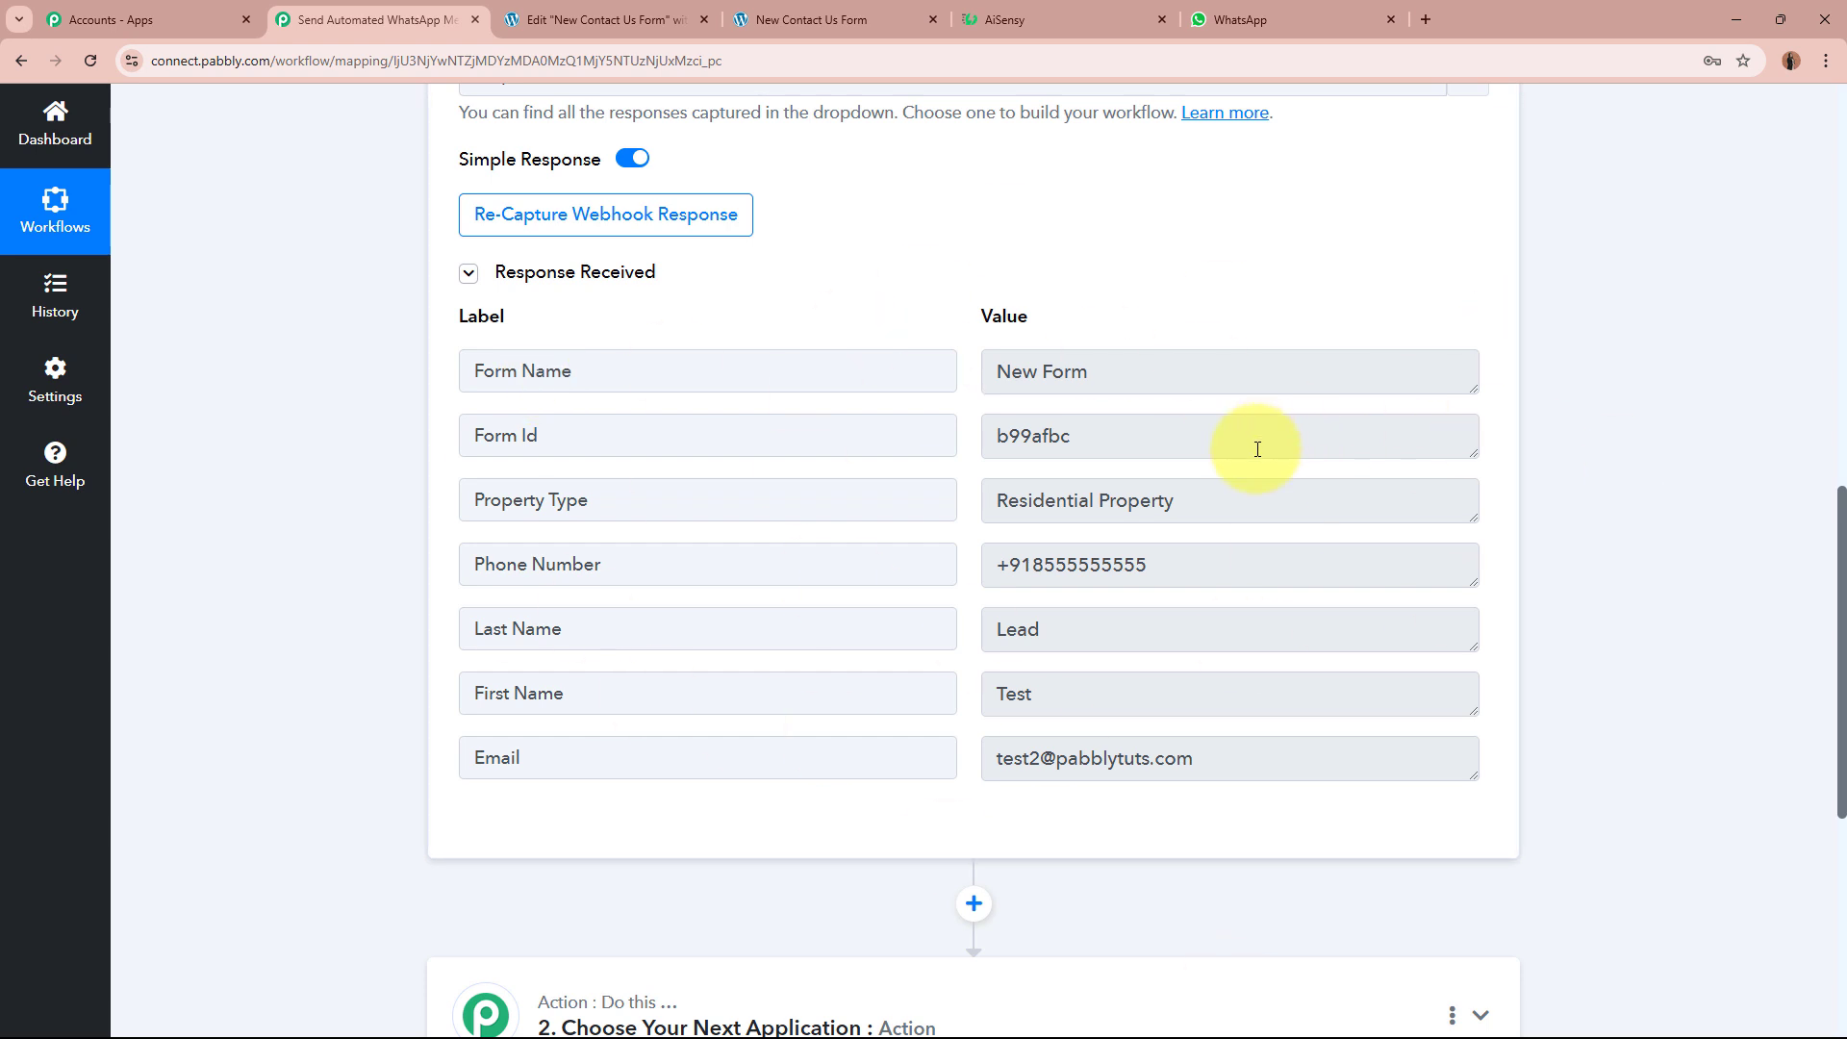
pyautogui.moveTo(1254, 445); pyautogui.dragTo(951, 442)
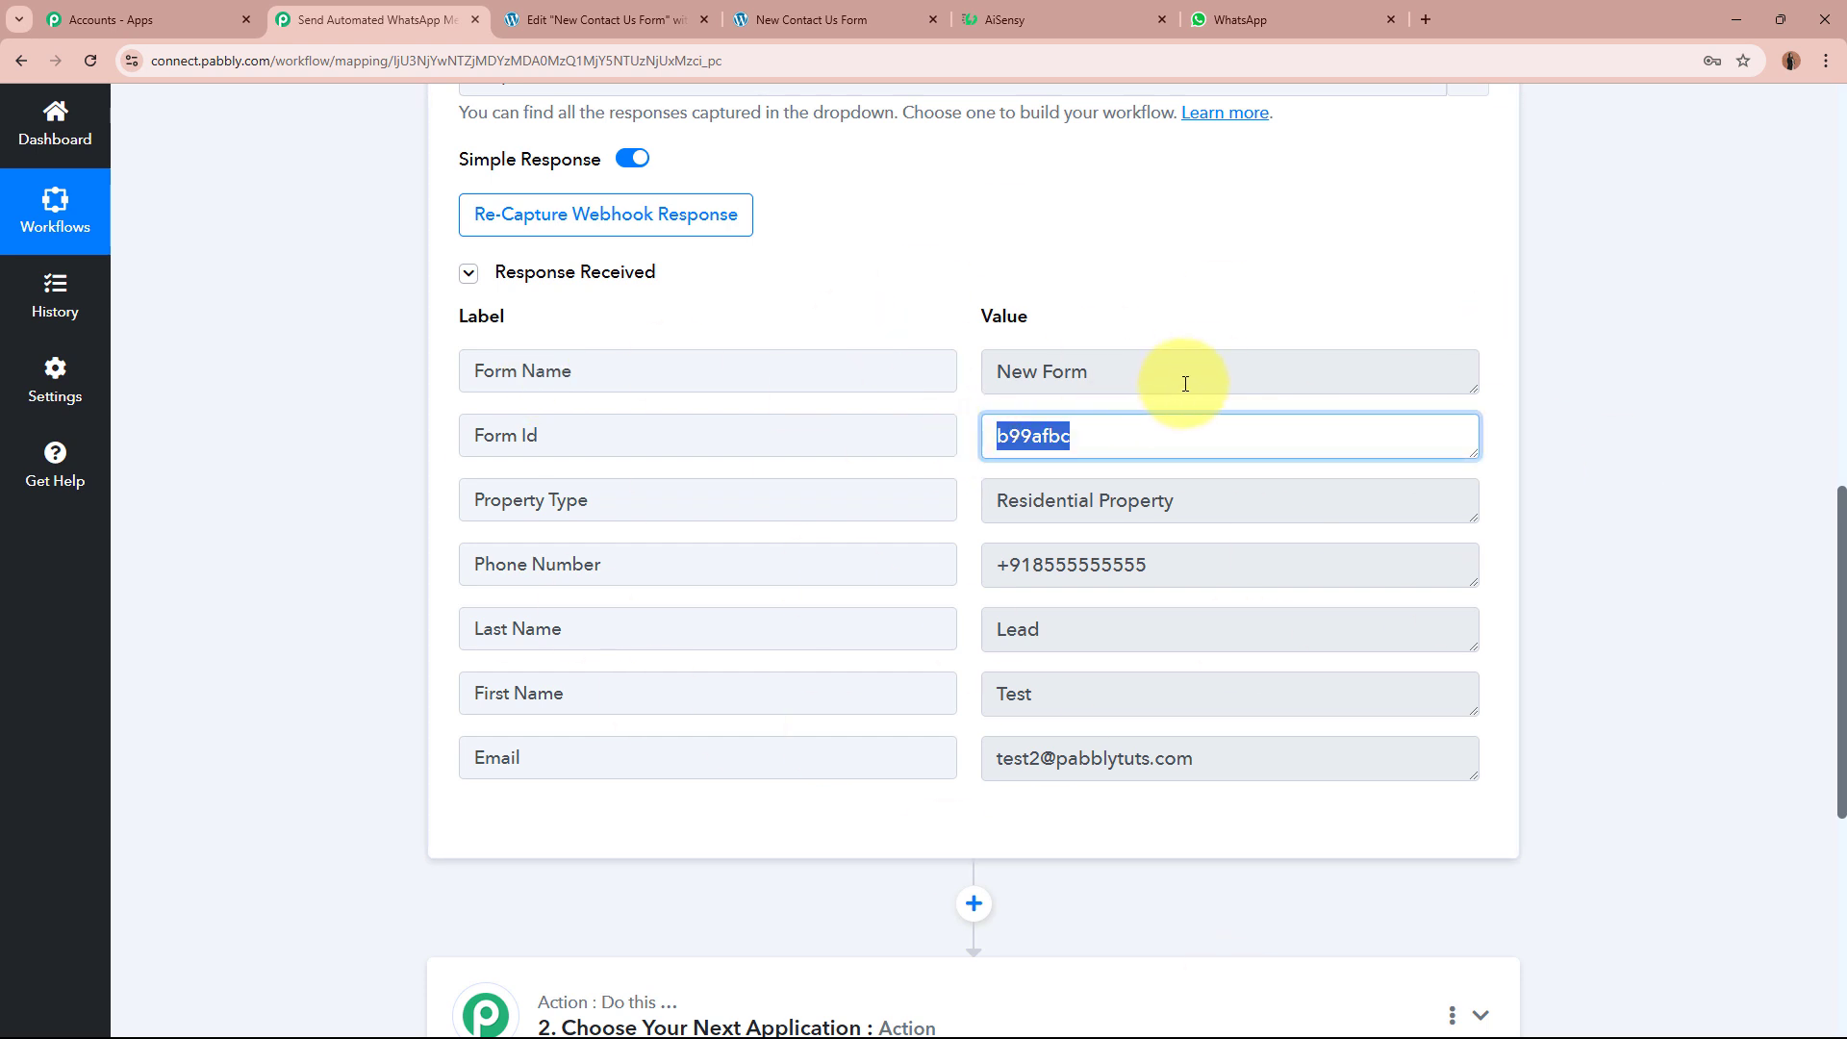
pyautogui.moveTo(1187, 383); pyautogui.dragTo(935, 377)
pyautogui.moveTo(1245, 491); pyautogui.dragTo(905, 489)
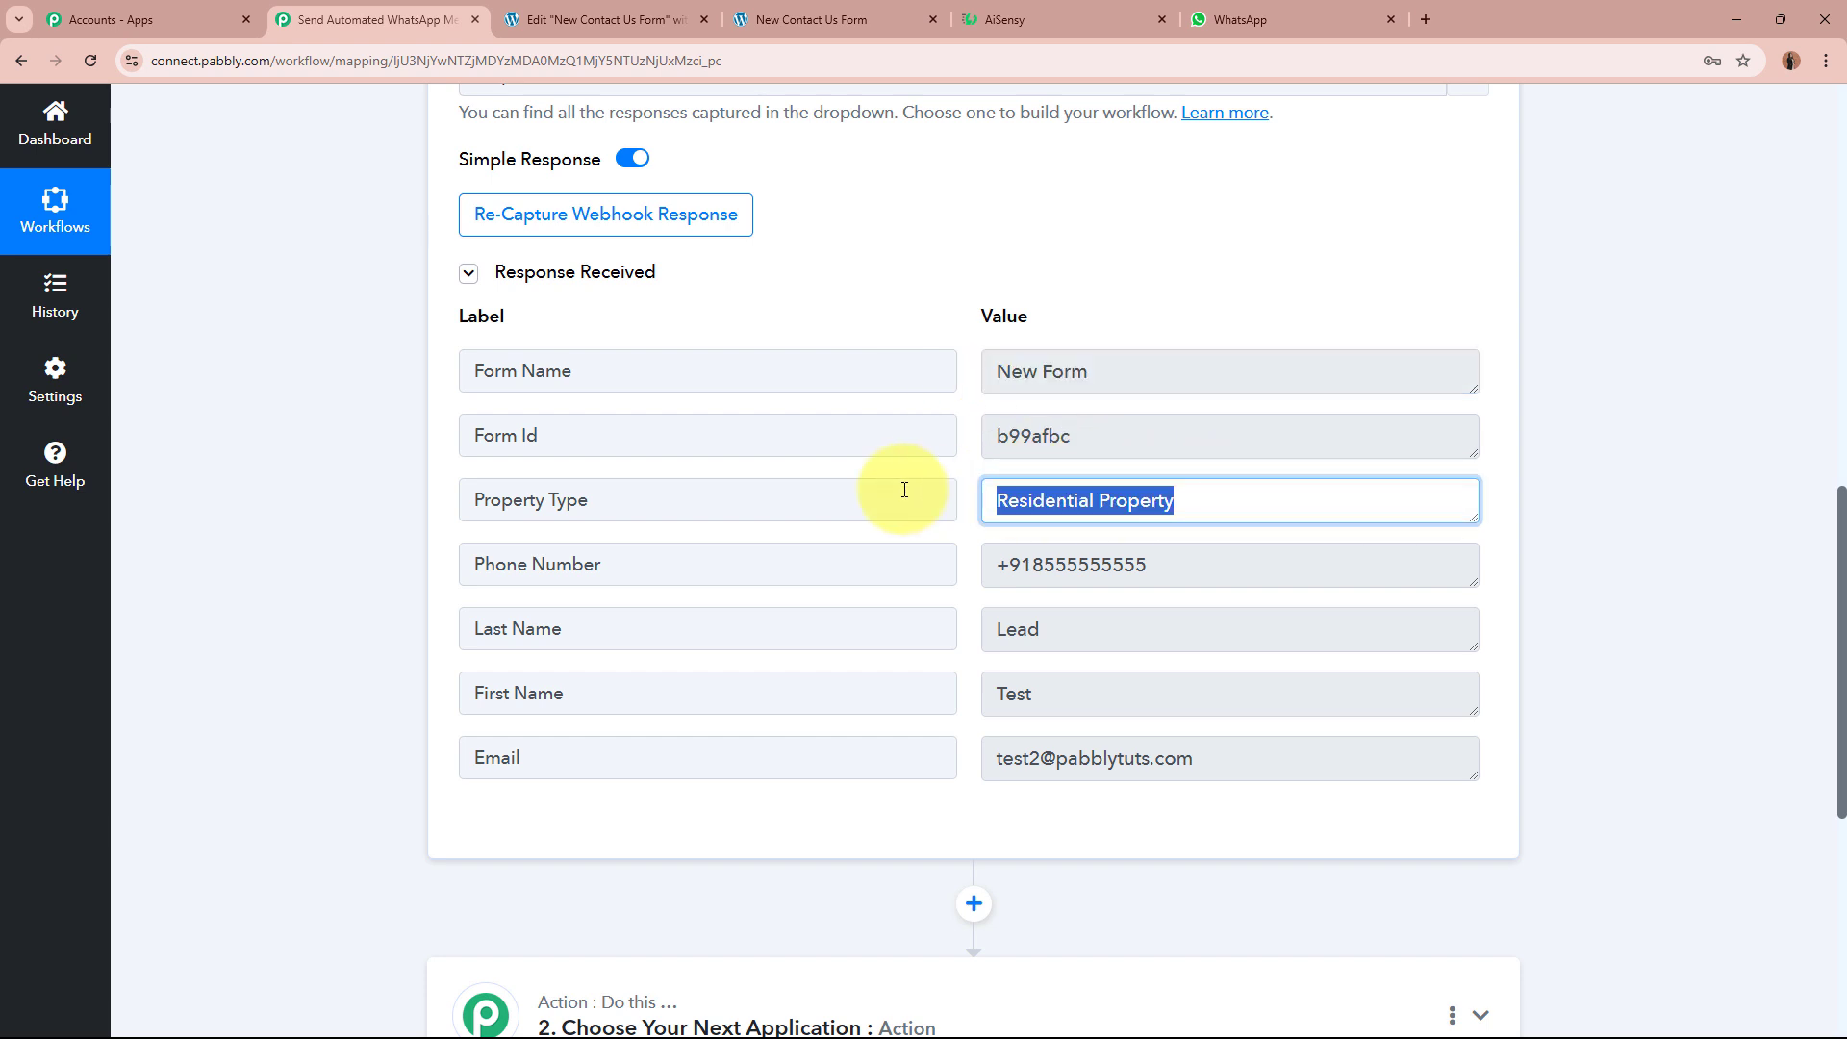
pyautogui.moveTo(1203, 569); pyautogui.dragTo(940, 568)
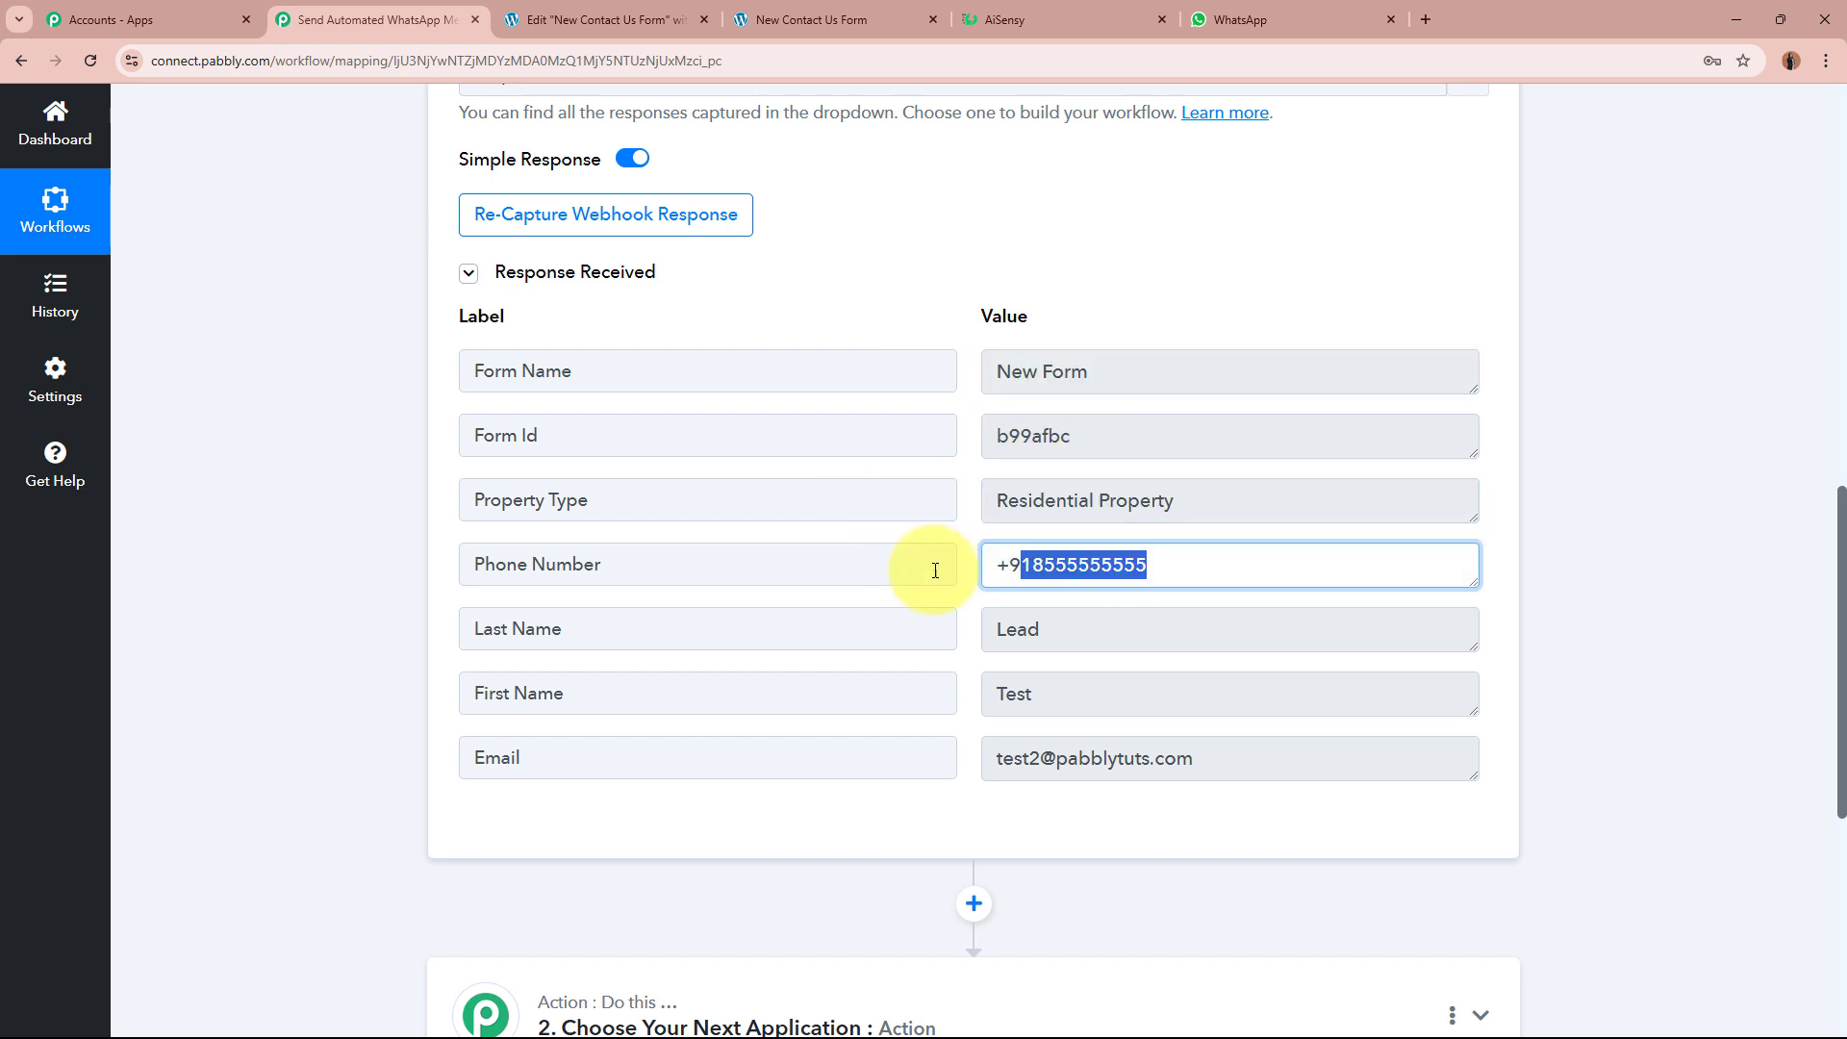
pyautogui.moveTo(1145, 625); pyautogui.dragTo(907, 626)
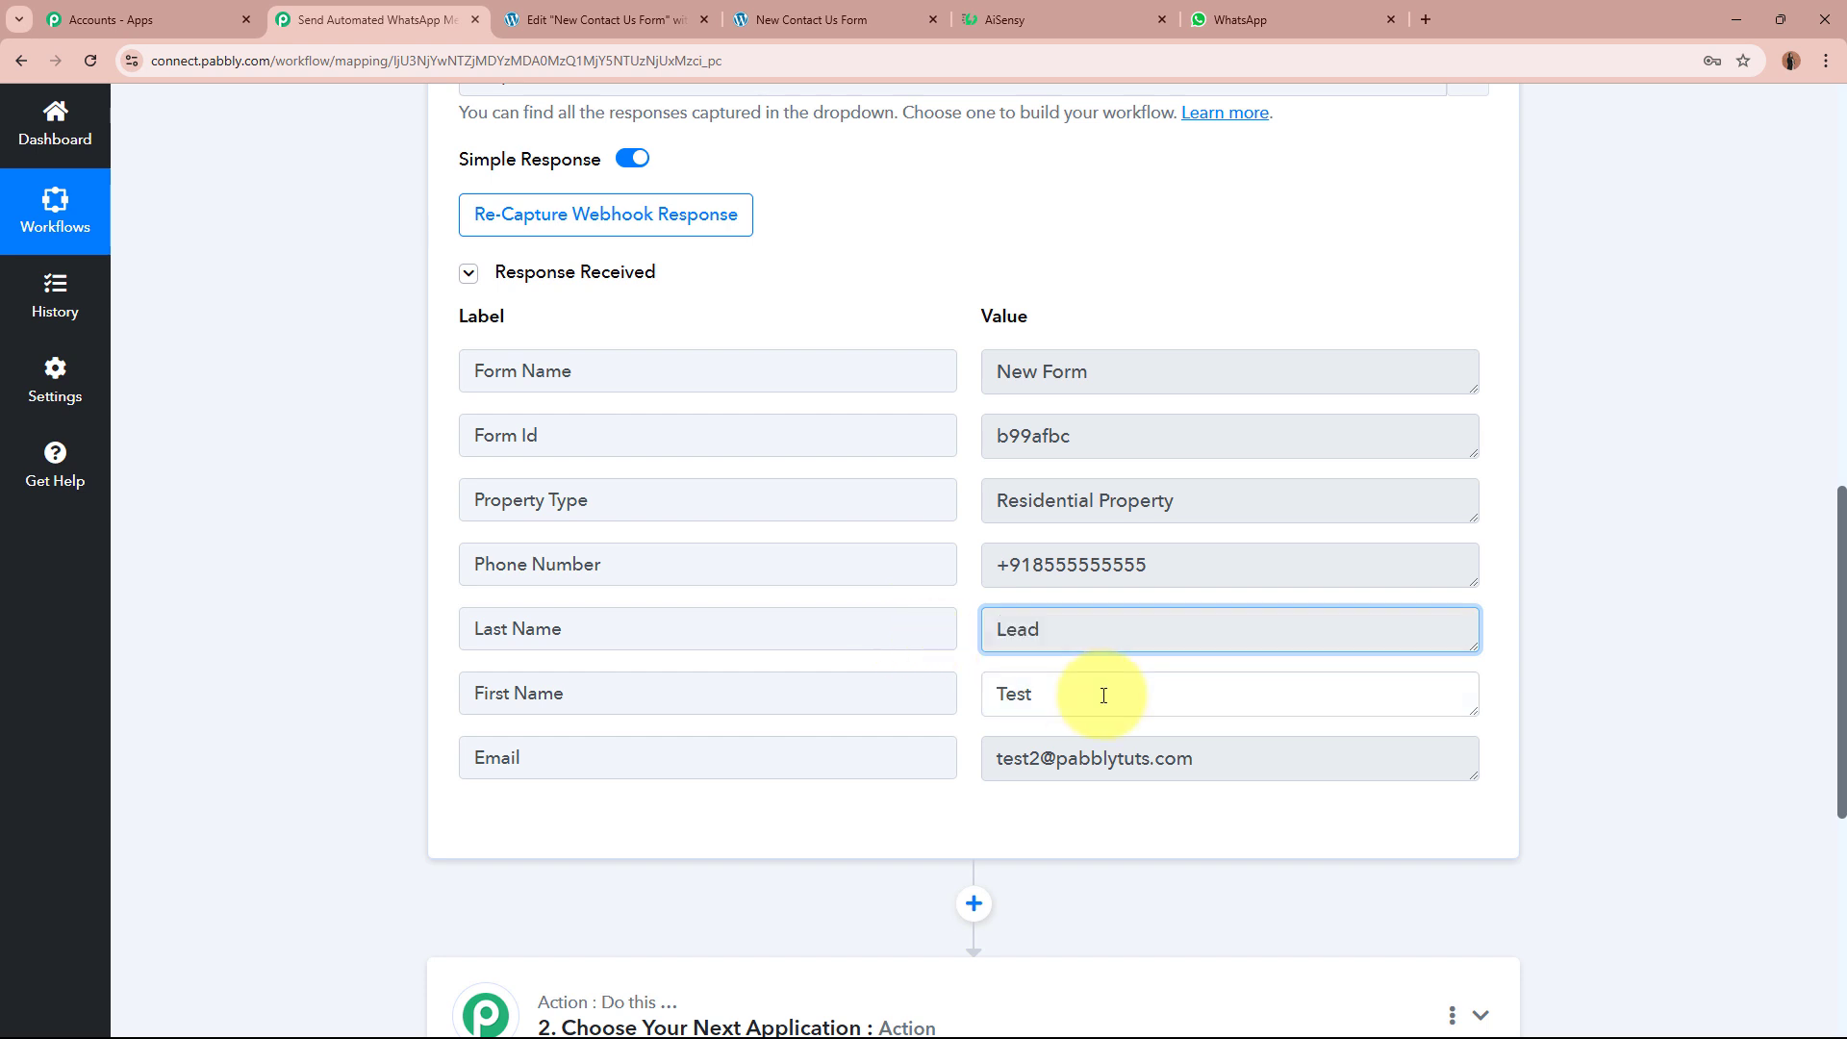
pyautogui.moveTo(1105, 696); pyautogui.dragTo(870, 694)
pyautogui.moveTo(1266, 760); pyautogui.dragTo(799, 760)
pyautogui.click(1657, 722)
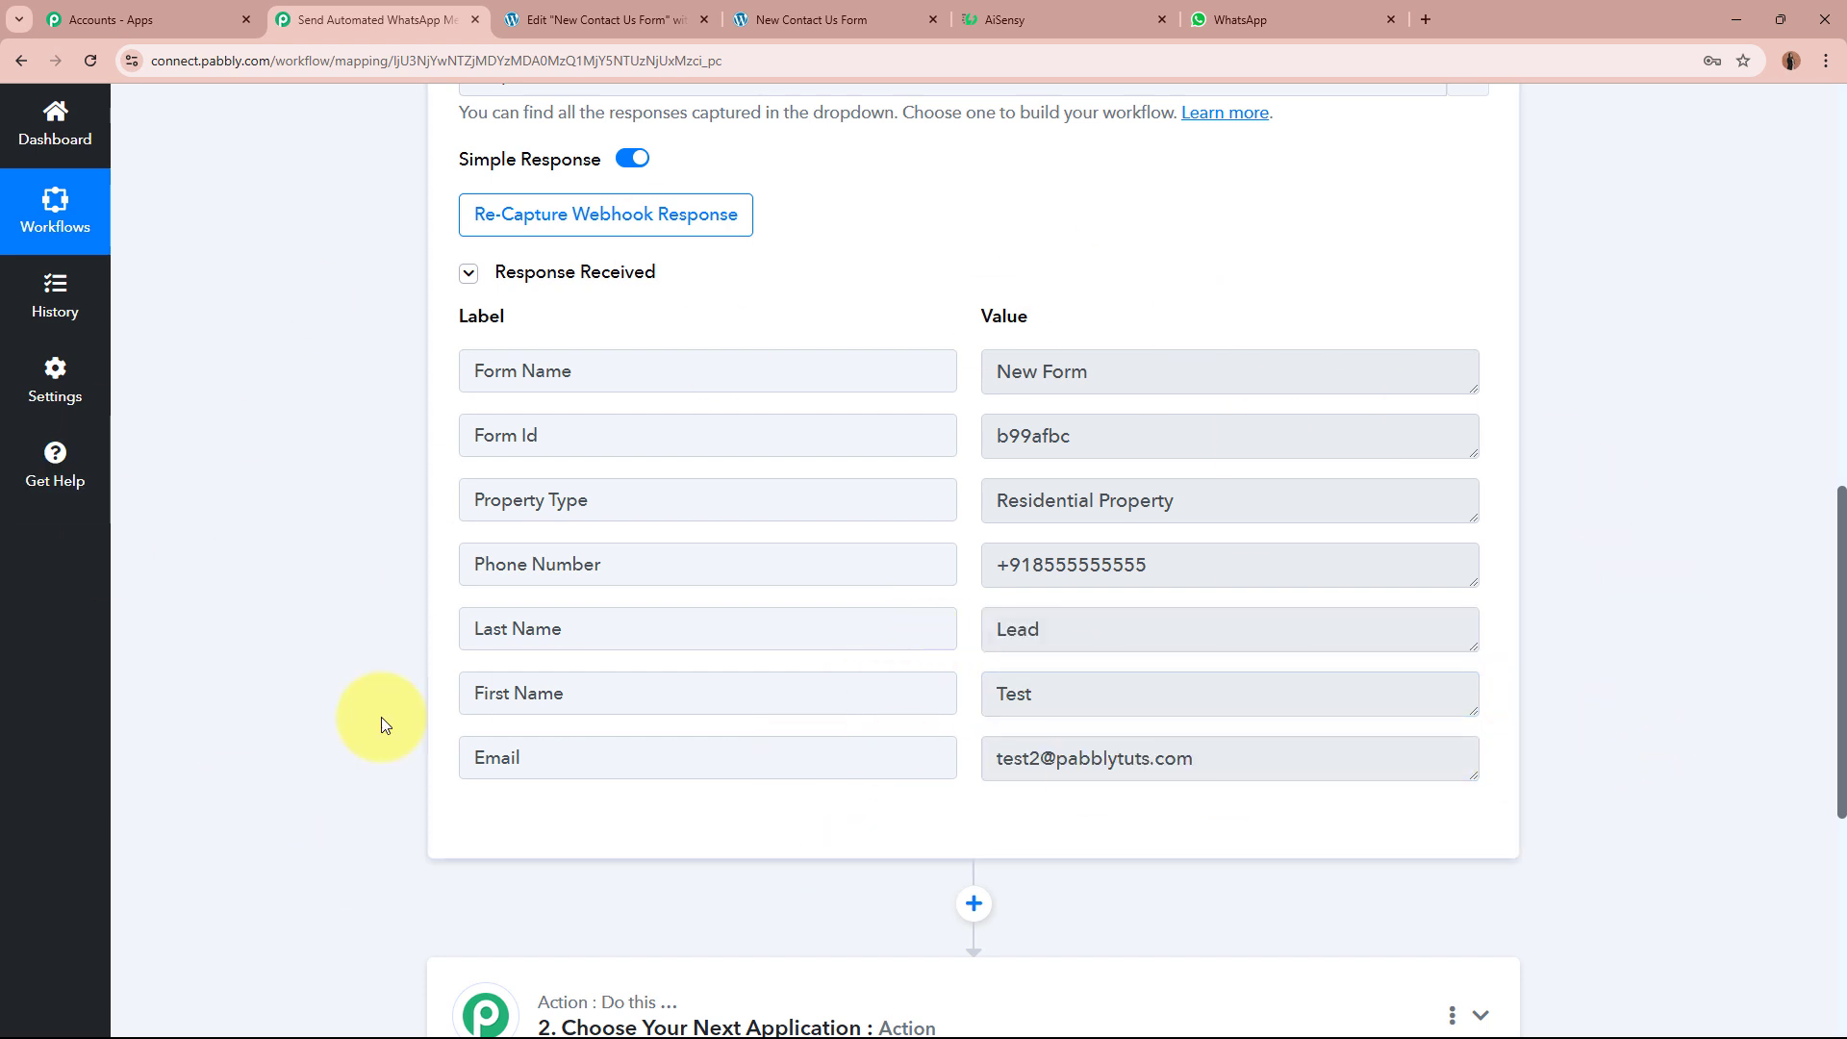
pyautogui.scroll(15, 1113, 322)
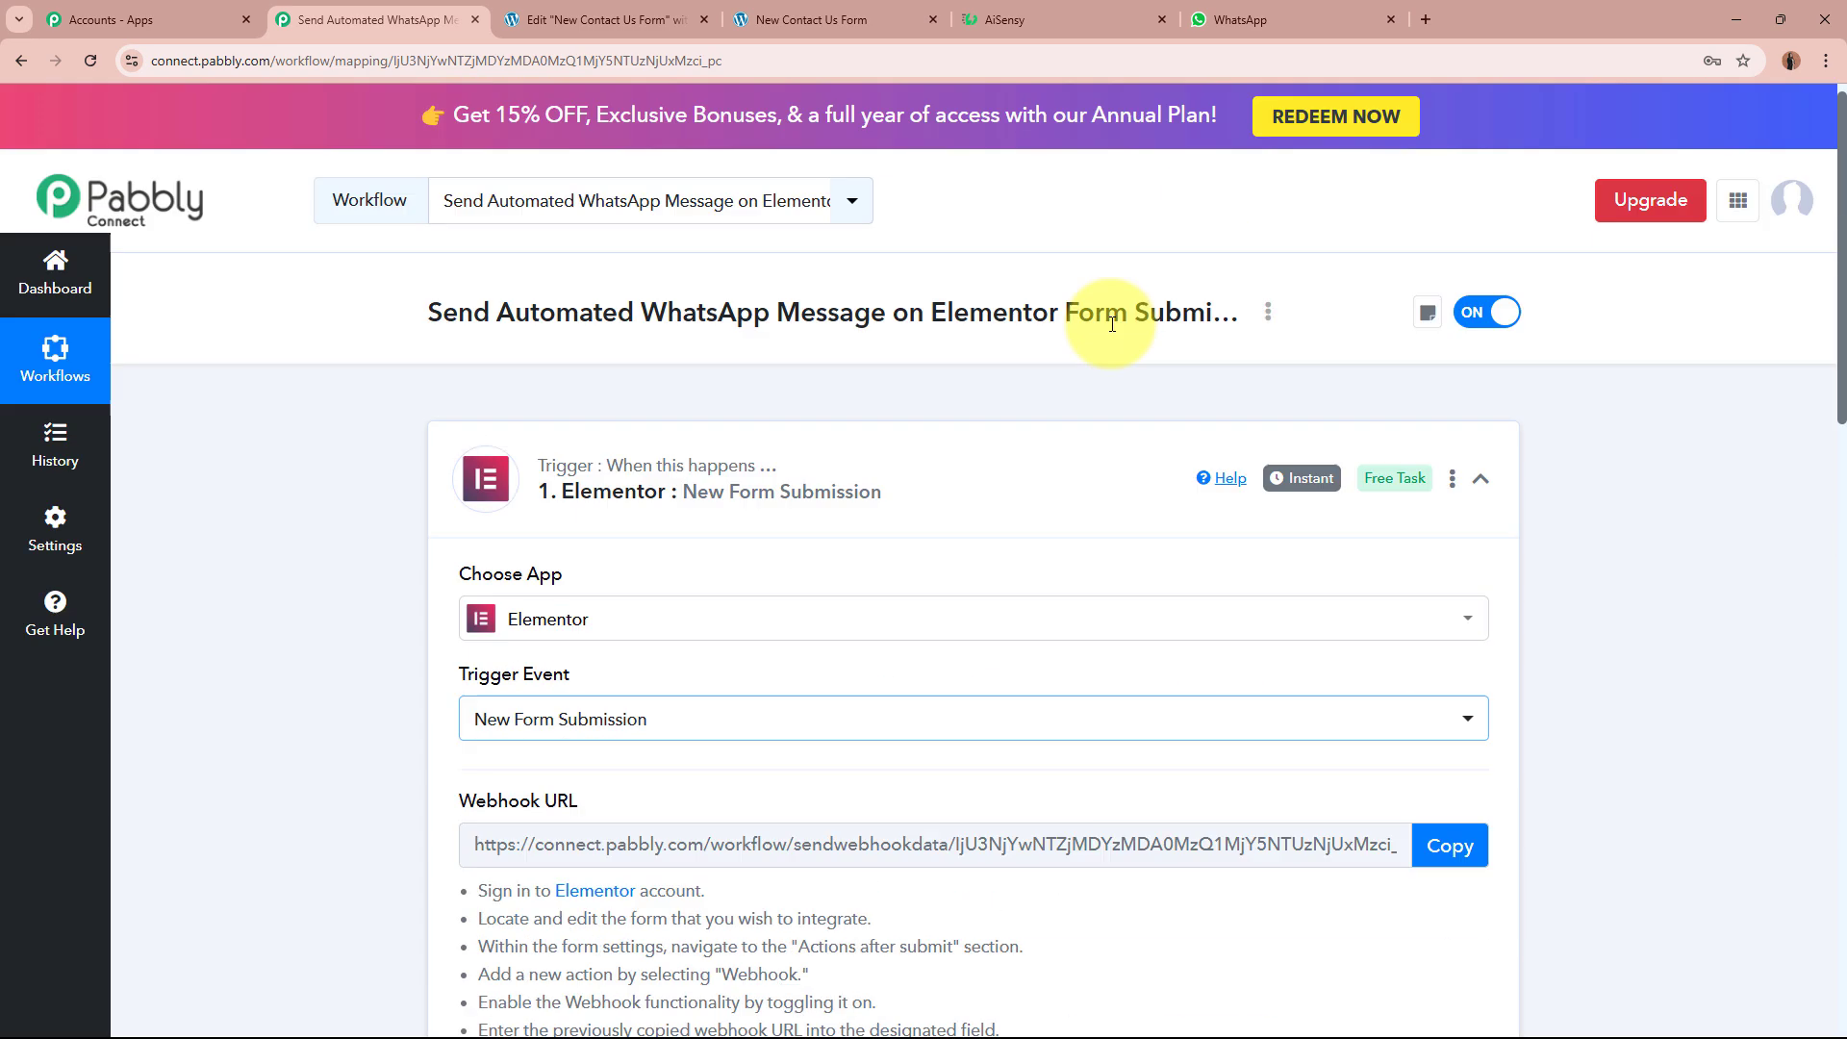
# Step: Collapse the Elementor trigger step and move across the tabs to the WhatsApp Web chat
pyautogui.click(1003, 481)
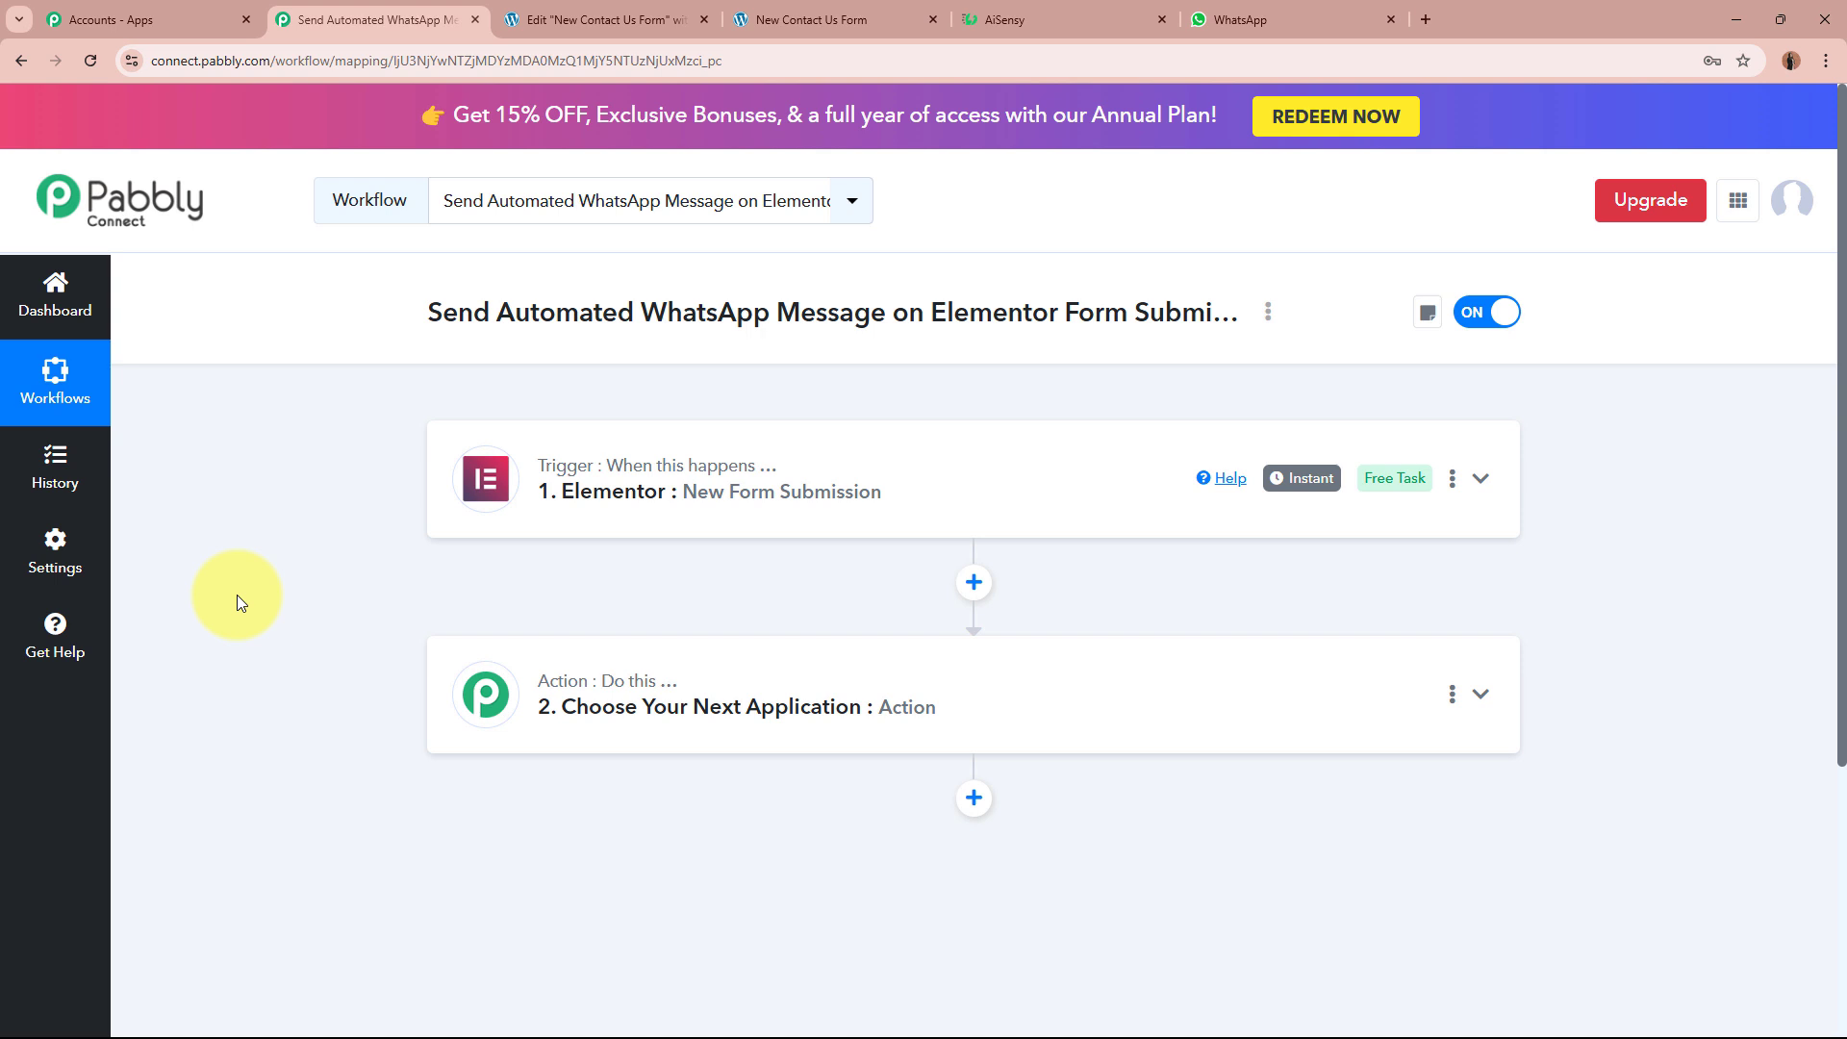
pyautogui.click(572, 20)
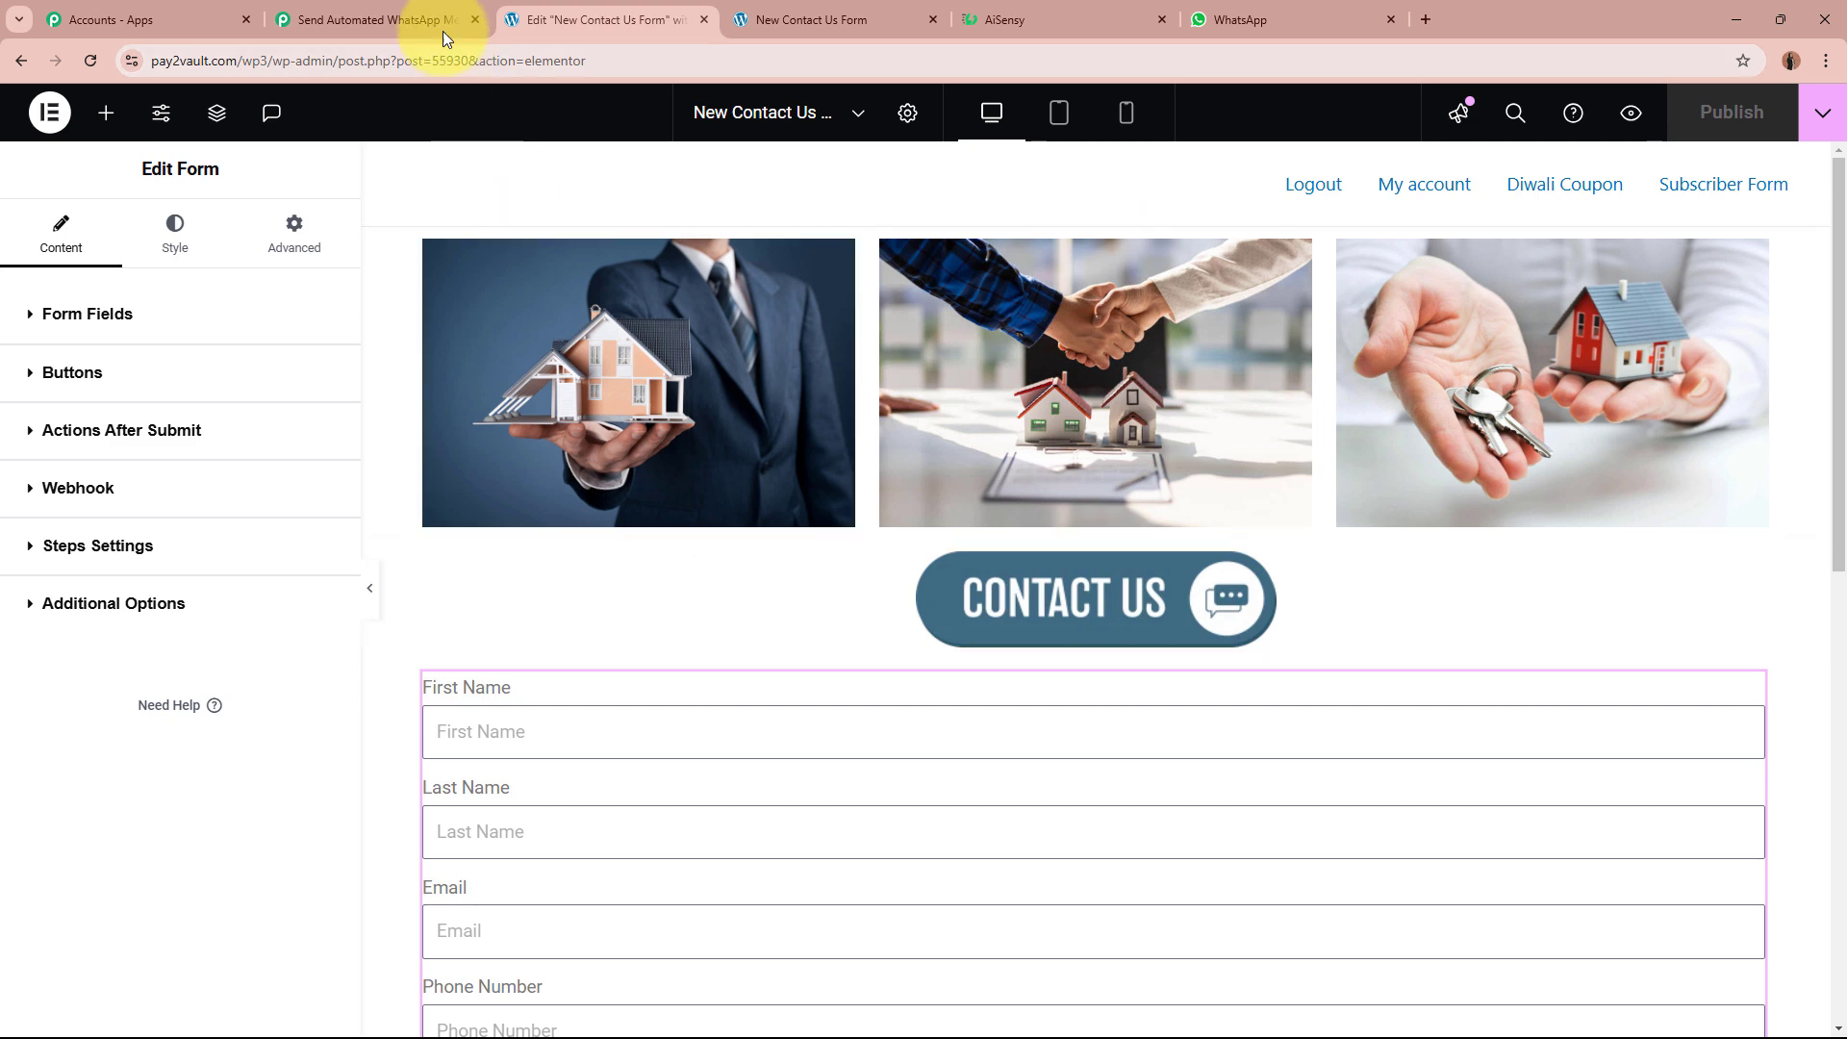
pyautogui.click(414, 21)
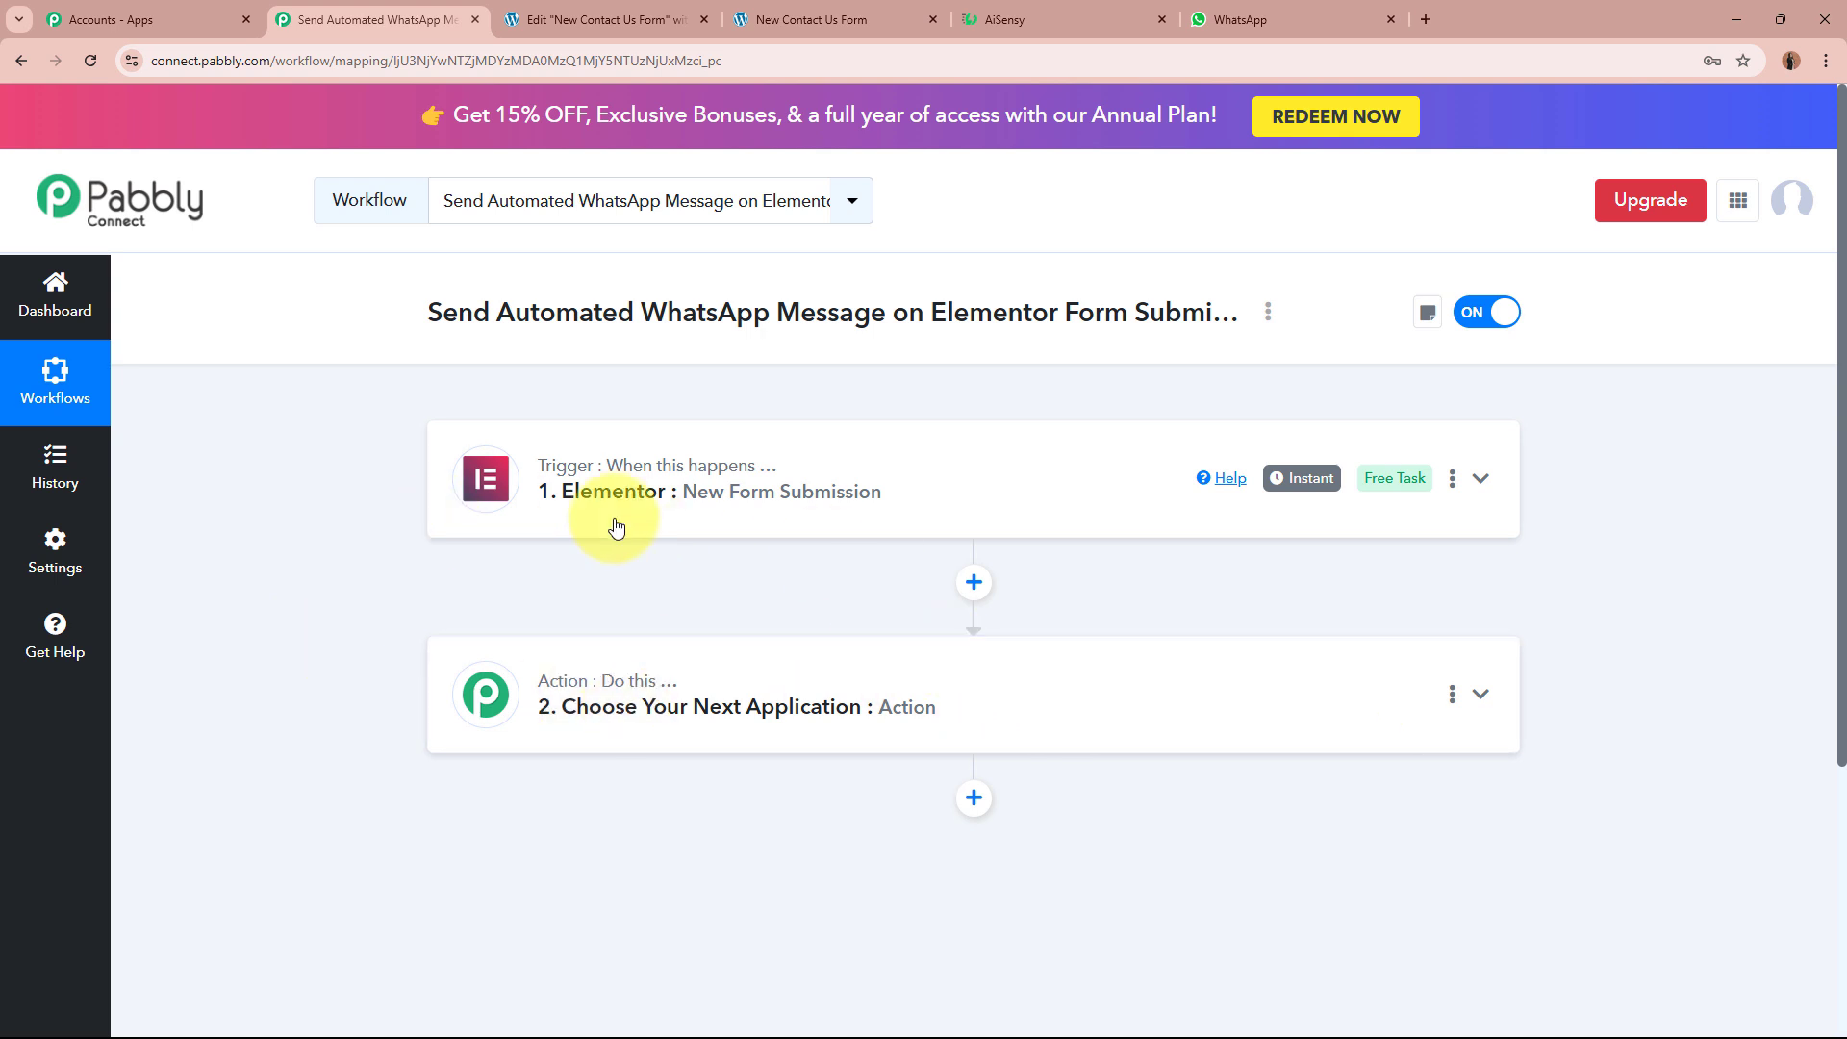
pyautogui.click(646, 9)
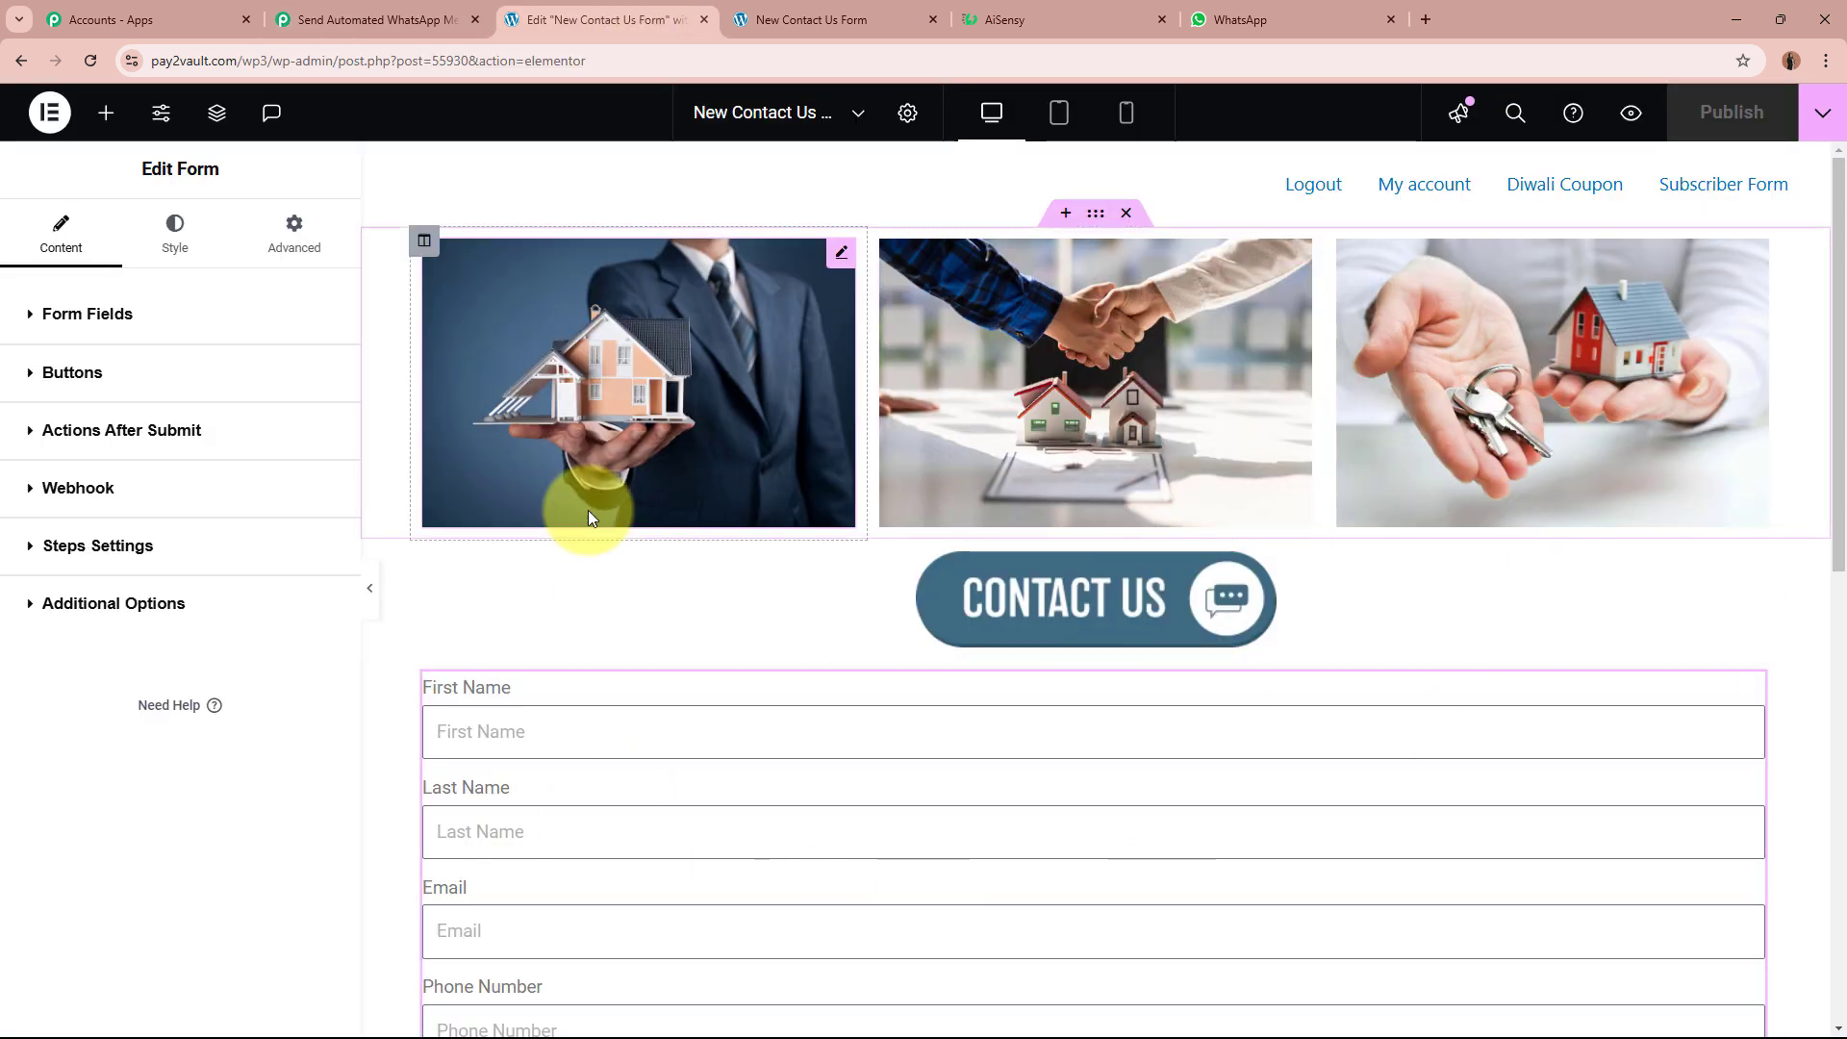
pyautogui.click(1320, 17)
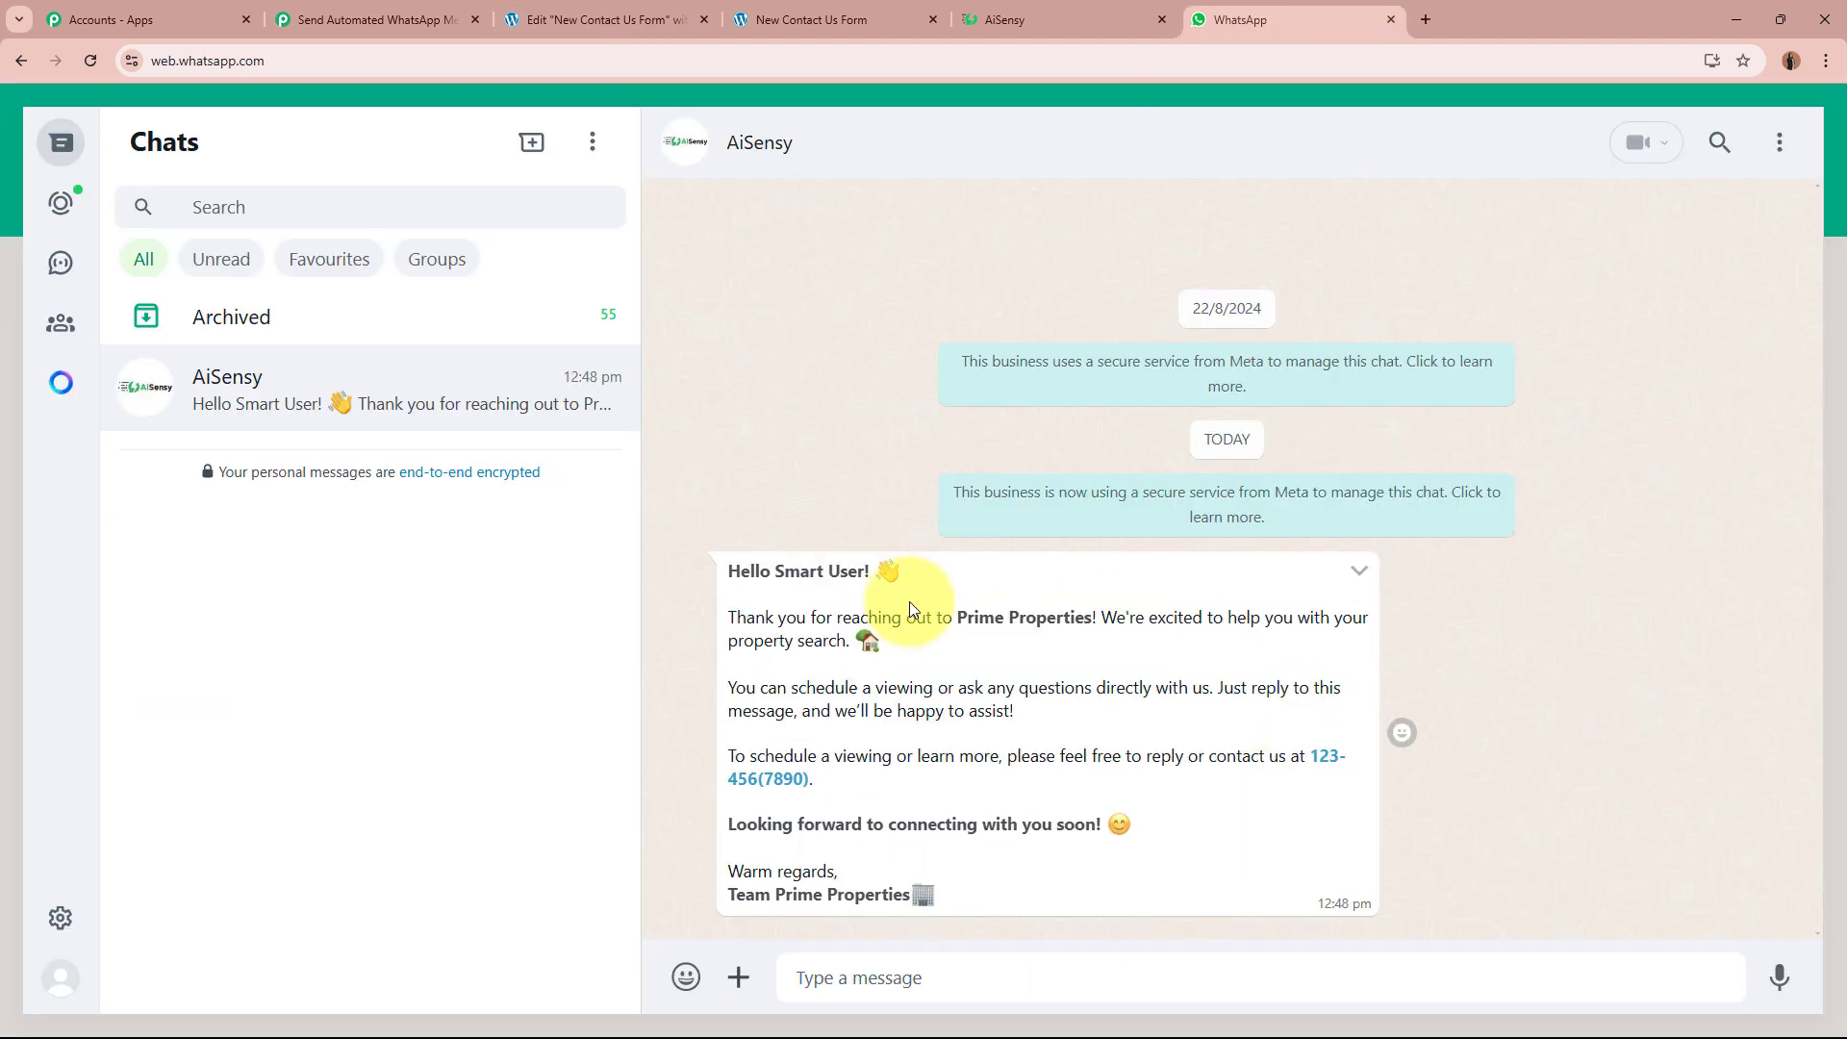
# Step: Compare the AiSensy template text with the WhatsApp greeting, ending on the template preview
pyautogui.click(991, 18)
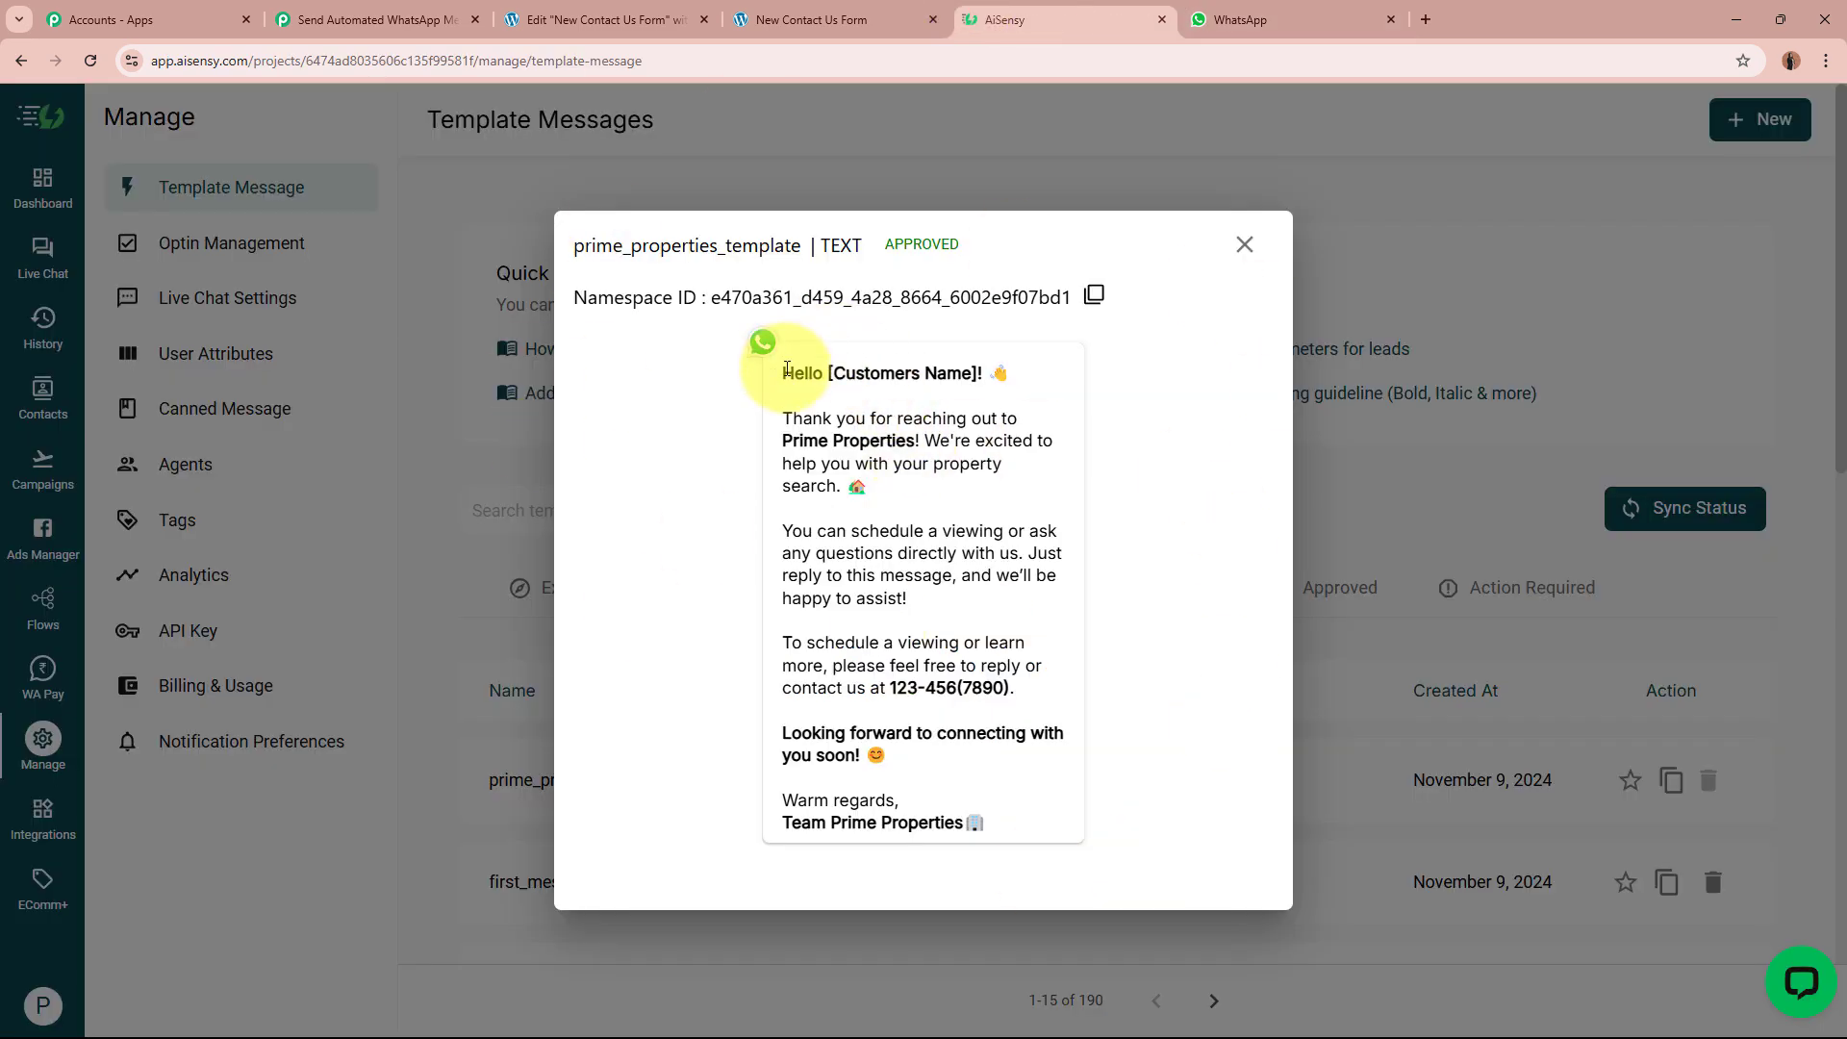
pyautogui.moveTo(769, 368); pyautogui.dragTo(986, 856)
pyautogui.click(1001, 775)
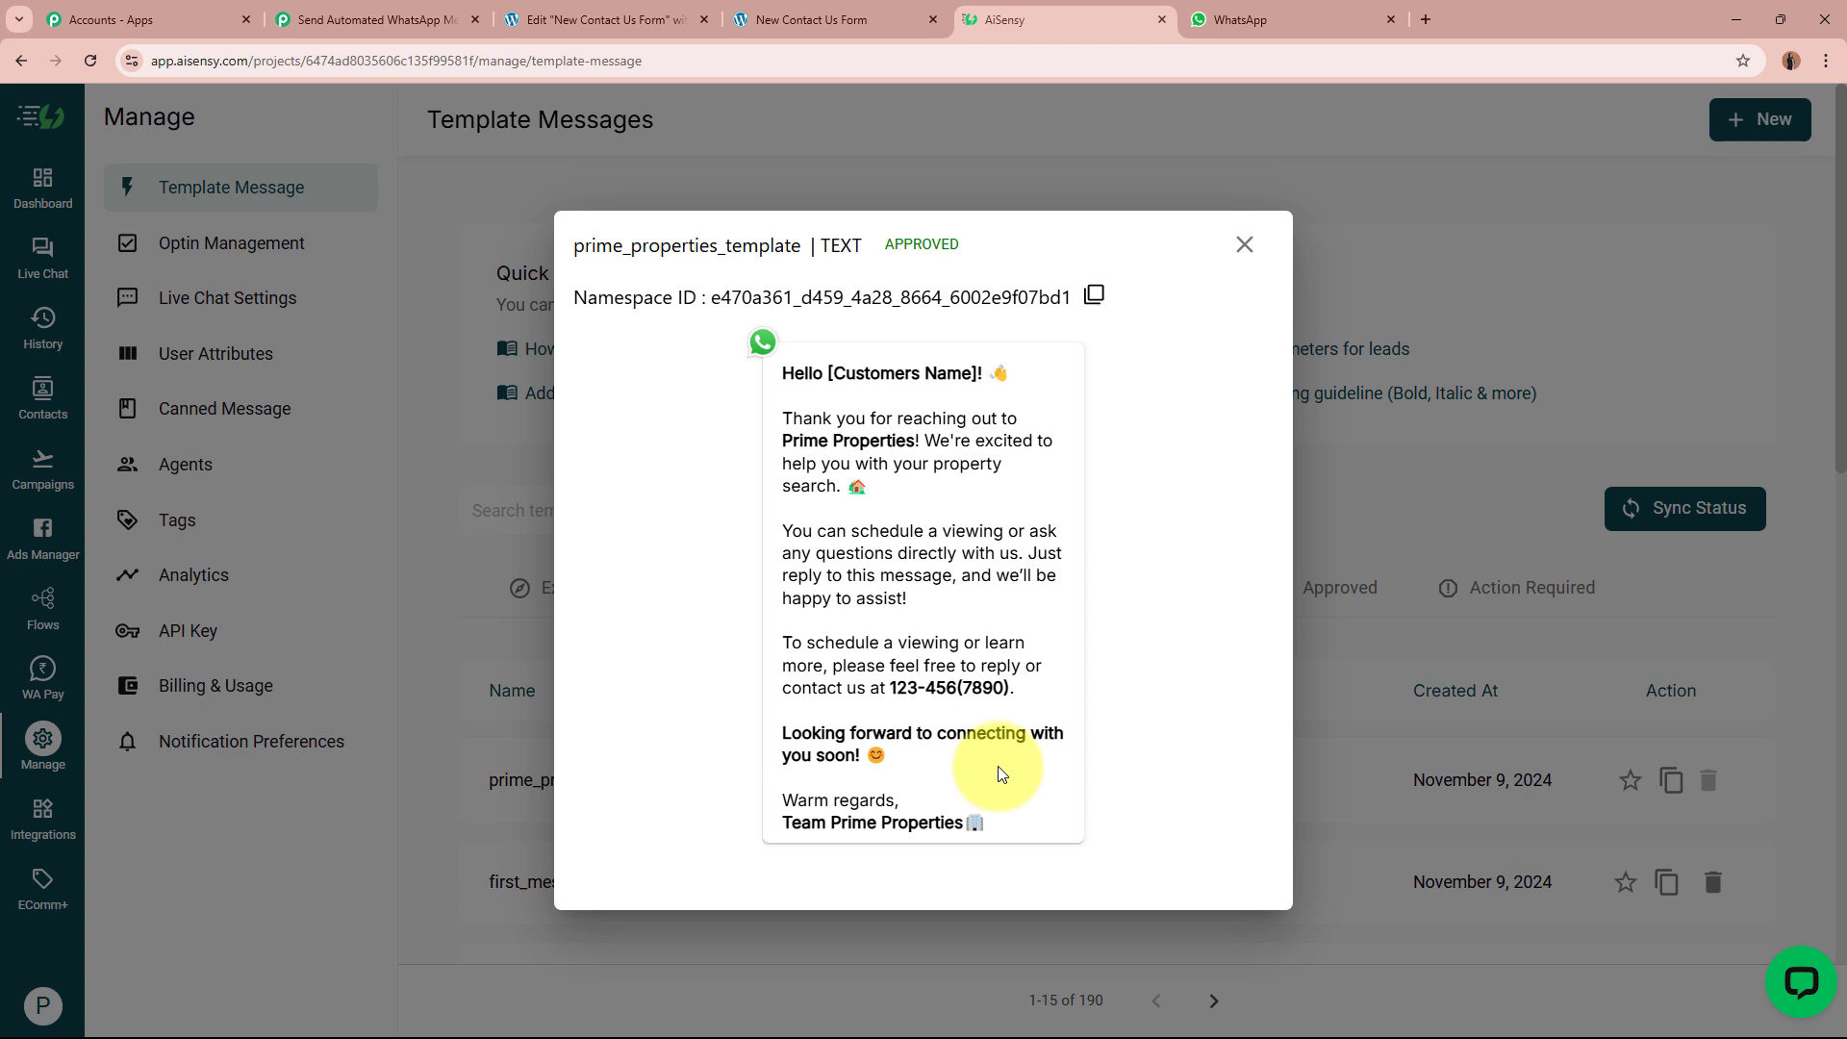
pyautogui.click(1251, 19)
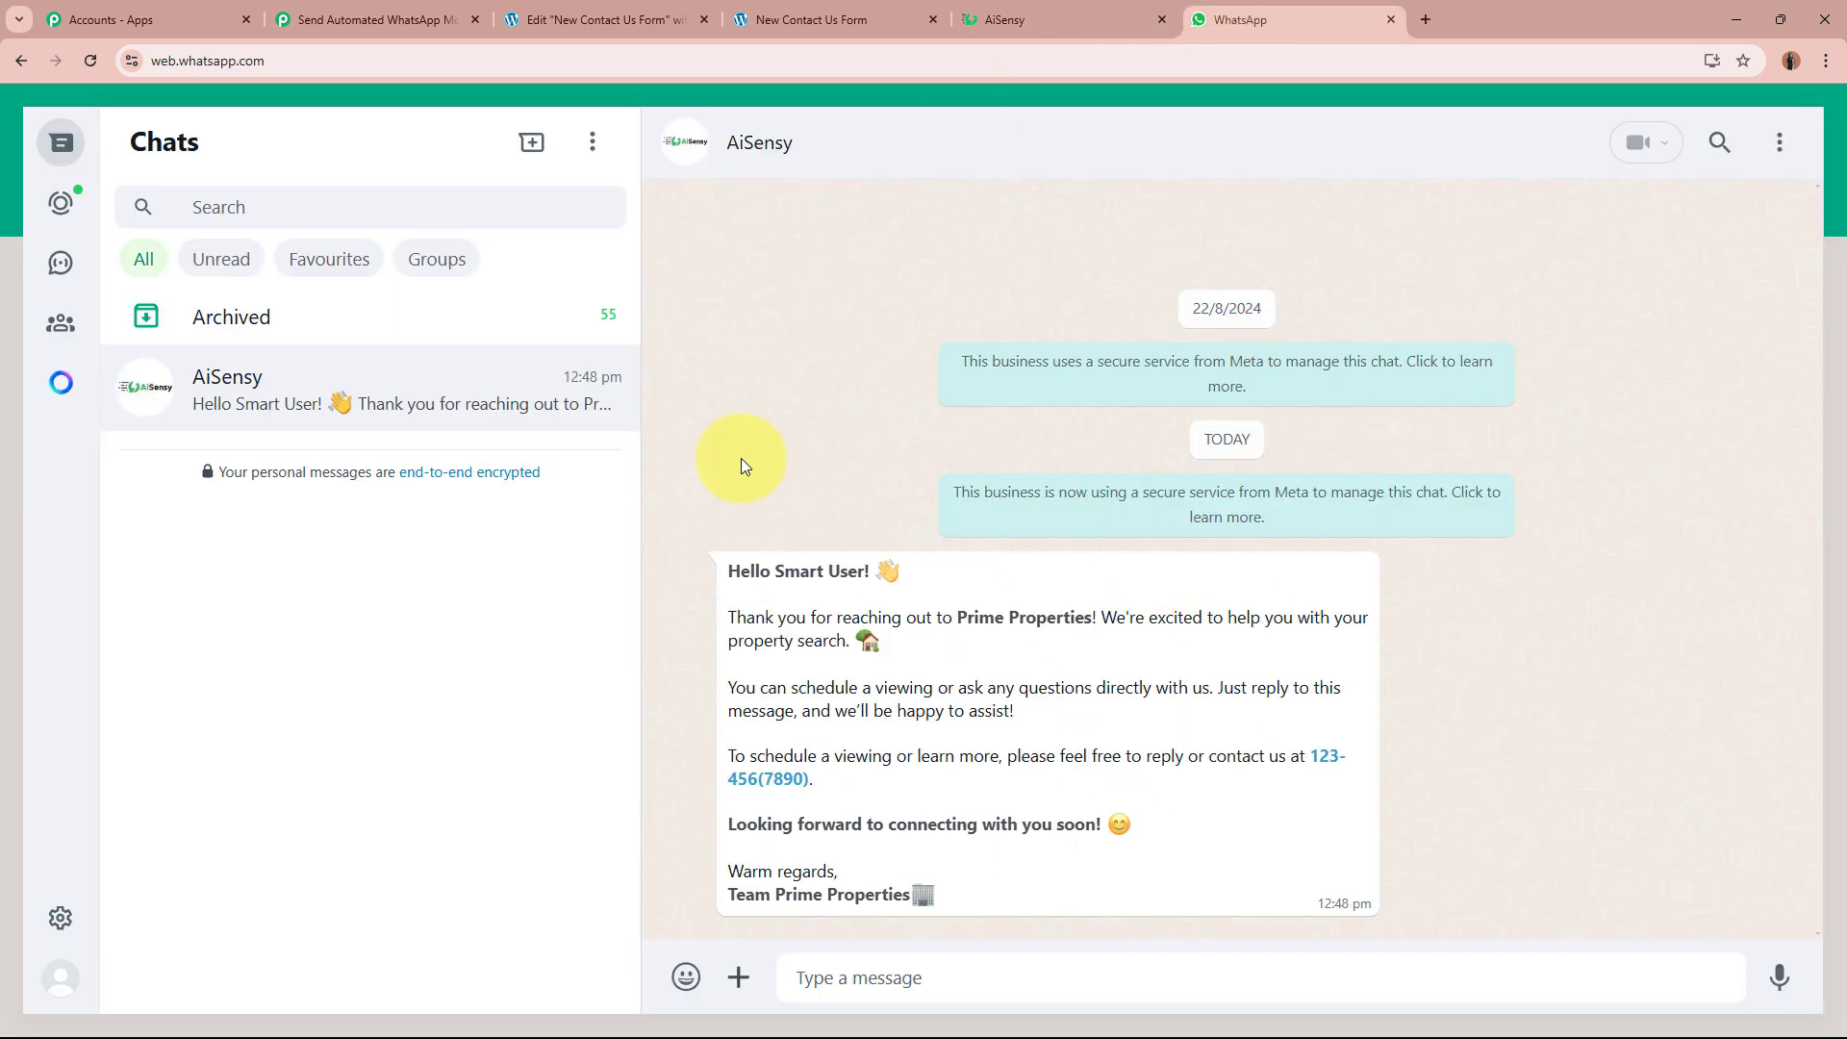
pyautogui.click(1070, 19)
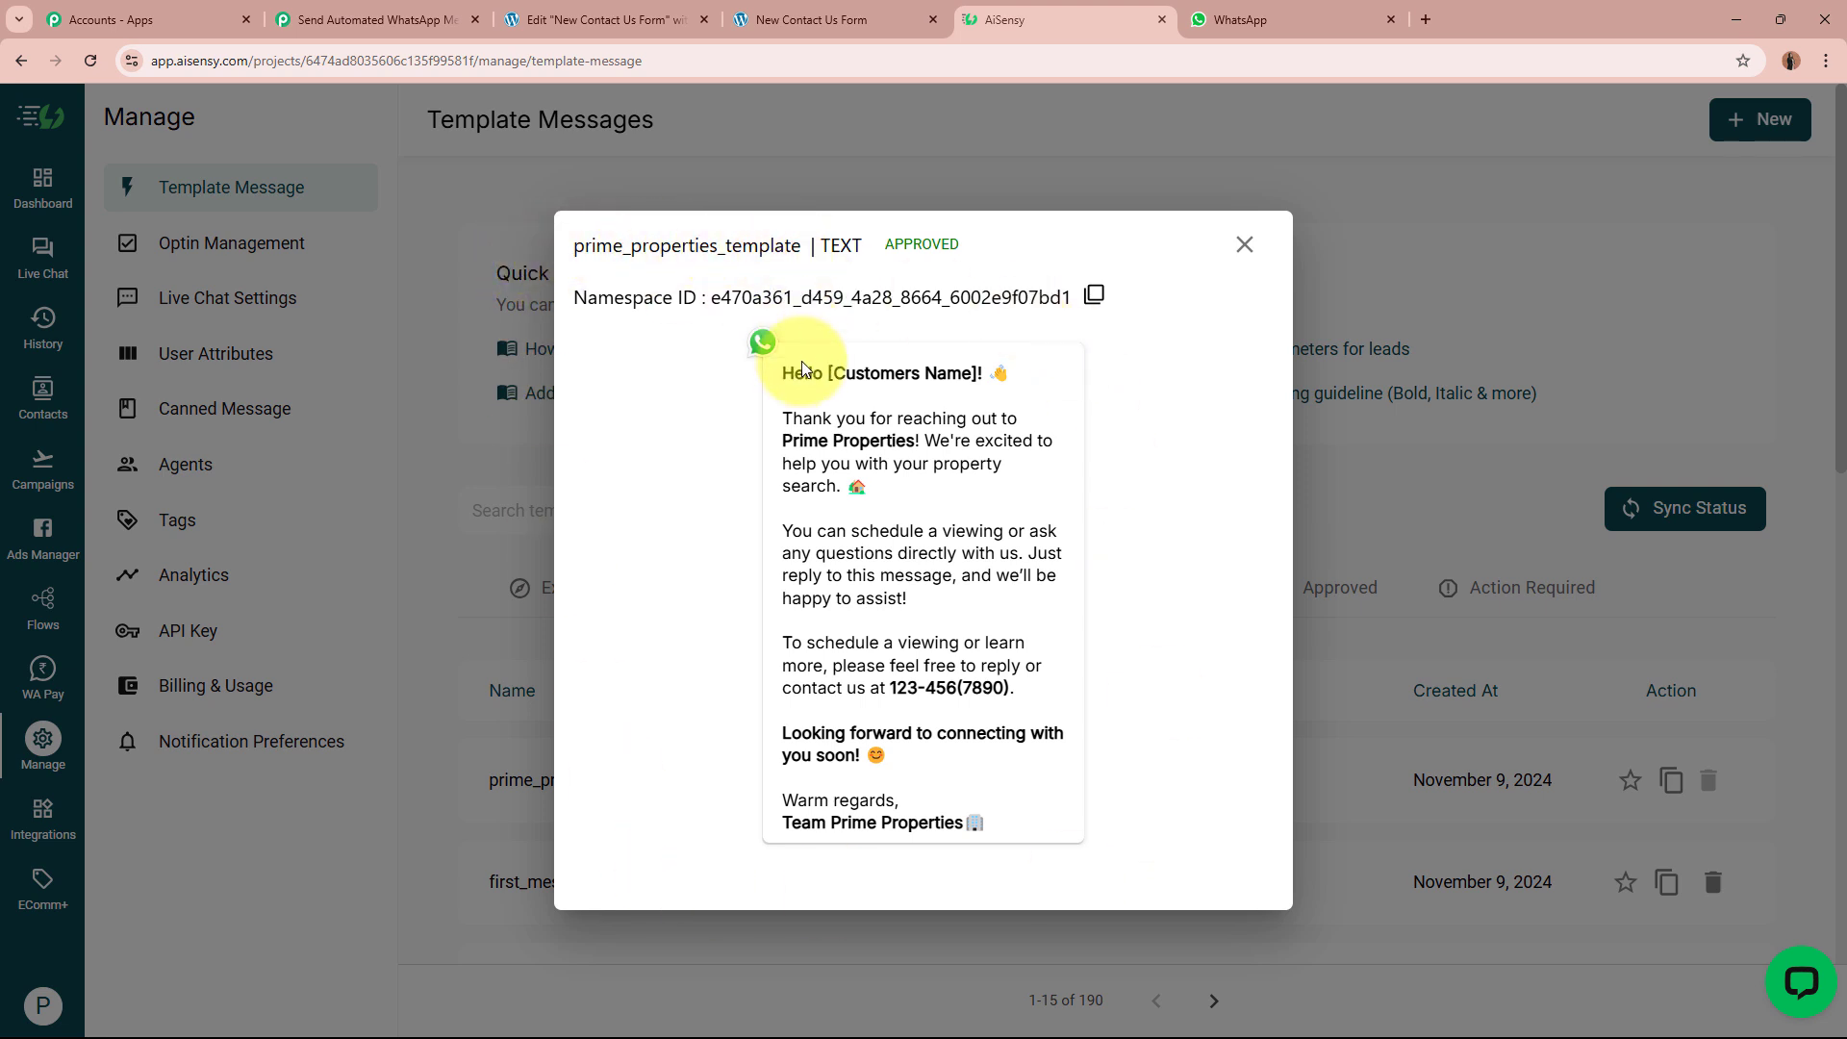
# Step: Point out the Hello greeting and the [Customers Name] placeholder in the template preview
pyautogui.moveTo(780, 371); pyautogui.dragTo(1023, 833)
pyautogui.click(1023, 833)
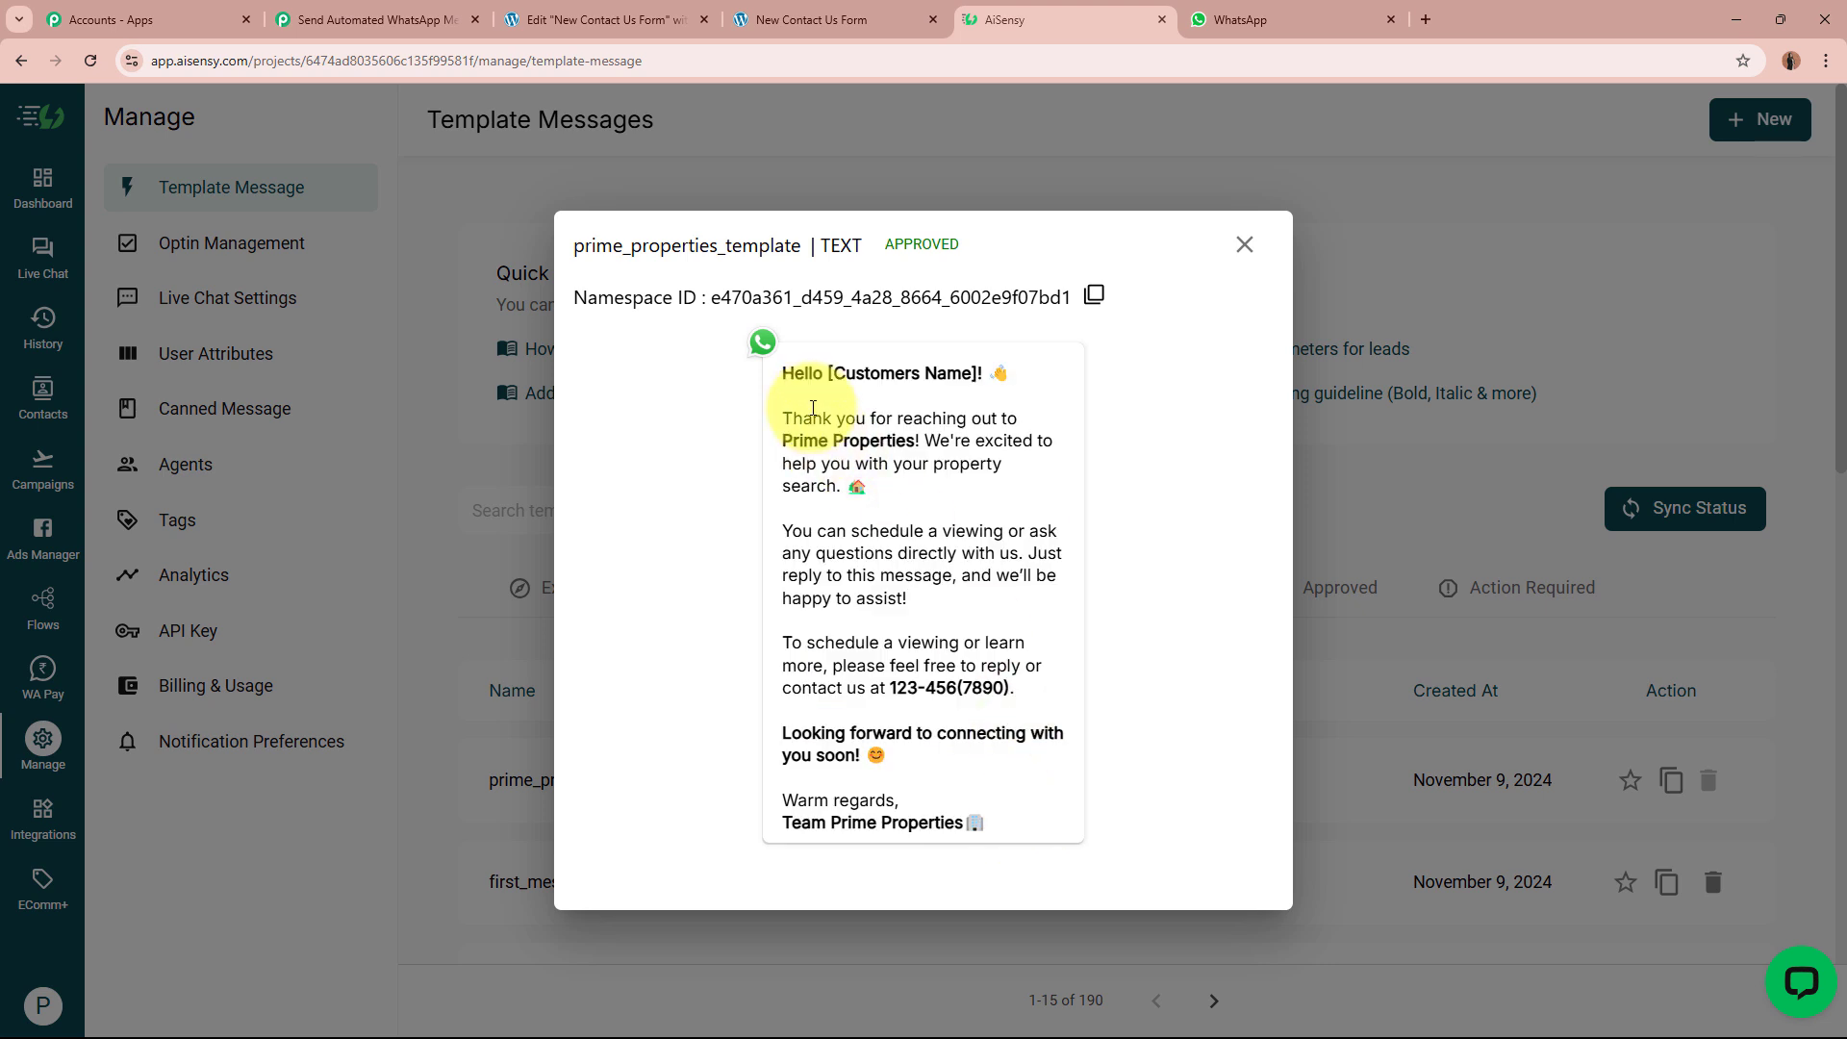
pyautogui.moveTo(782, 371); pyautogui.dragTo(990, 371)
pyautogui.click(891, 378)
pyautogui.click(925, 372)
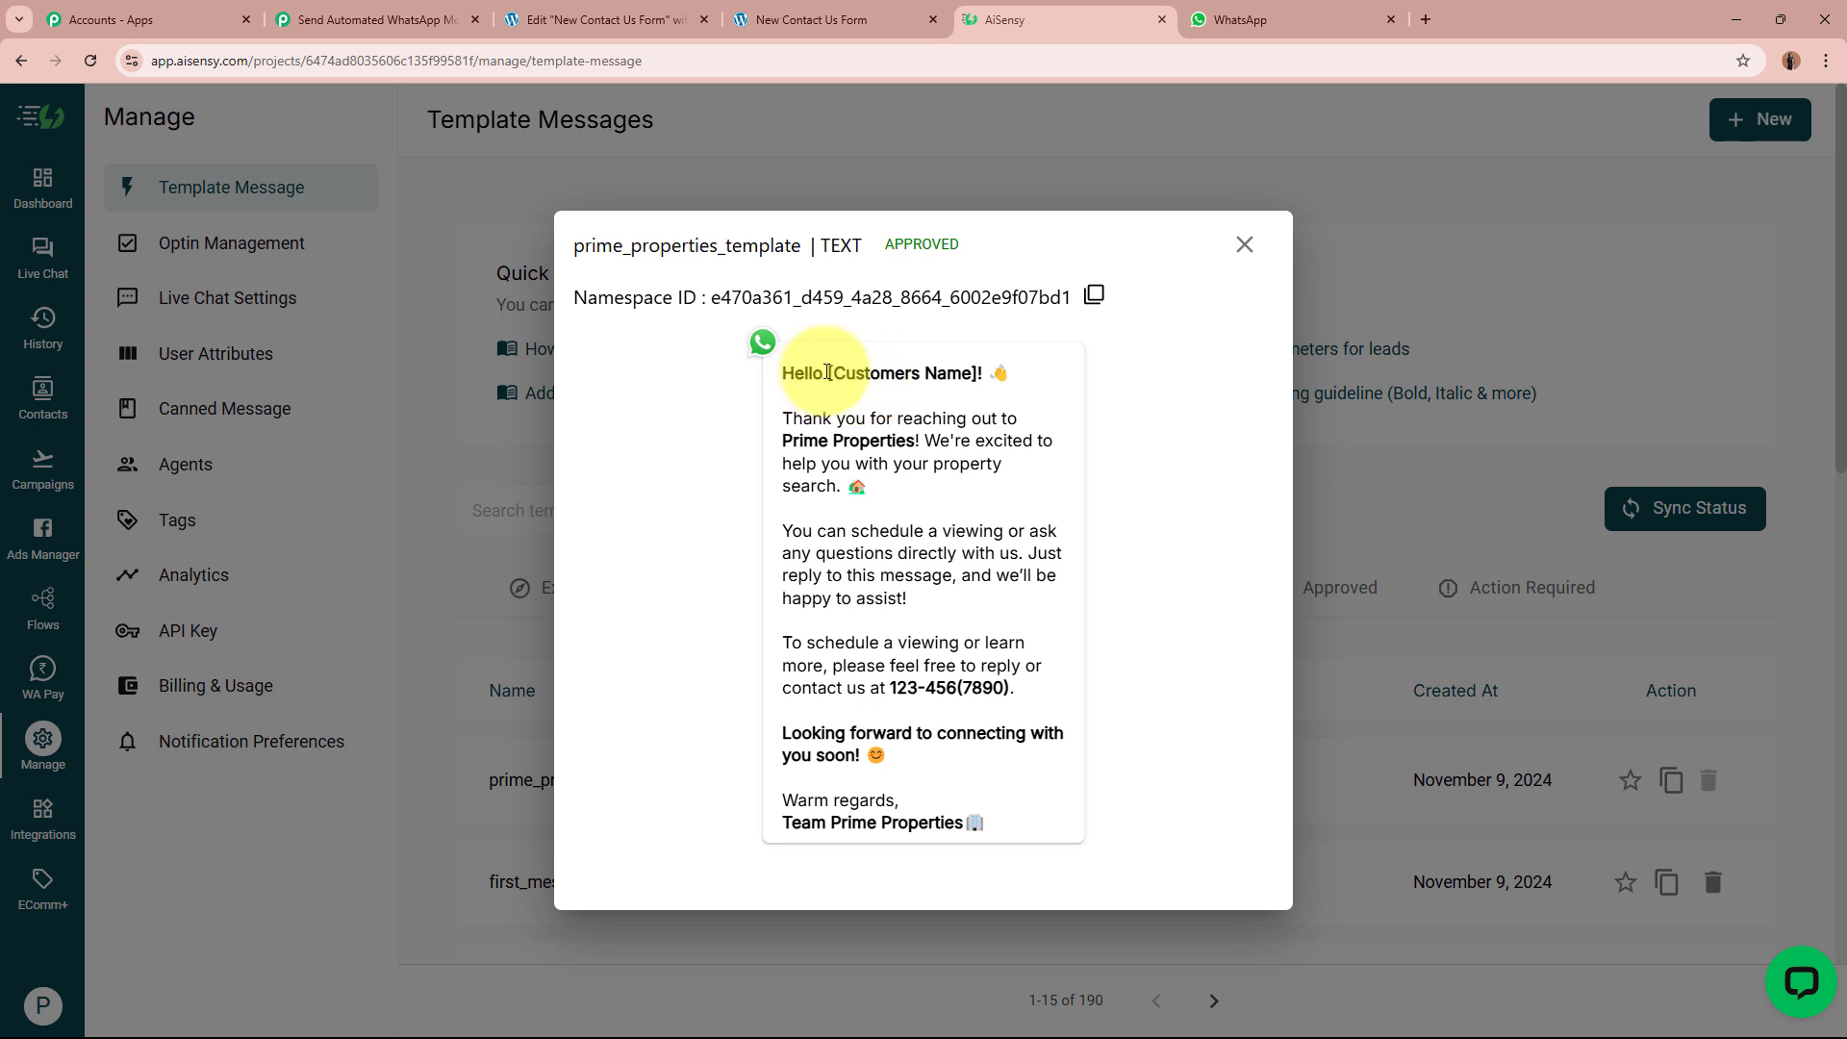
pyautogui.moveTo(829, 372); pyautogui.dragTo(971, 373)
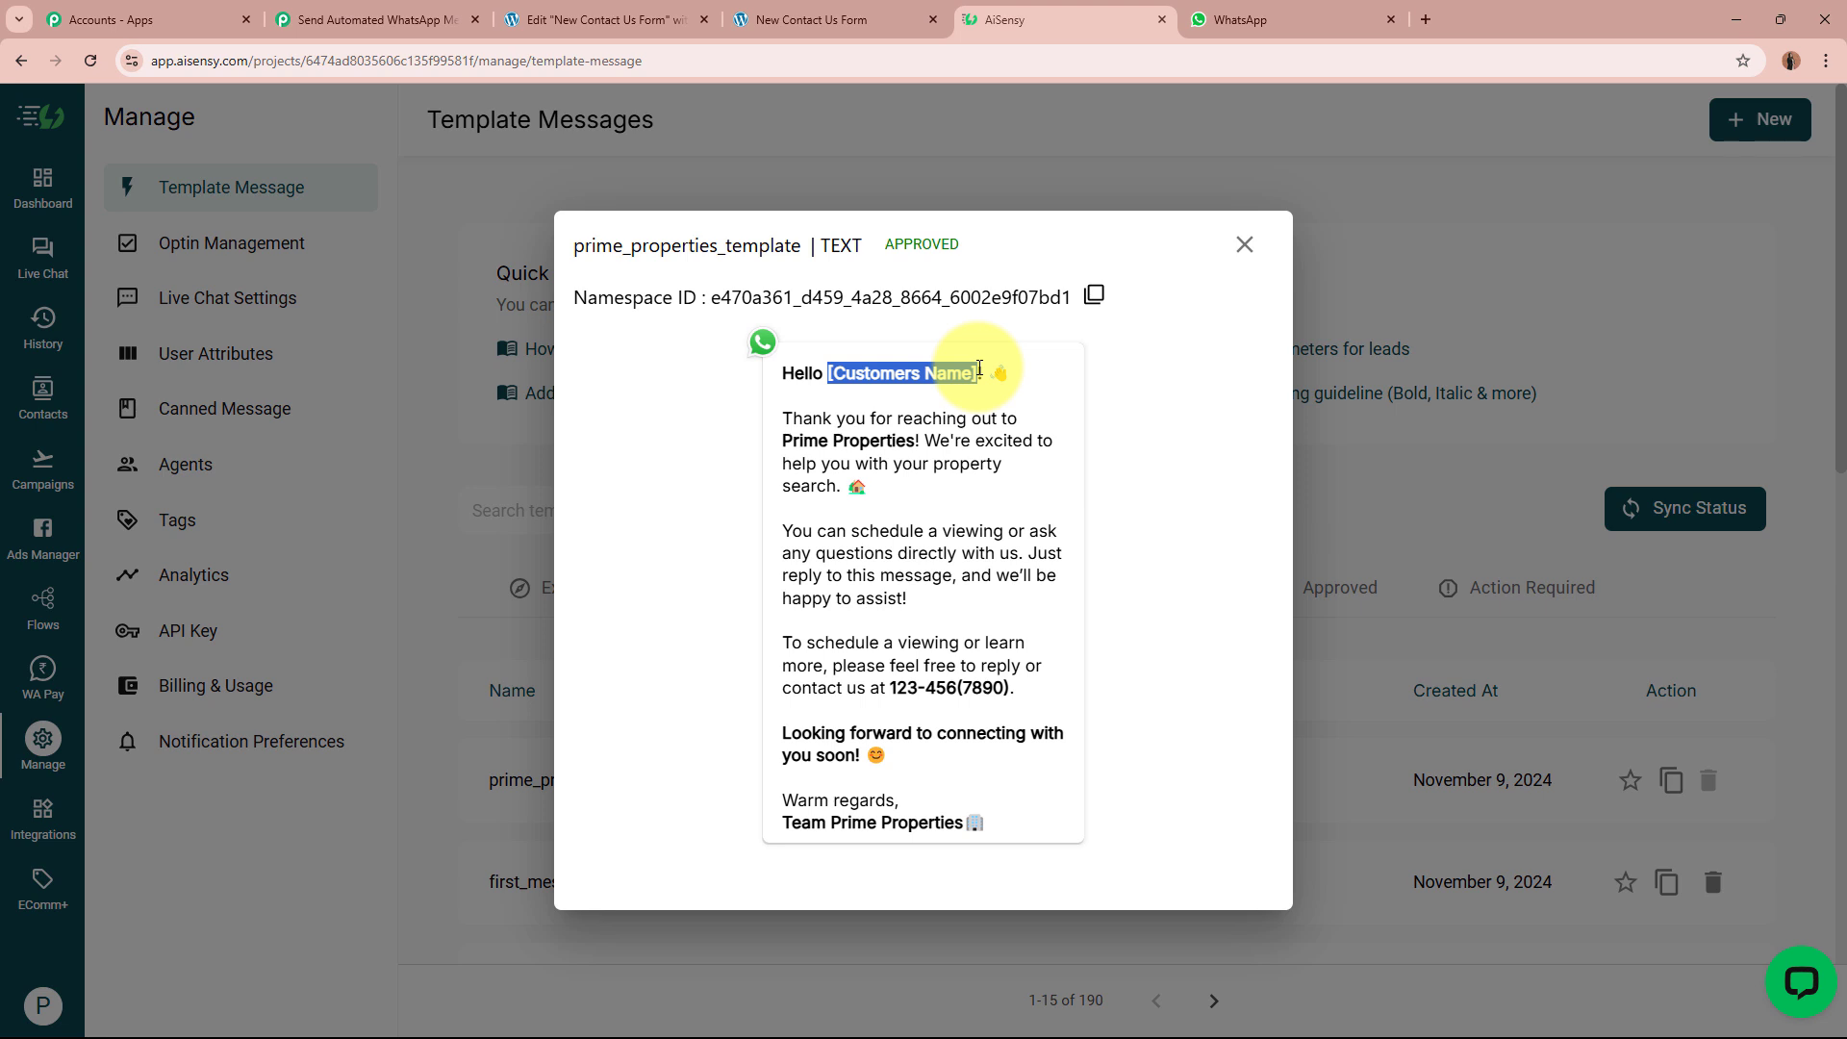
pyautogui.click(979, 369)
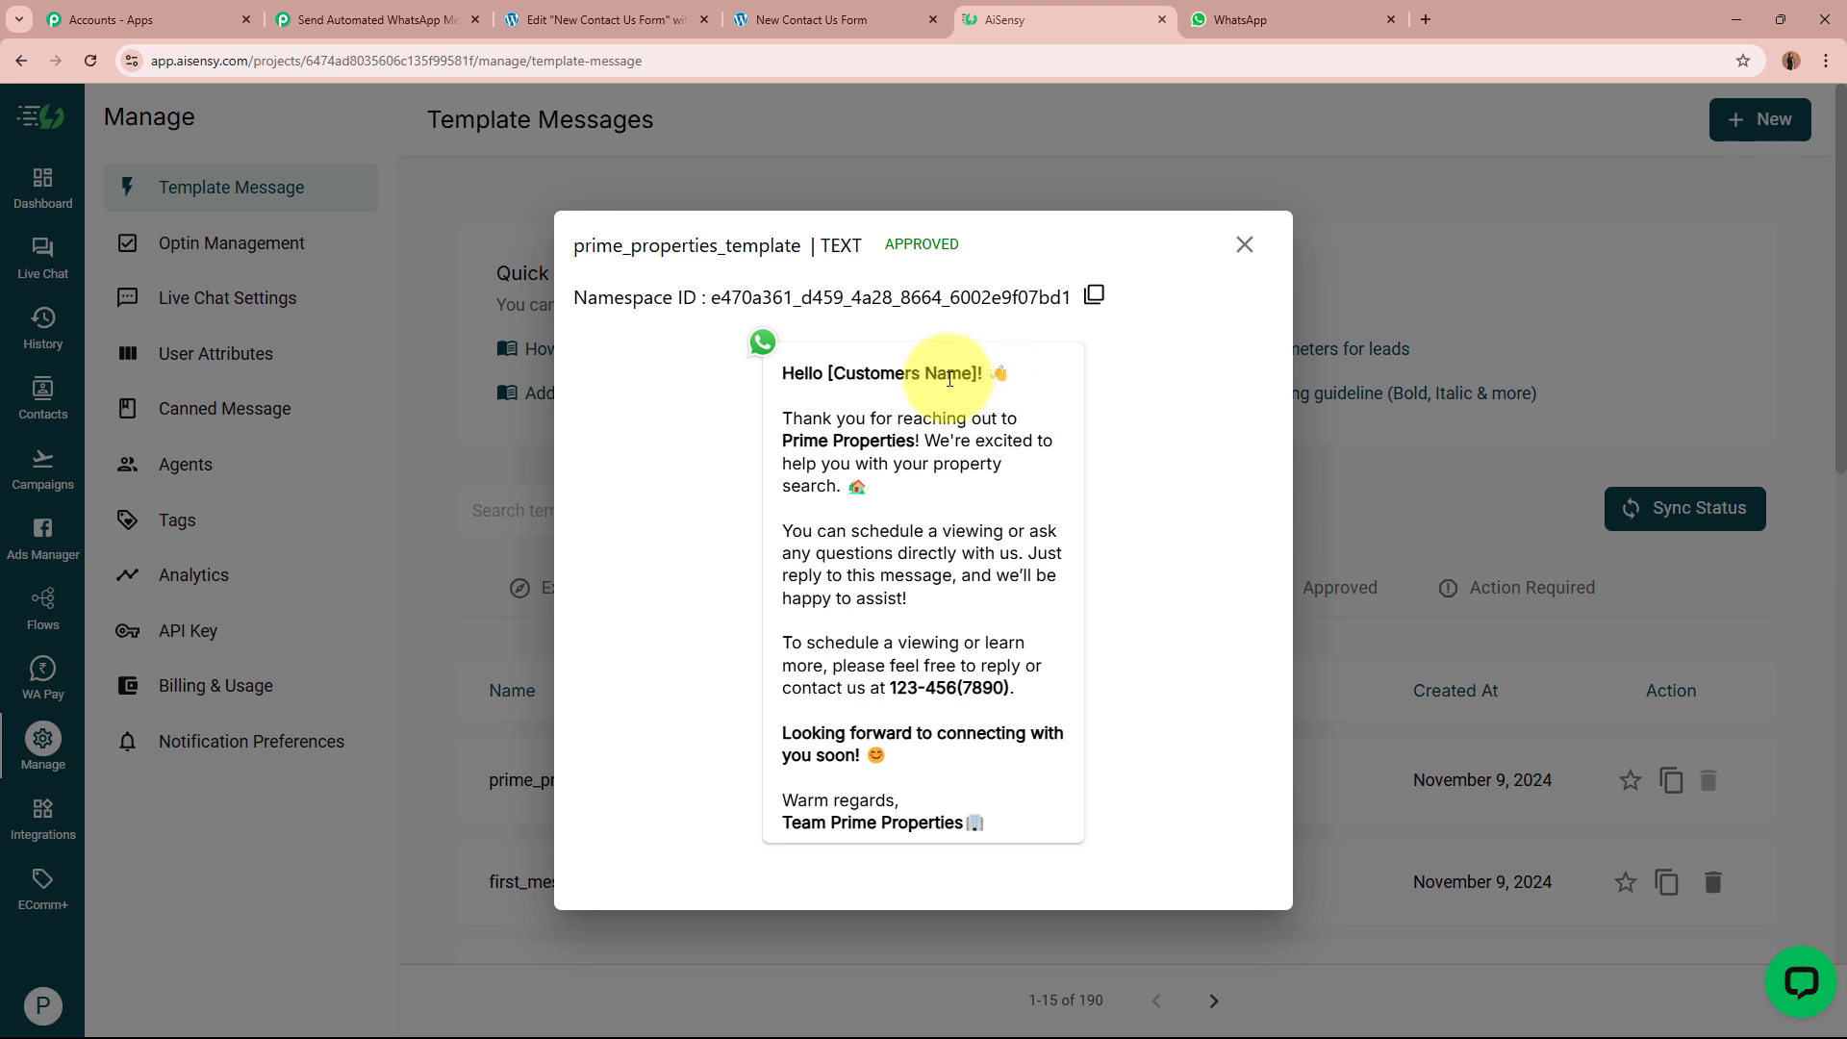
# Step: Walk through the thank-you, viewing, contact-us and closing paragraphs, then expand Pabbly's action step
pyautogui.moveTo(756, 416); pyautogui.dragTo(971, 473)
pyautogui.moveTo(784, 530); pyautogui.dragTo(1039, 597)
pyautogui.click(998, 610)
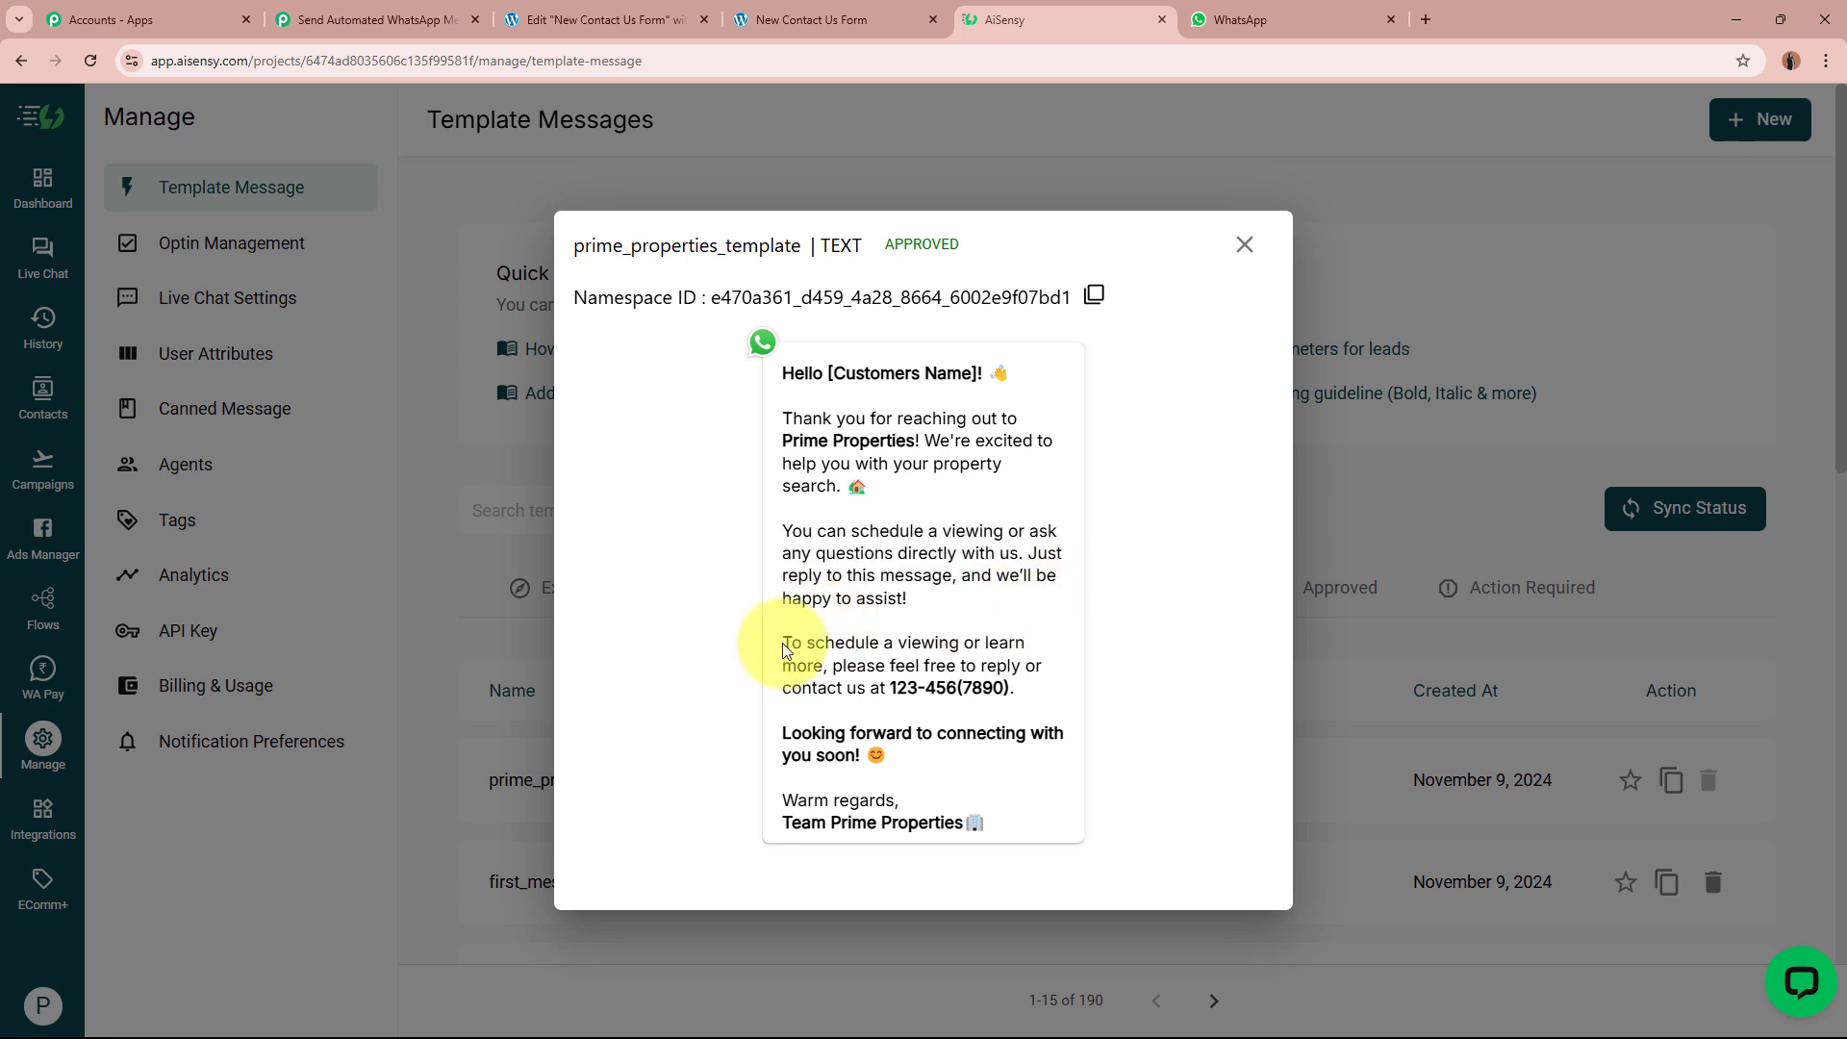
pyautogui.moveTo(800, 636); pyautogui.dragTo(1041, 692)
pyautogui.click(1041, 692)
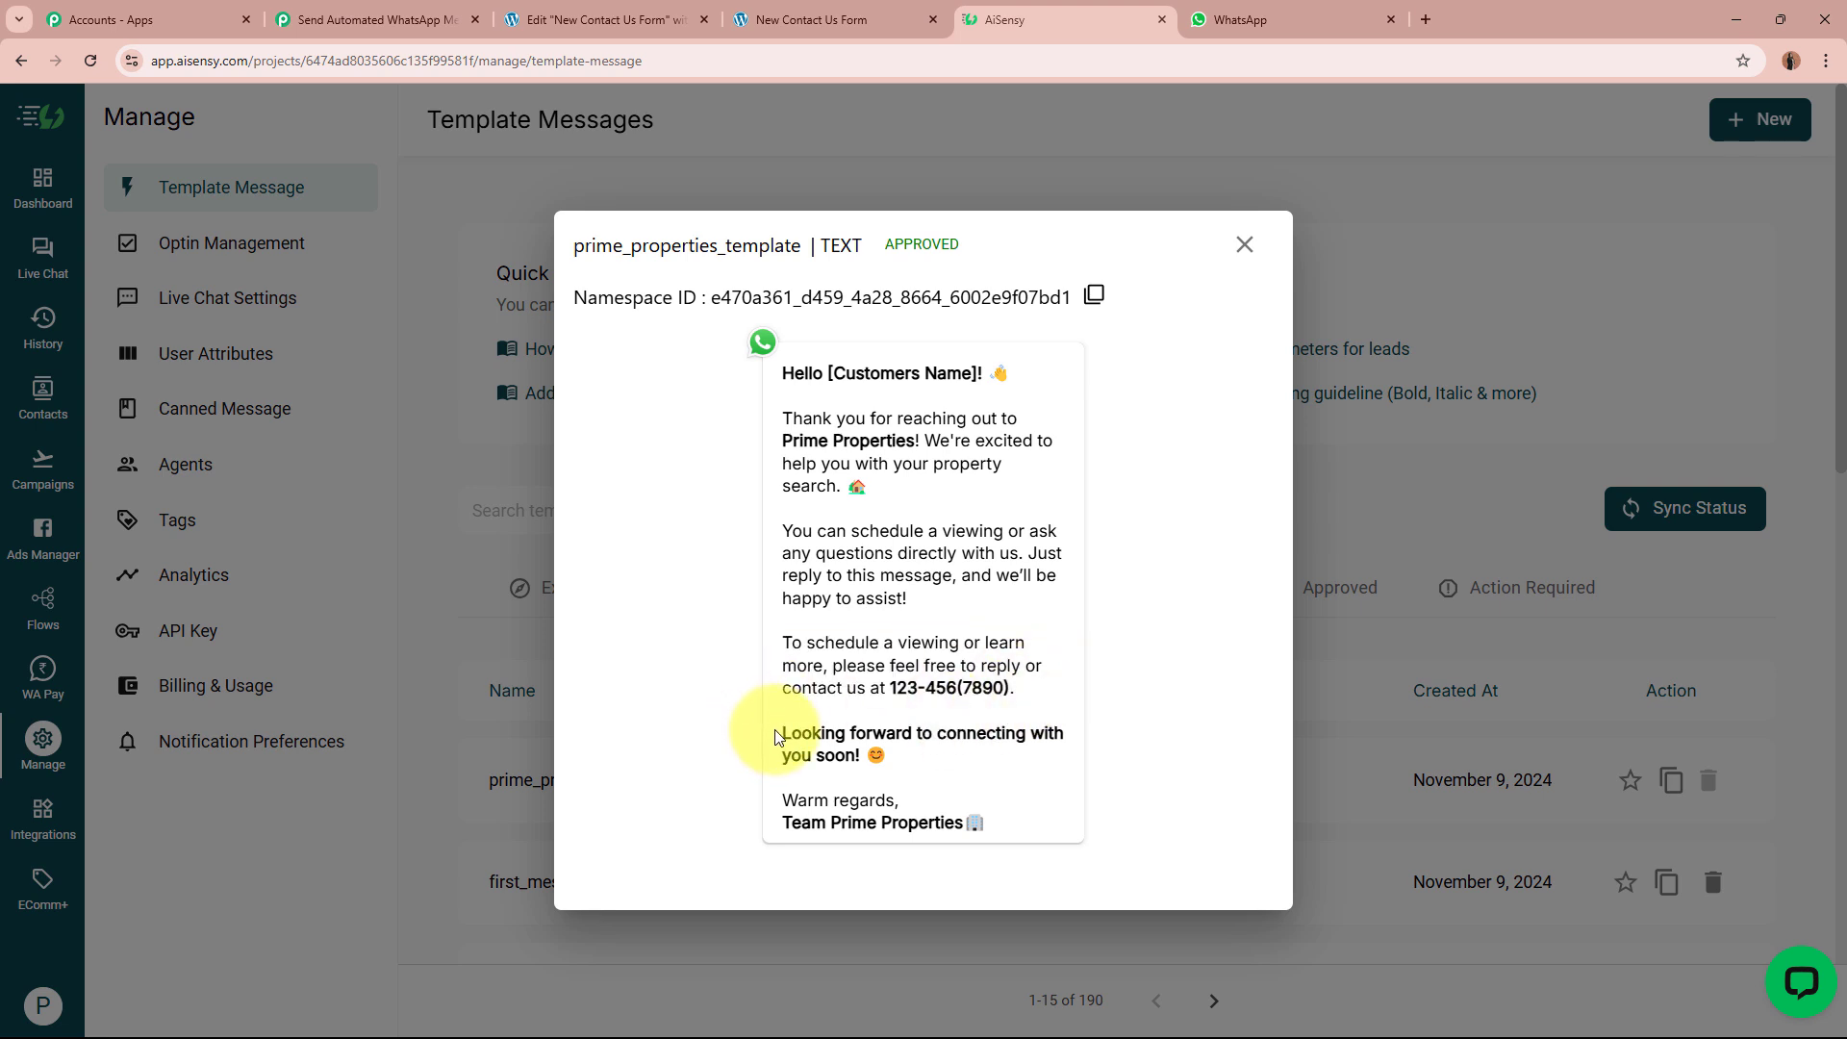
pyautogui.moveTo(776, 737); pyautogui.dragTo(1113, 824)
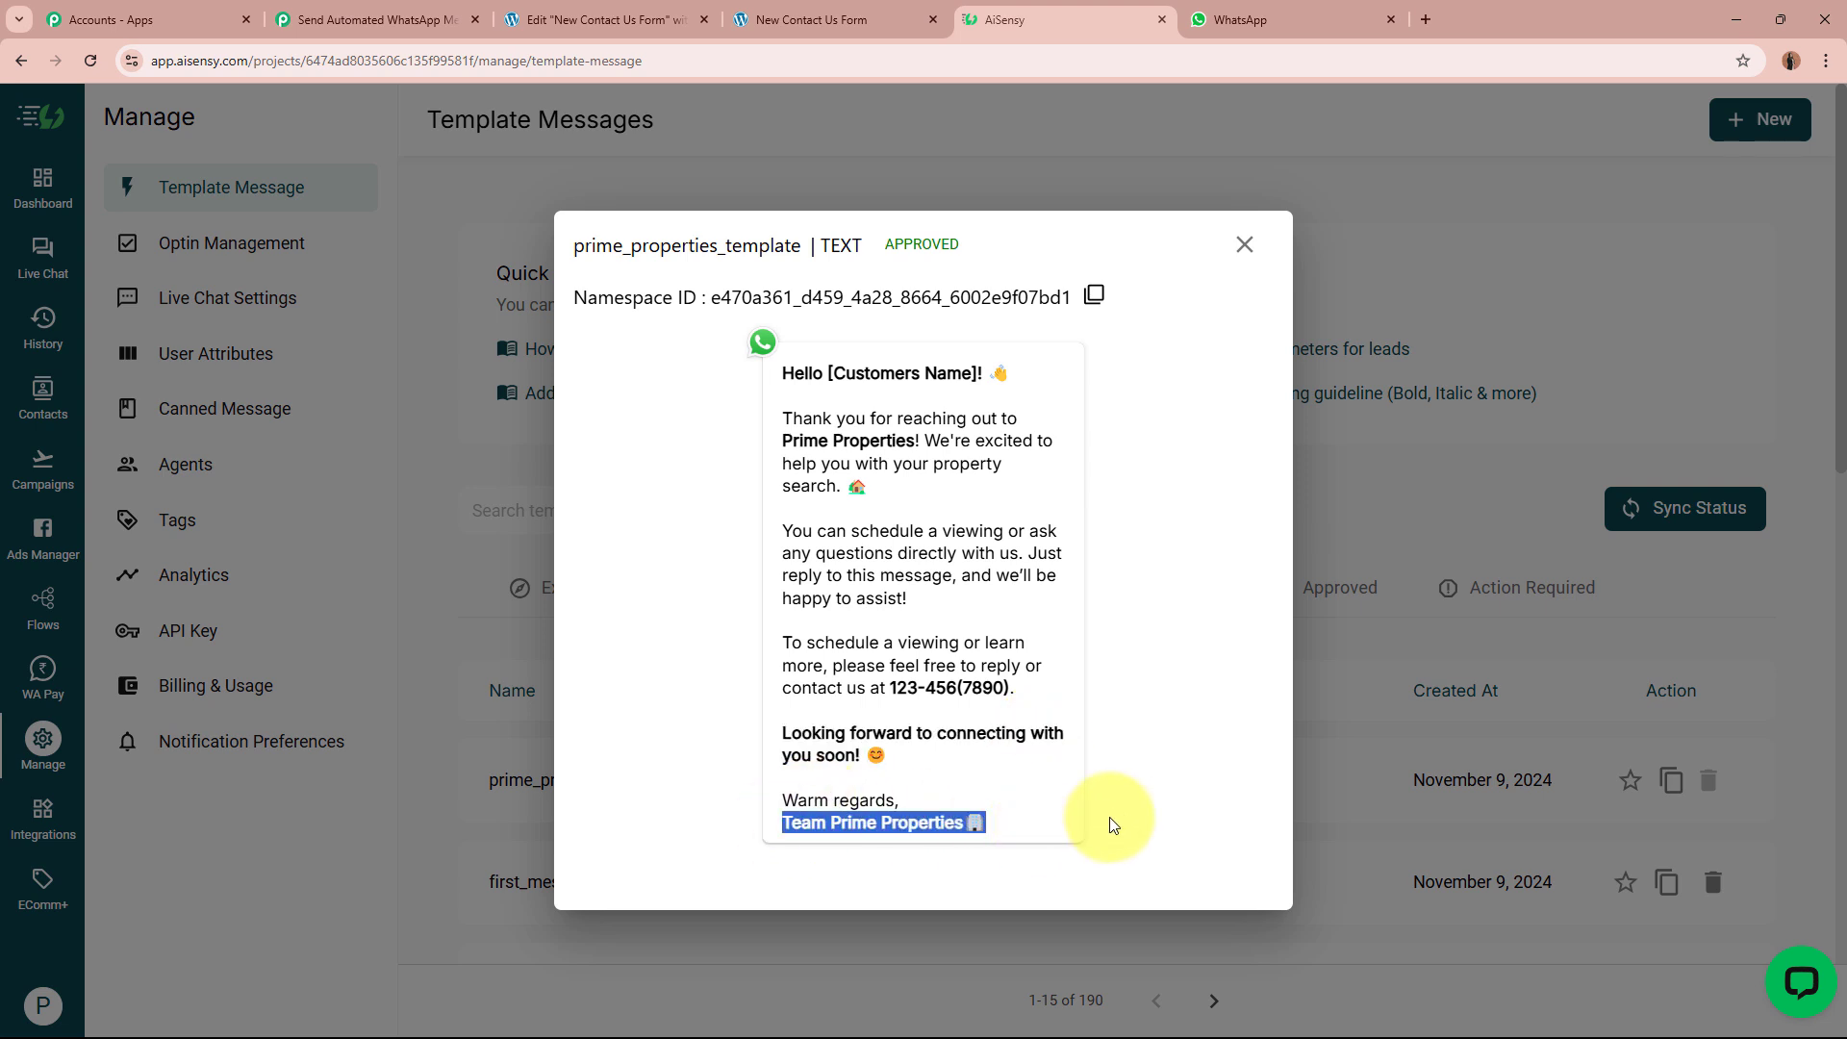
pyautogui.click(1221, 566)
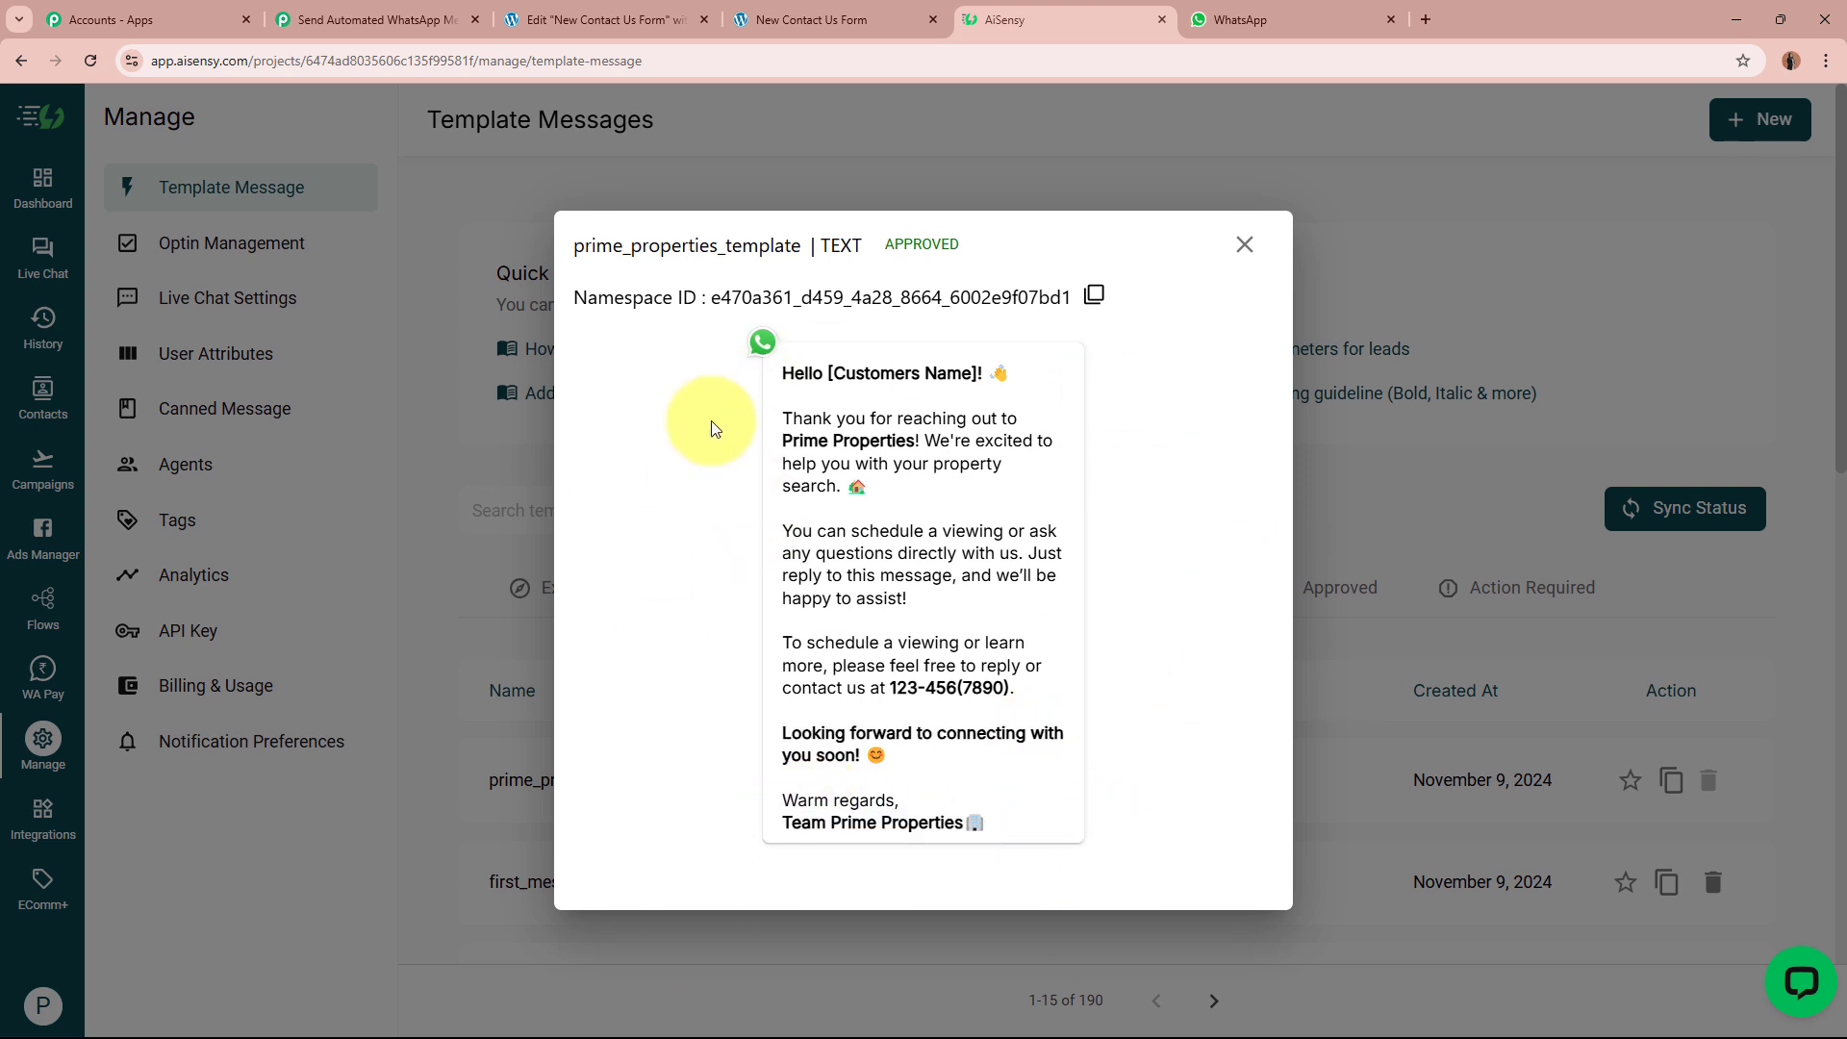
pyautogui.click(412, 20)
pyautogui.click(821, 716)
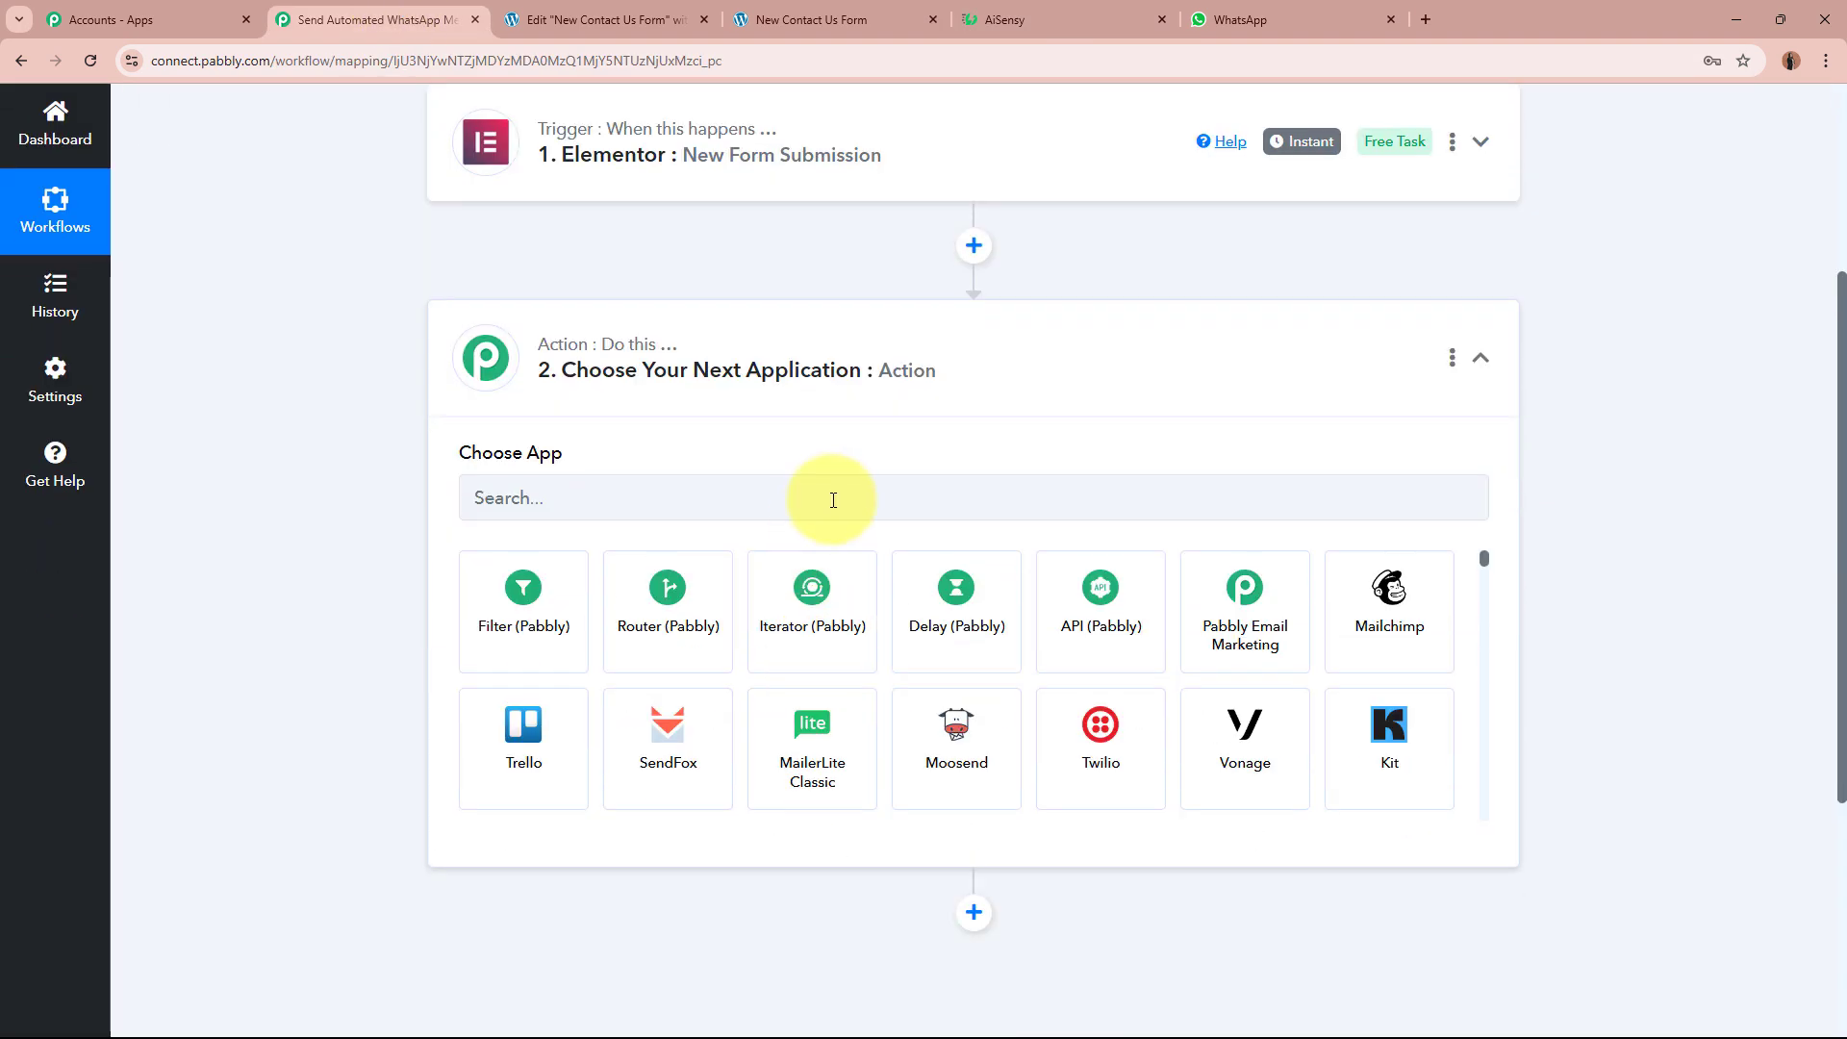
# Step: Set the action to WhatsApp by AiSensy with the Send Template Message event, then connect
pyautogui.click(832, 497)
pyautogui.write('A')
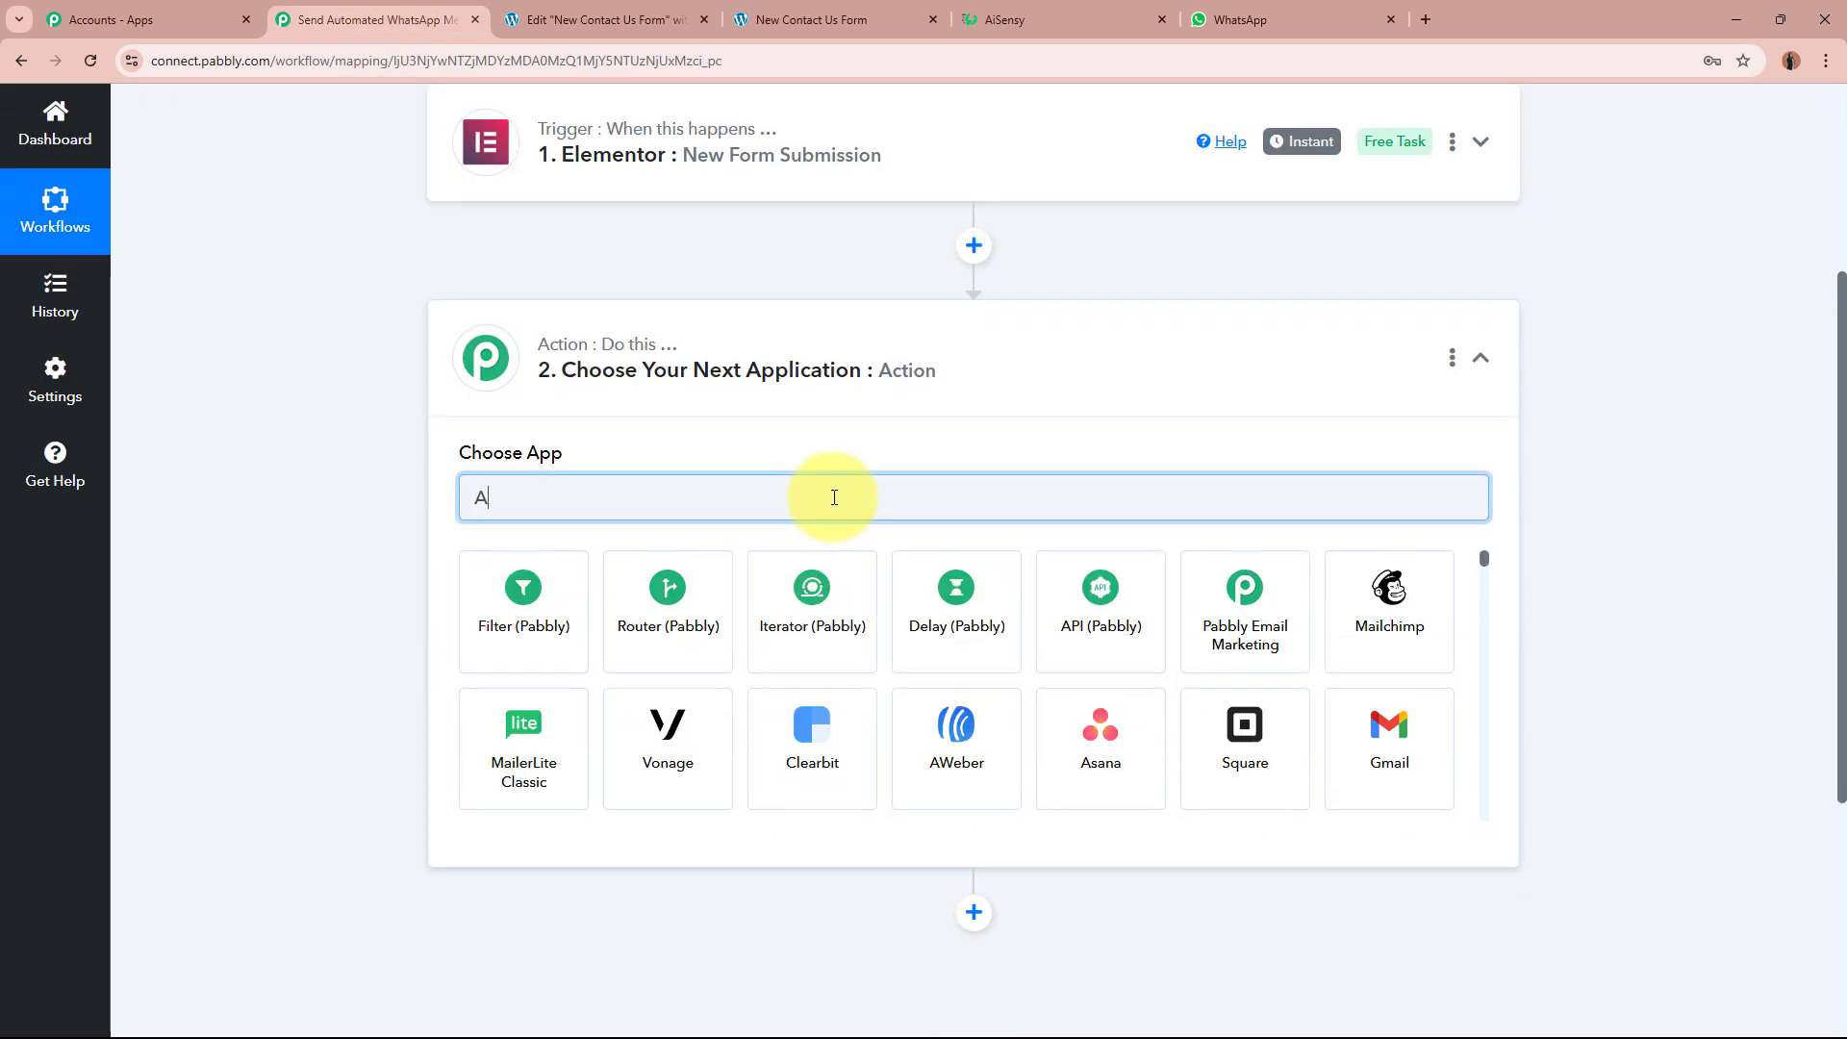
pyautogui.write('is')
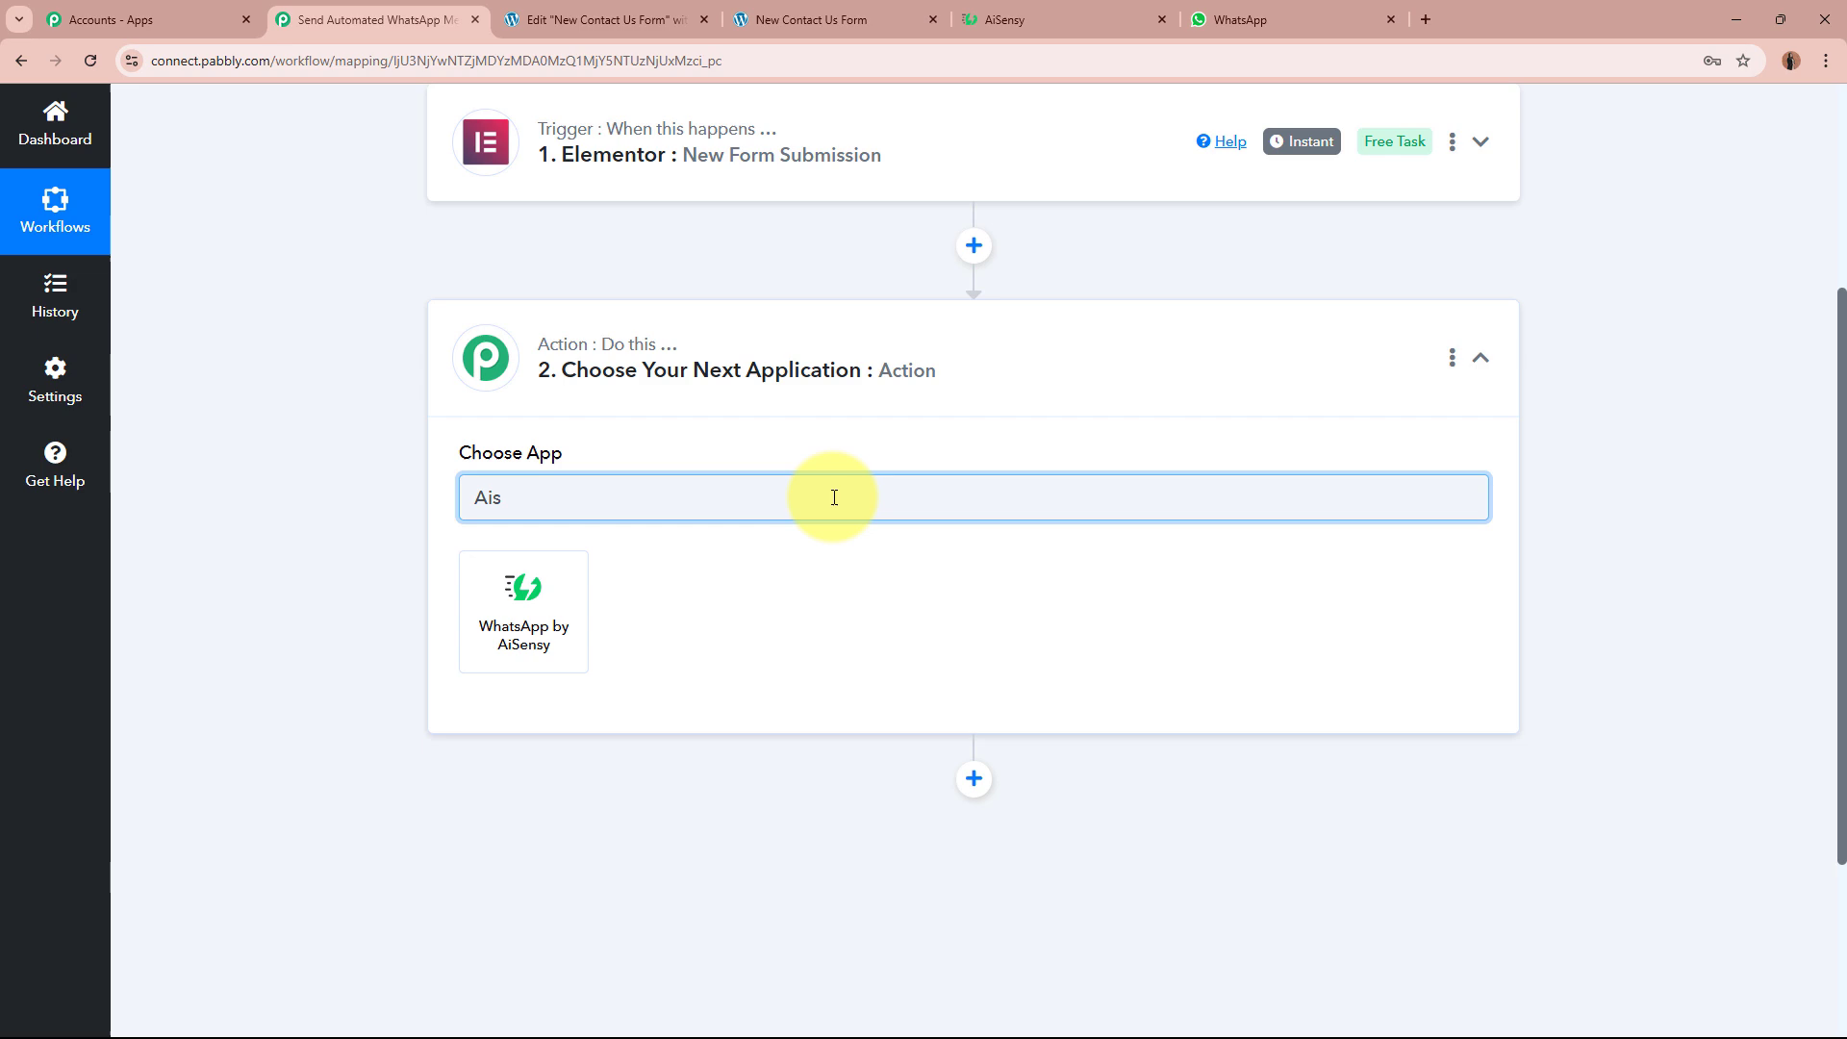
pyautogui.click(544, 627)
pyautogui.click(1020, 19)
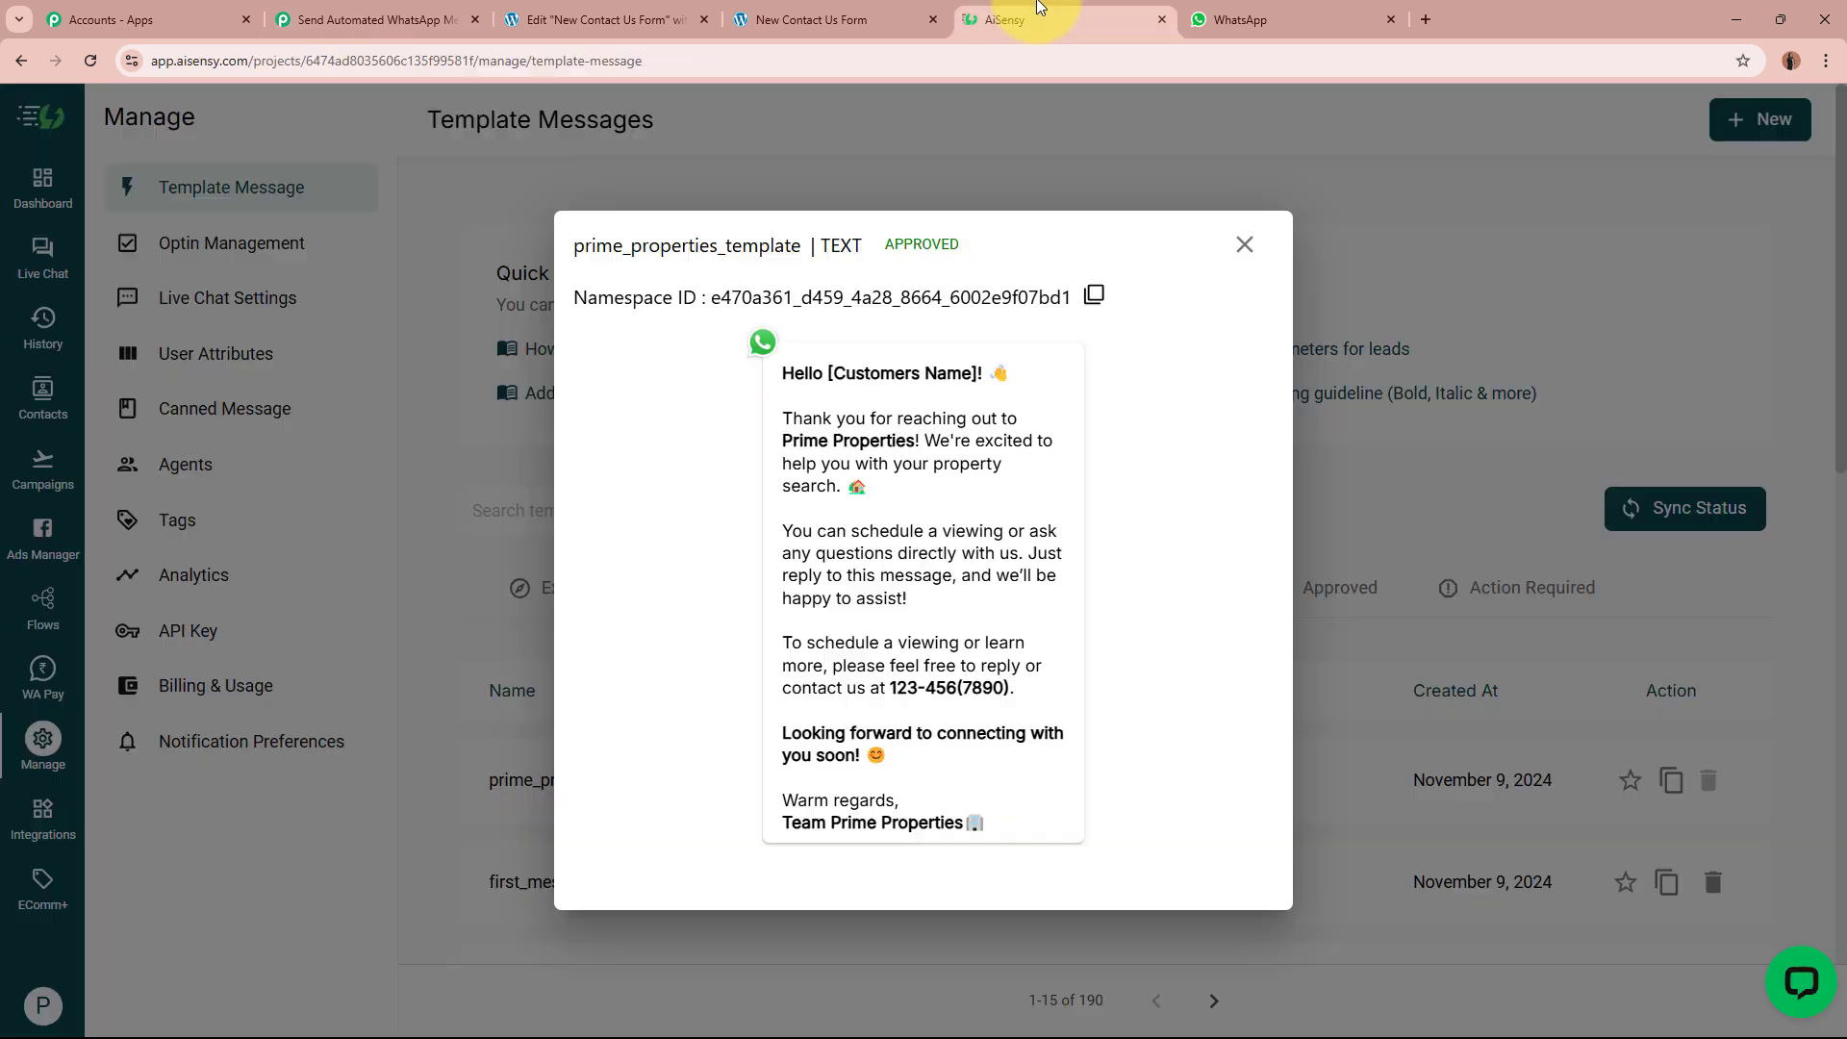
pyautogui.click(327, 19)
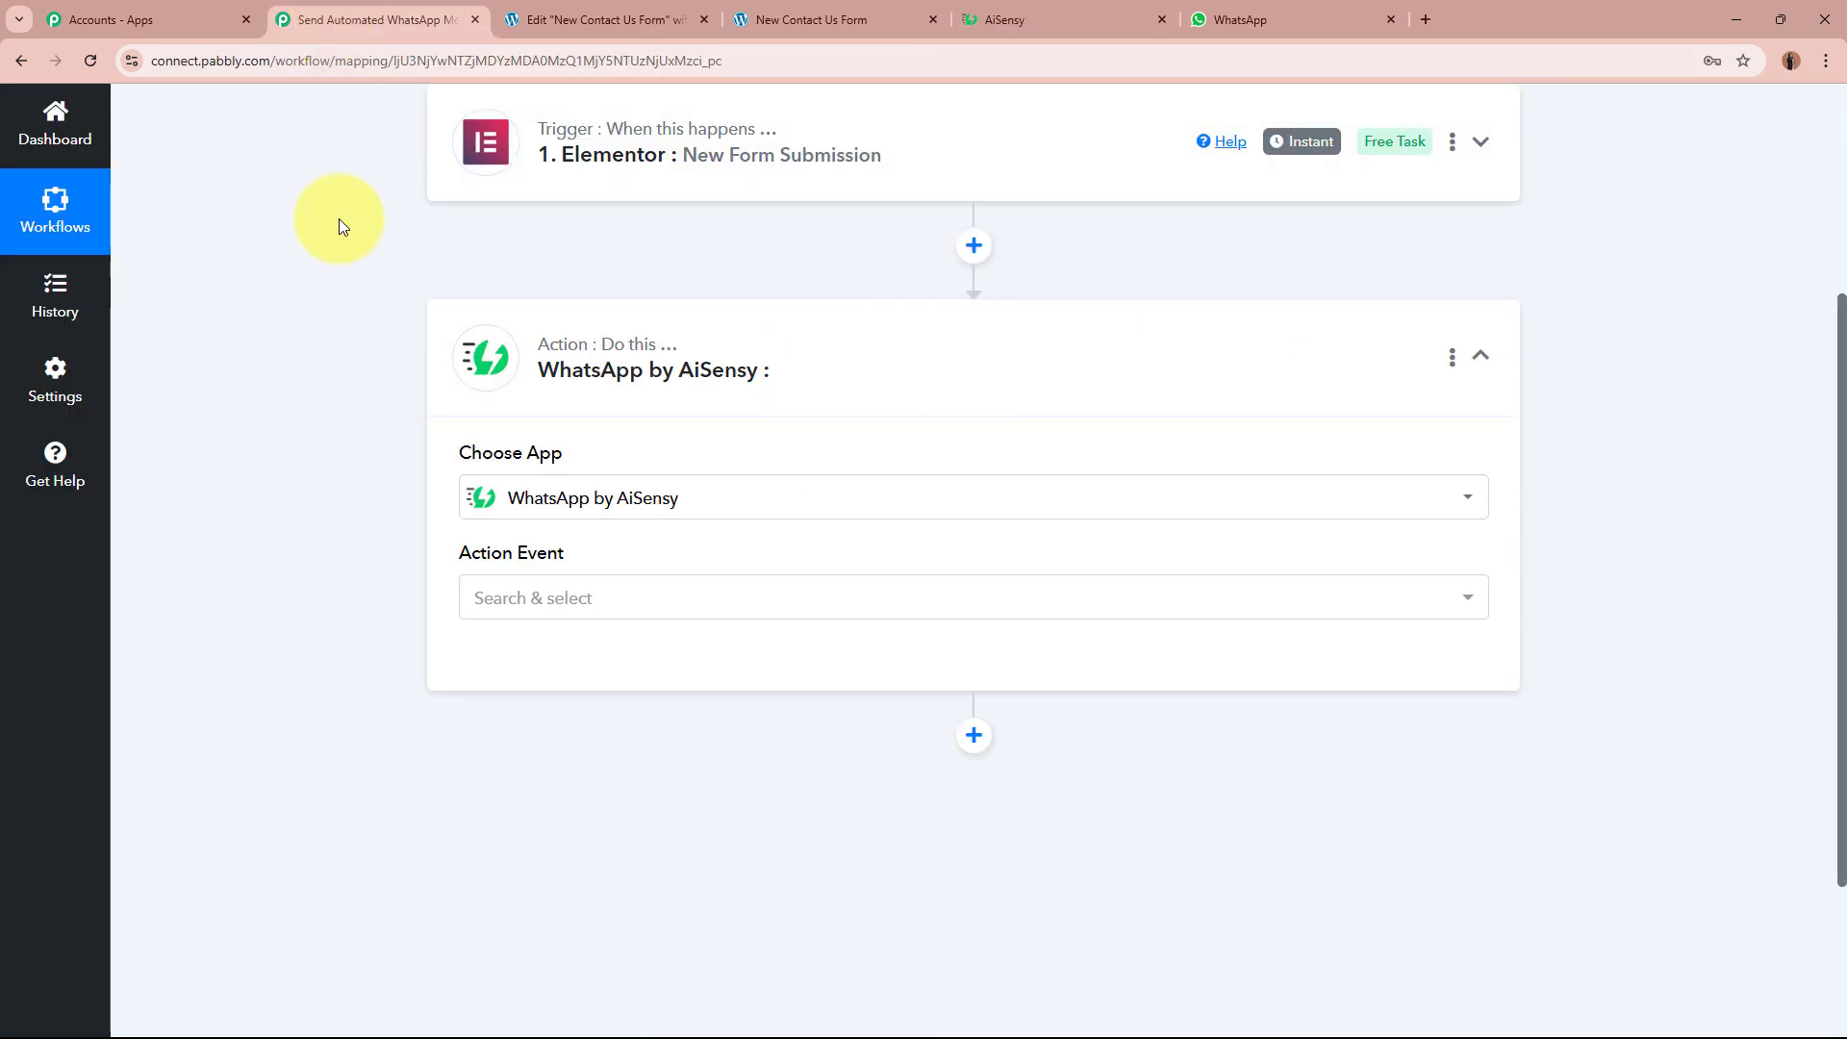
pyautogui.click(589, 601)
pyautogui.click(616, 736)
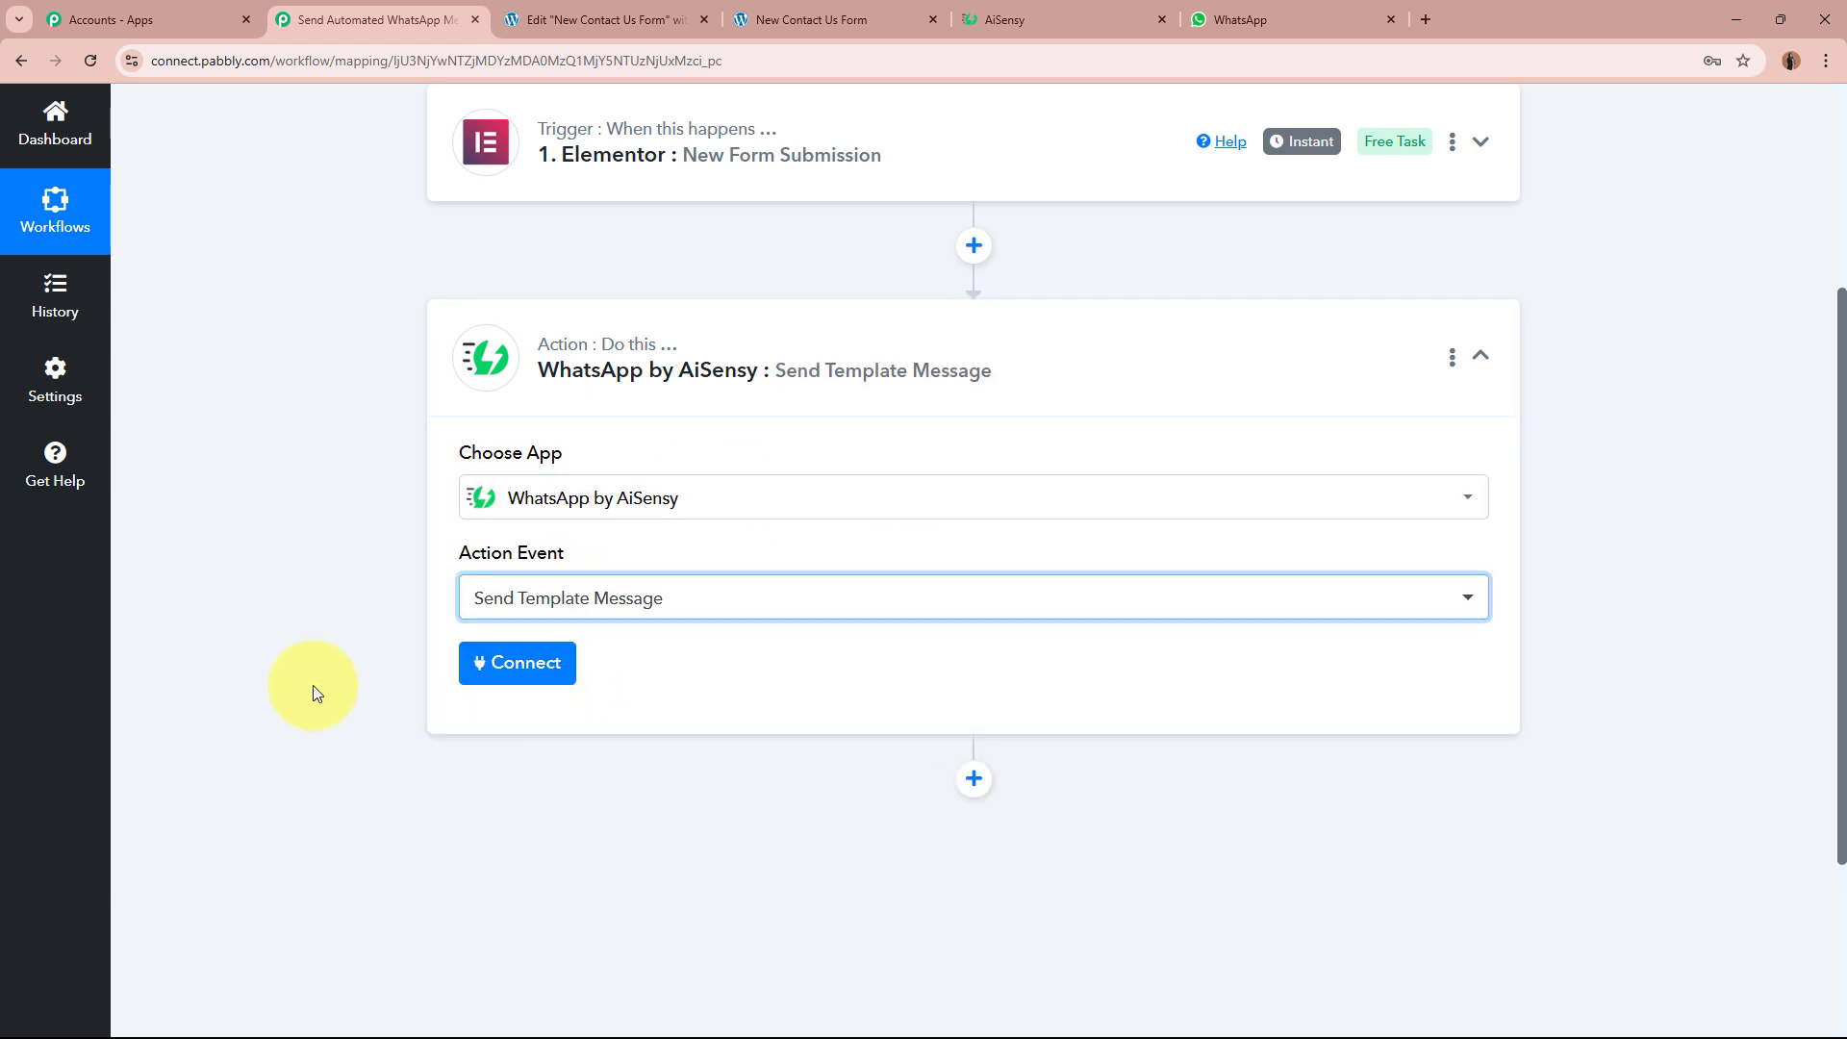
pyautogui.click(487, 665)
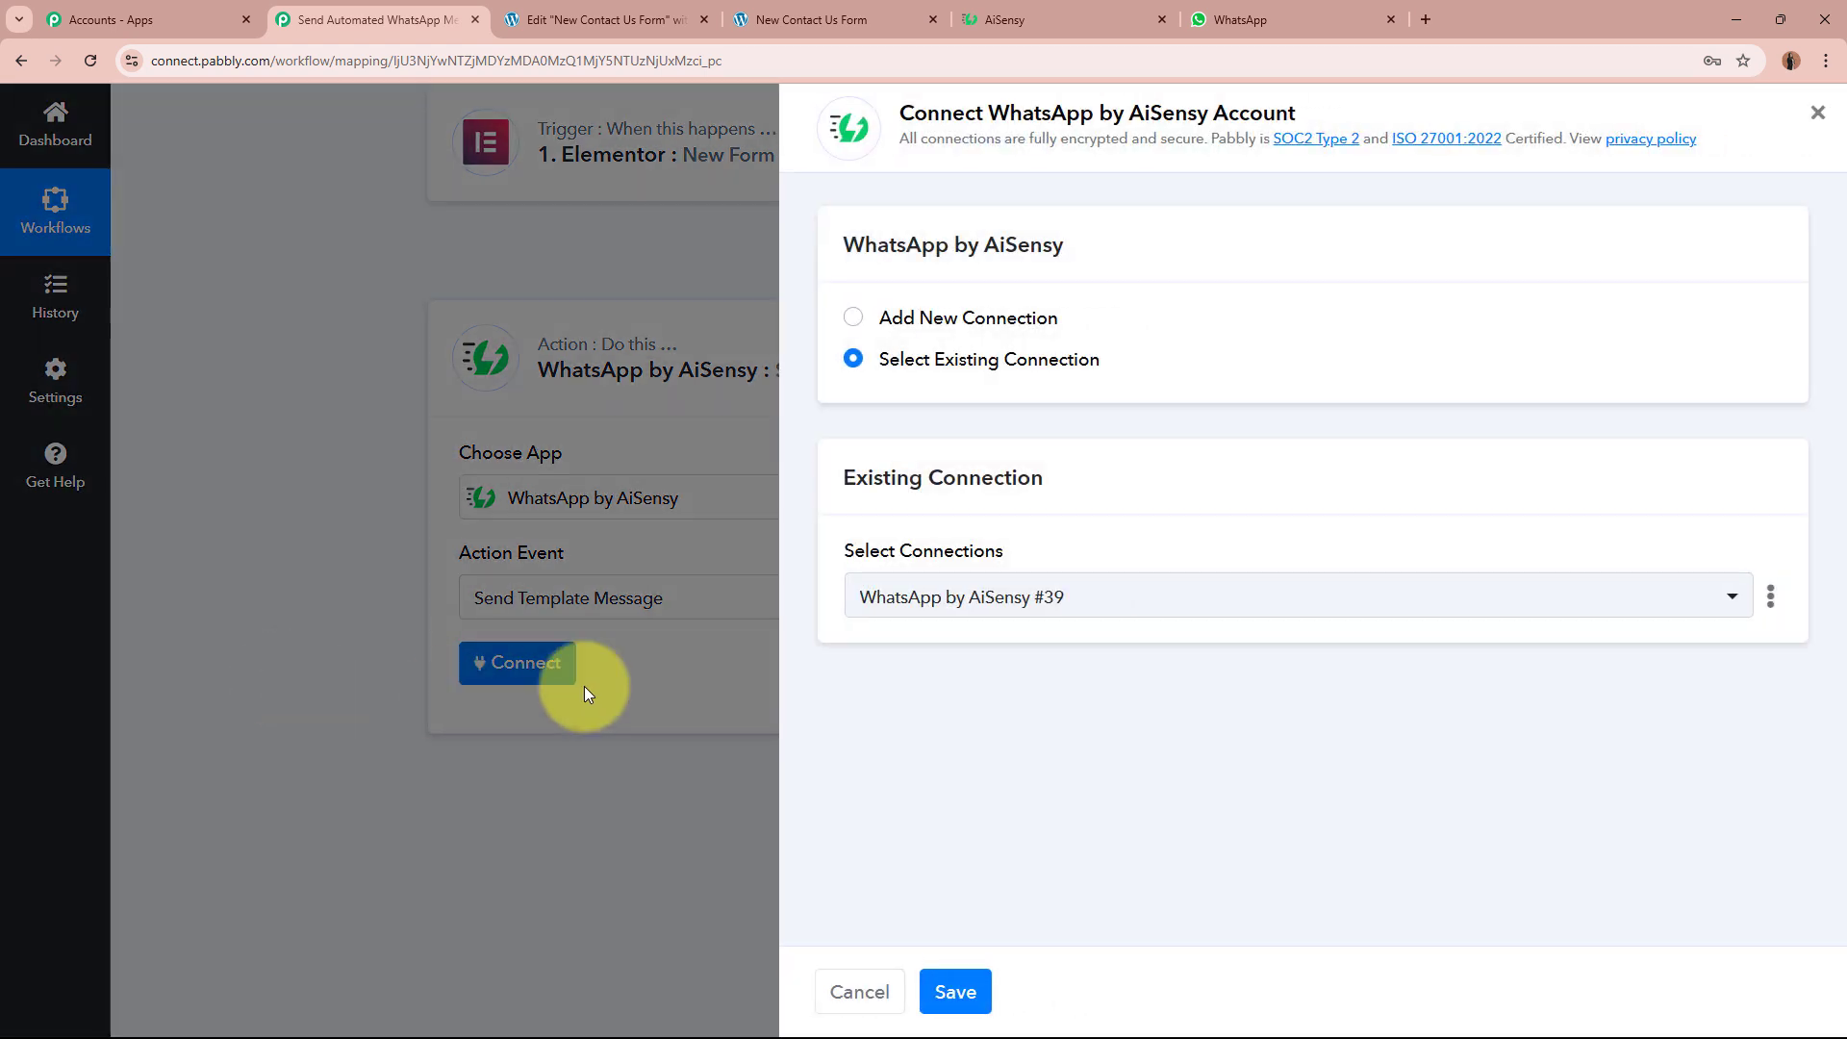
# Step: Choose to add a new connection and review the API Key field and its help text
pyautogui.click(853, 317)
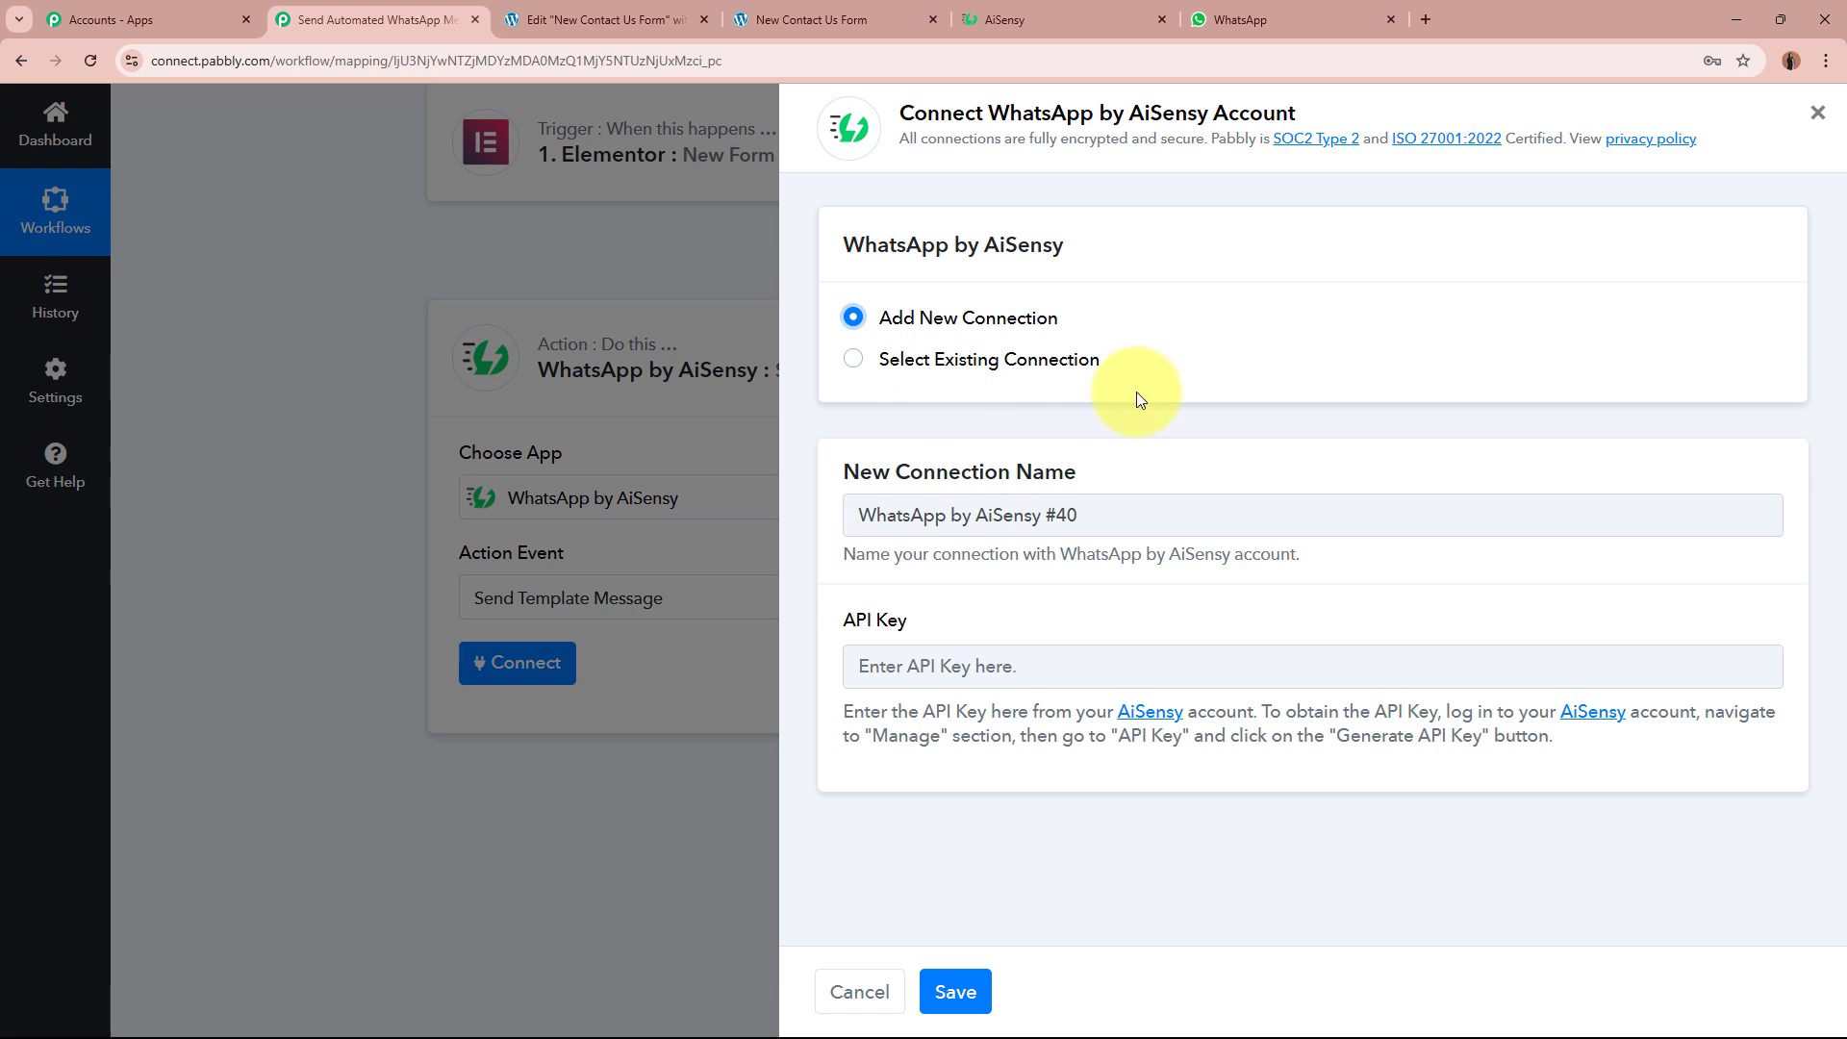
pyautogui.moveTo(844, 618); pyautogui.dragTo(919, 603)
pyautogui.click(920, 601)
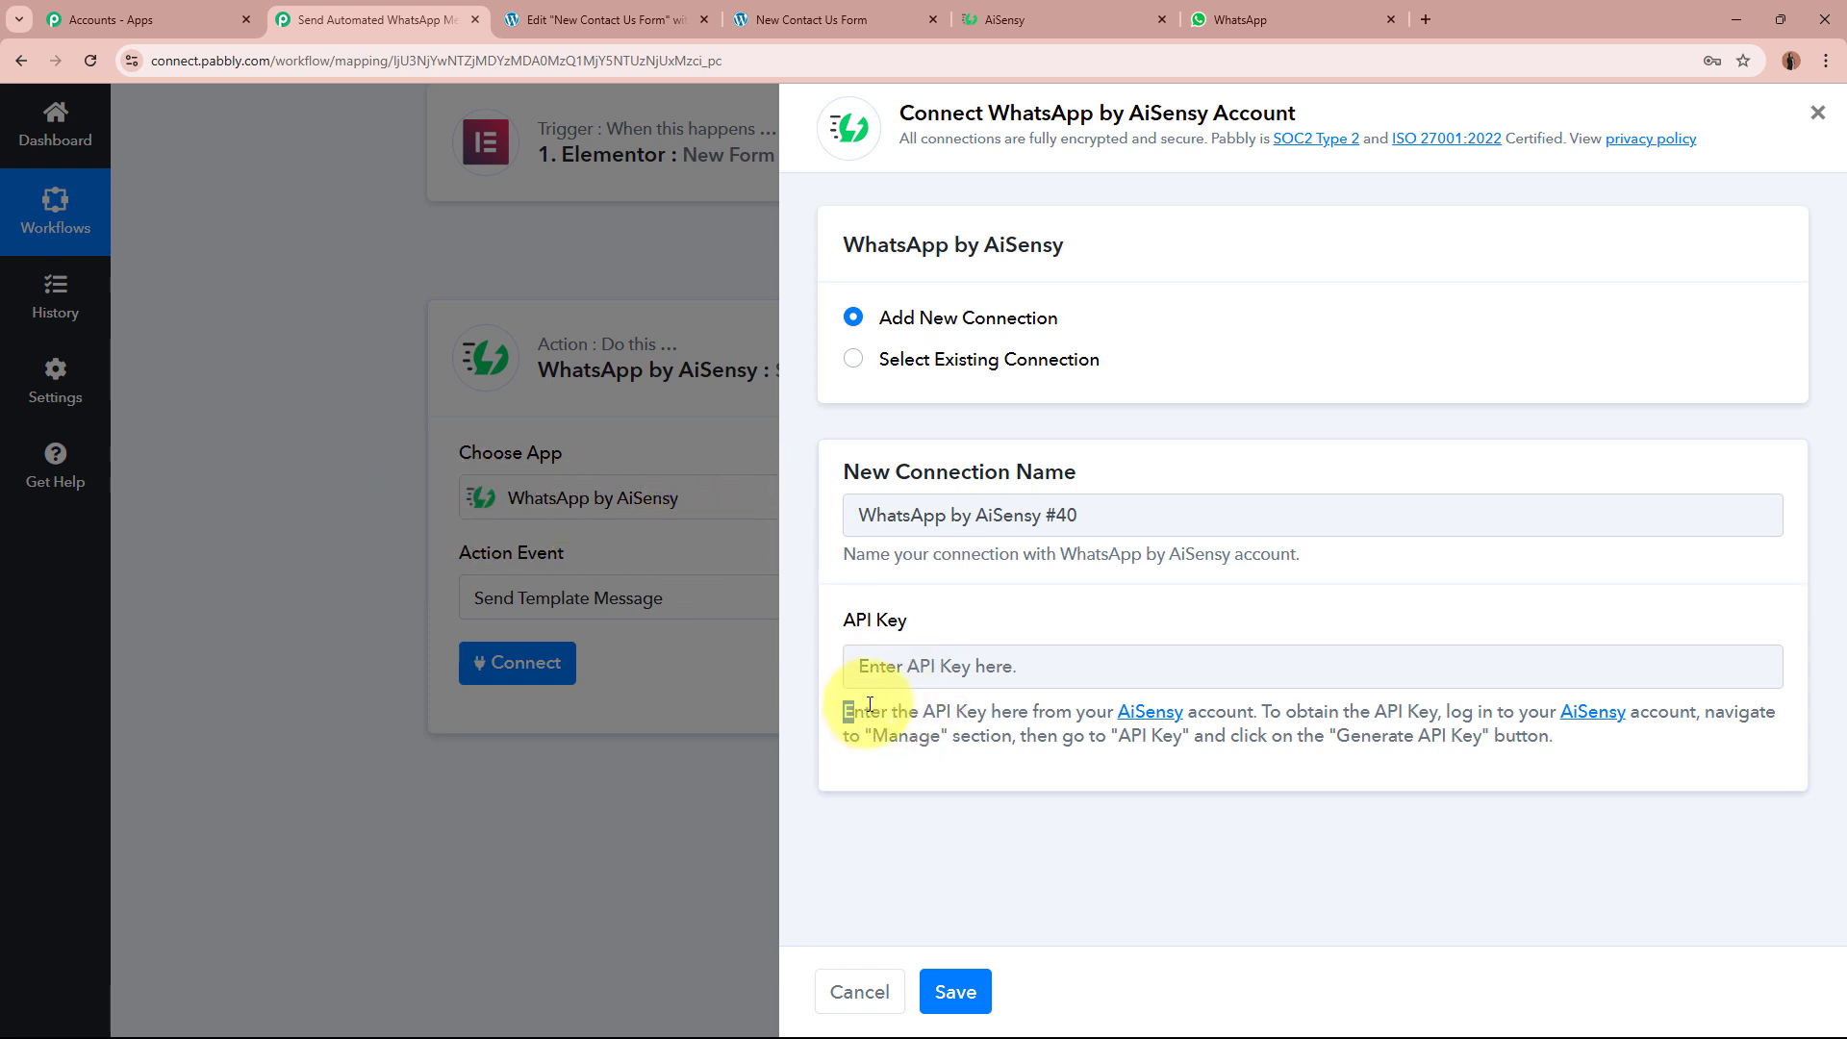
pyautogui.moveTo(870, 705); pyautogui.dragTo(1558, 742)
pyautogui.click(1586, 752)
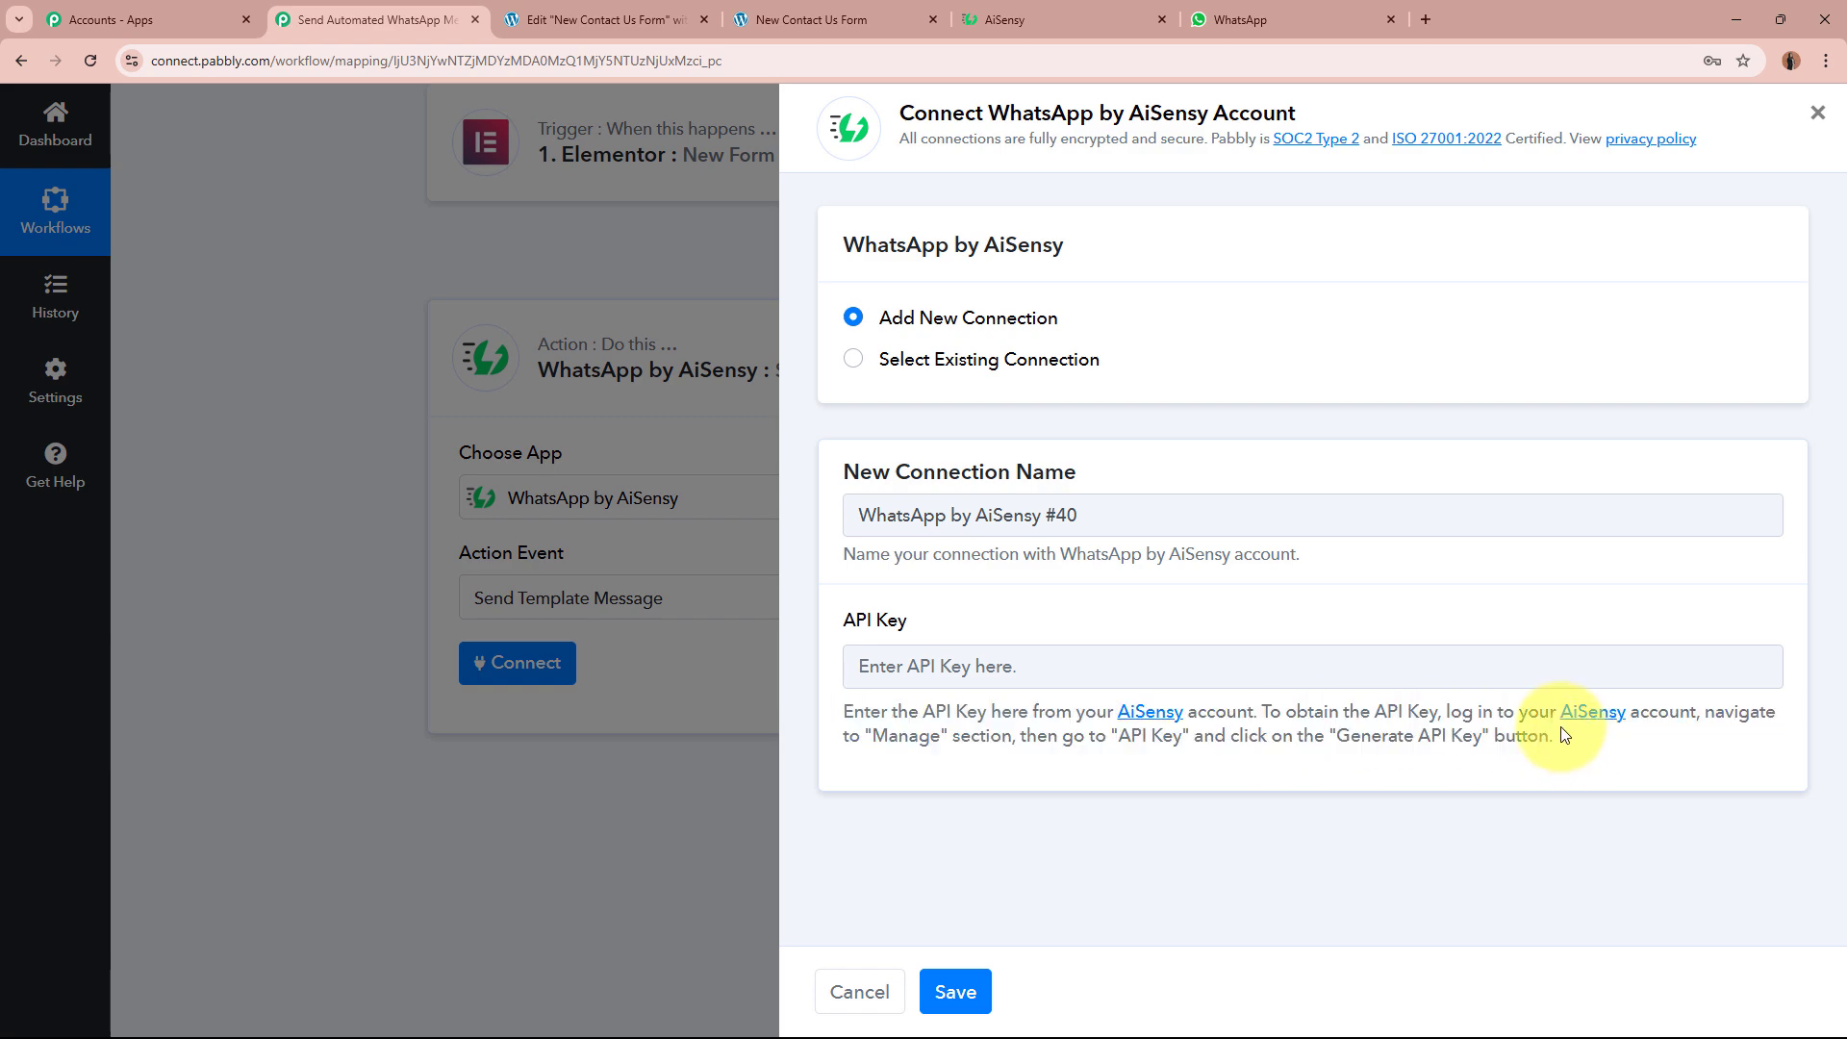
# Step: Copy the API key from AiSensy's Manage > API Key page, paste it and save the connection
pyautogui.click(1020, 19)
pyautogui.click(1250, 248)
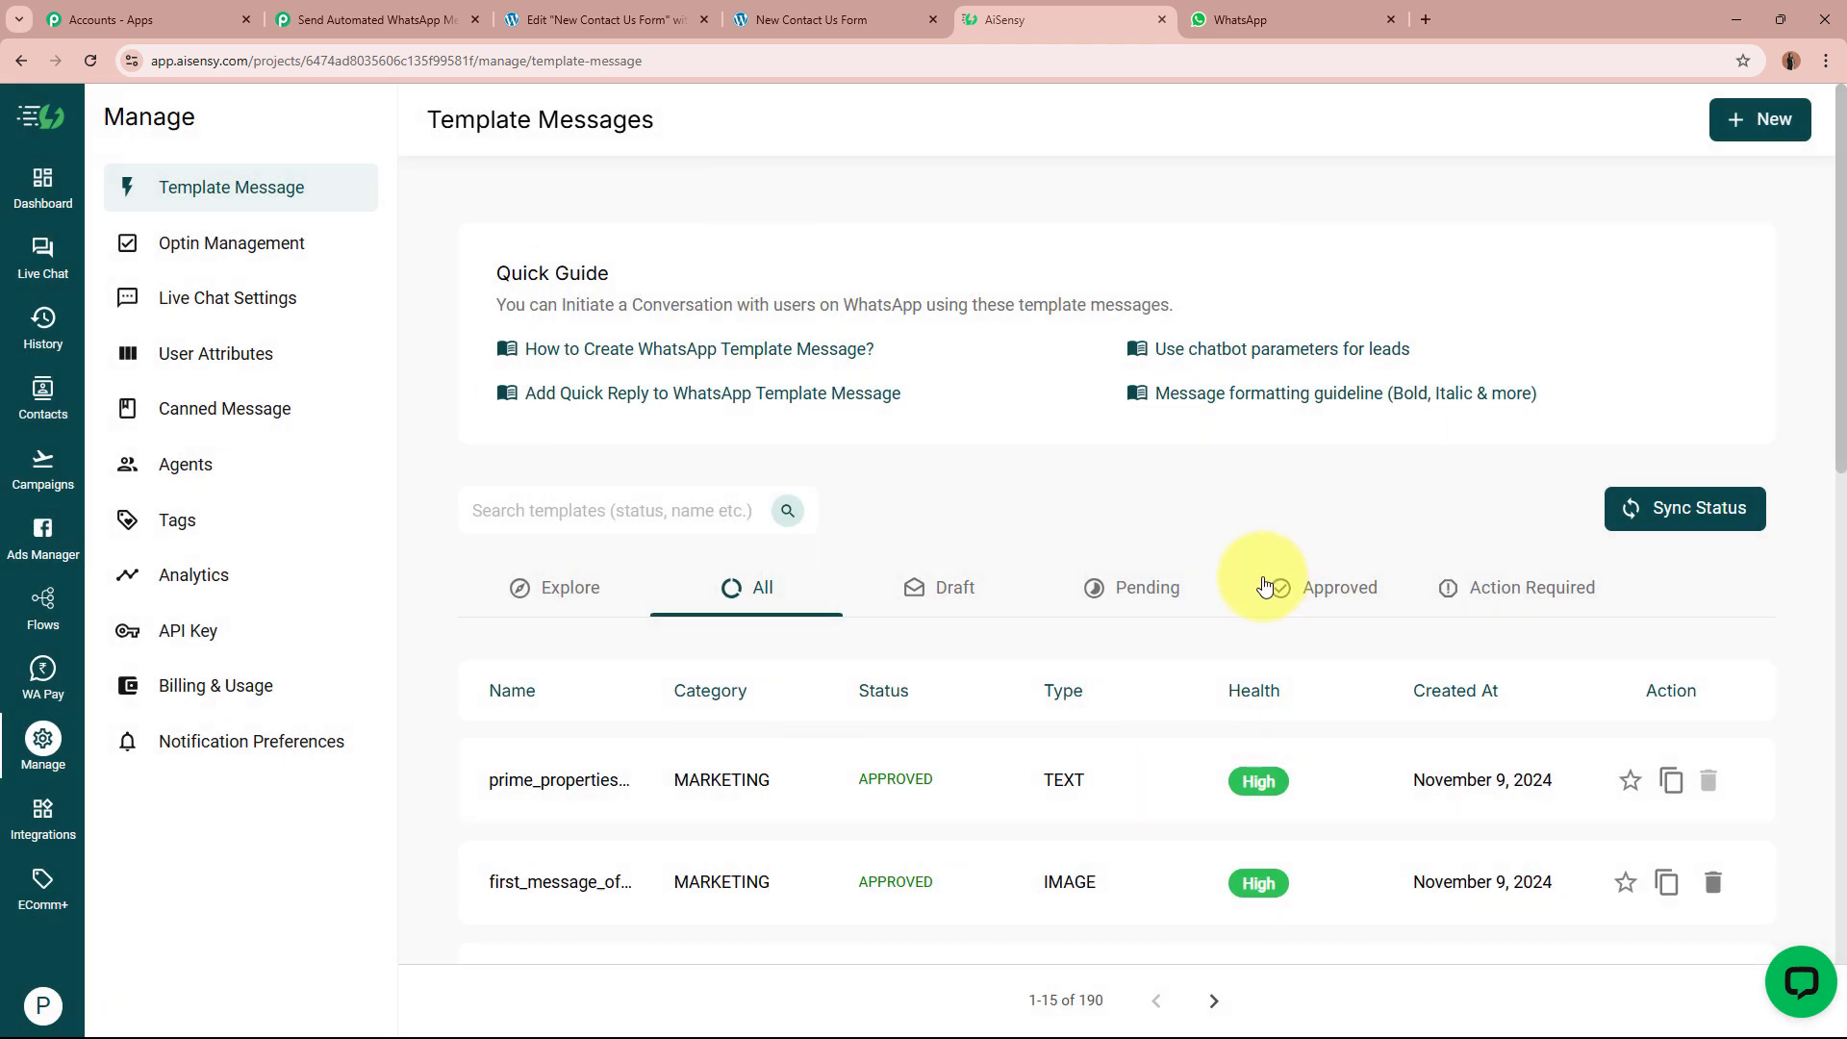
pyautogui.click(30, 750)
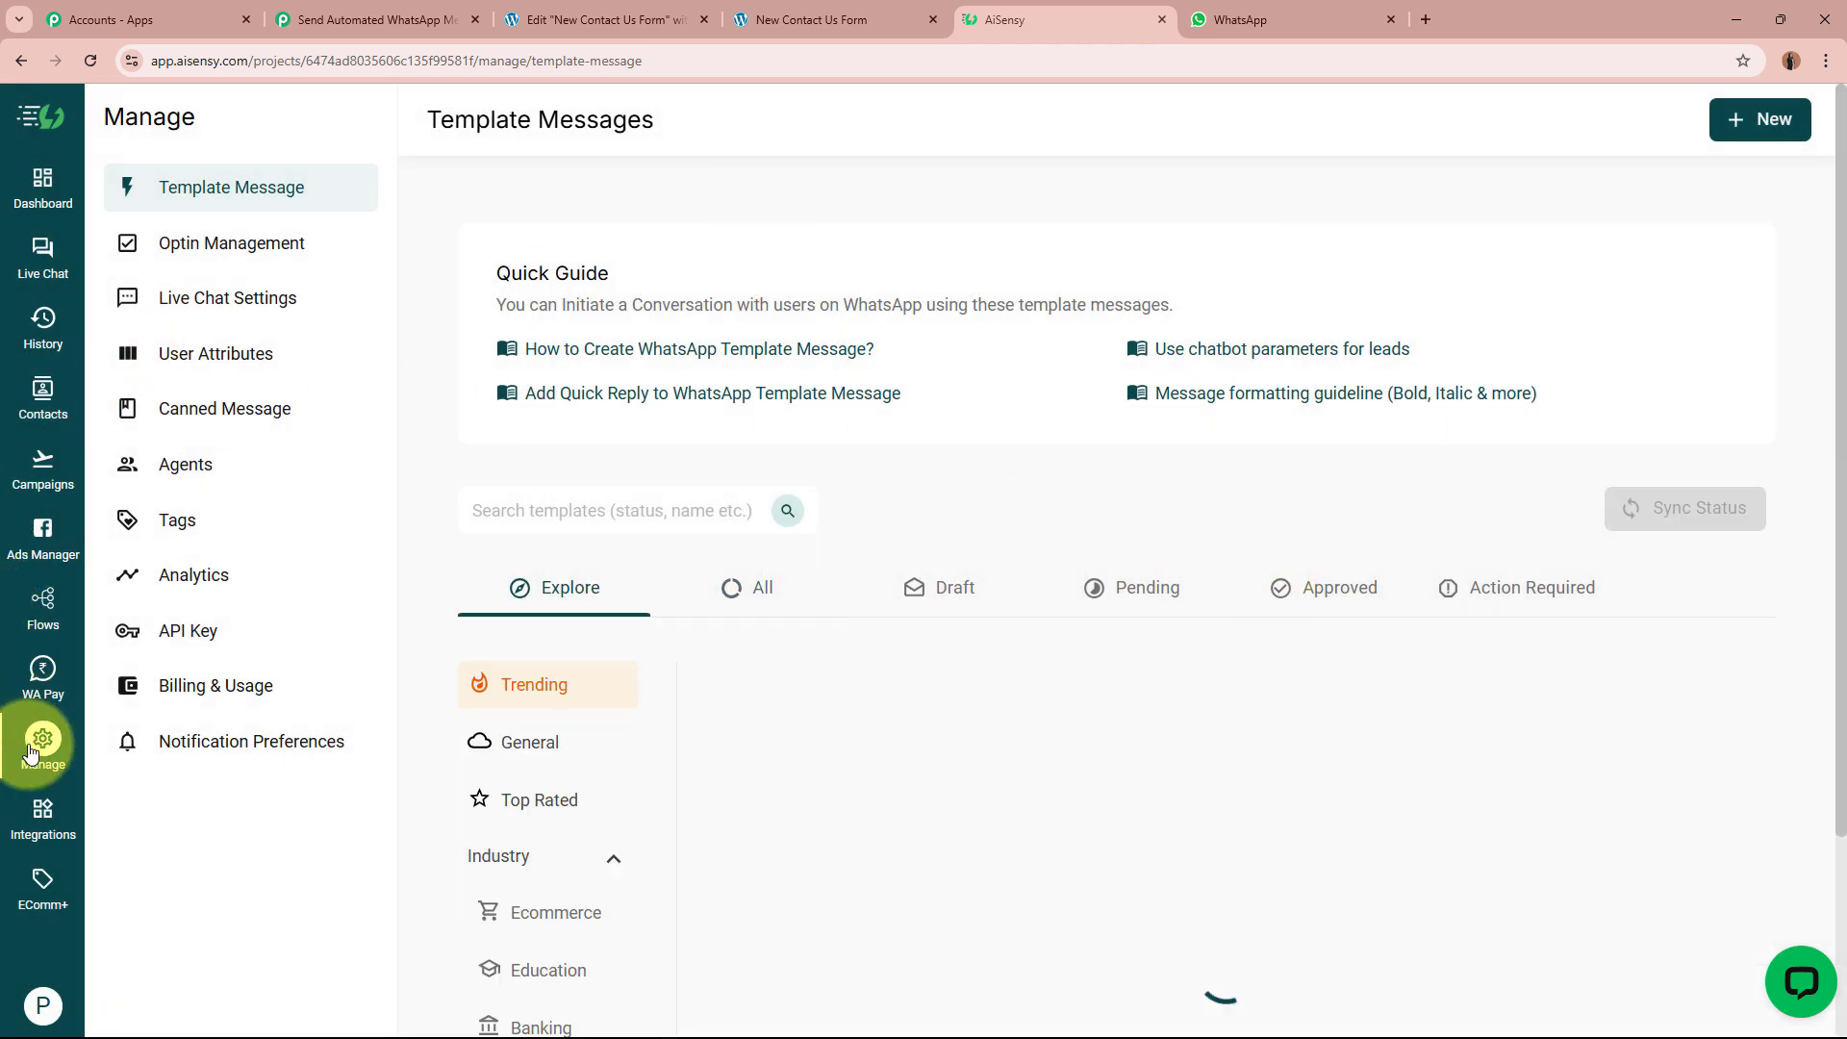
pyautogui.click(242, 640)
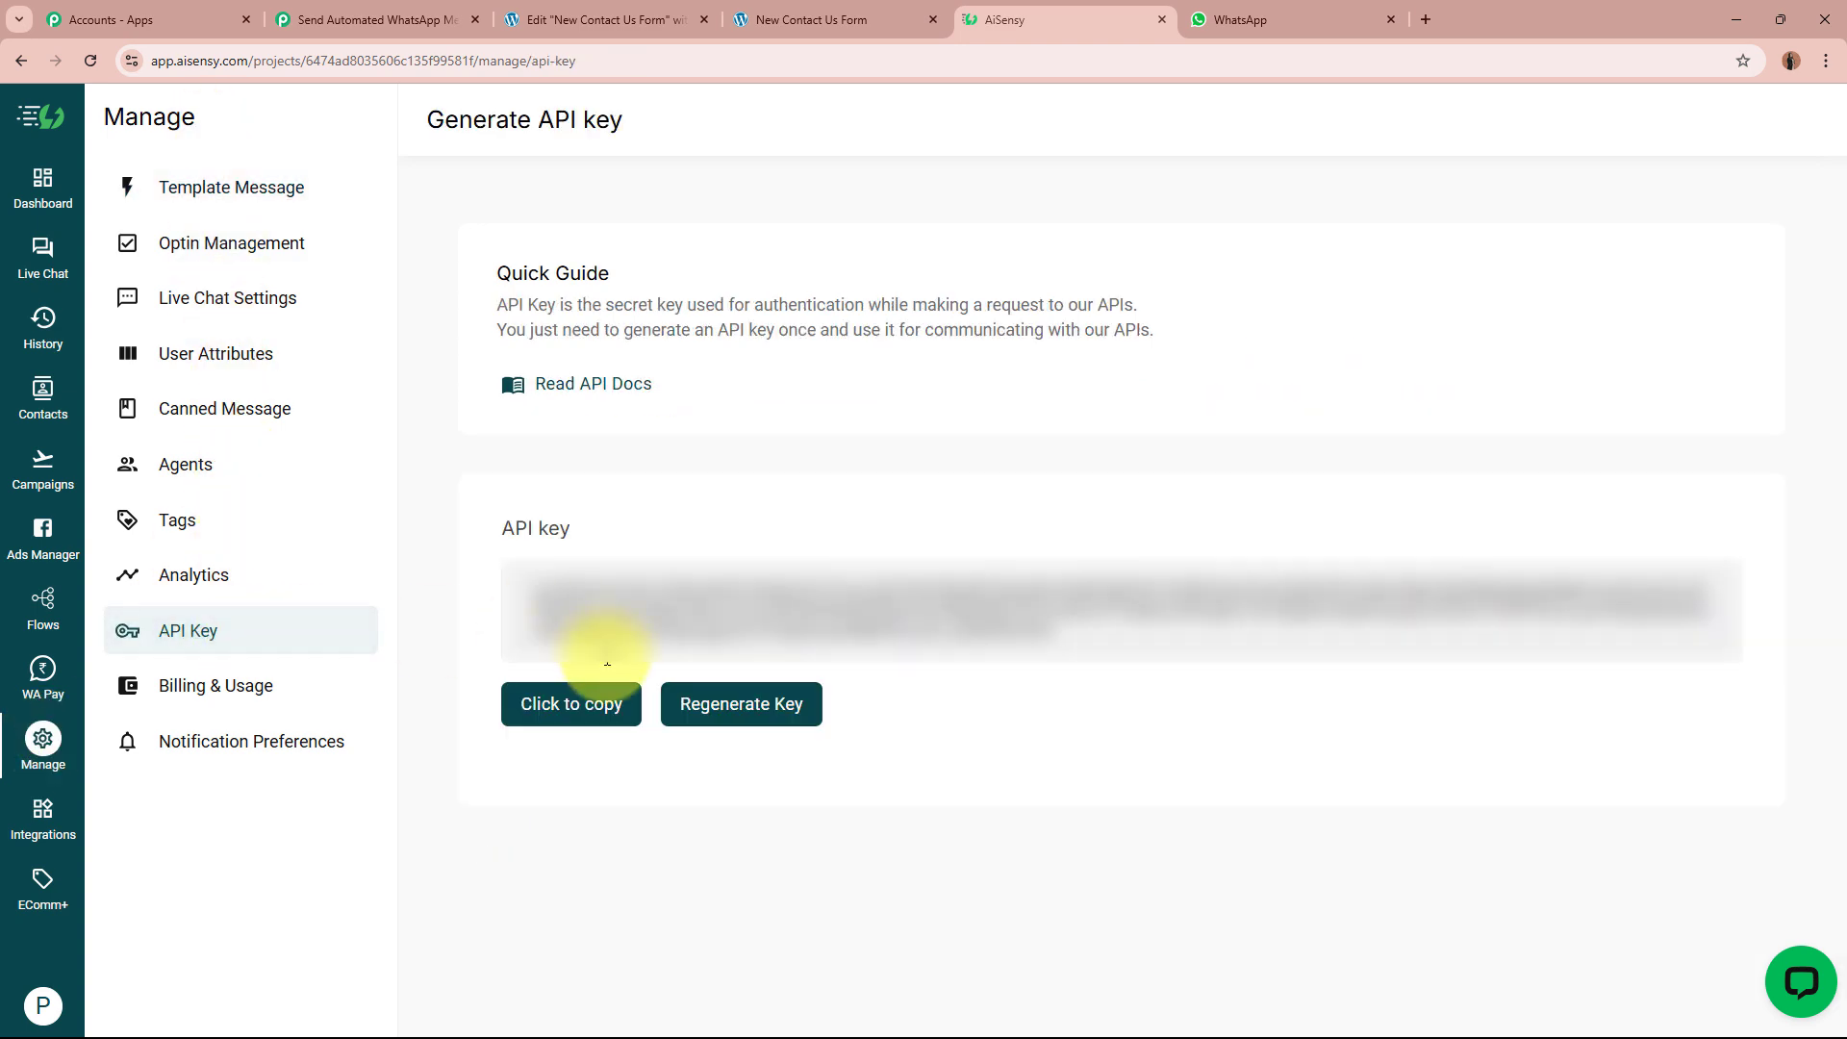
pyautogui.click(592, 700)
pyautogui.click(356, 12)
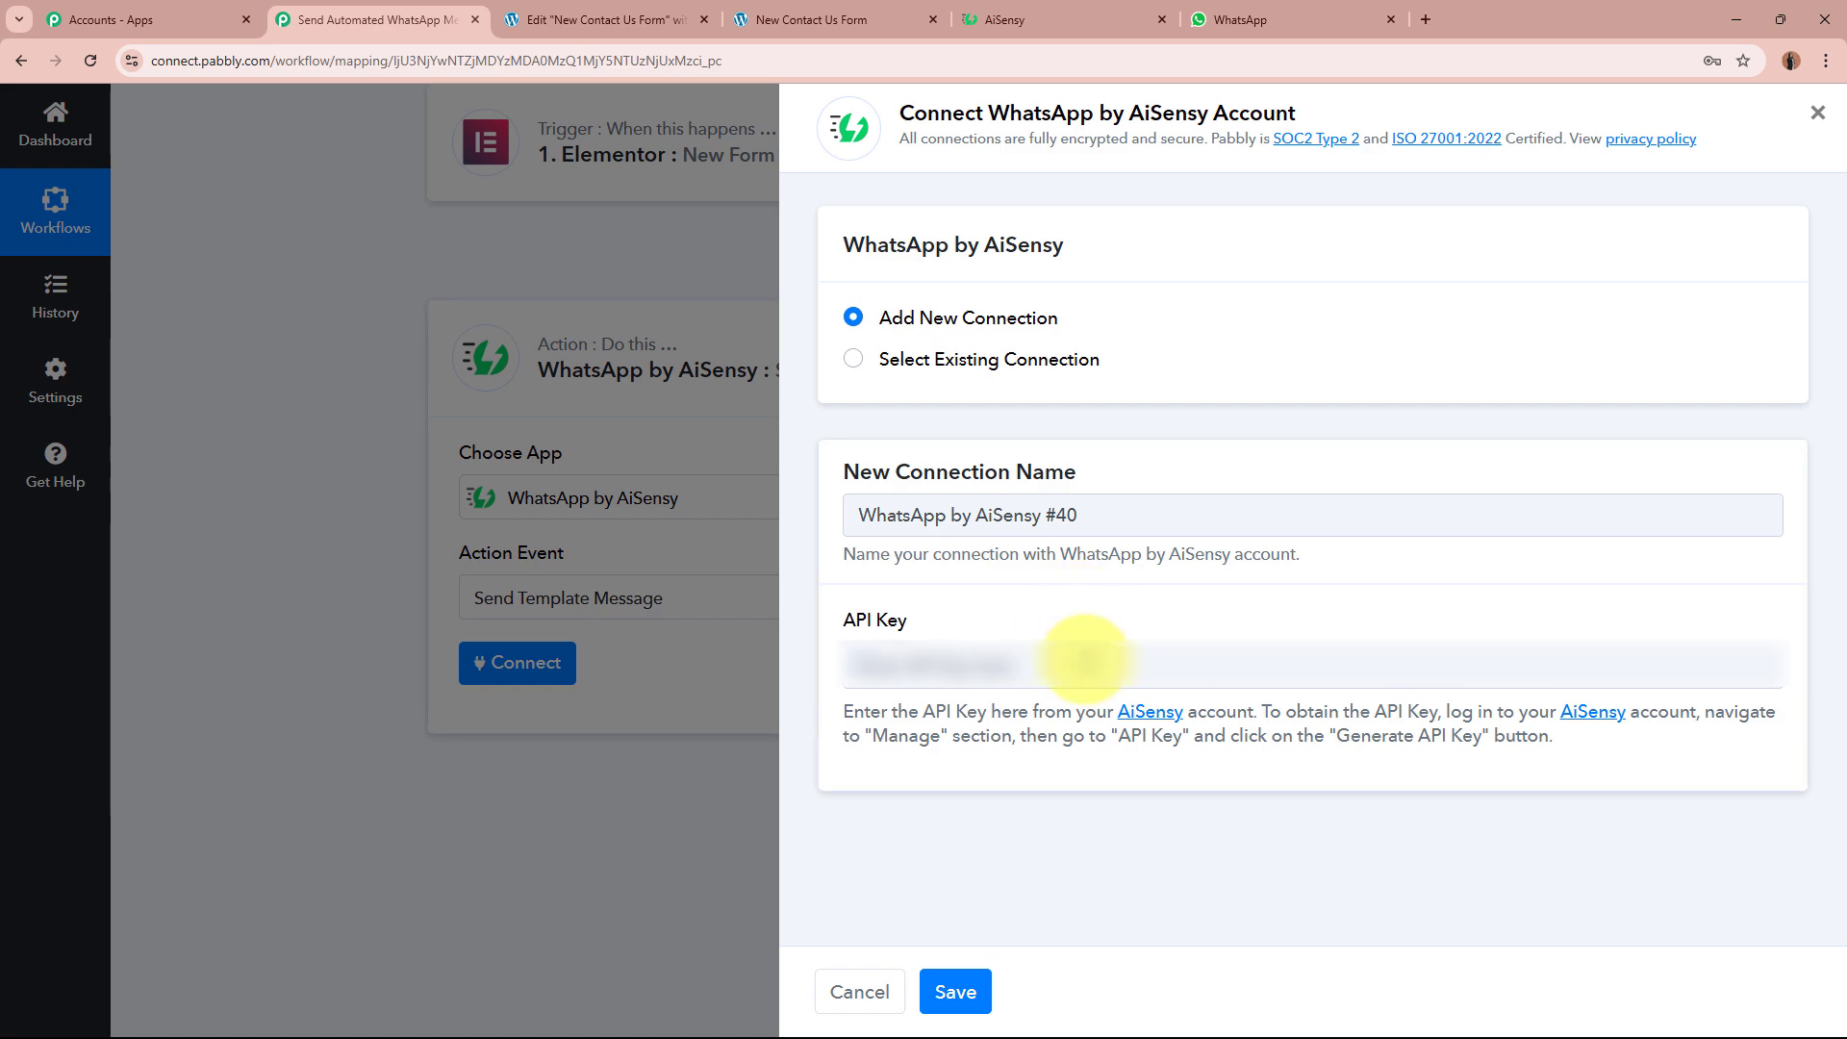
pyautogui.click(1080, 662)
pyautogui.hotkey('ctrl', 'v')
pyautogui.click(955, 992)
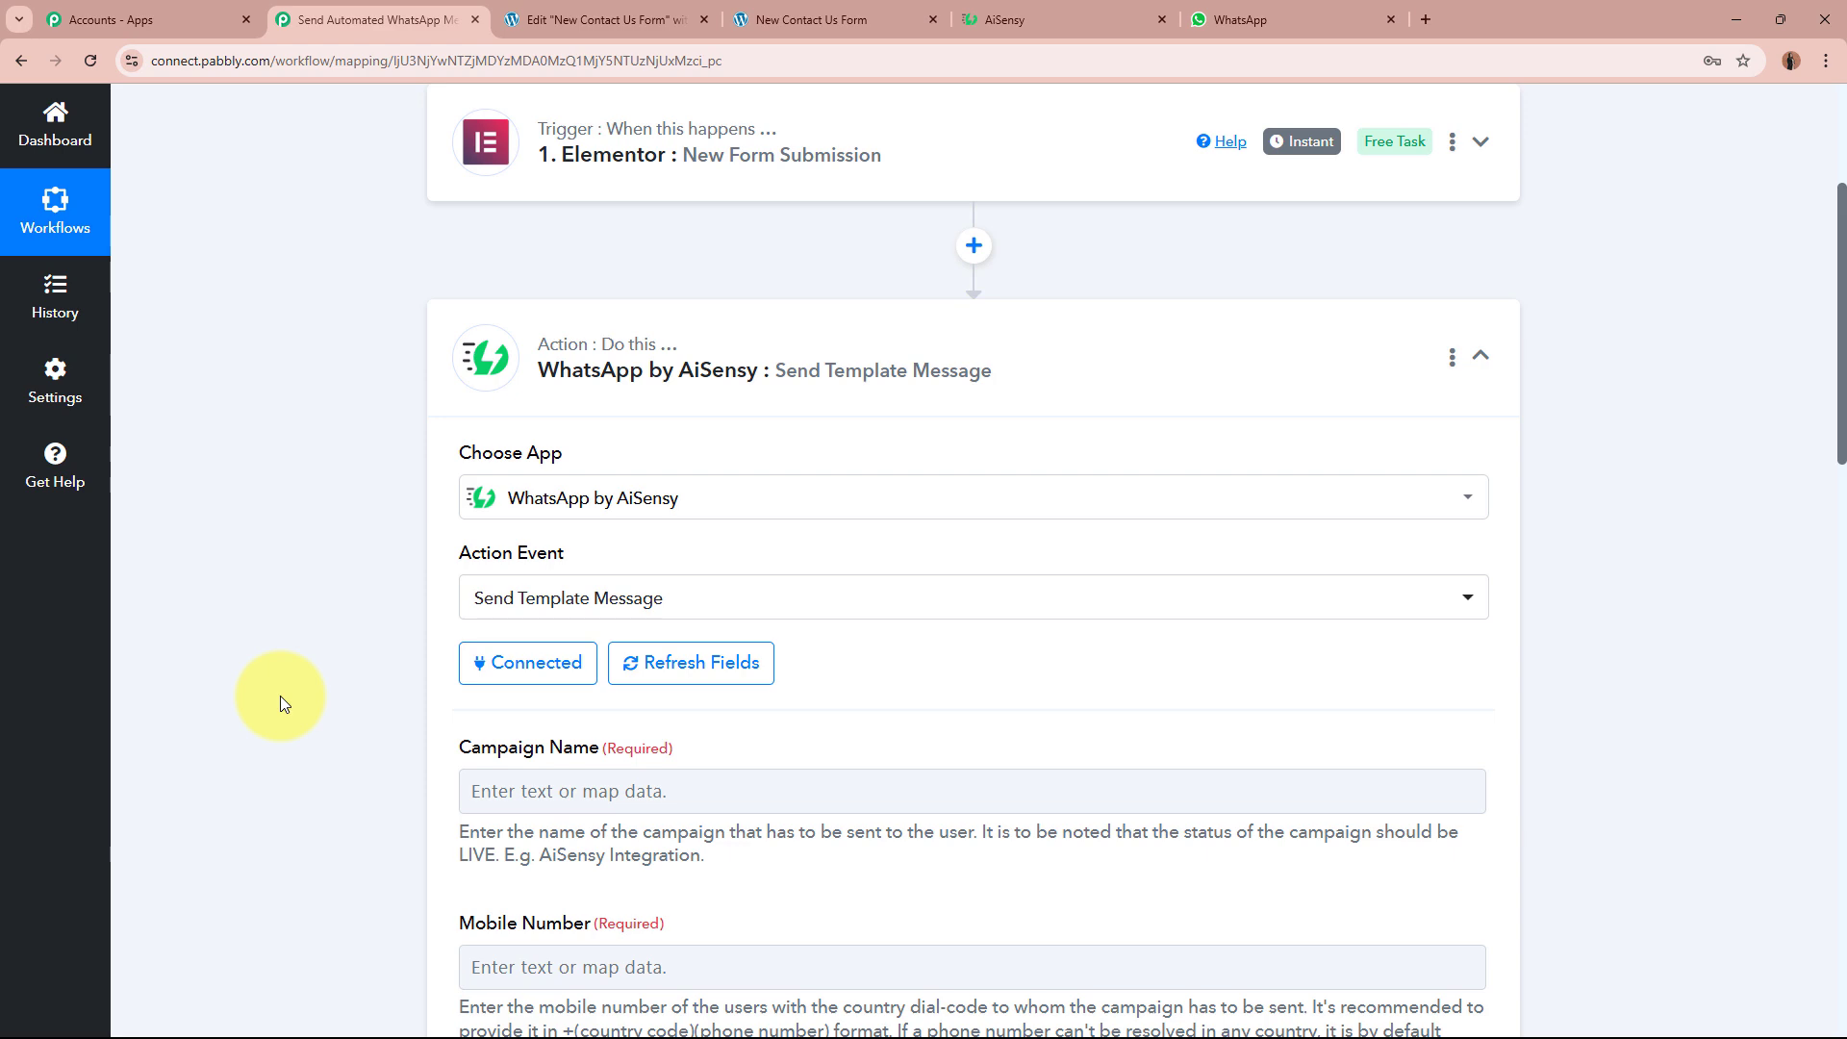
pyautogui.scroll(-4, 377, 372)
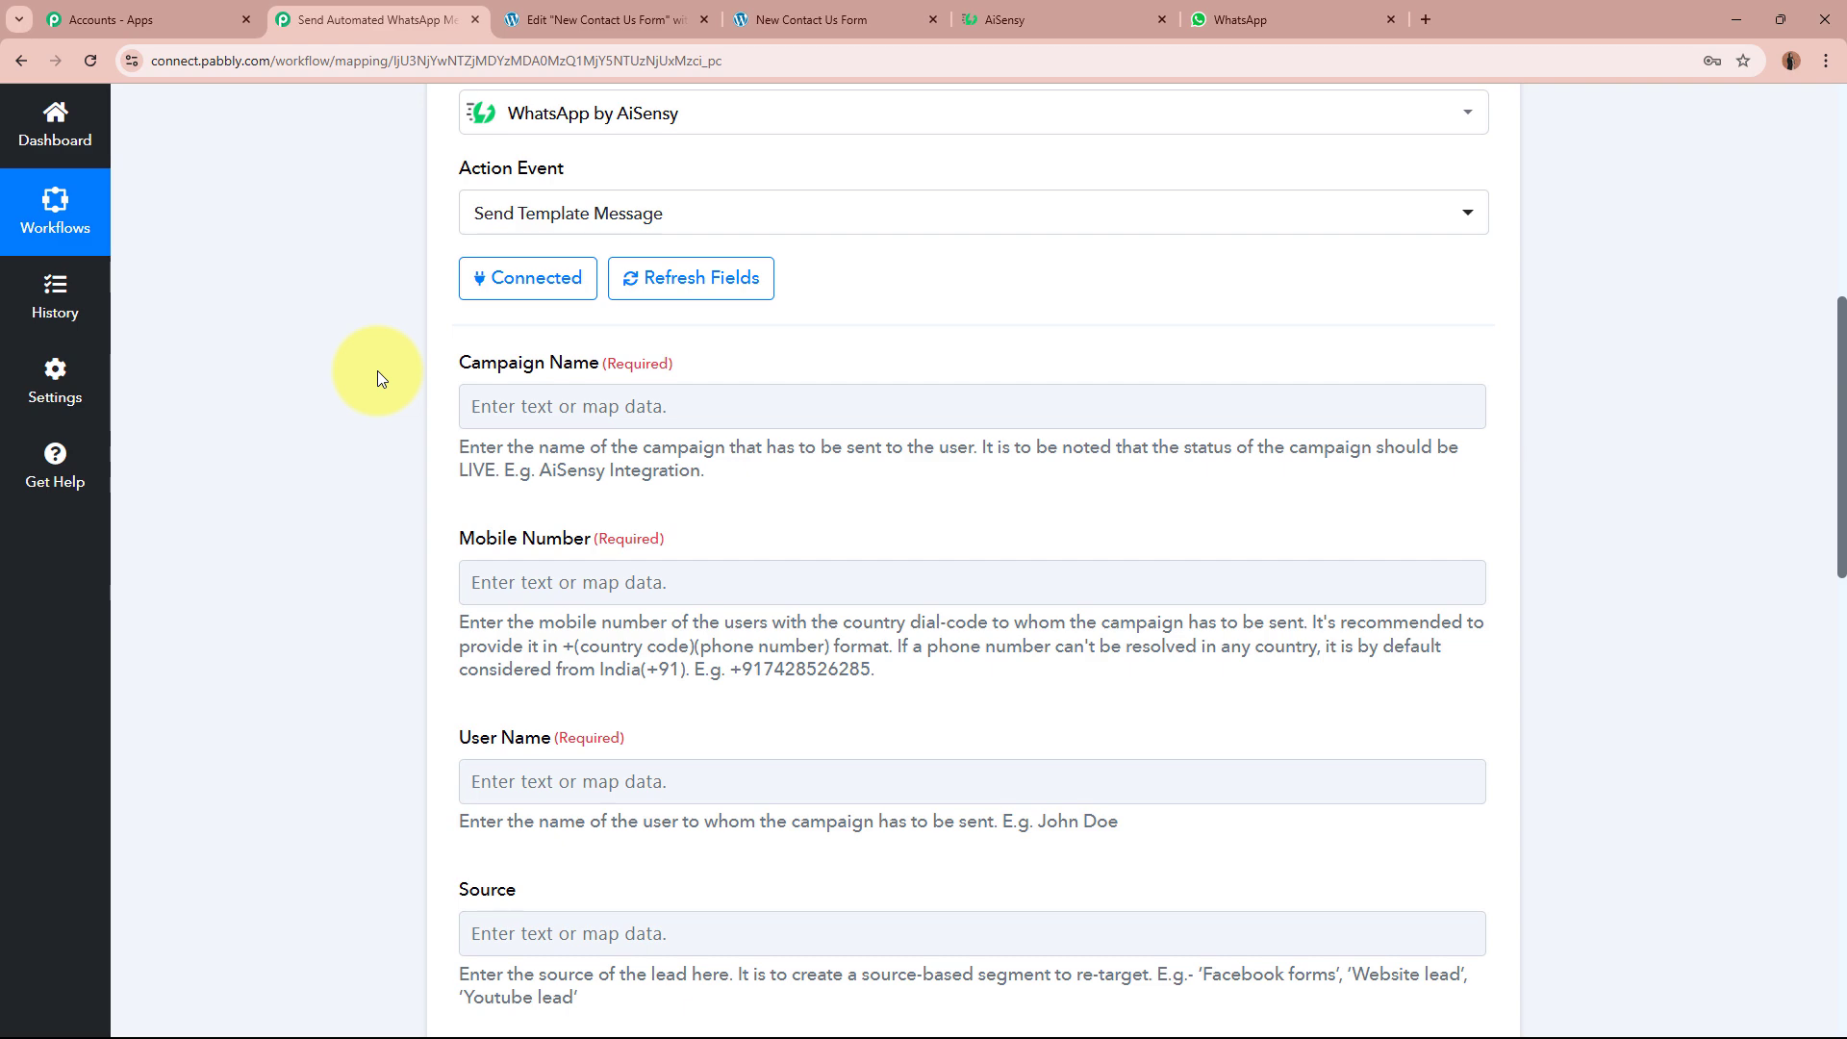
# Step: Recheck the template against WhatsApp, then start a new API campaign in AiSensy
pyautogui.click(978, 14)
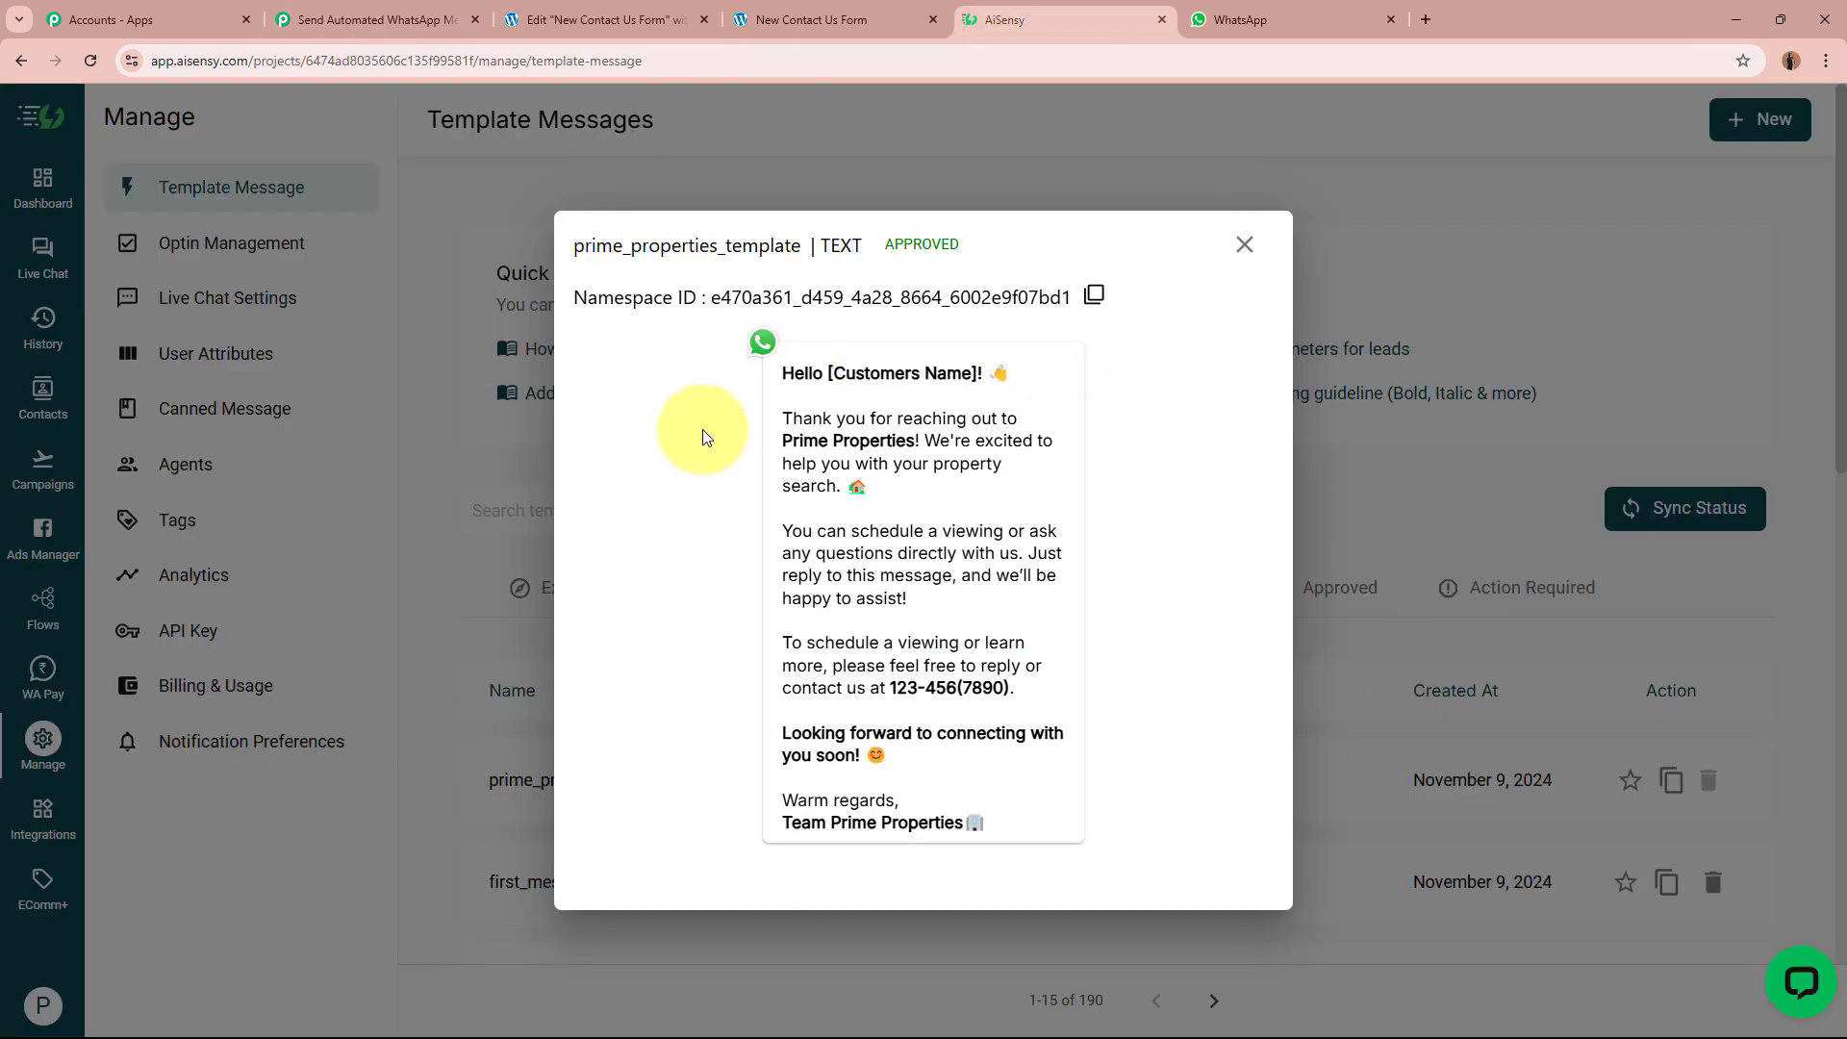
pyautogui.click(1207, 20)
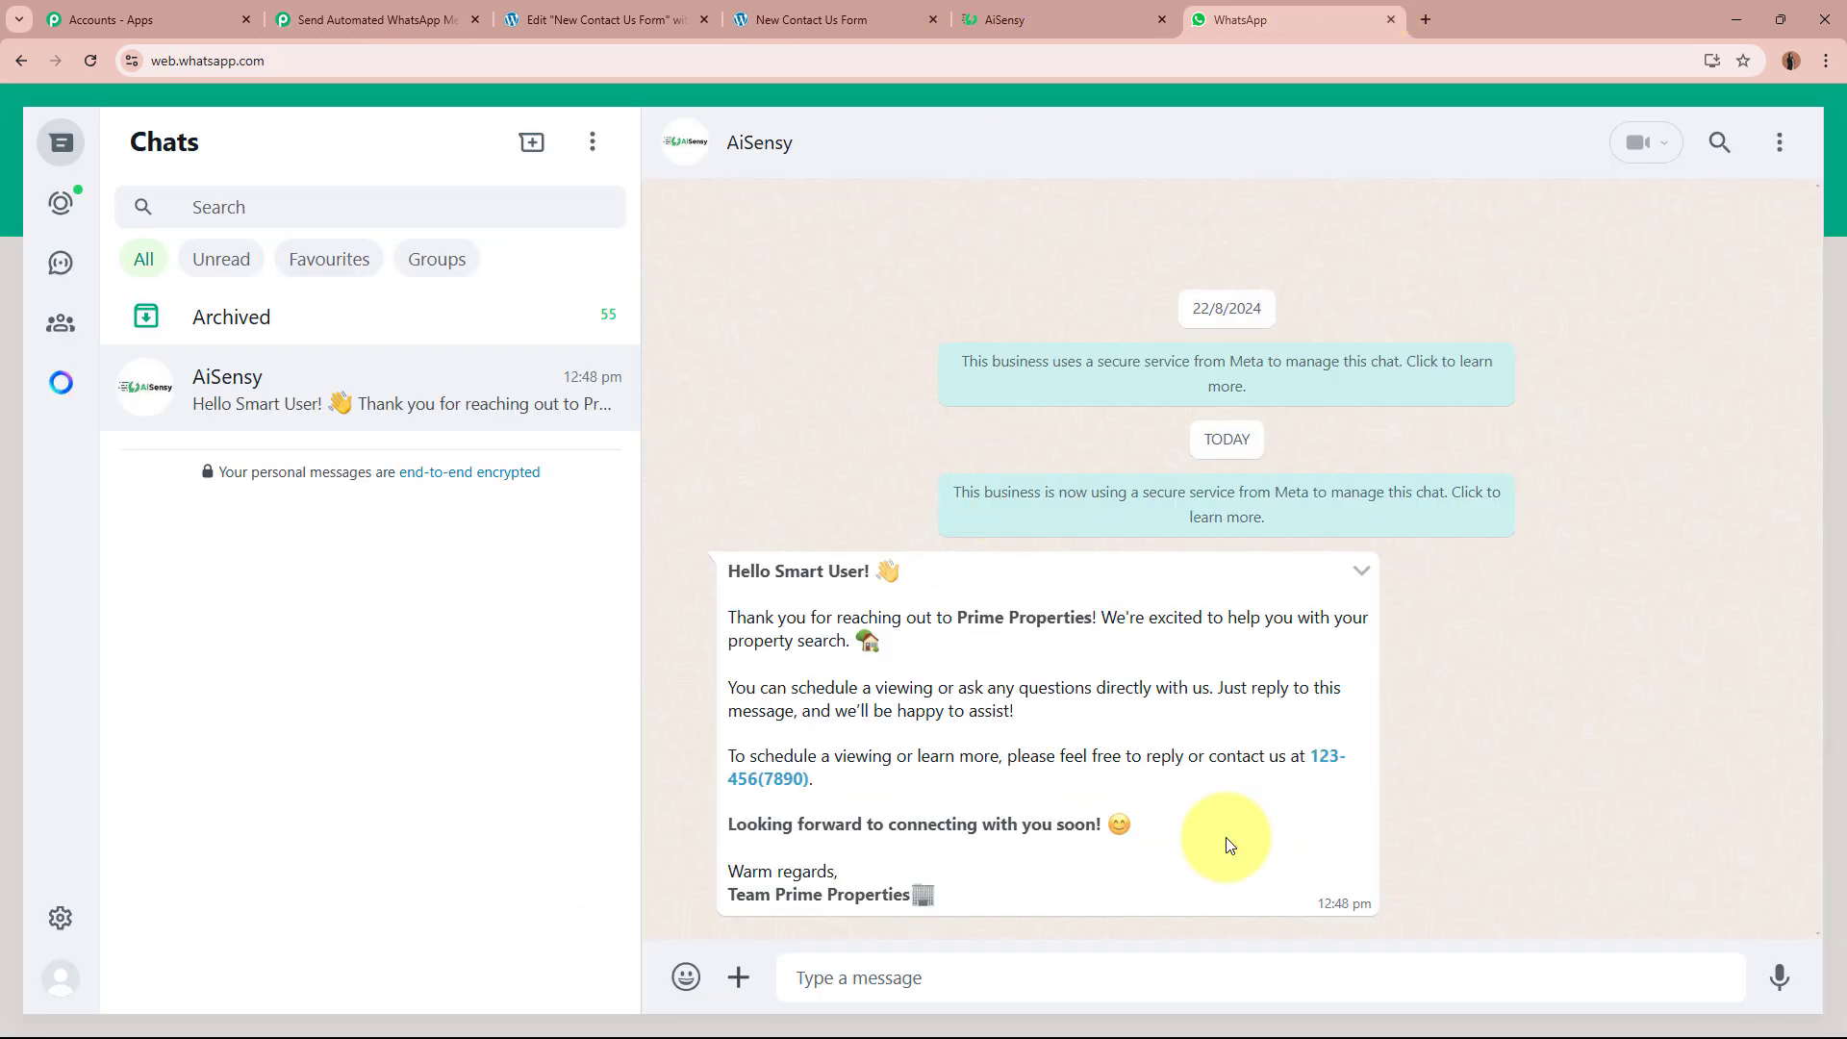
pyautogui.click(1001, 20)
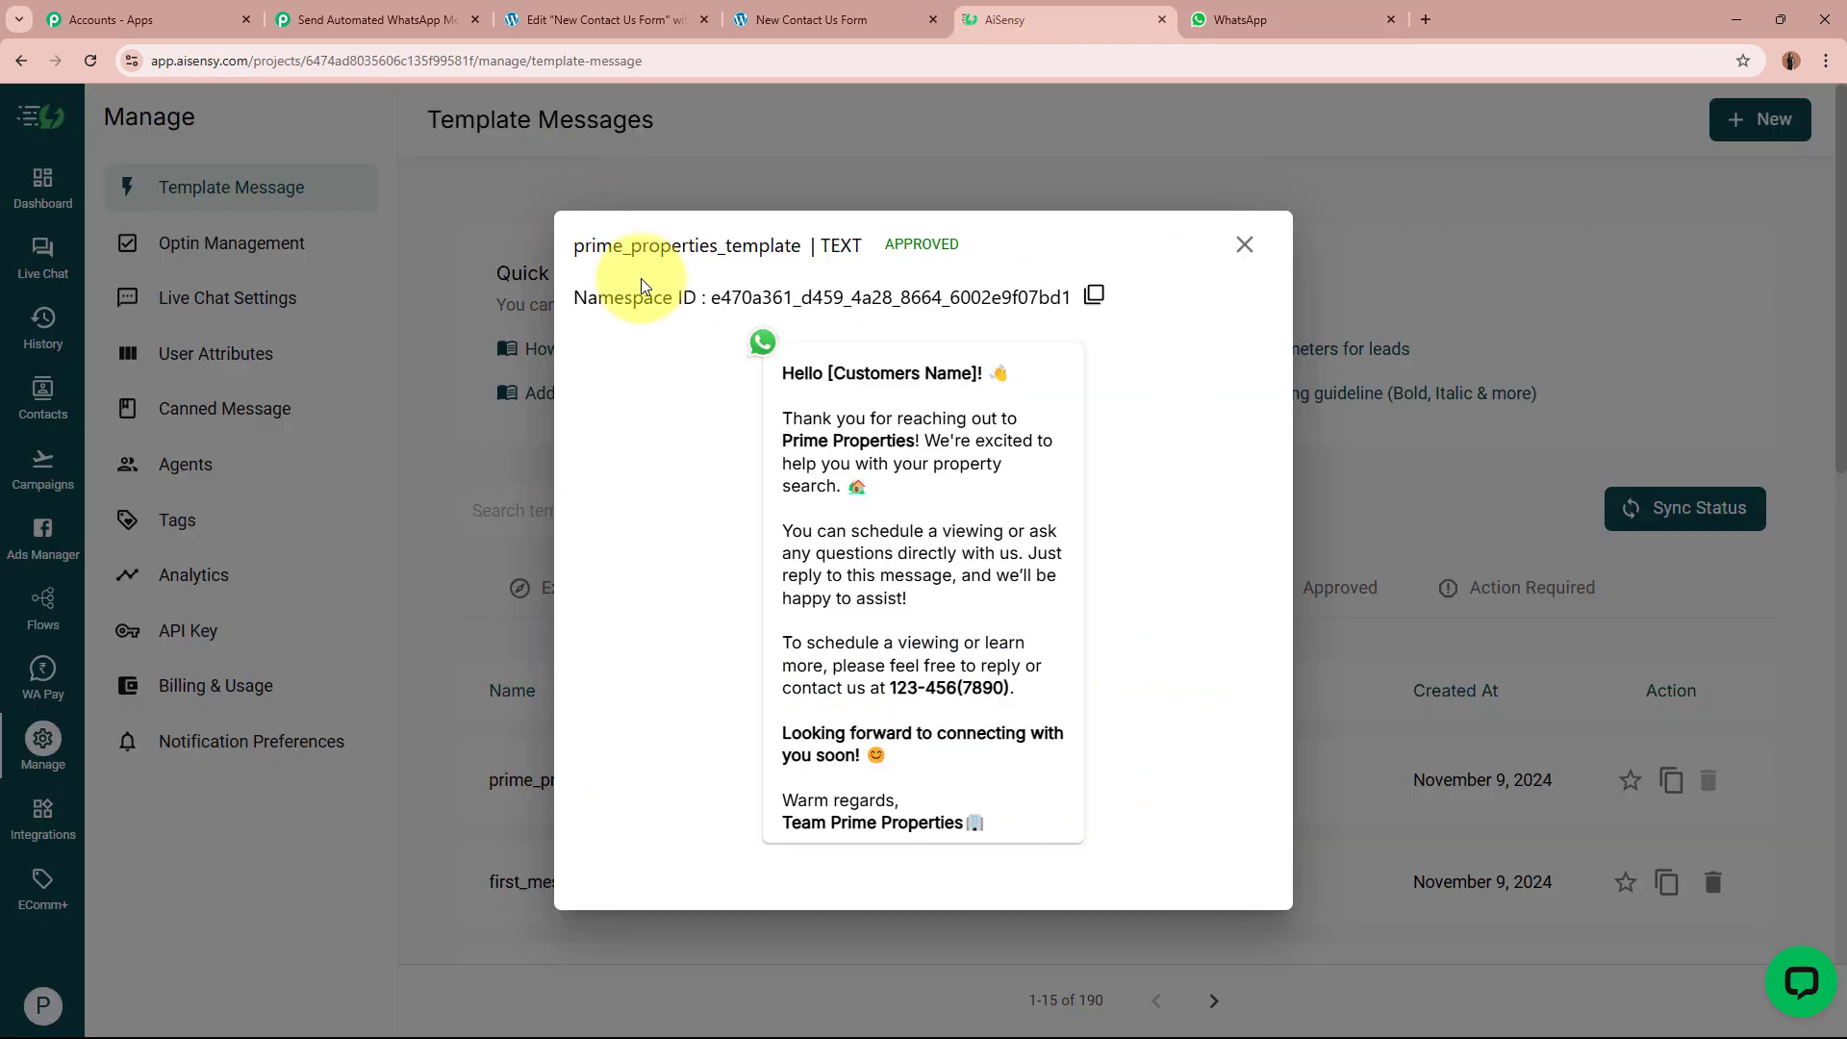
pyautogui.click(1245, 246)
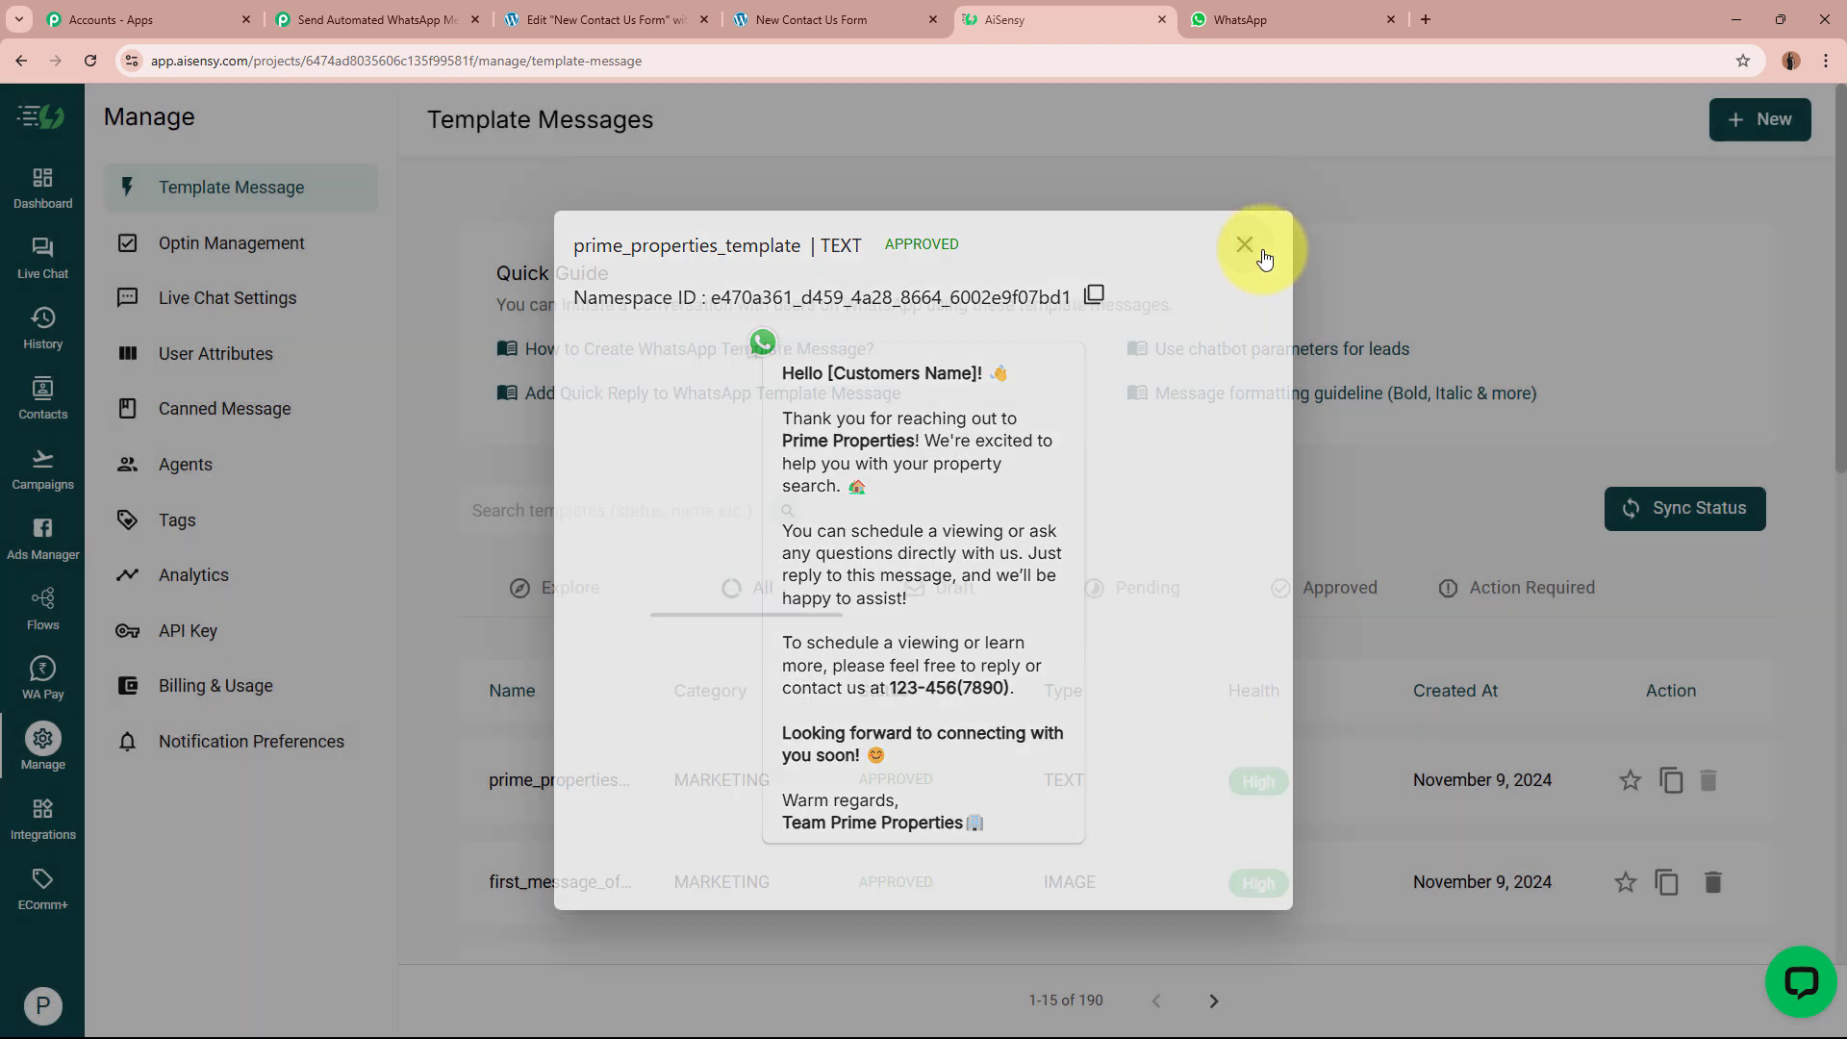
pyautogui.click(46, 467)
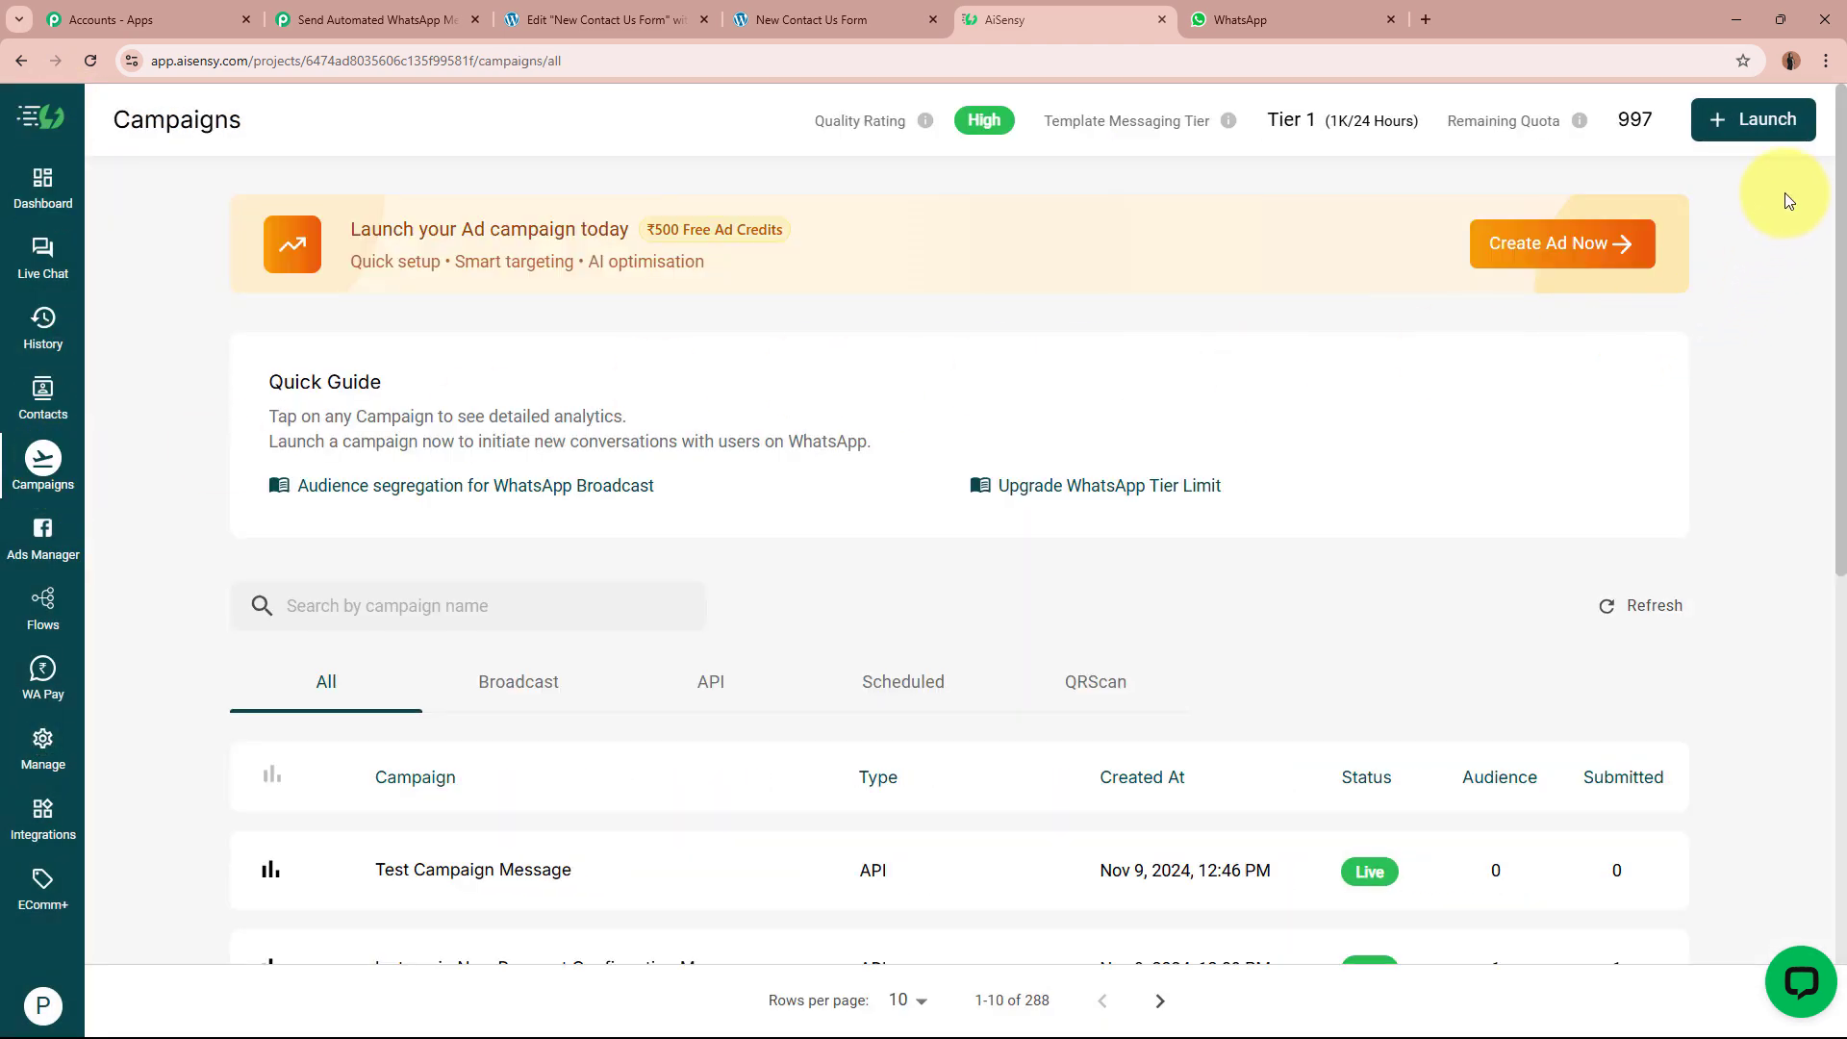
pyautogui.click(1769, 120)
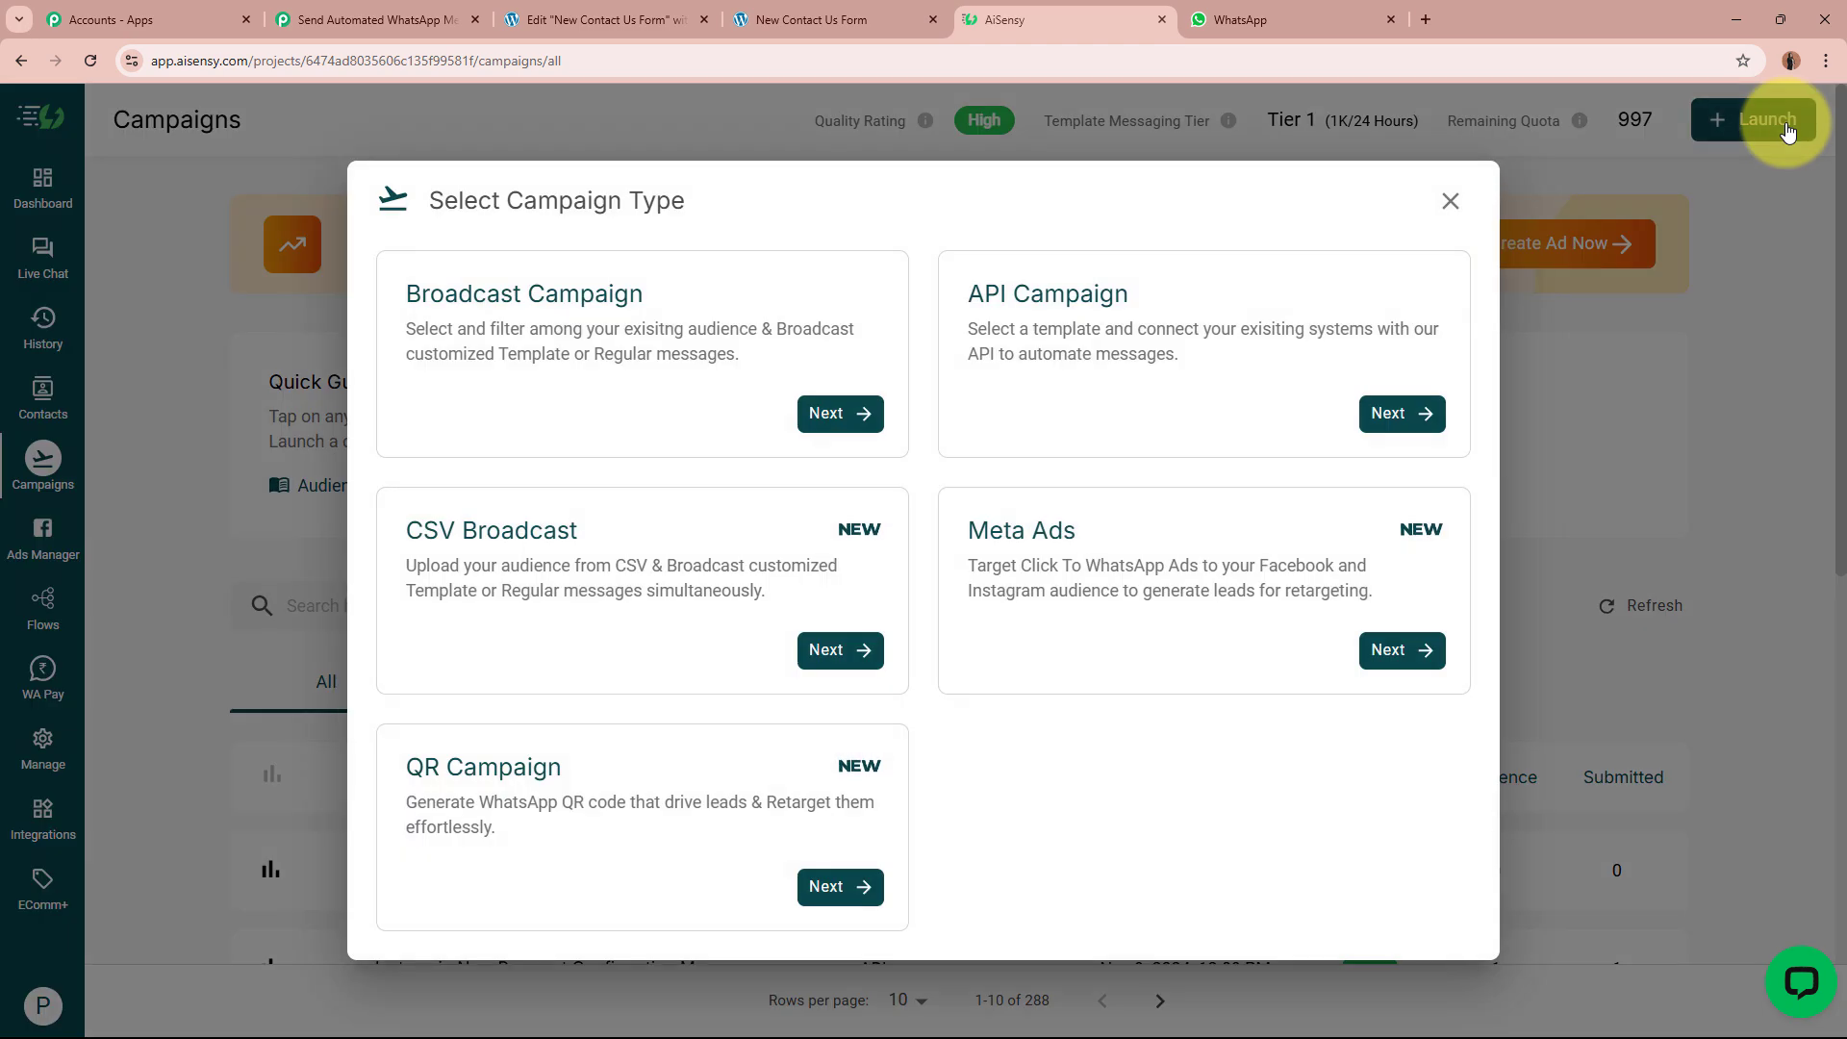
pyautogui.click(1136, 381)
# Step: Name the campaign Prime Properties, choose prime_properties_template and set it live
pyautogui.click(527, 582)
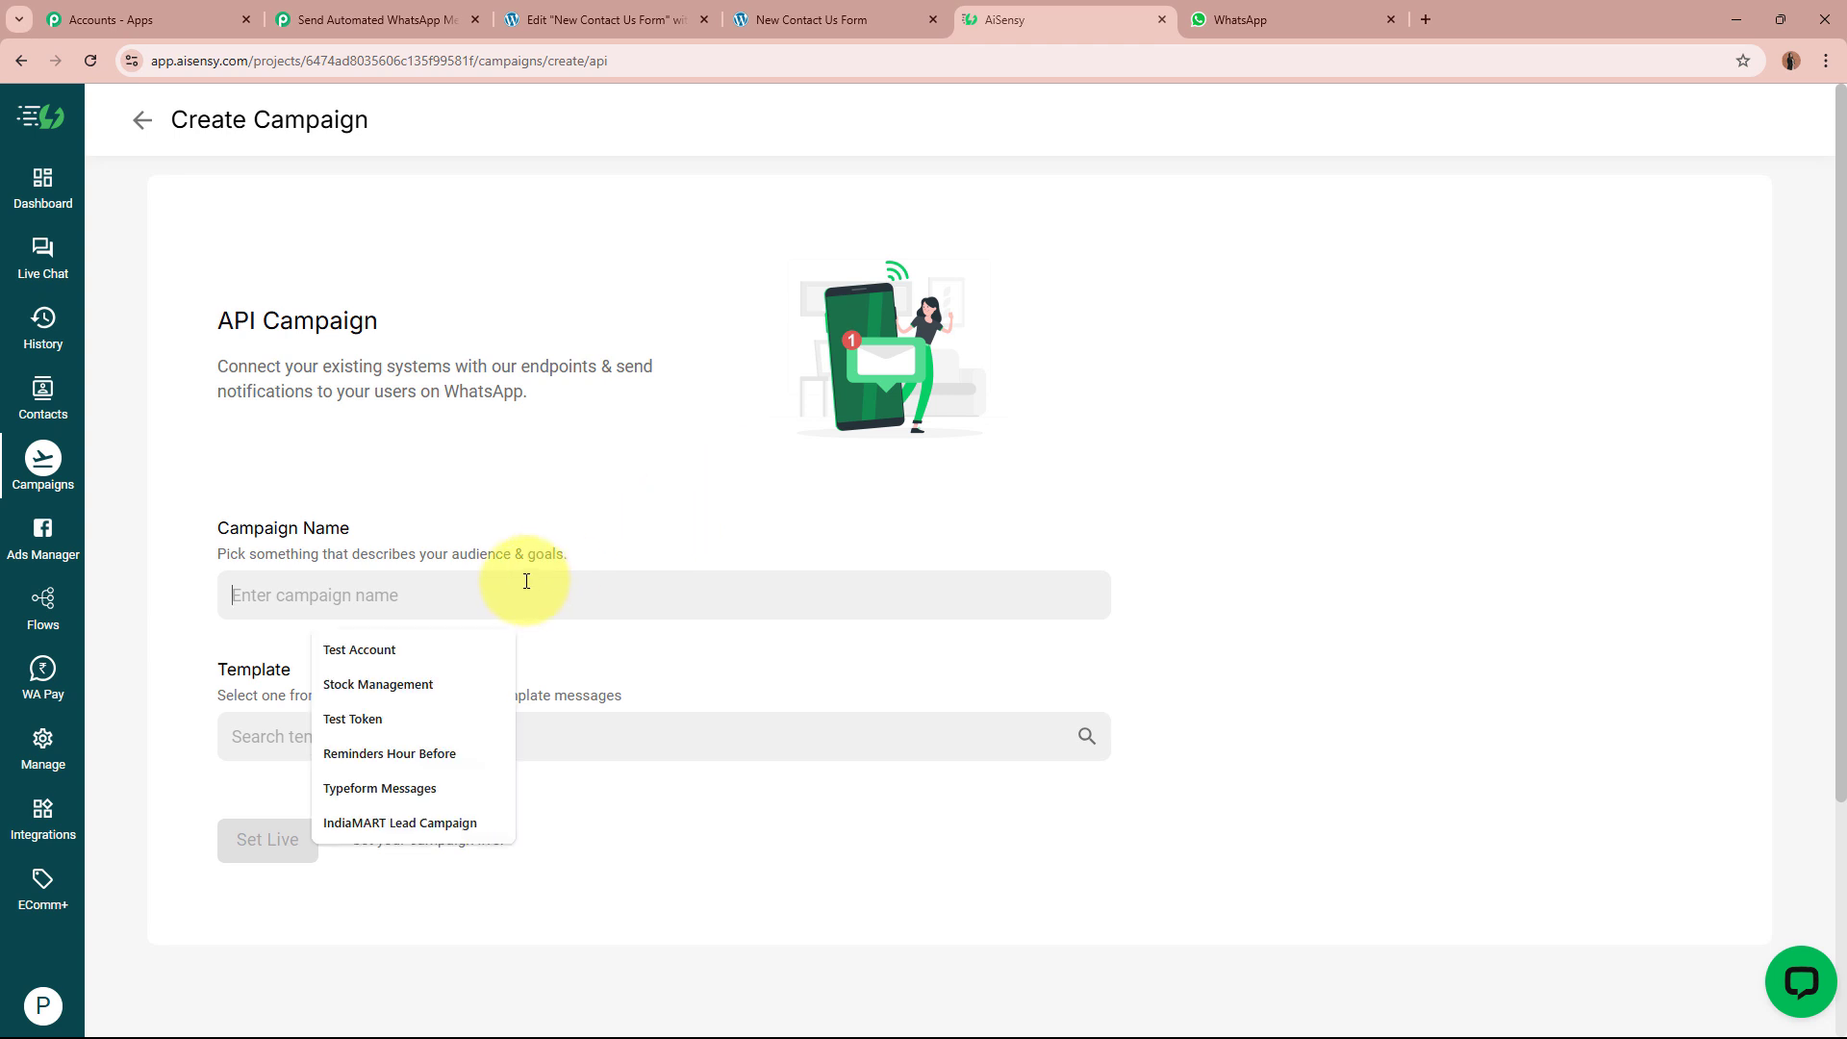
pyautogui.write('P')
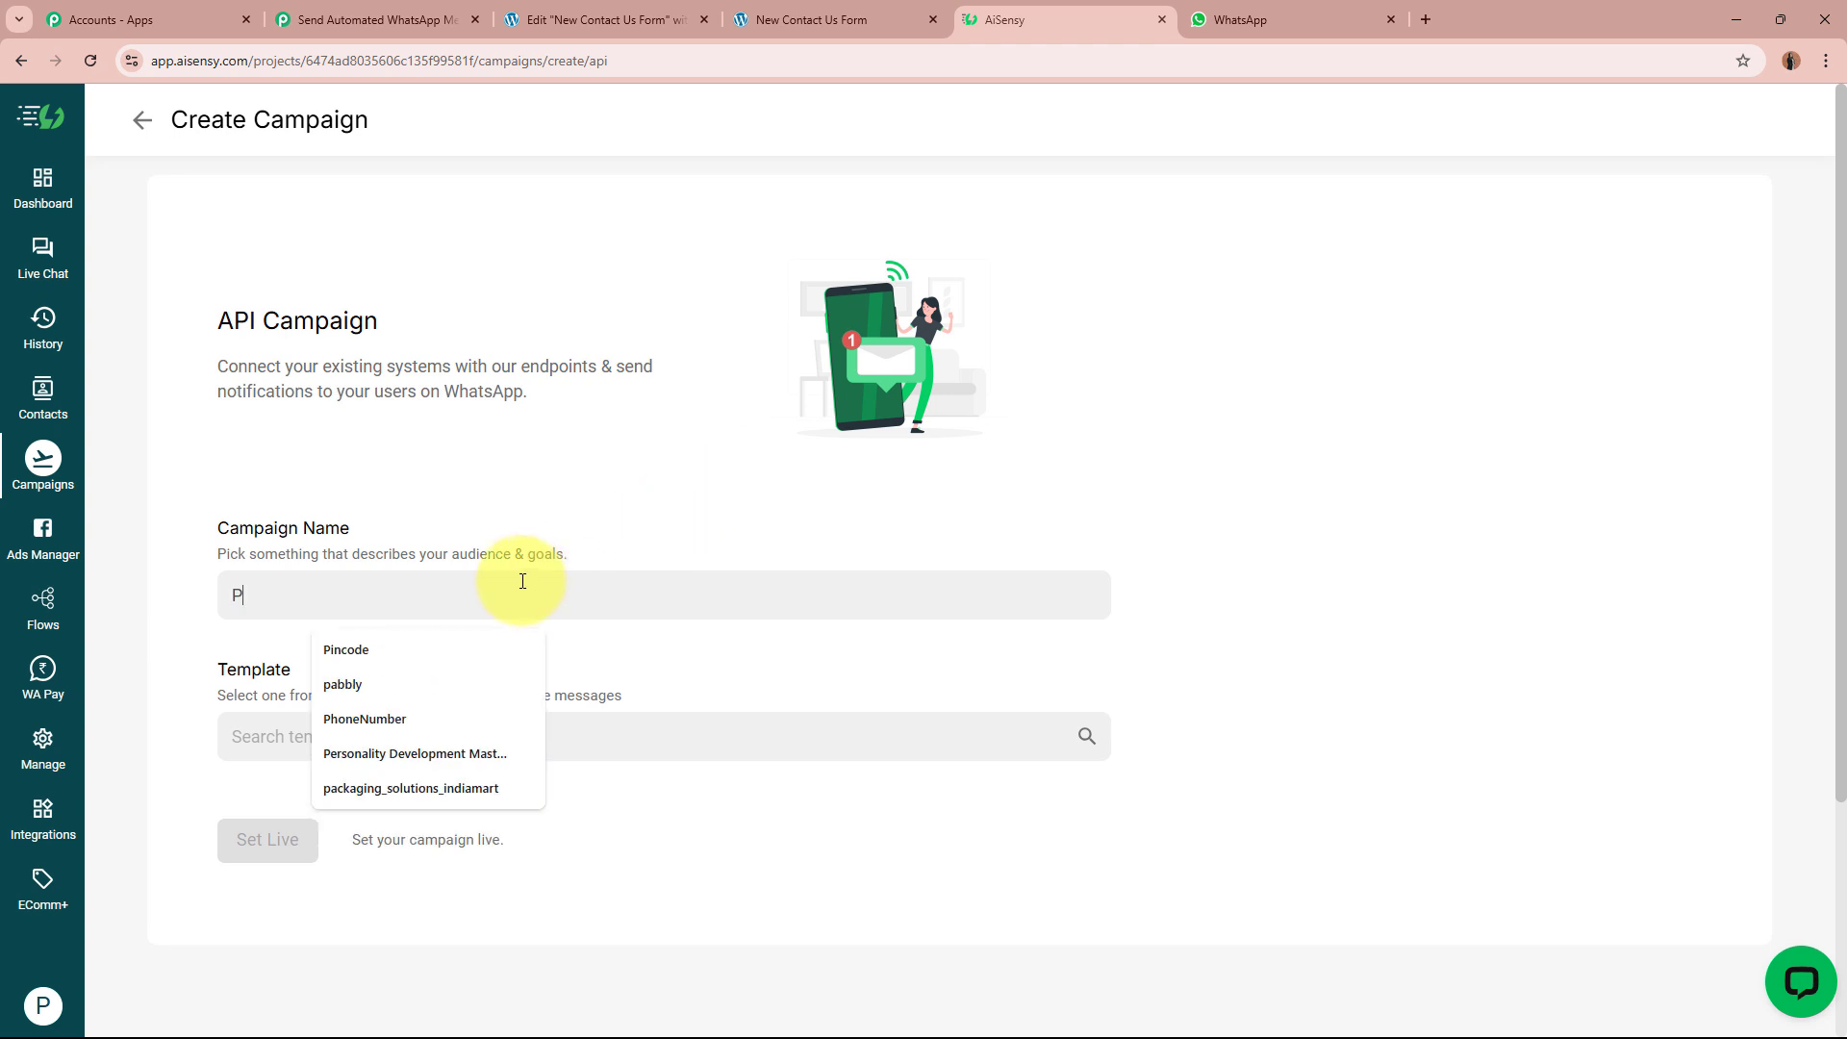
pyautogui.write('rome Properties')
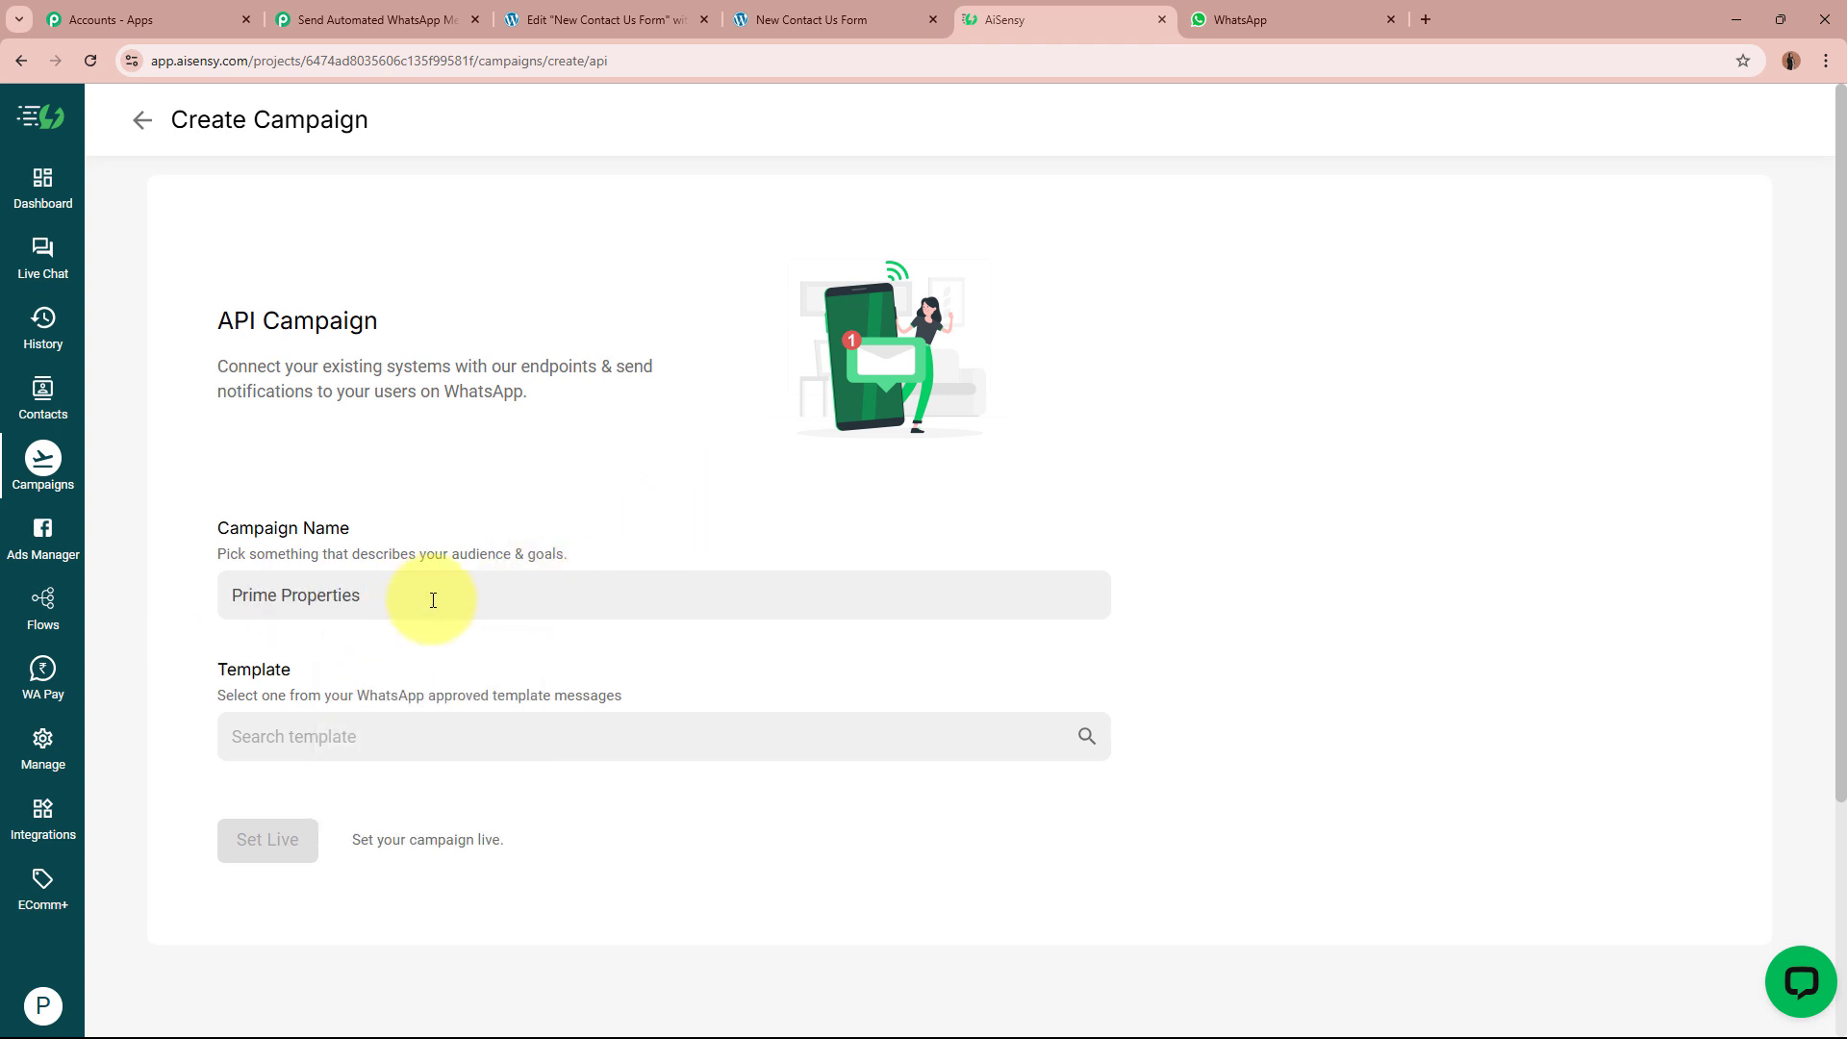
pyautogui.click(447, 724)
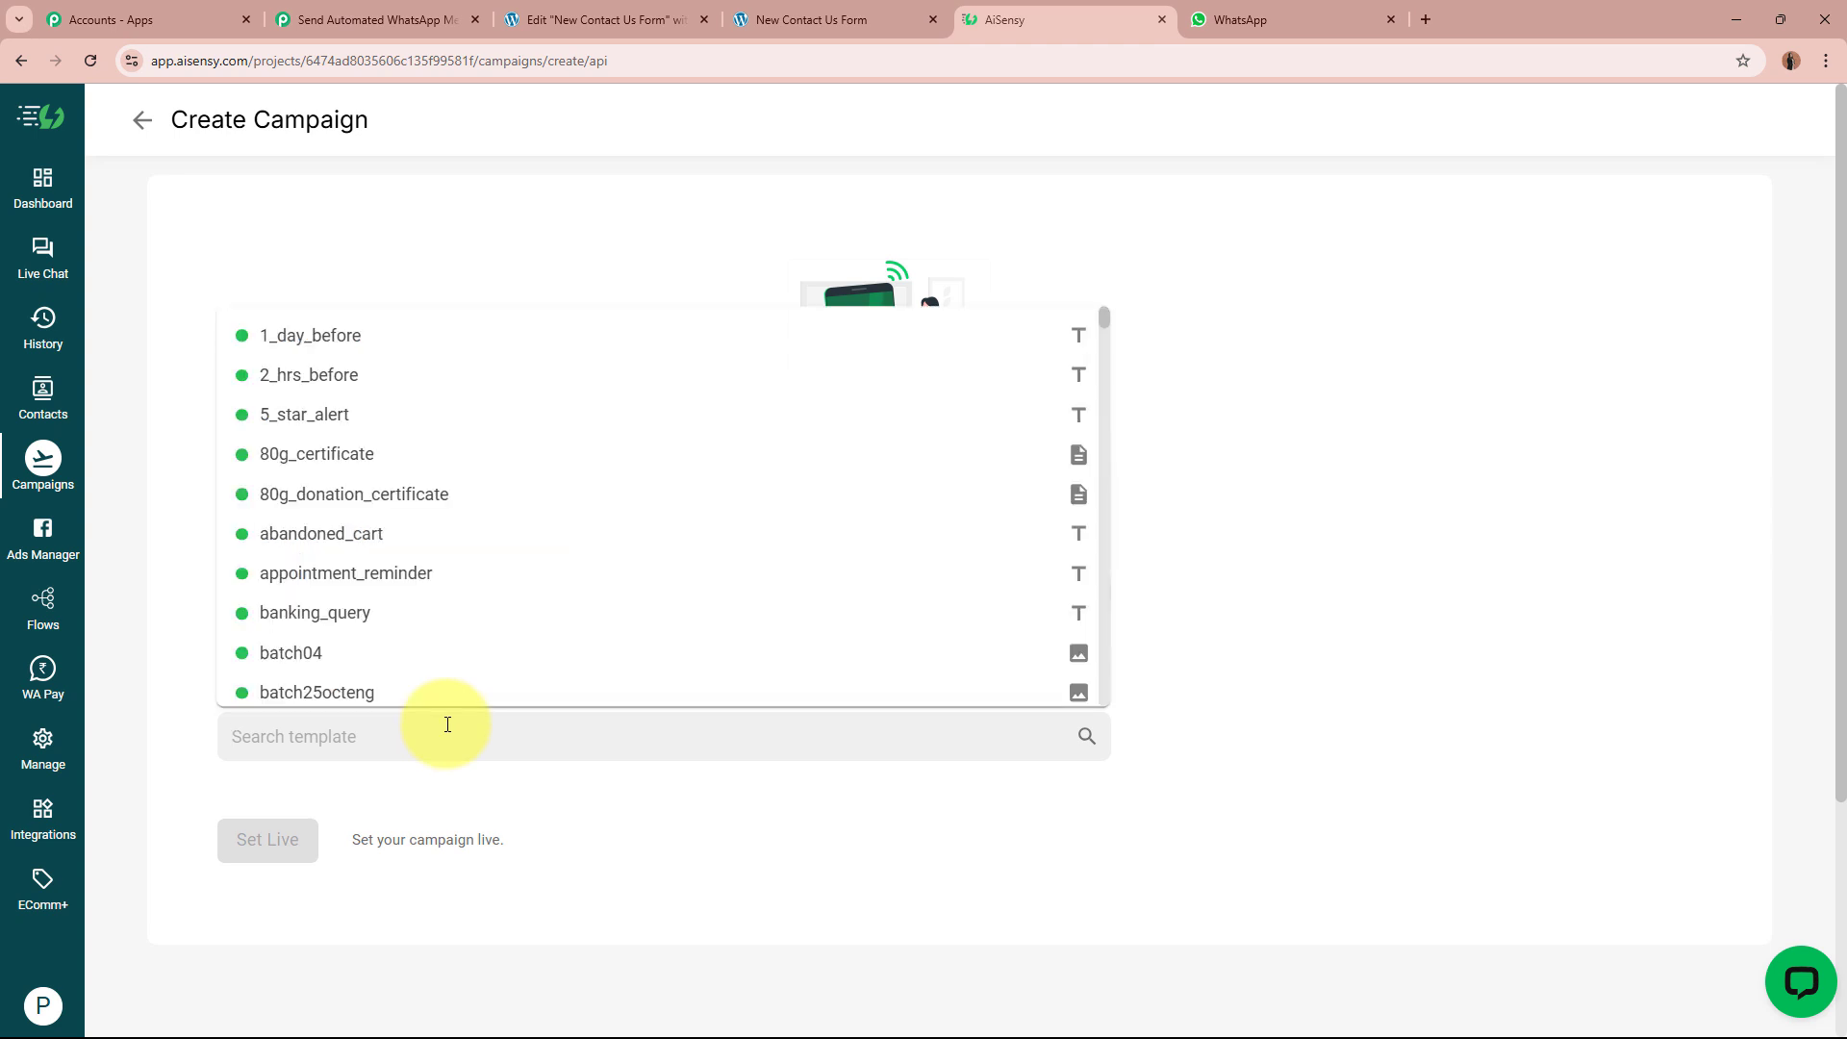
pyautogui.write('o')
pyautogui.press('BackSpace')
pyautogui.write('prim')
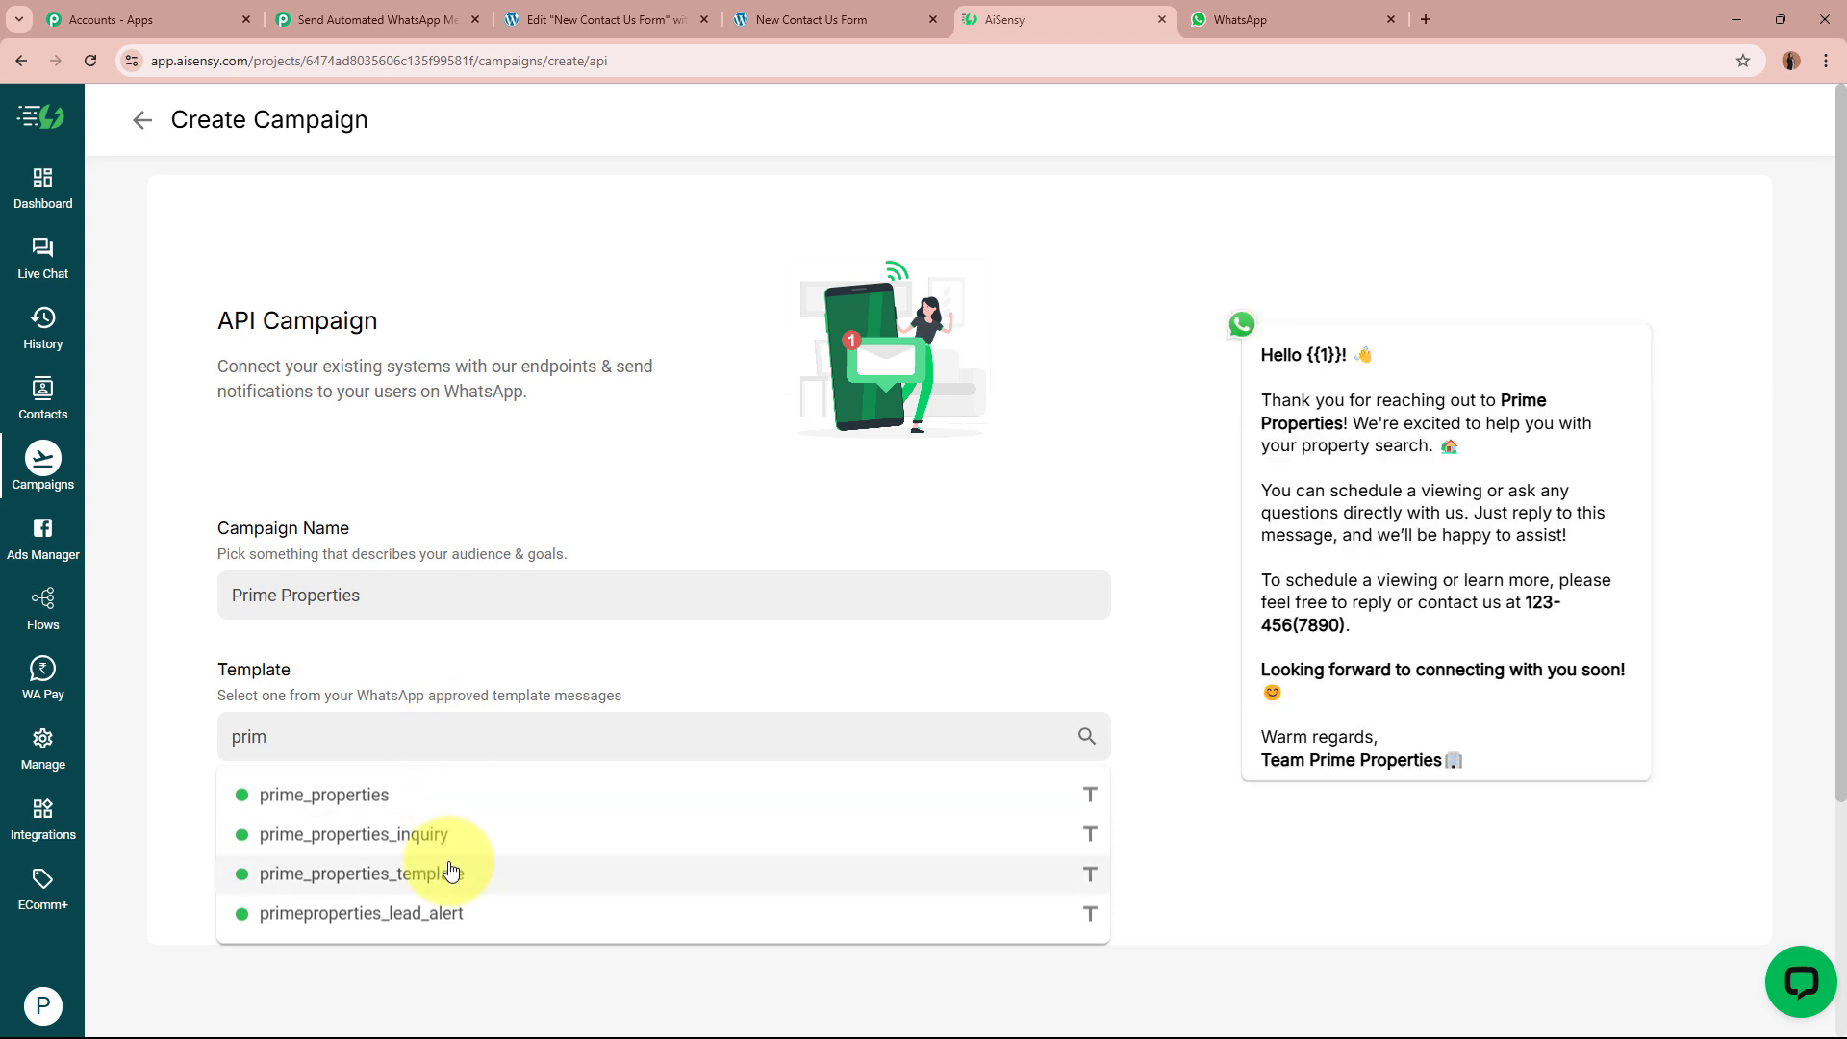
pyautogui.click(453, 873)
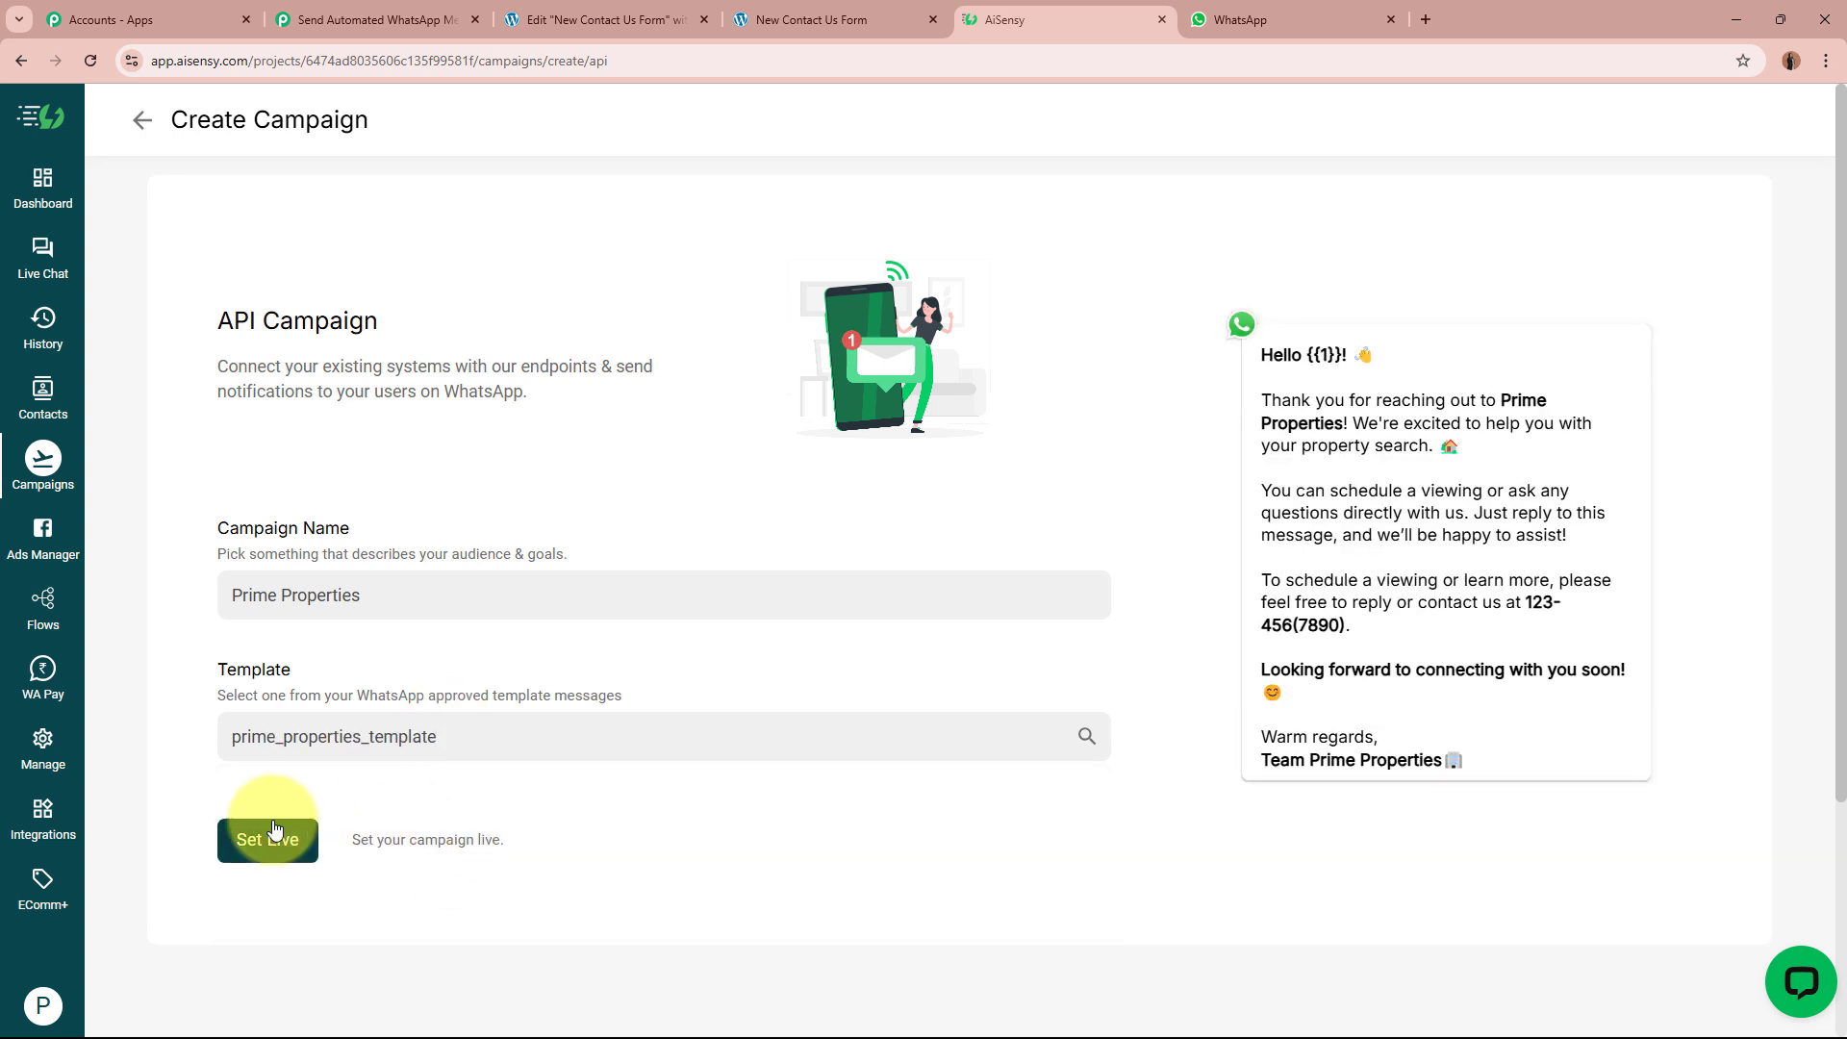
pyautogui.click(269, 840)
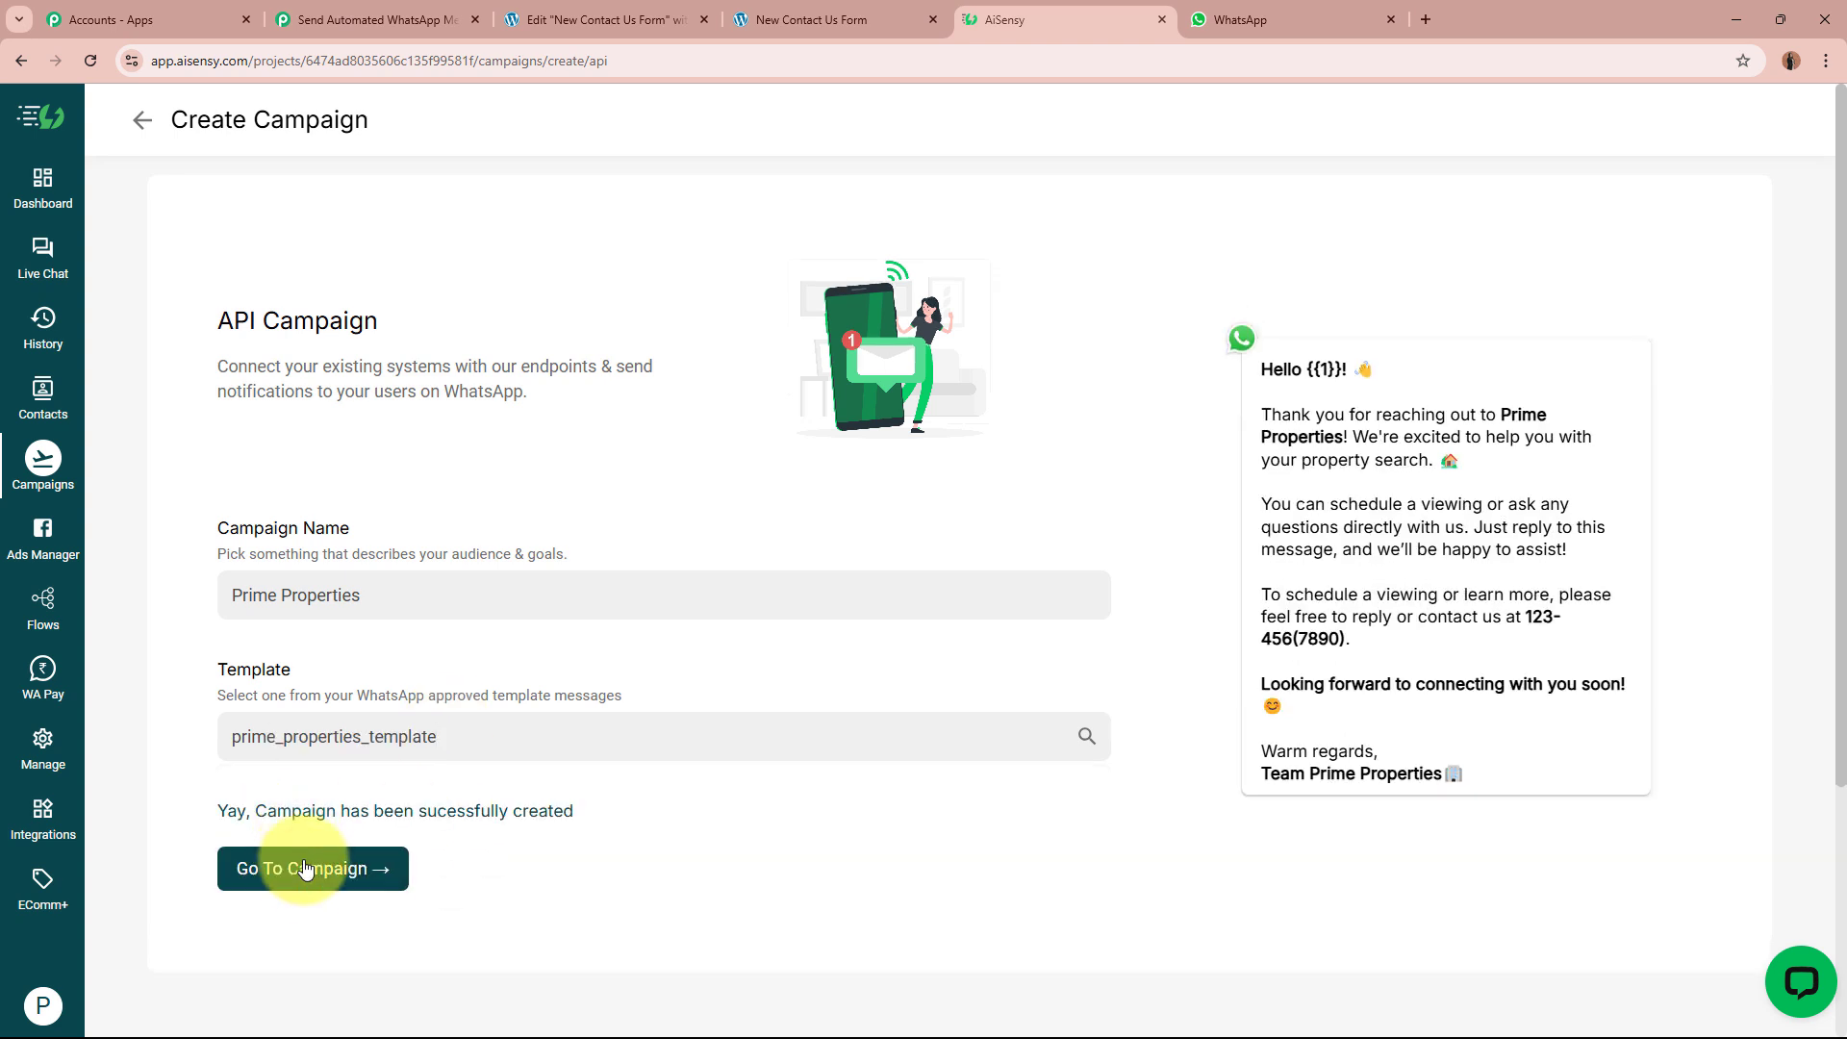
pyautogui.click(304, 869)
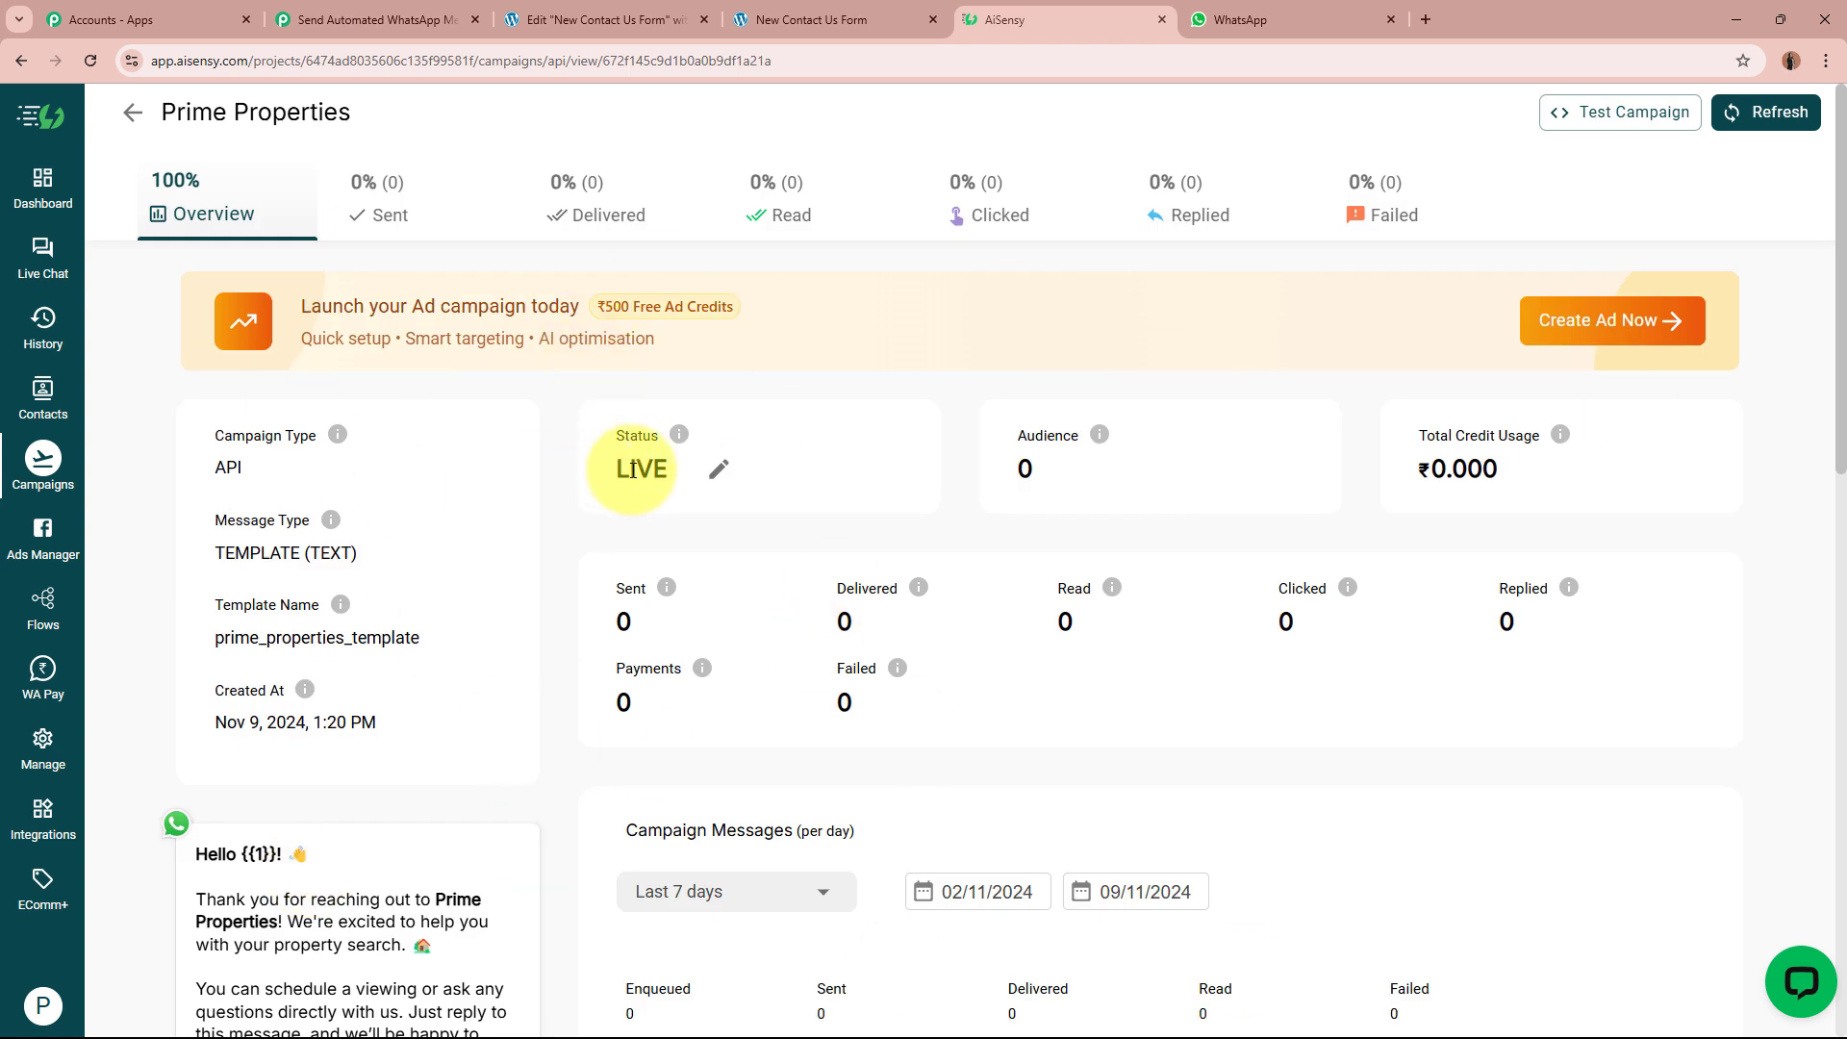
pyautogui.moveTo(616, 468); pyautogui.dragTo(676, 483)
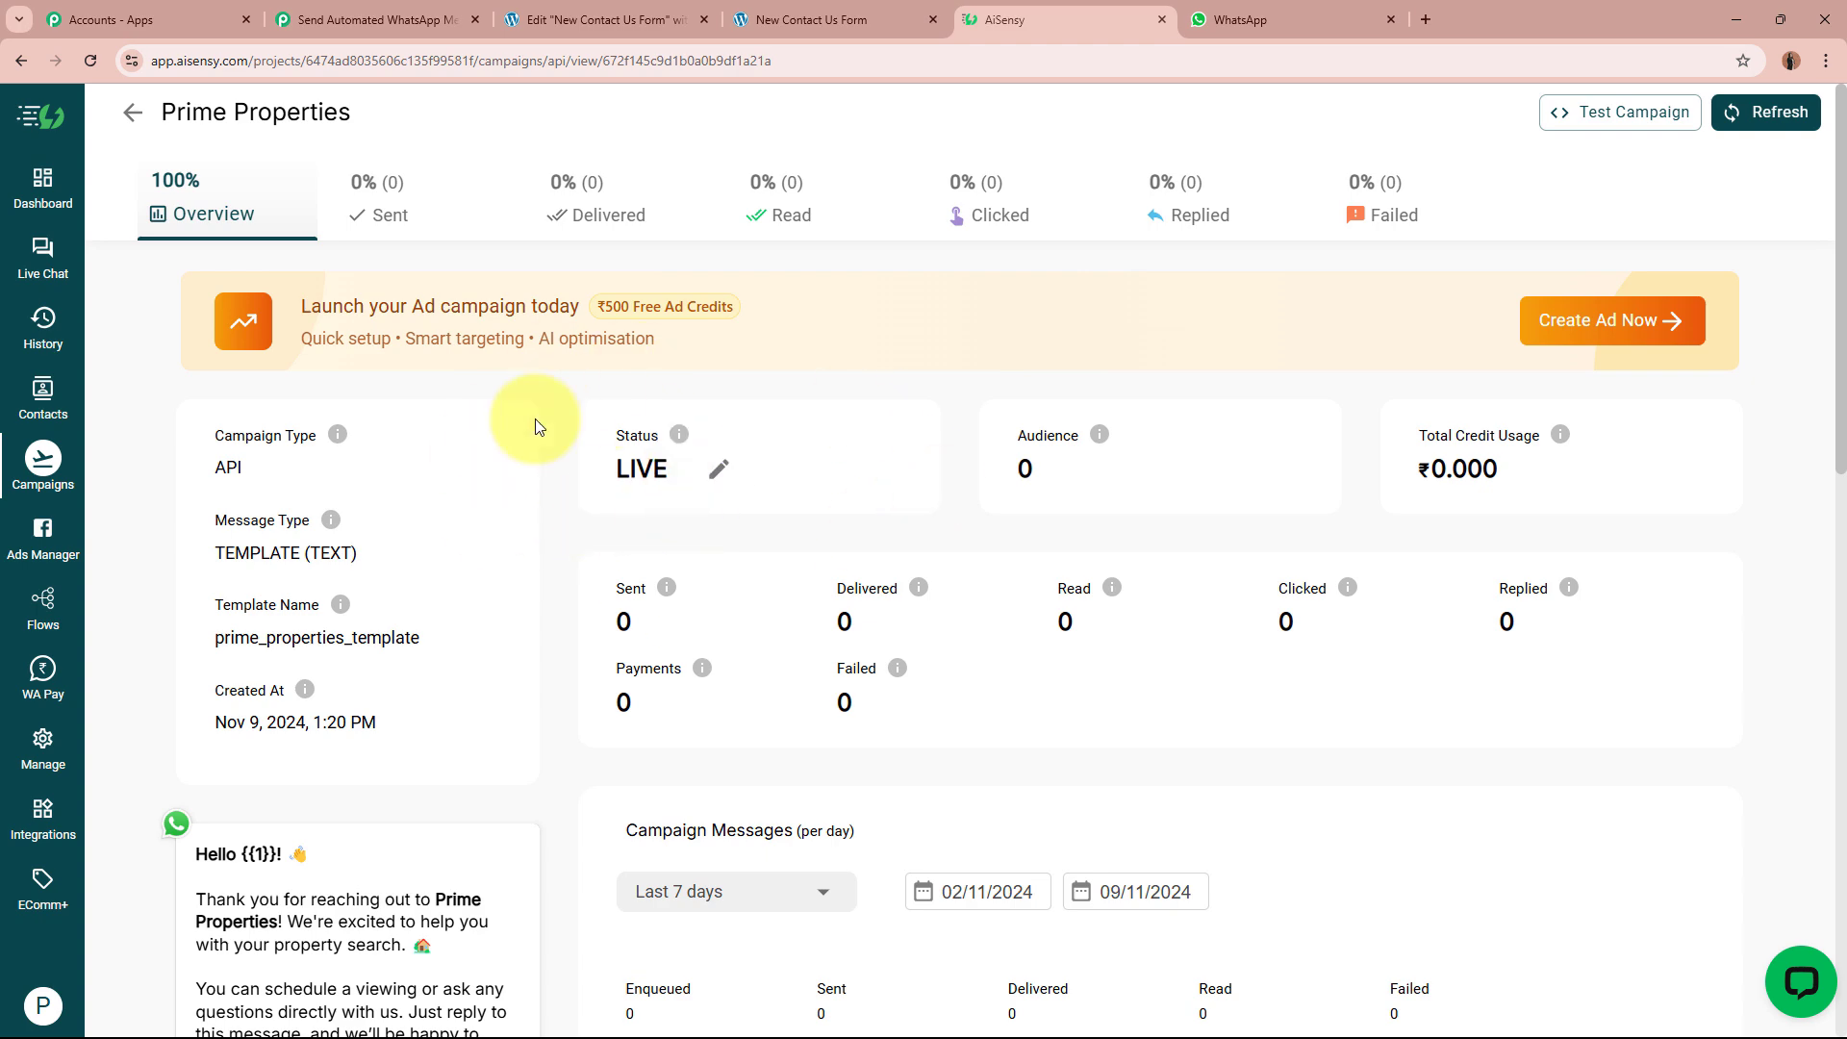
pyautogui.click(371, 19)
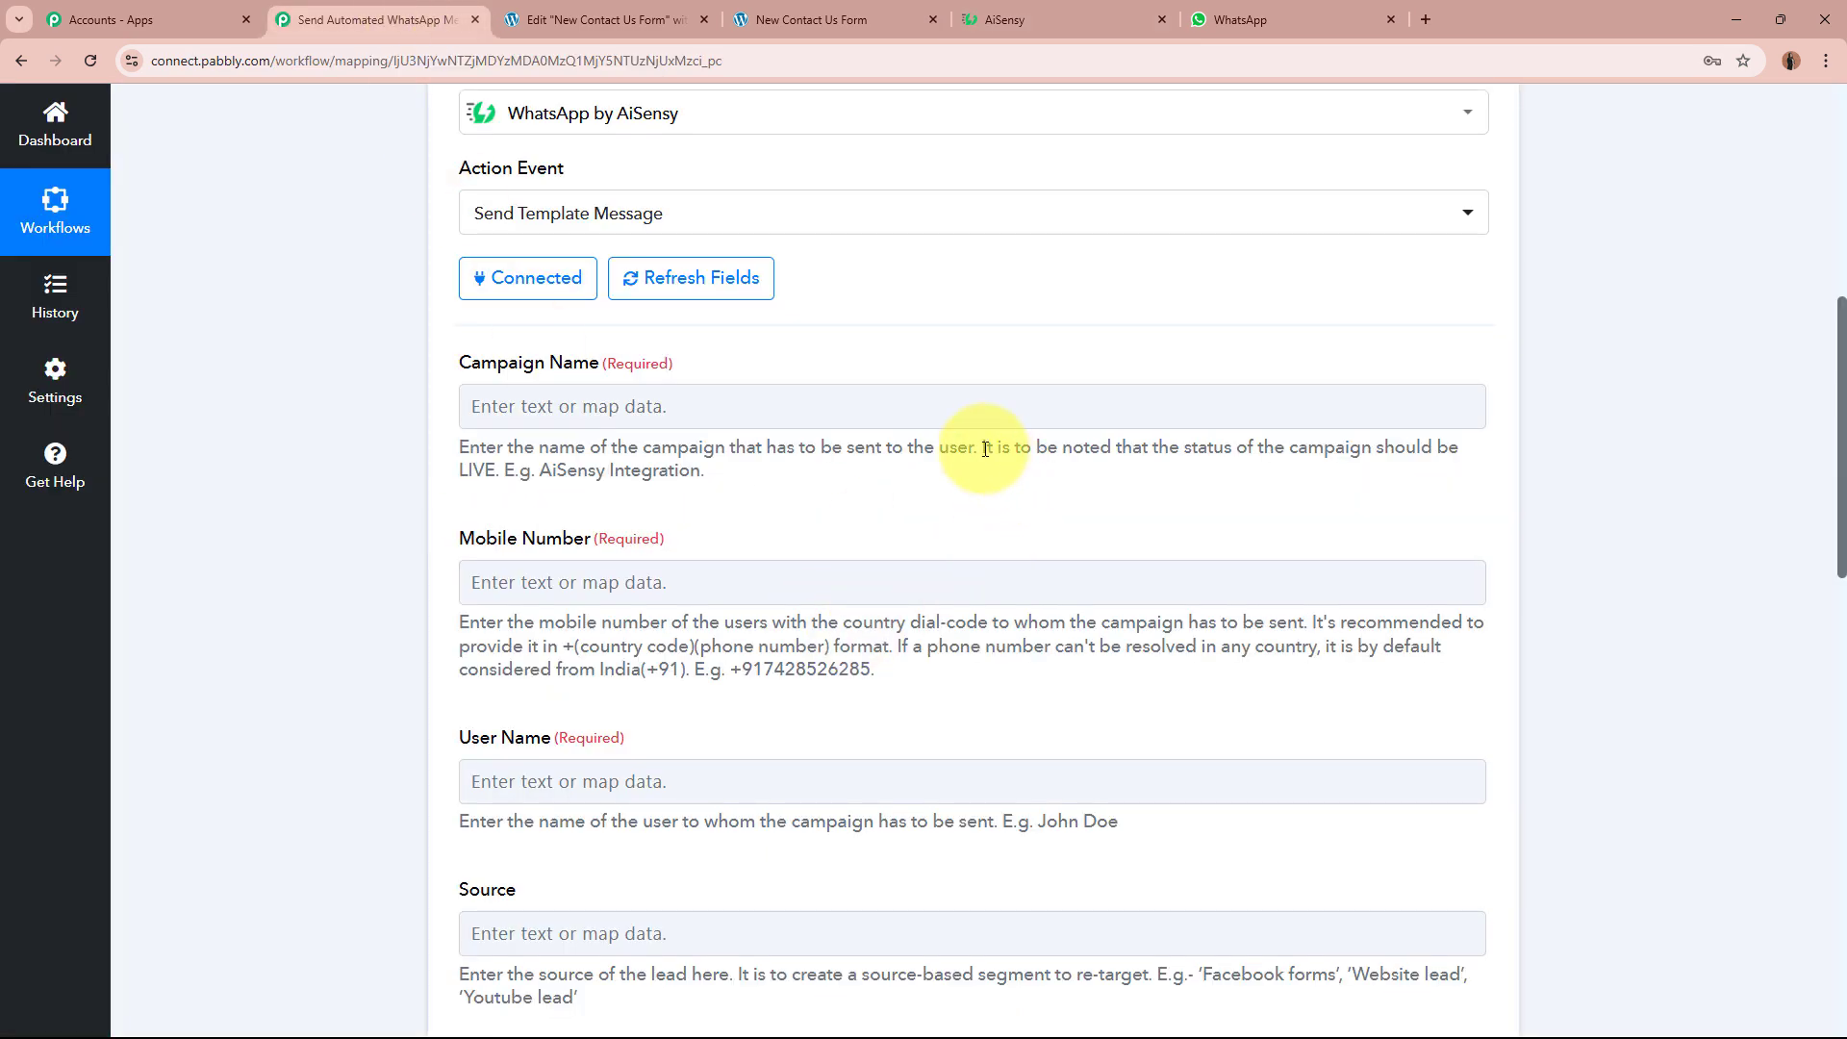
# Step: Fill Campaign Name with Prime Properties, copied from the live AiSensy campaign
pyautogui.moveTo(985, 449); pyautogui.dragTo(1423, 474)
pyautogui.click(1424, 477)
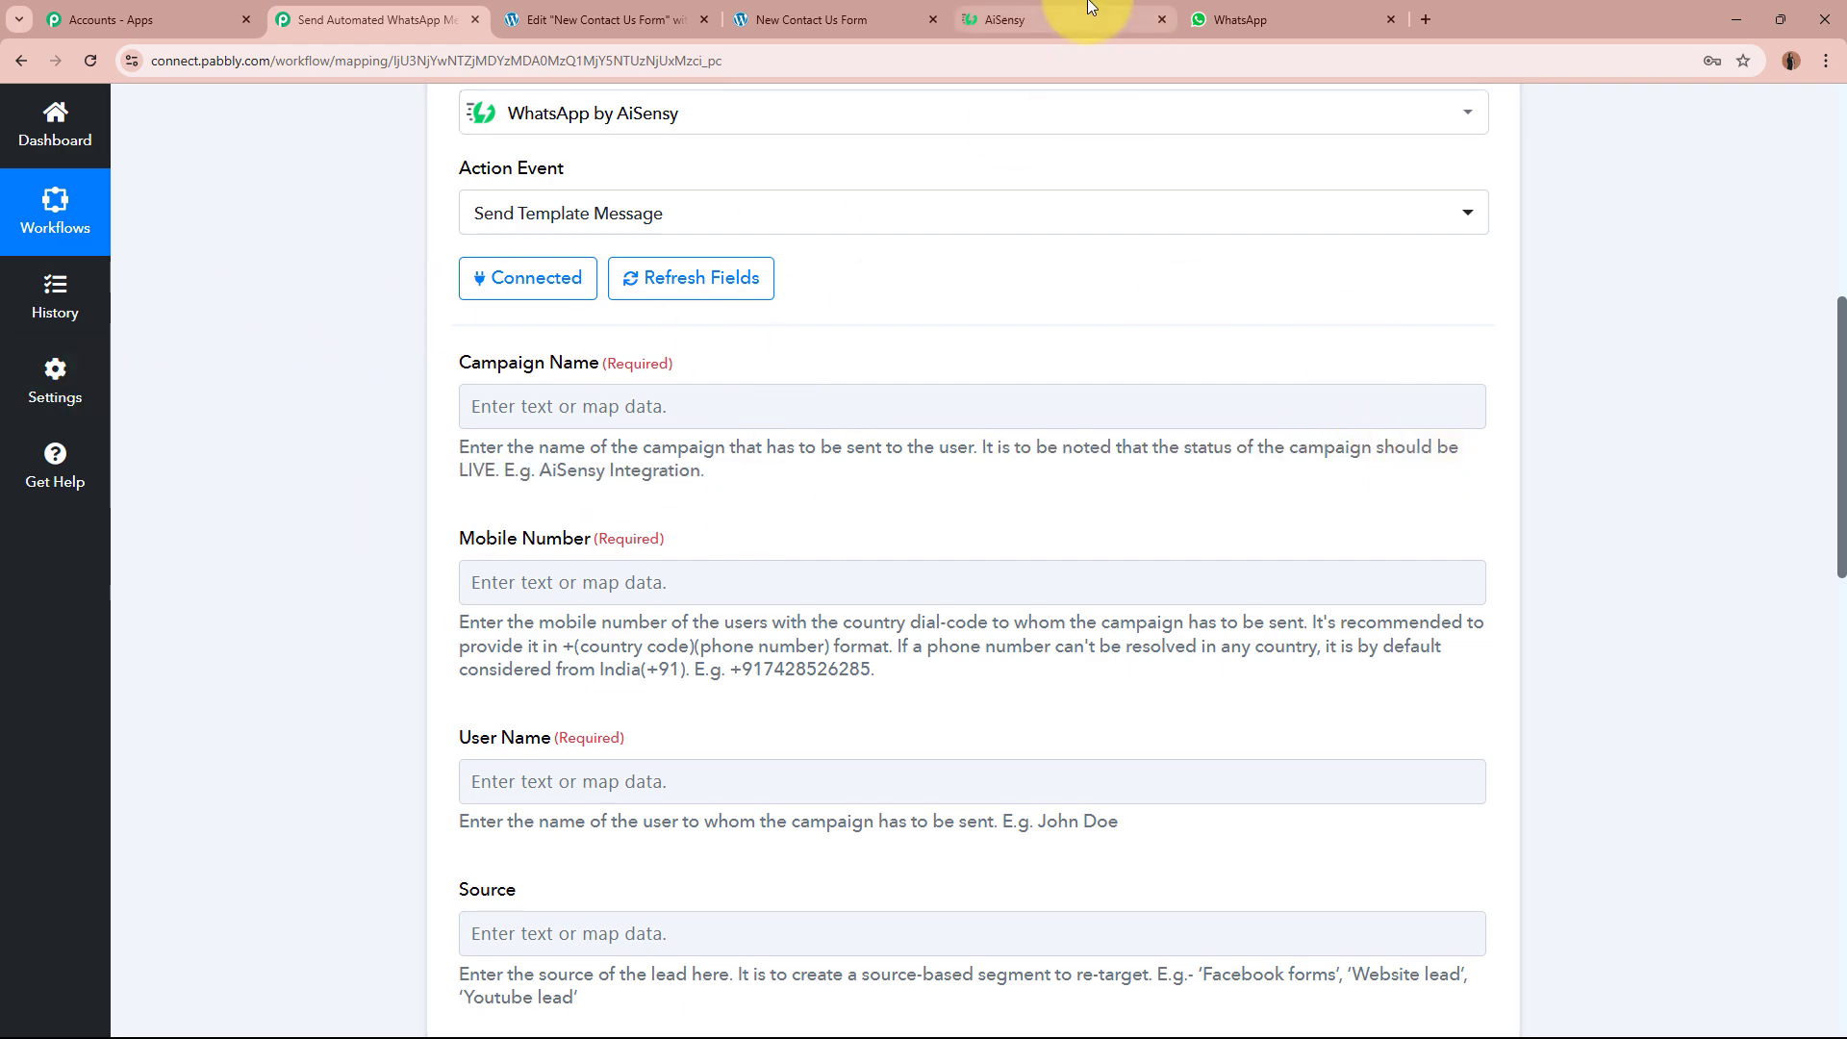
pyautogui.click(1068, 19)
pyautogui.moveTo(163, 112); pyautogui.dragTo(354, 122)
pyautogui.hotkey('ctrl', 'c')
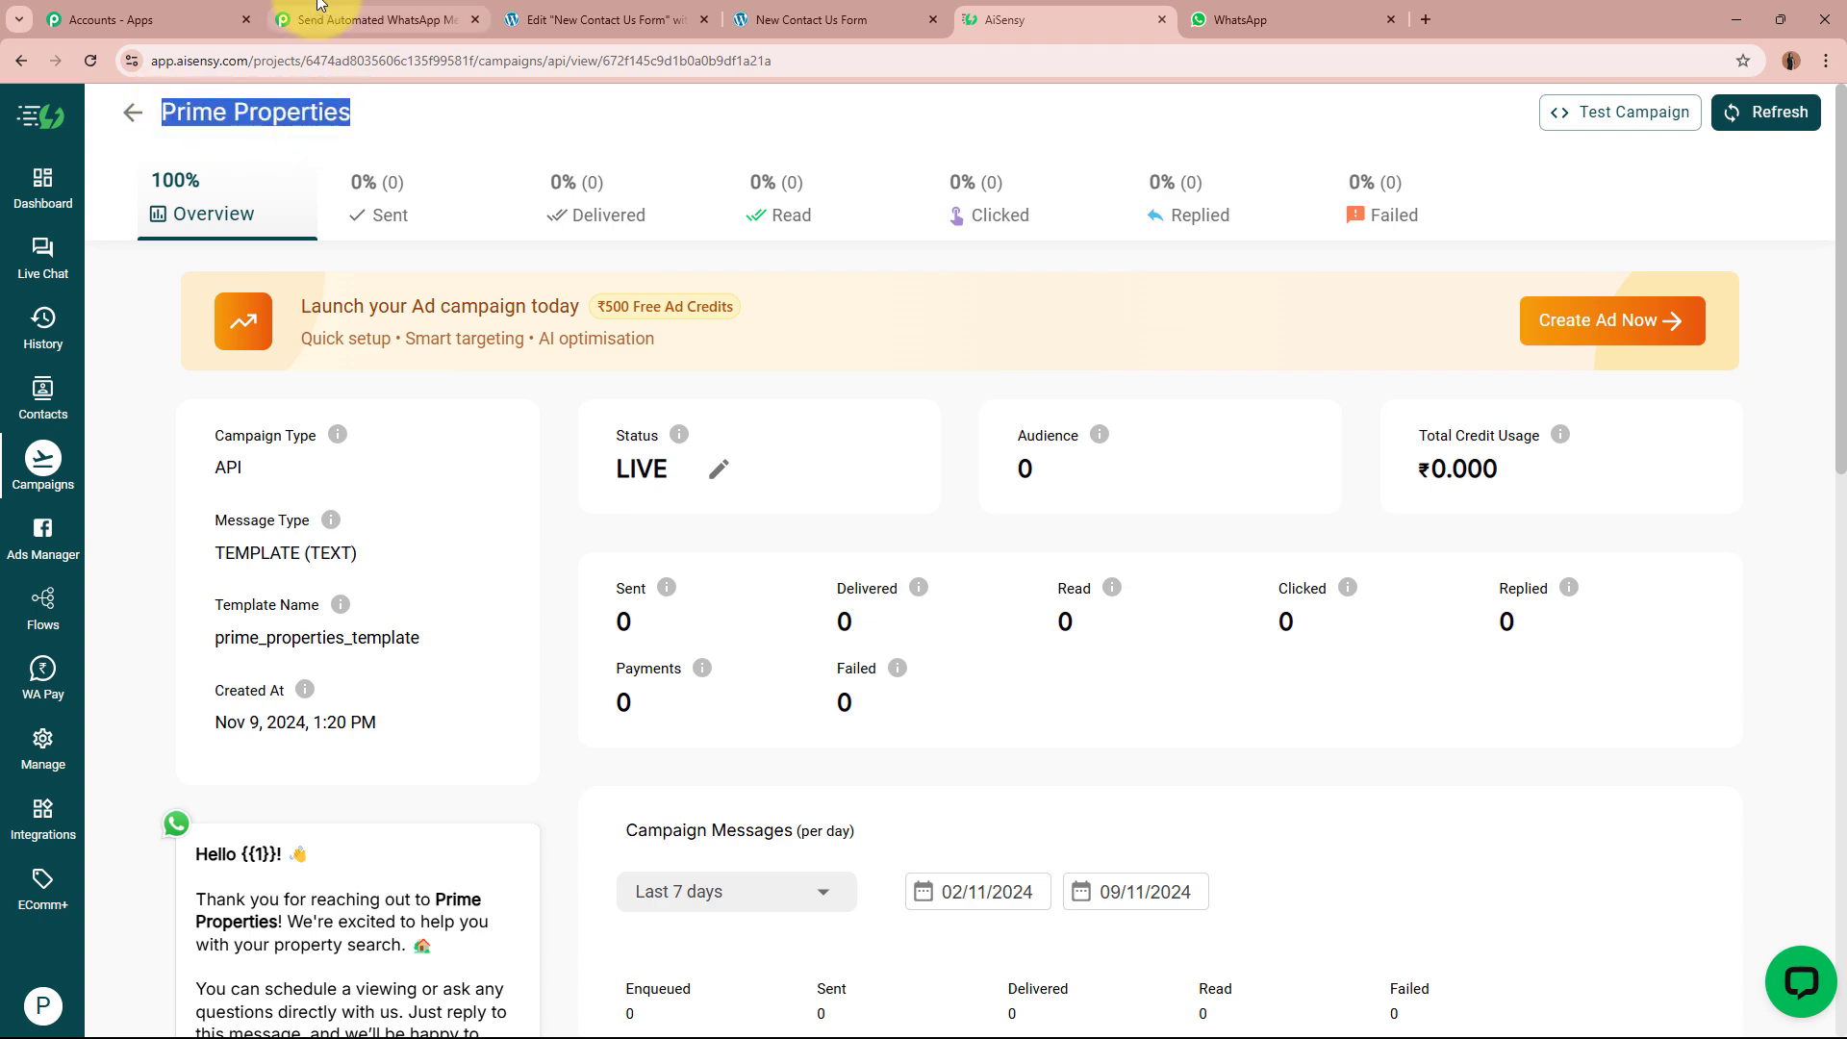
pyautogui.click(371, 20)
pyautogui.click(574, 405)
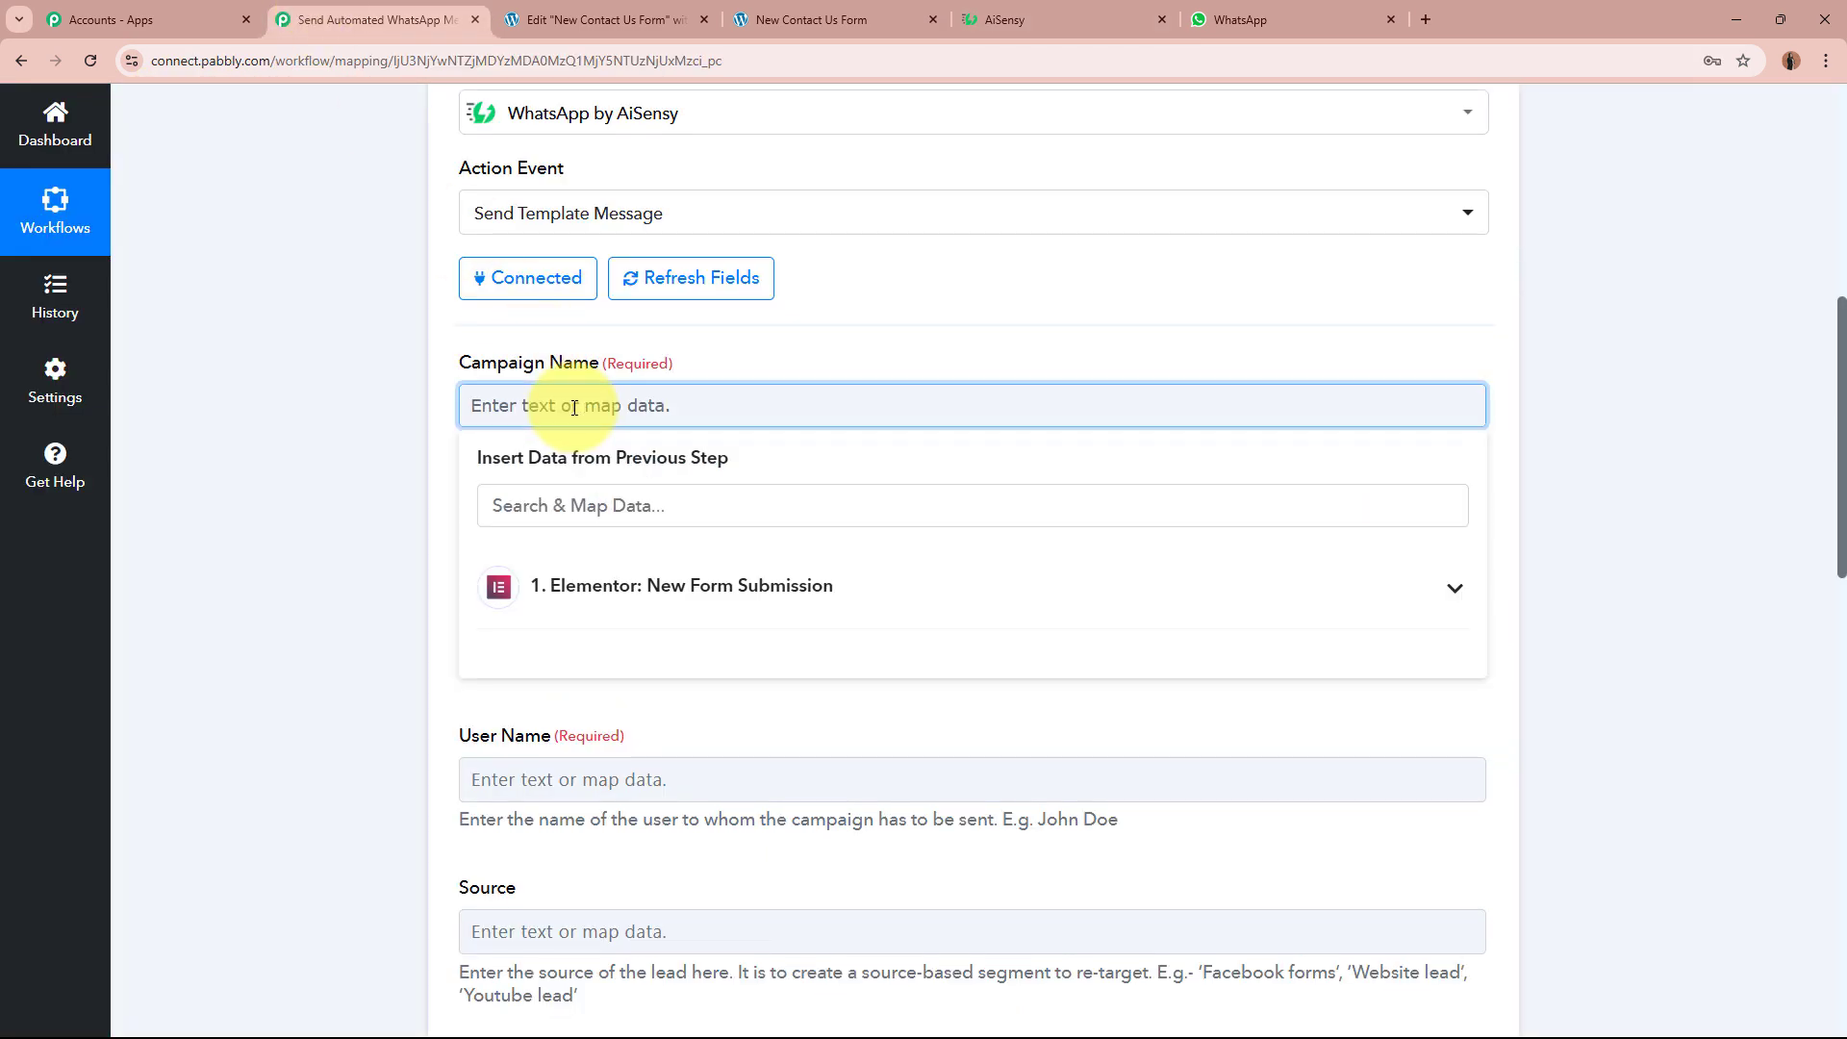
pyautogui.hotkey('ctrl', 'v')
pyautogui.click(360, 488)
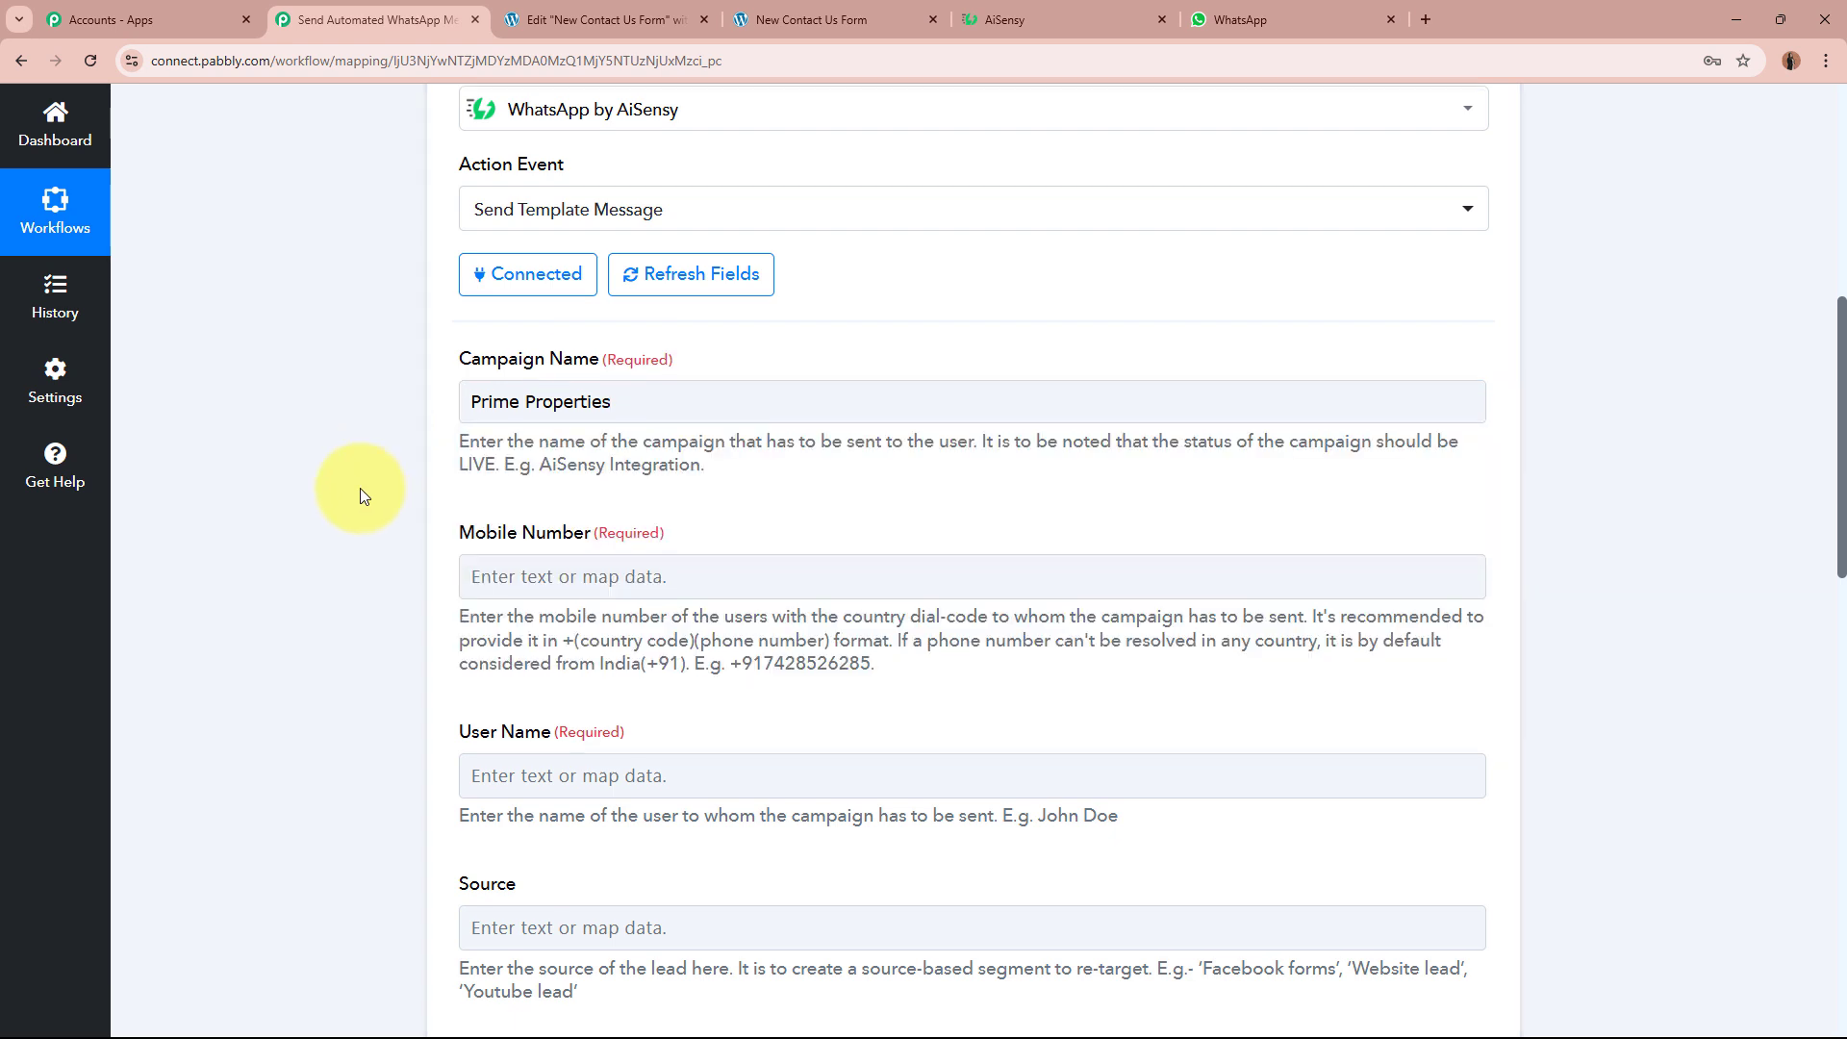
pyautogui.scroll(-2, 360, 487)
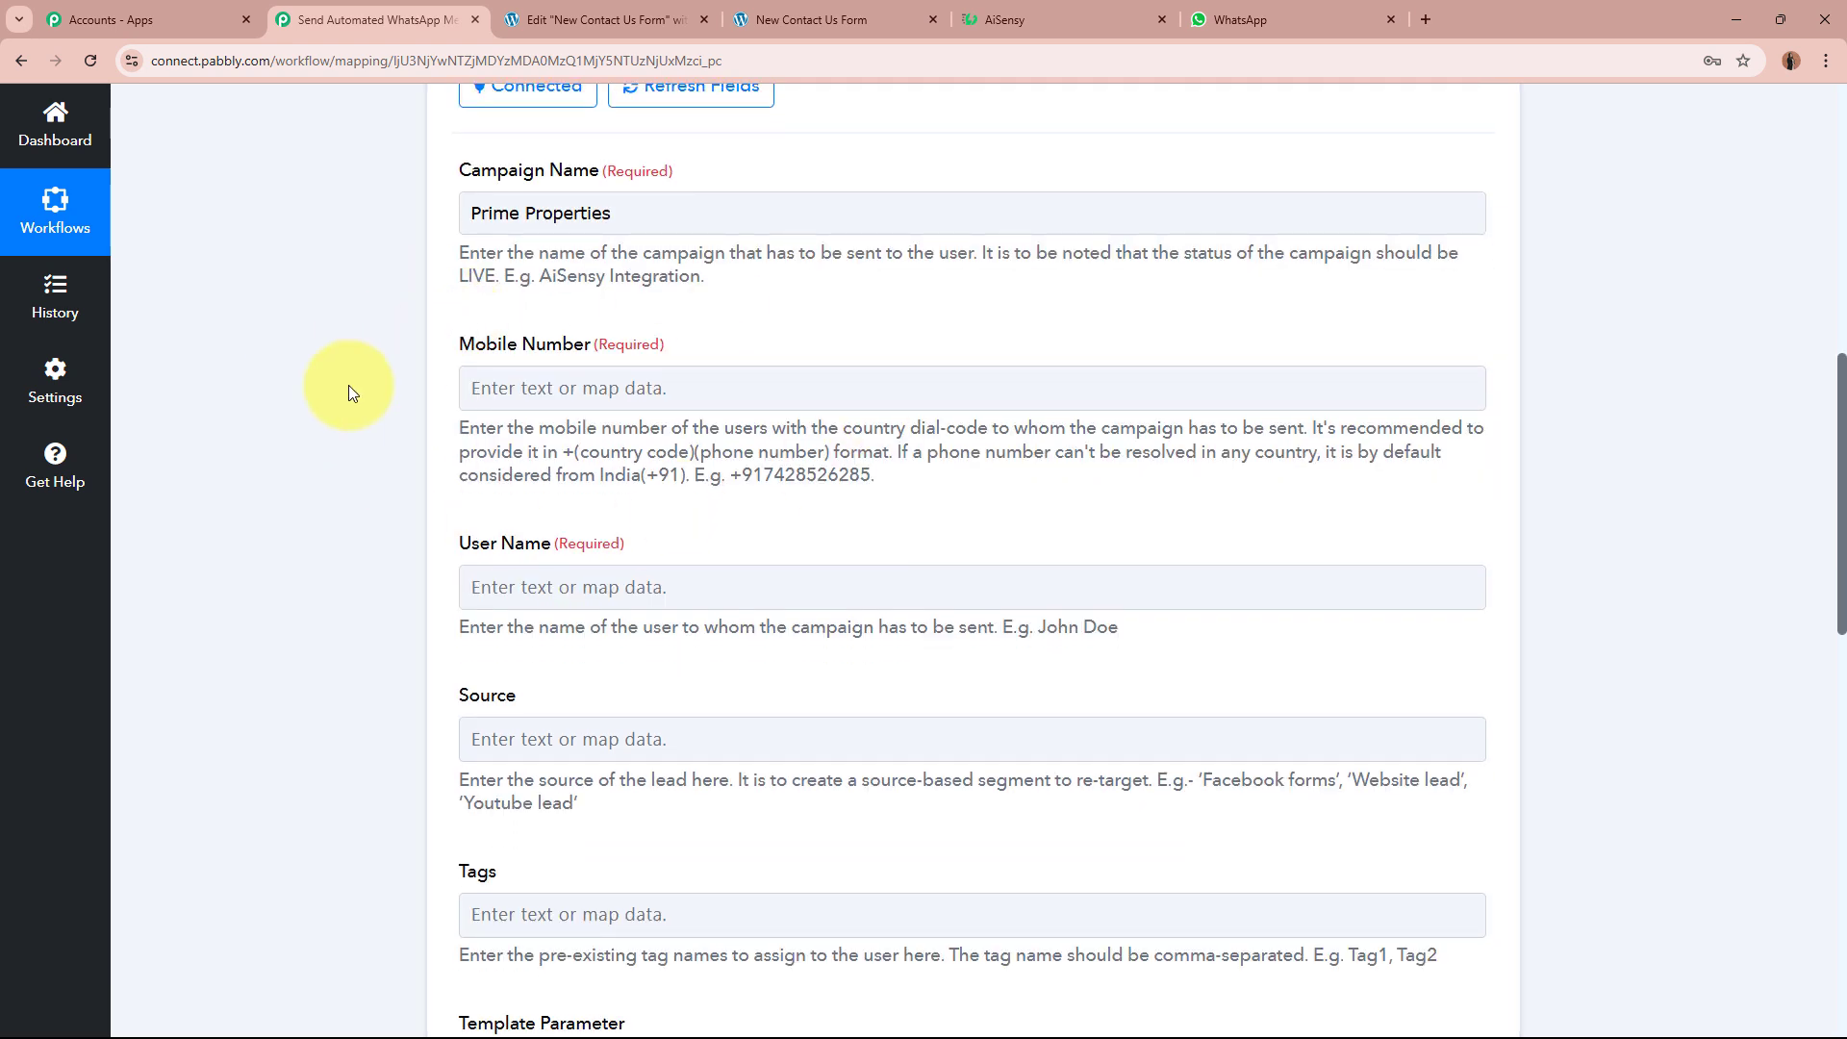
pyautogui.click(1140, 19)
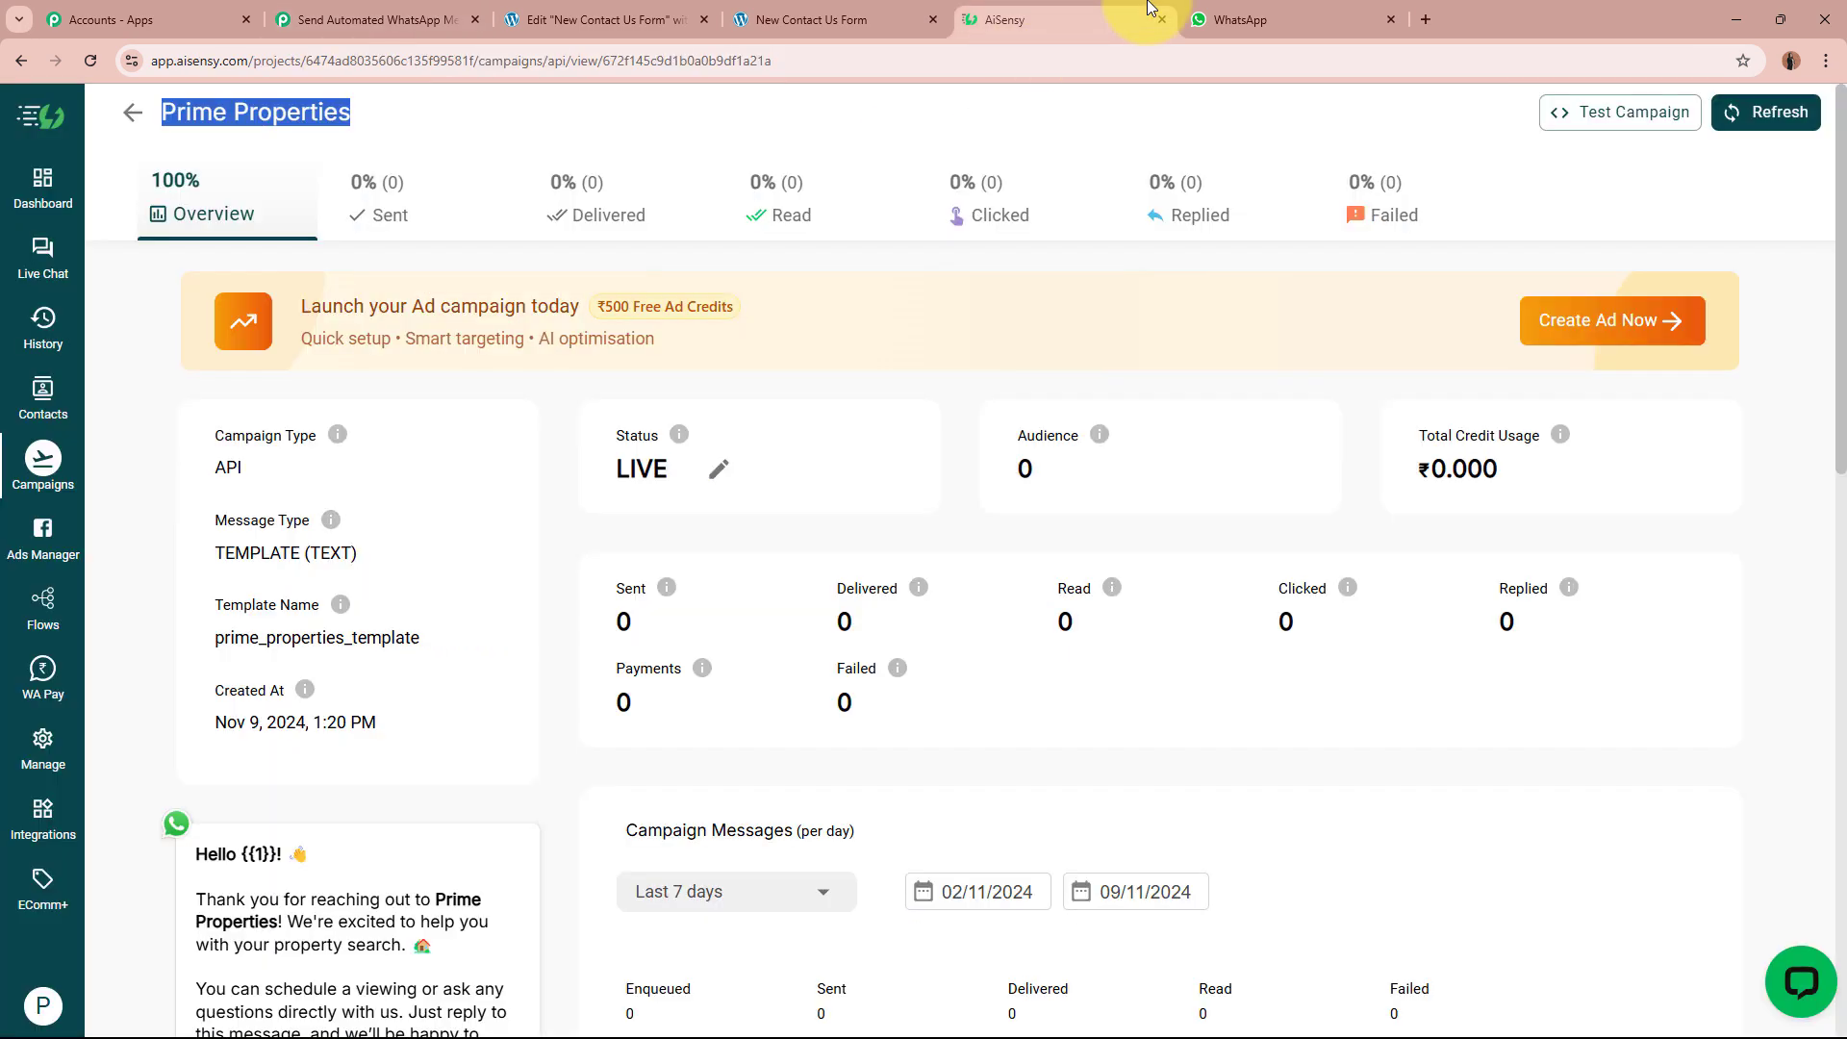
pyautogui.click(503, 615)
pyautogui.scroll(-5, 503, 615)
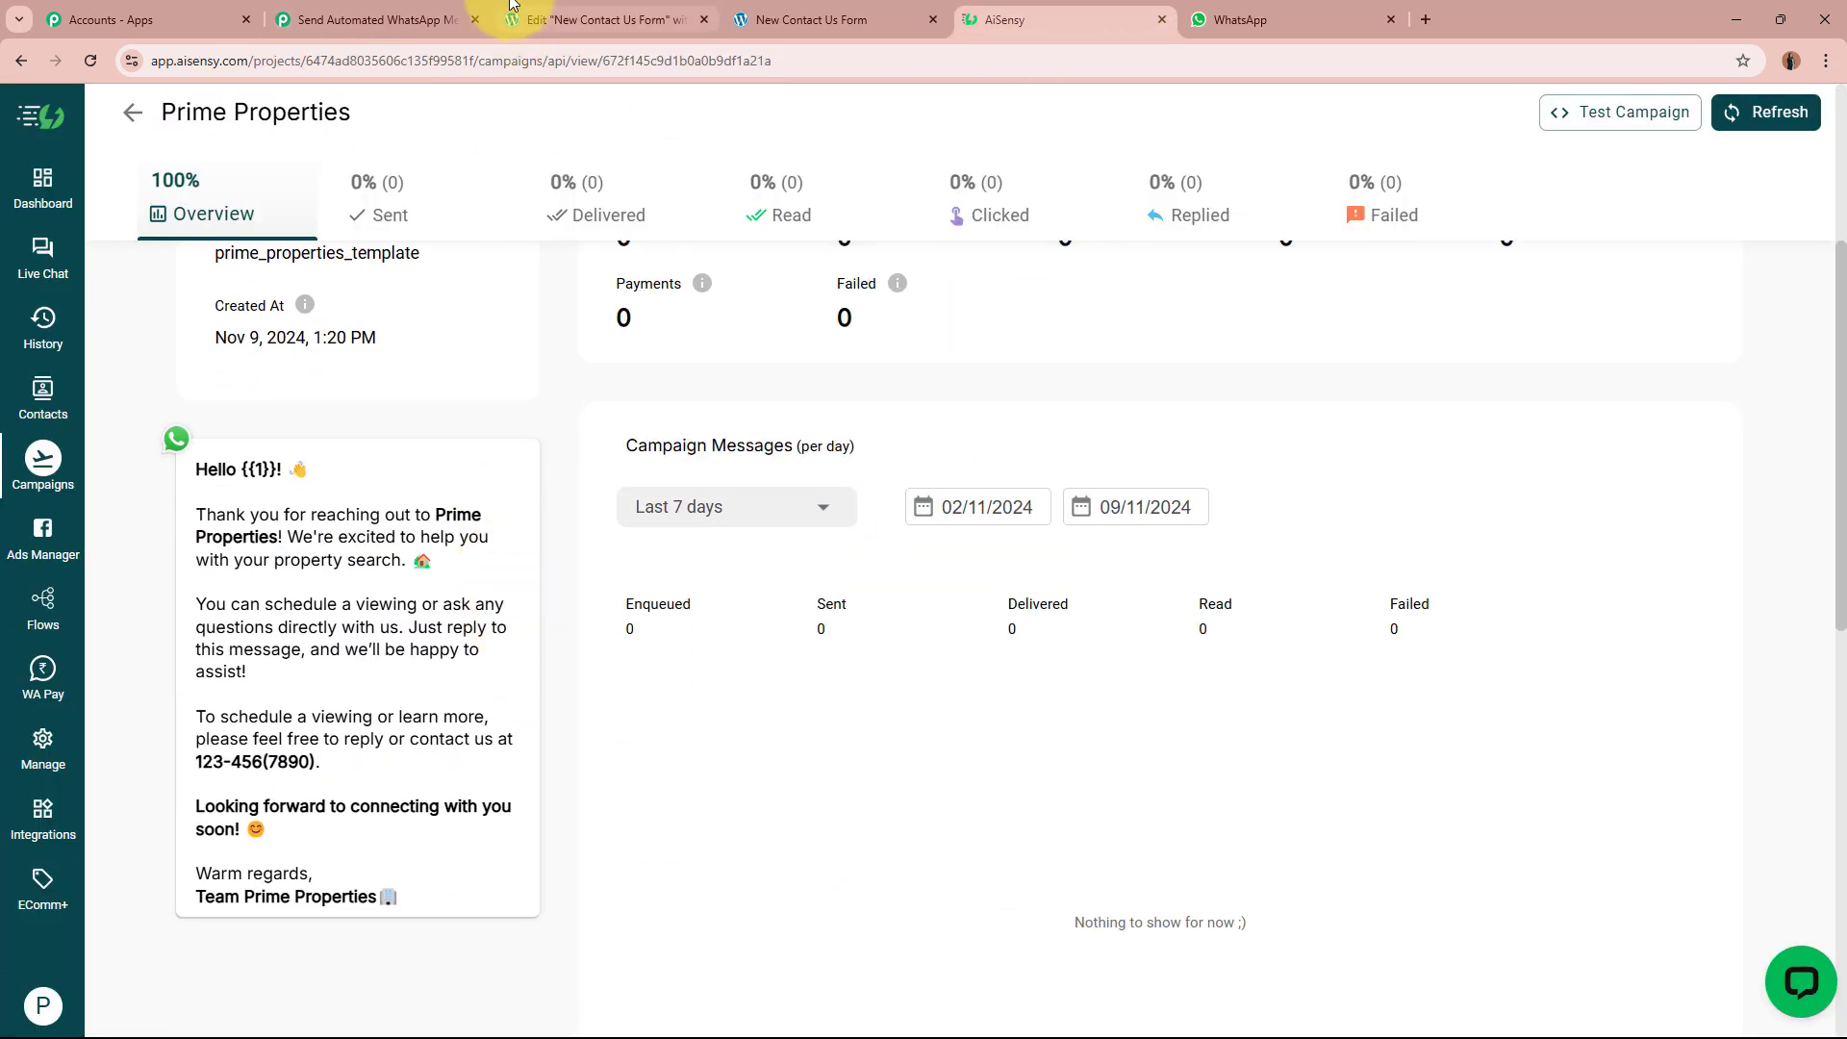
pyautogui.click(414, 19)
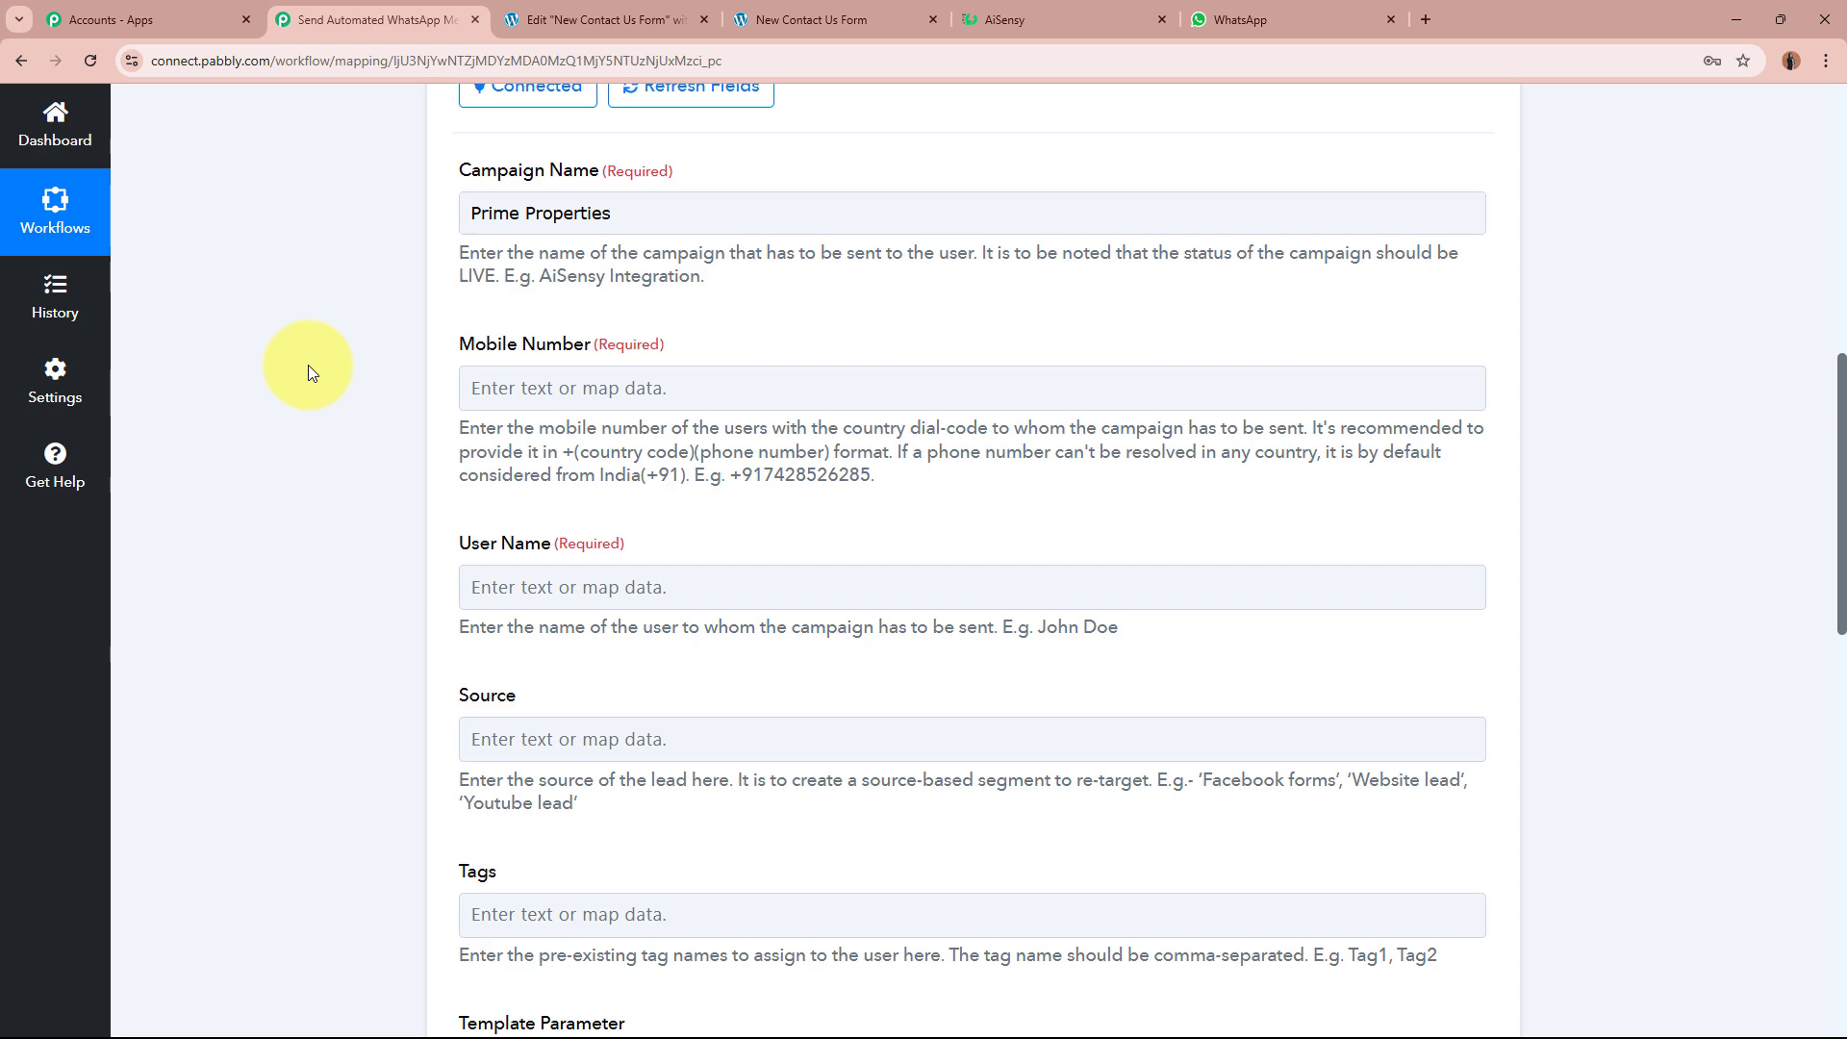
# Step: Map the Elementor form's Phone Number into the Mobile Number field
pyautogui.scroll(10, 309, 482)
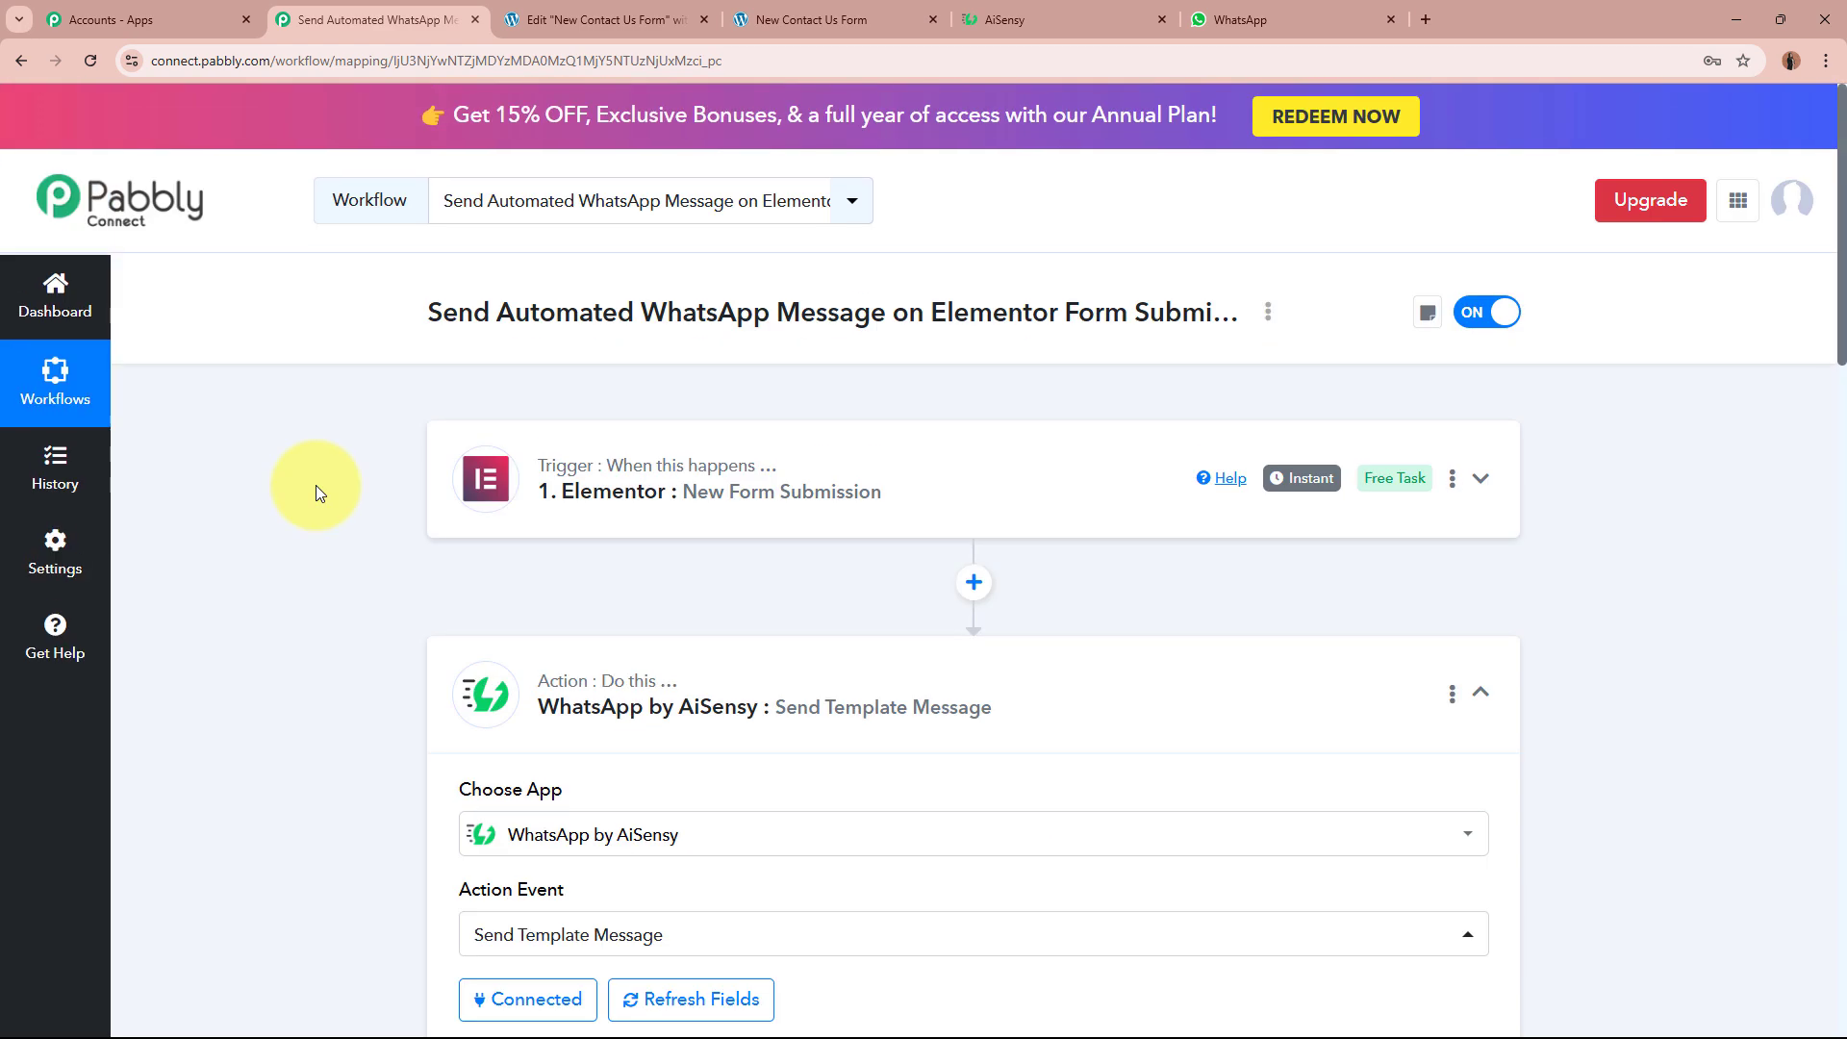
pyautogui.scroll(-8, 212, 596)
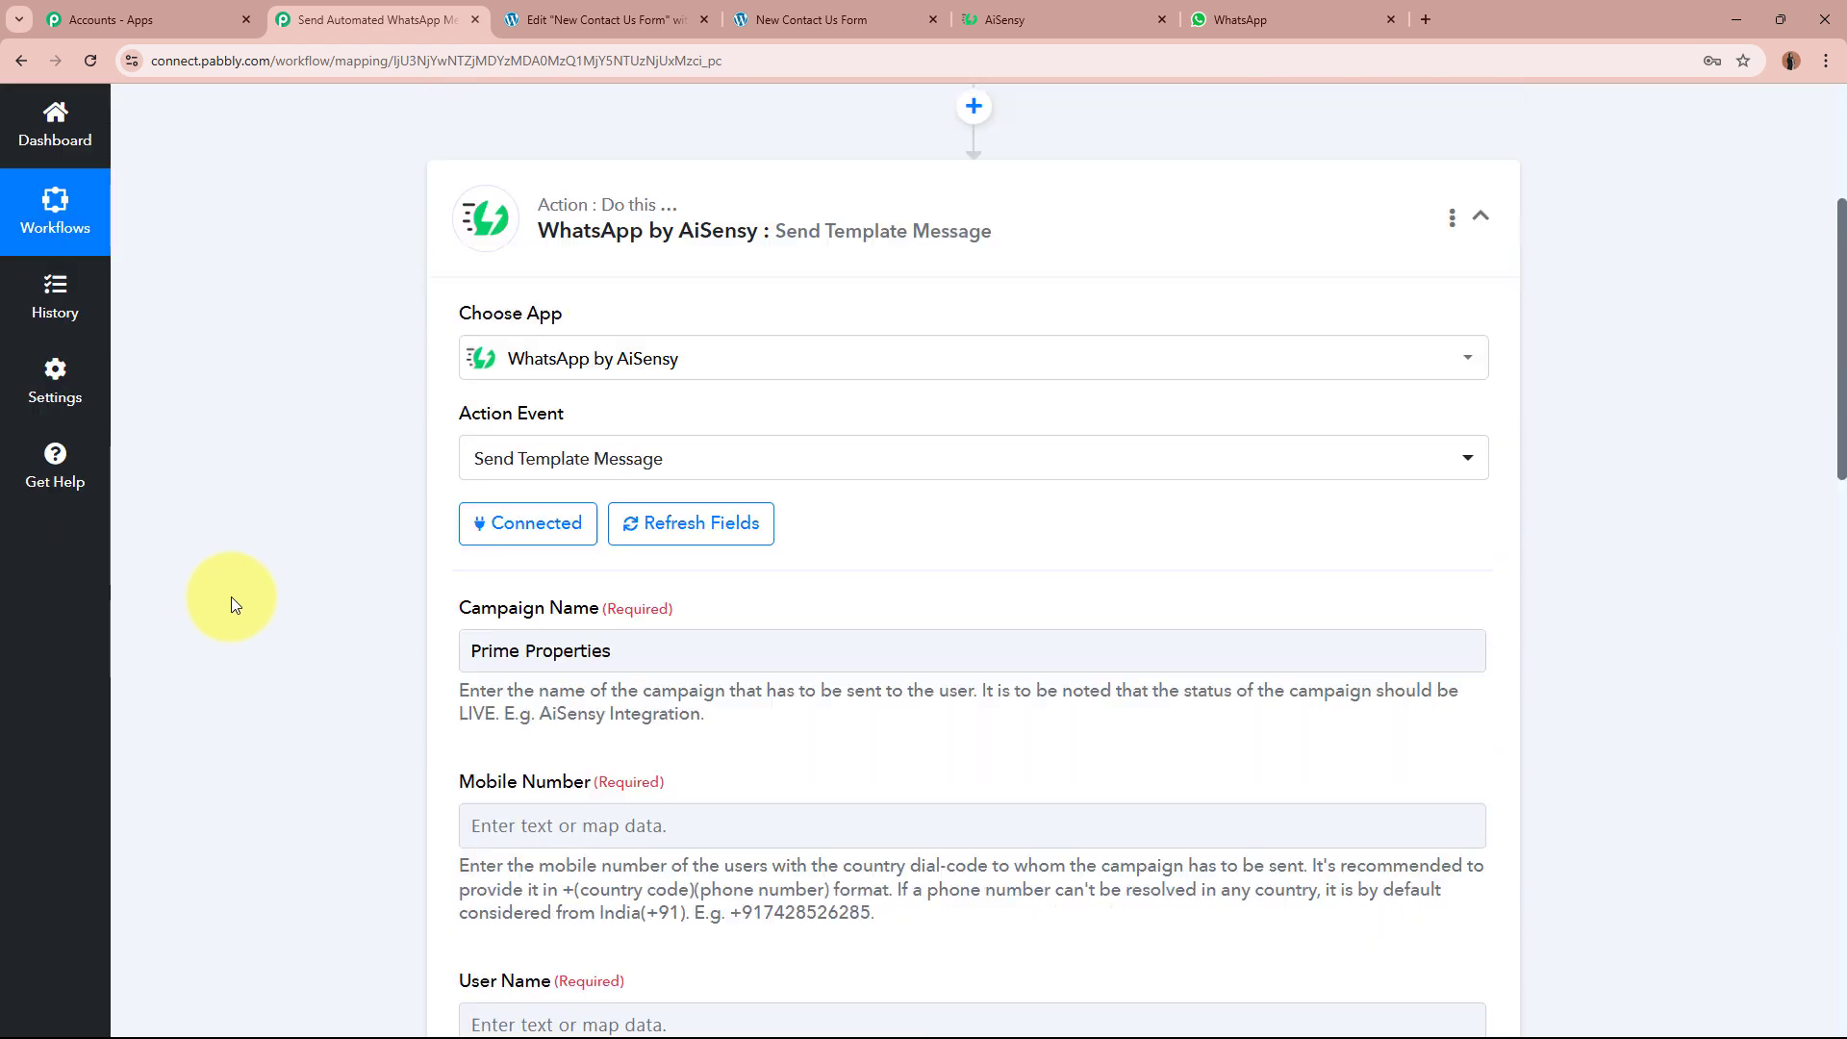
pyautogui.click(701, 532)
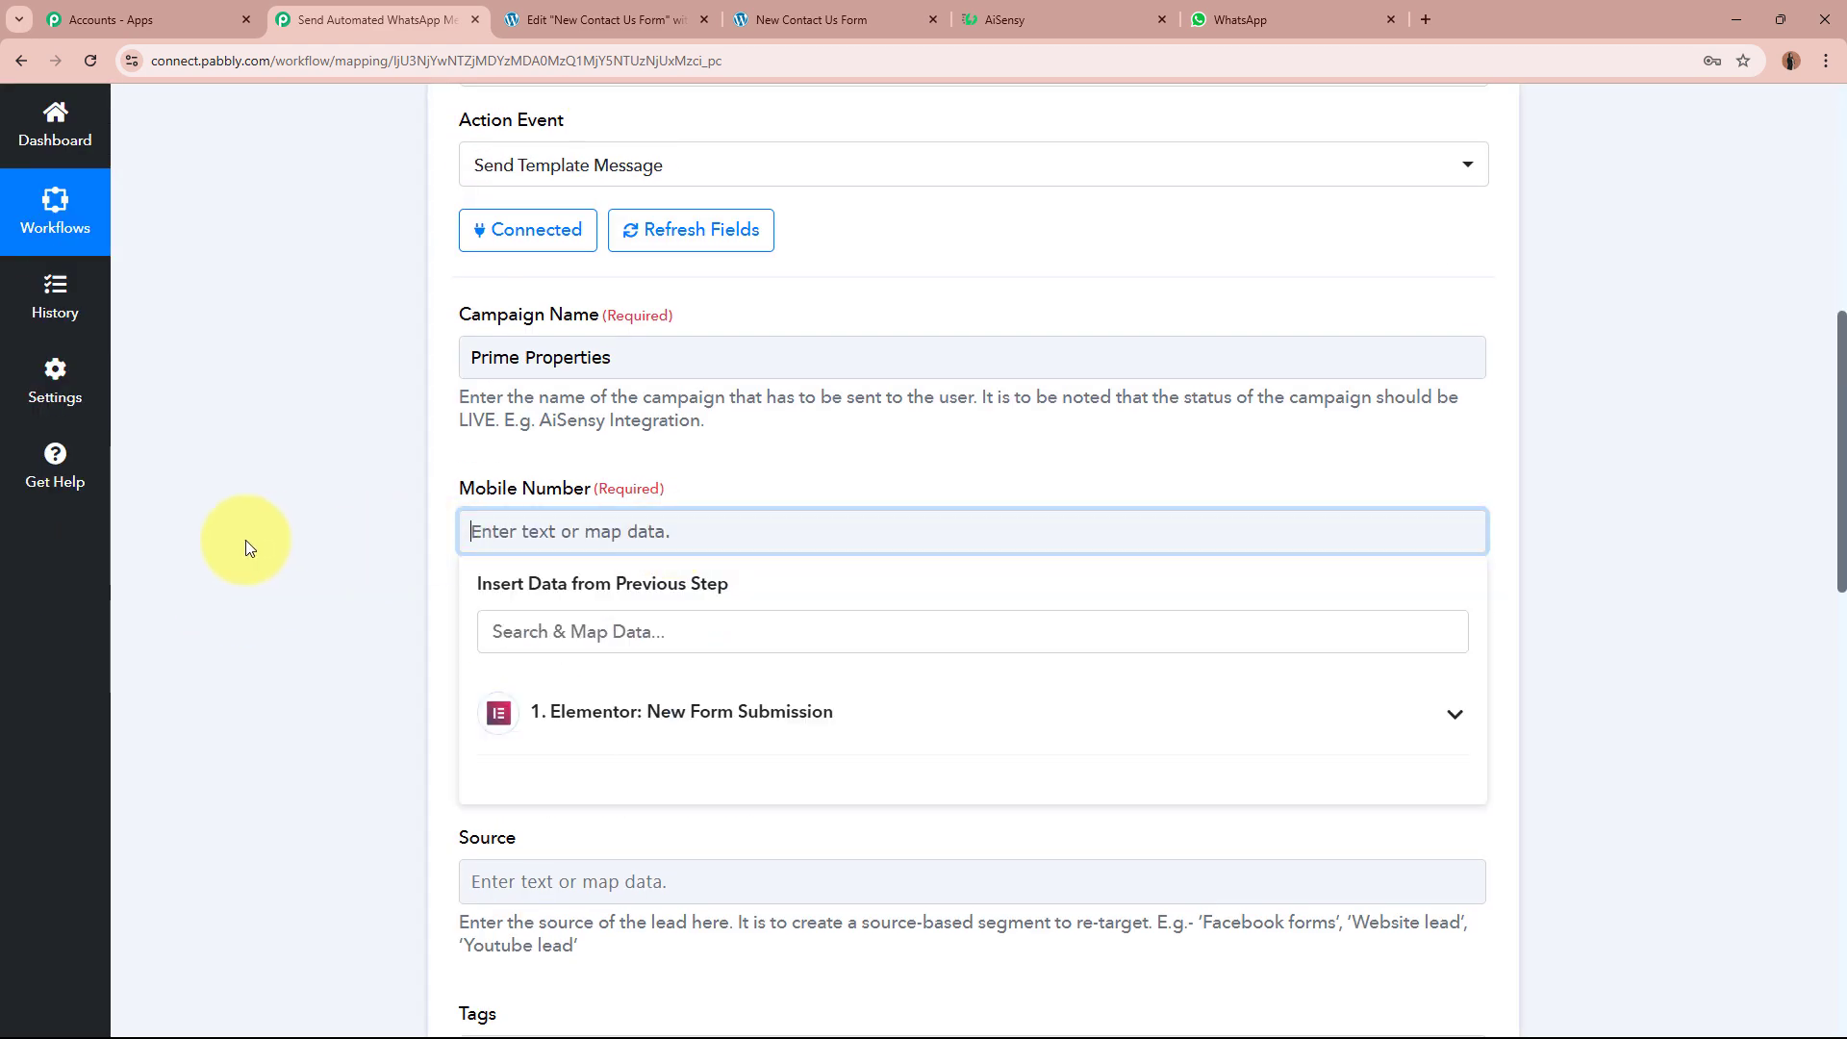
pyautogui.scroll(-2, 288, 543)
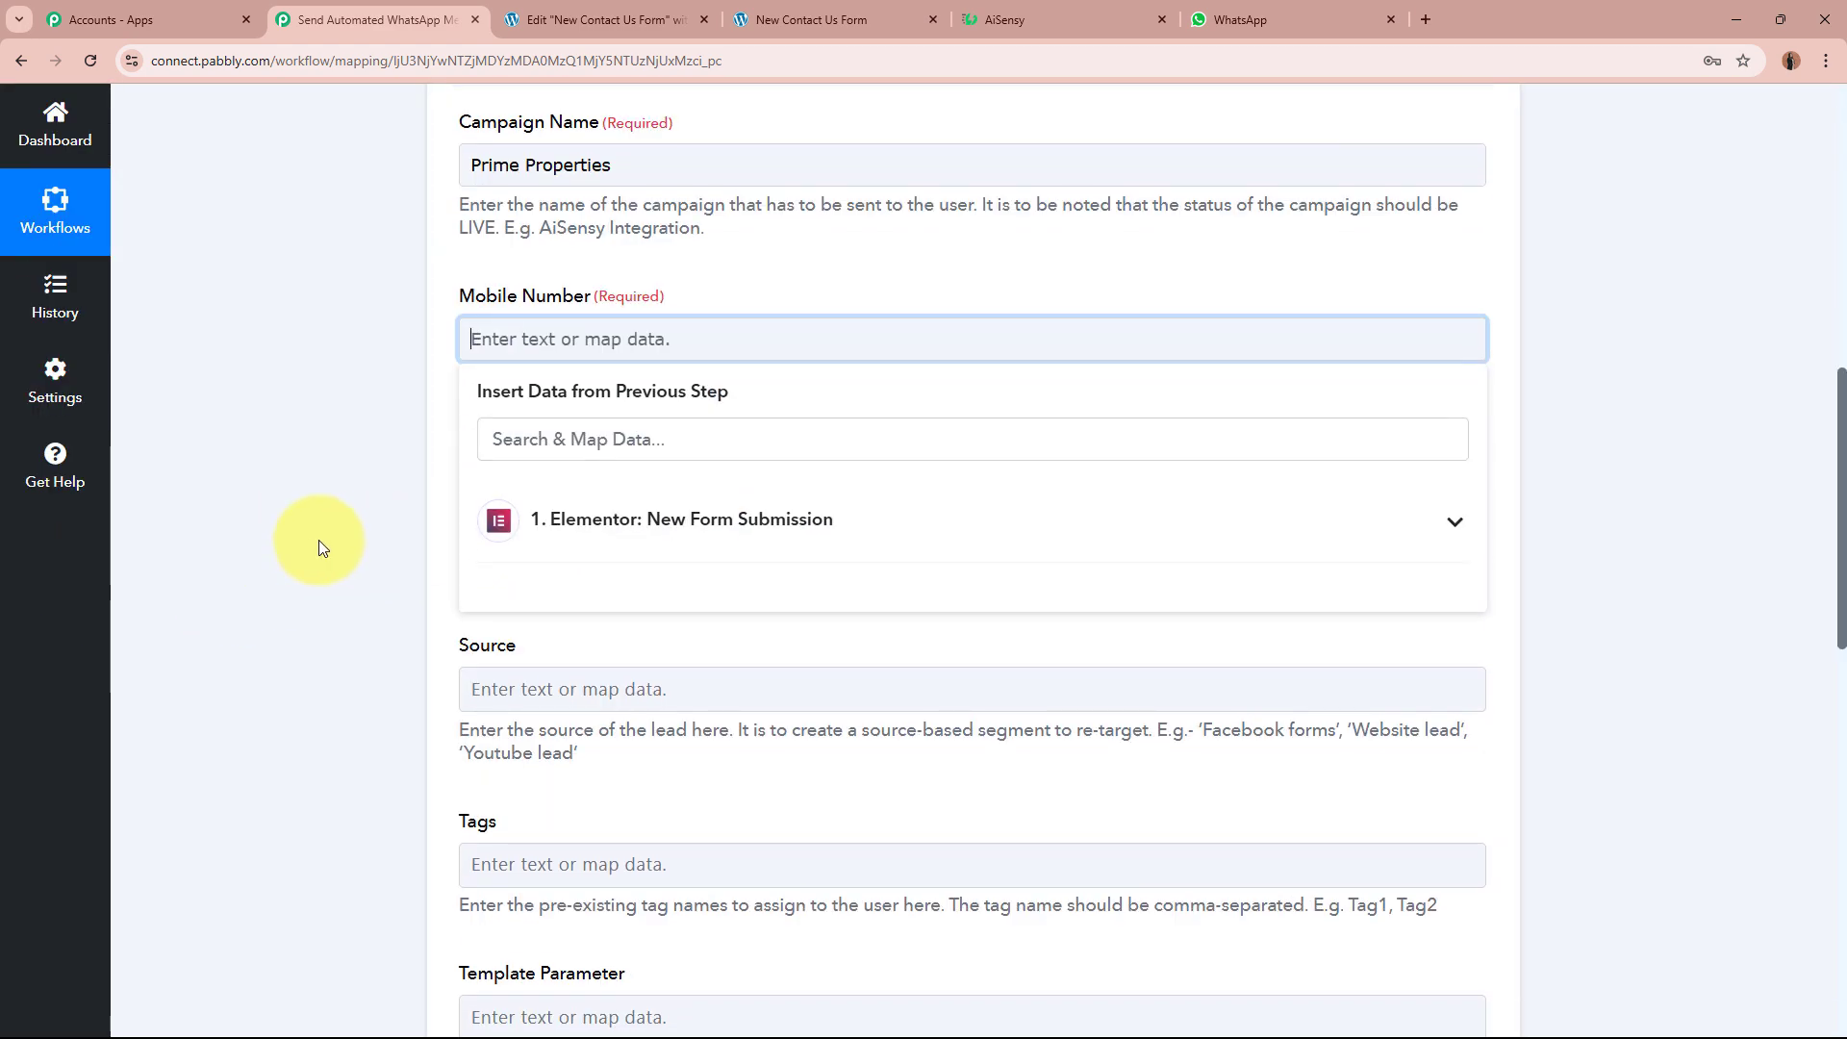
pyautogui.click(815, 532)
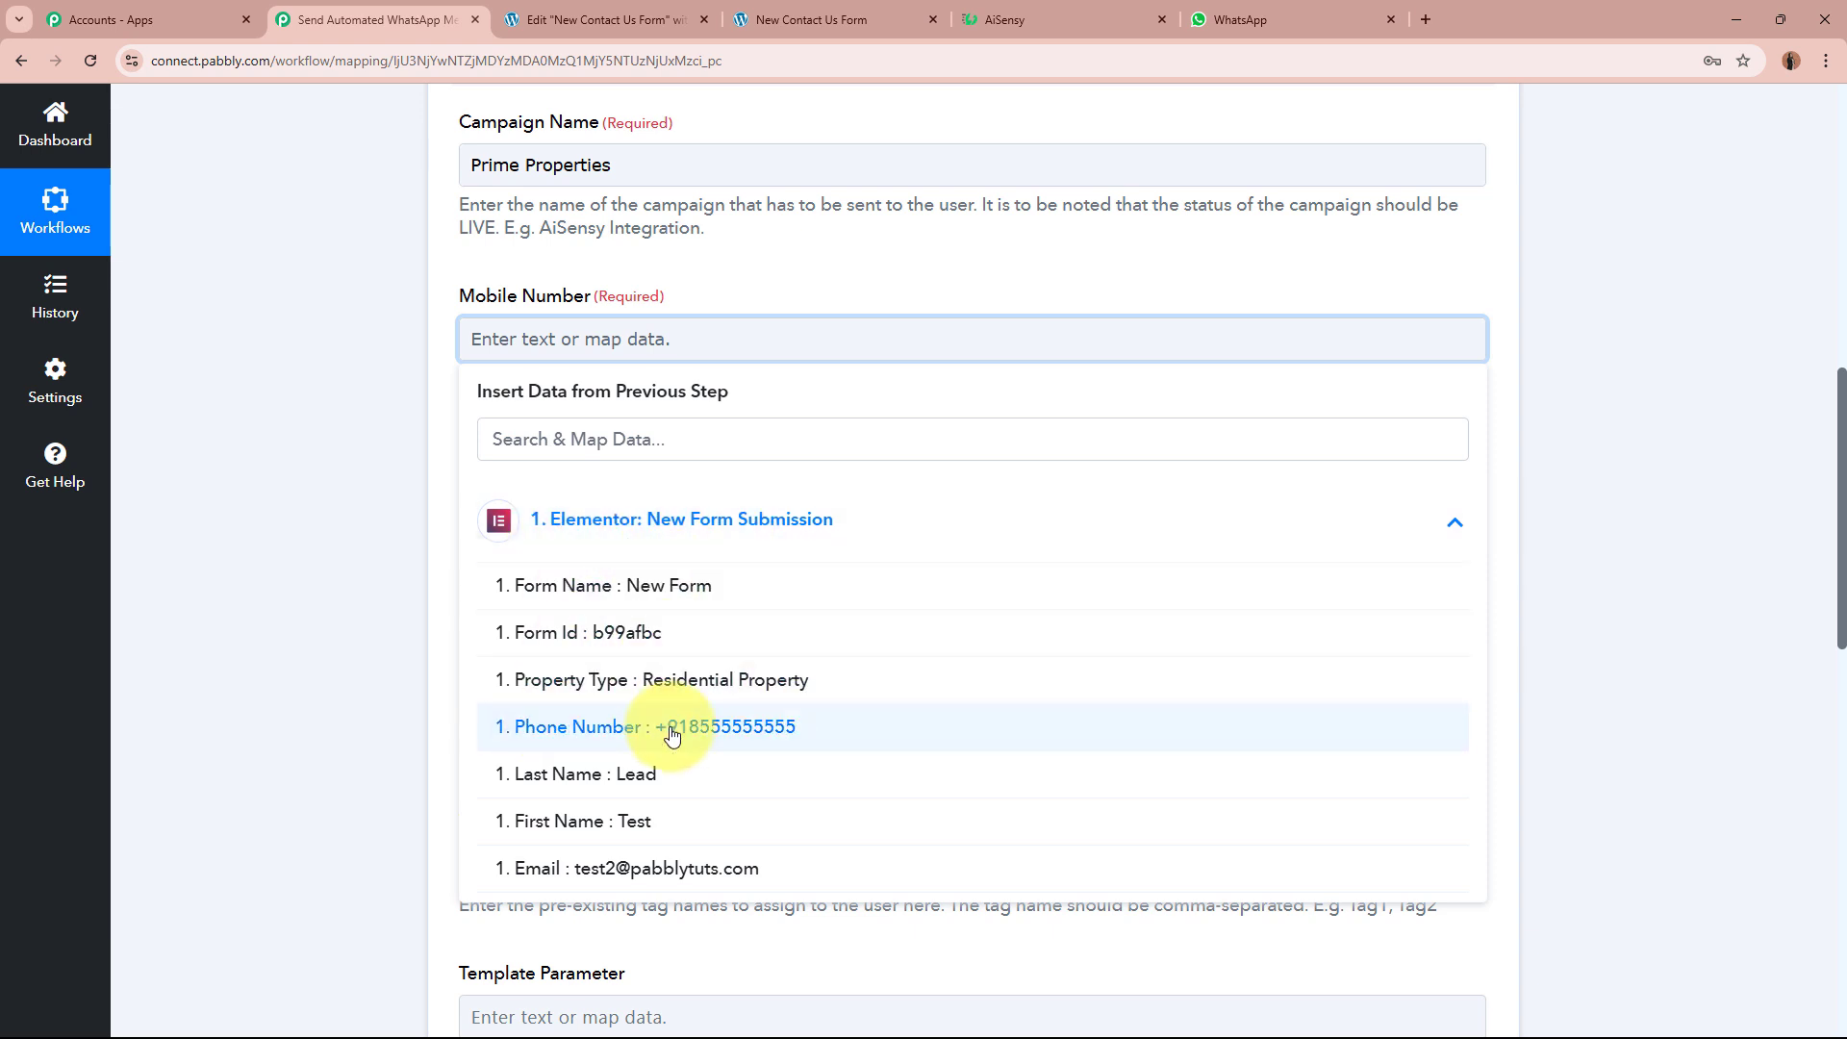
pyautogui.click(817, 736)
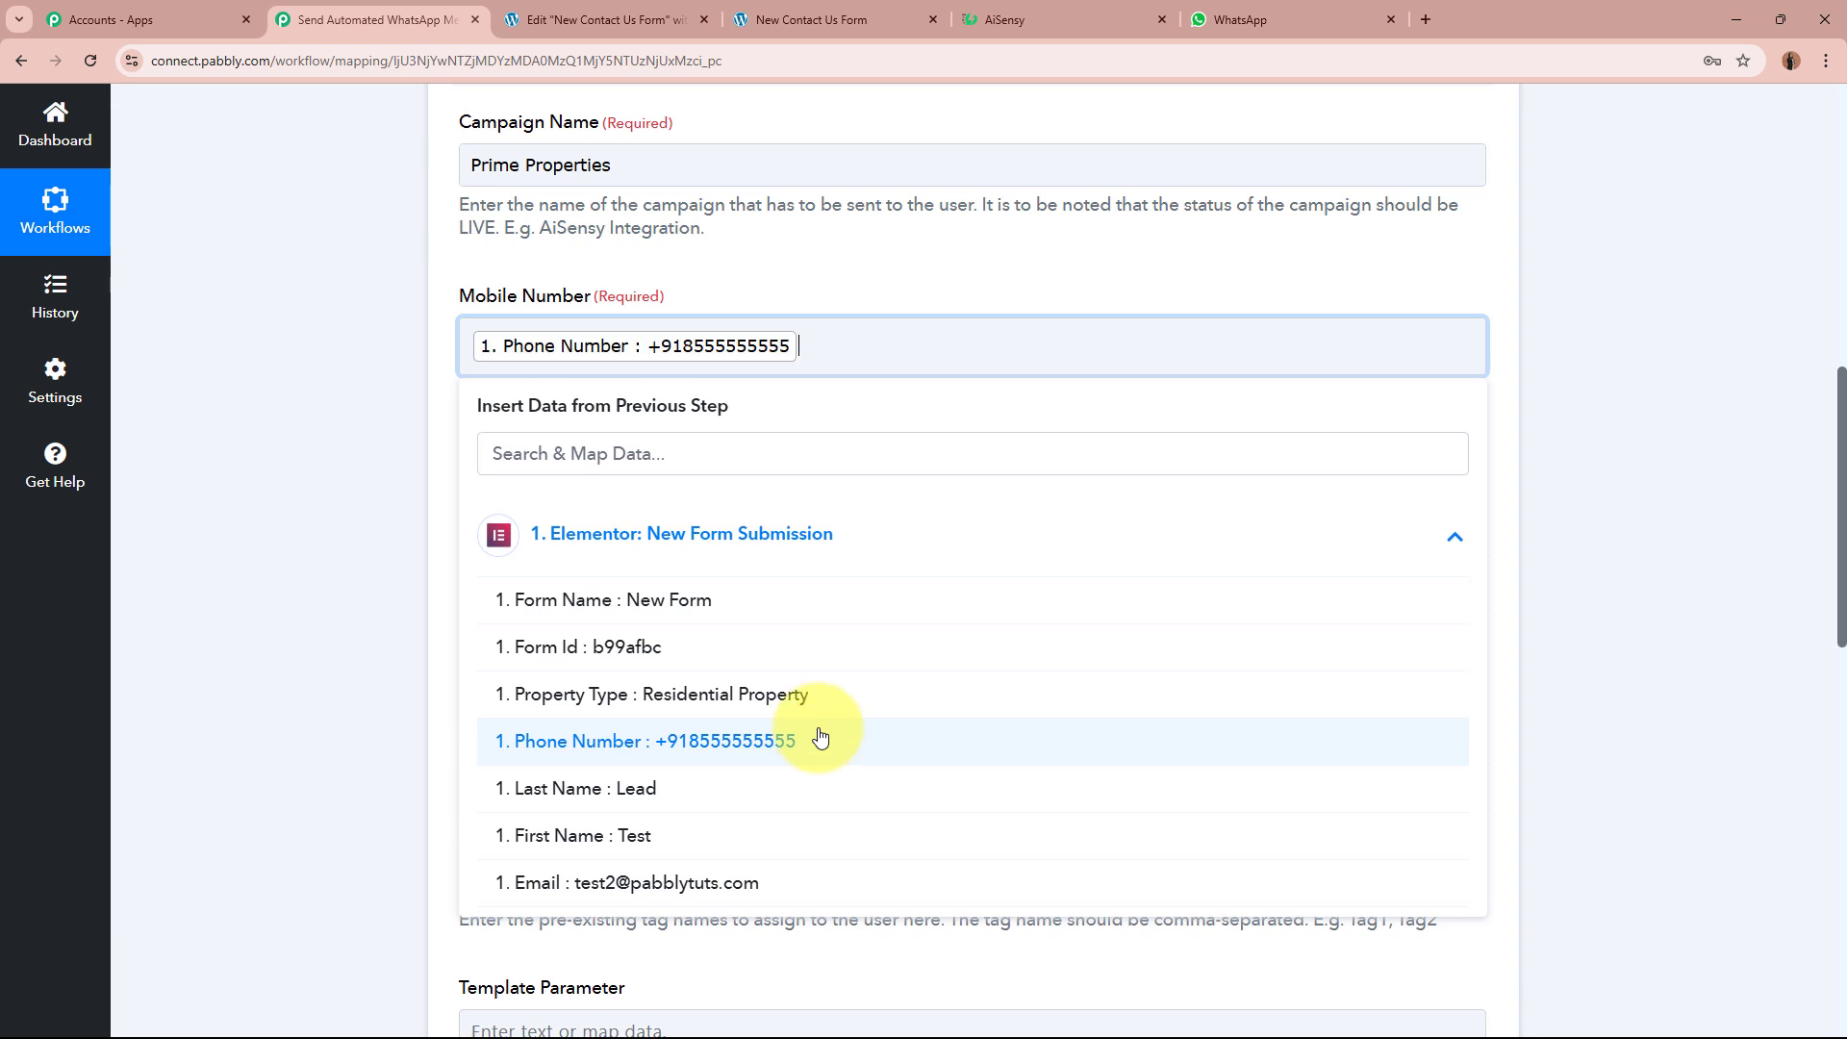
pyautogui.click(354, 487)
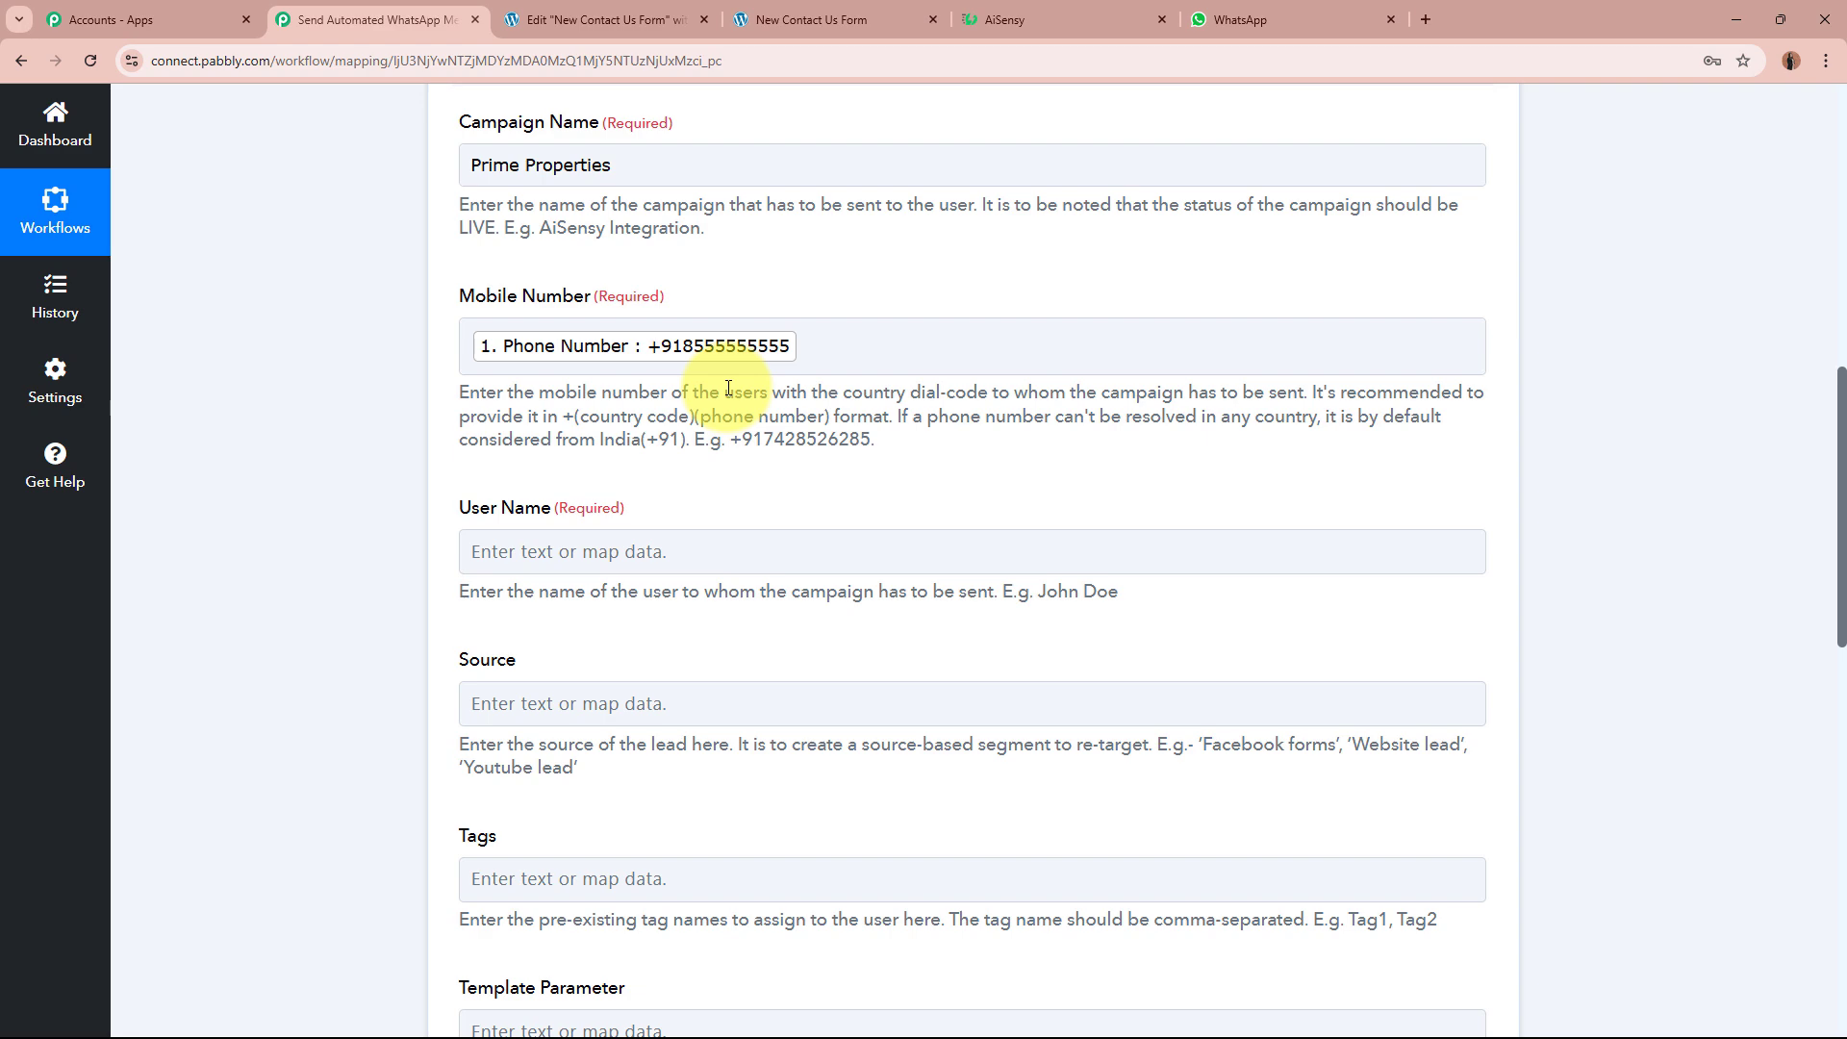
# Step: Map First Name followed by Last Name into the User Name field
pyautogui.scroll(10, 729, 389)
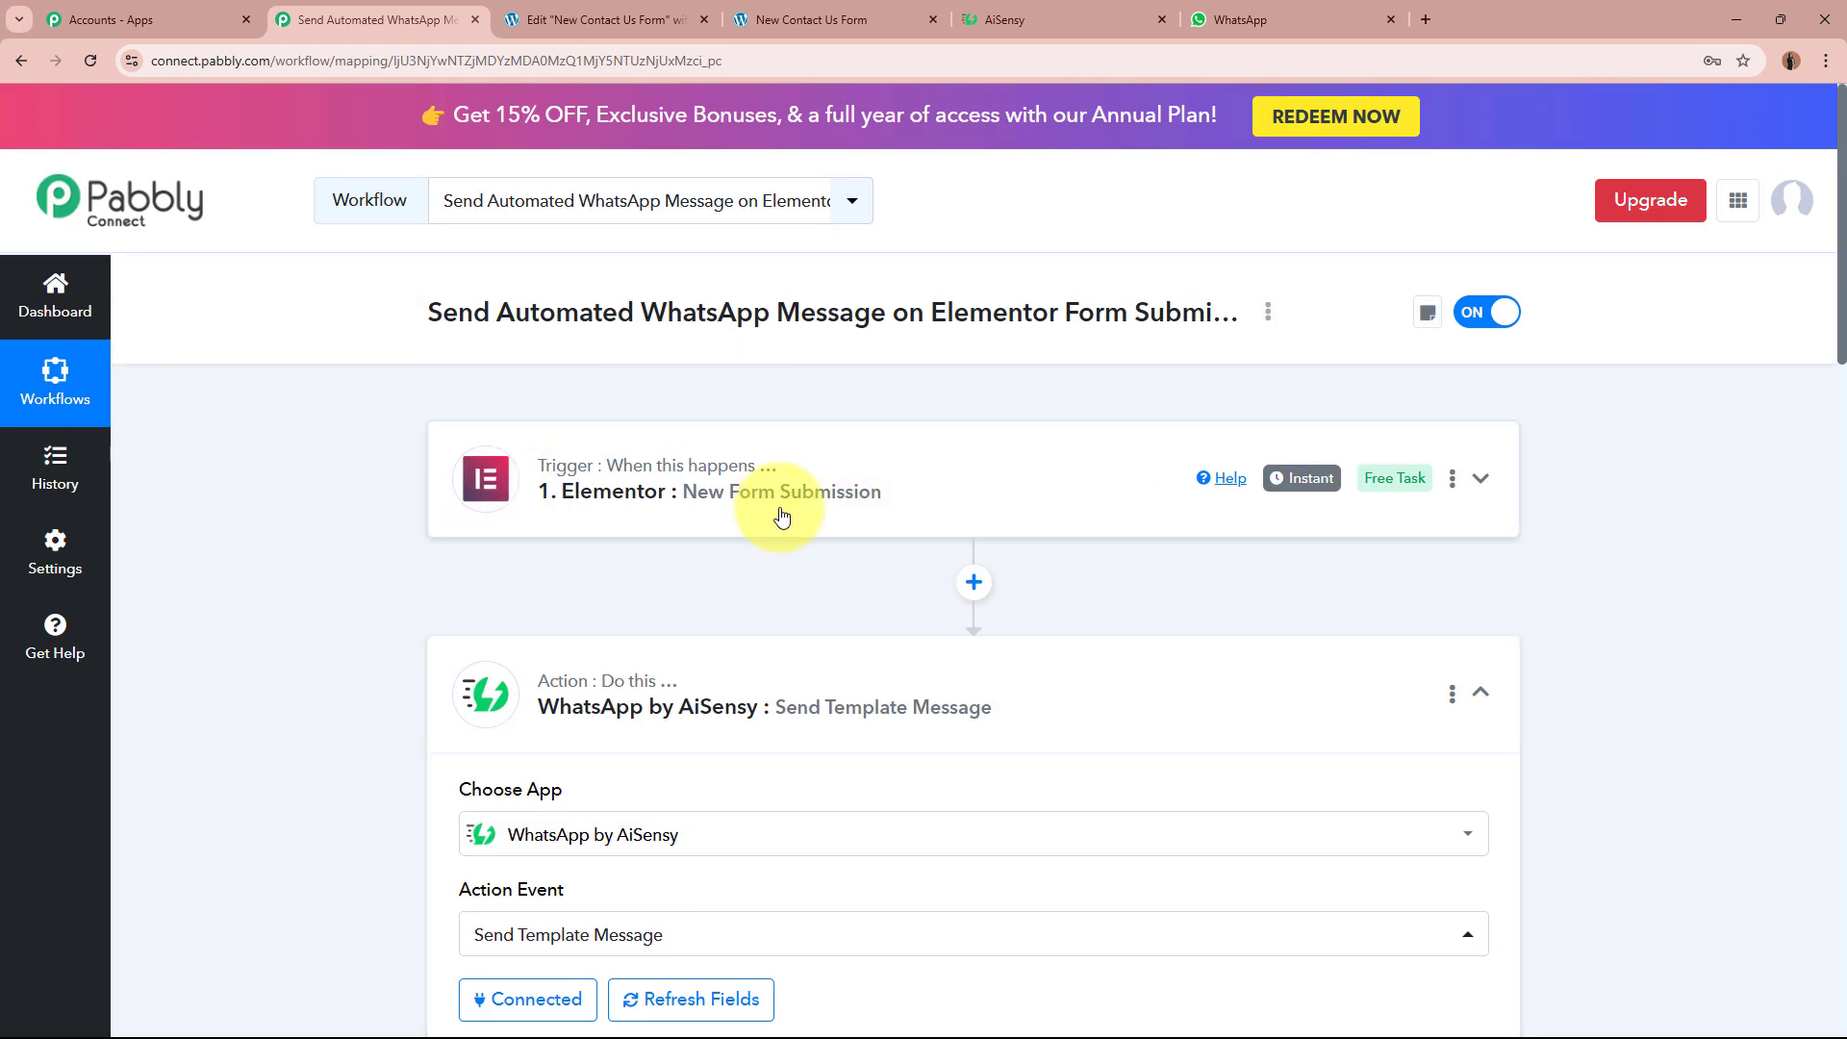
pyautogui.scroll(-8, 396, 504)
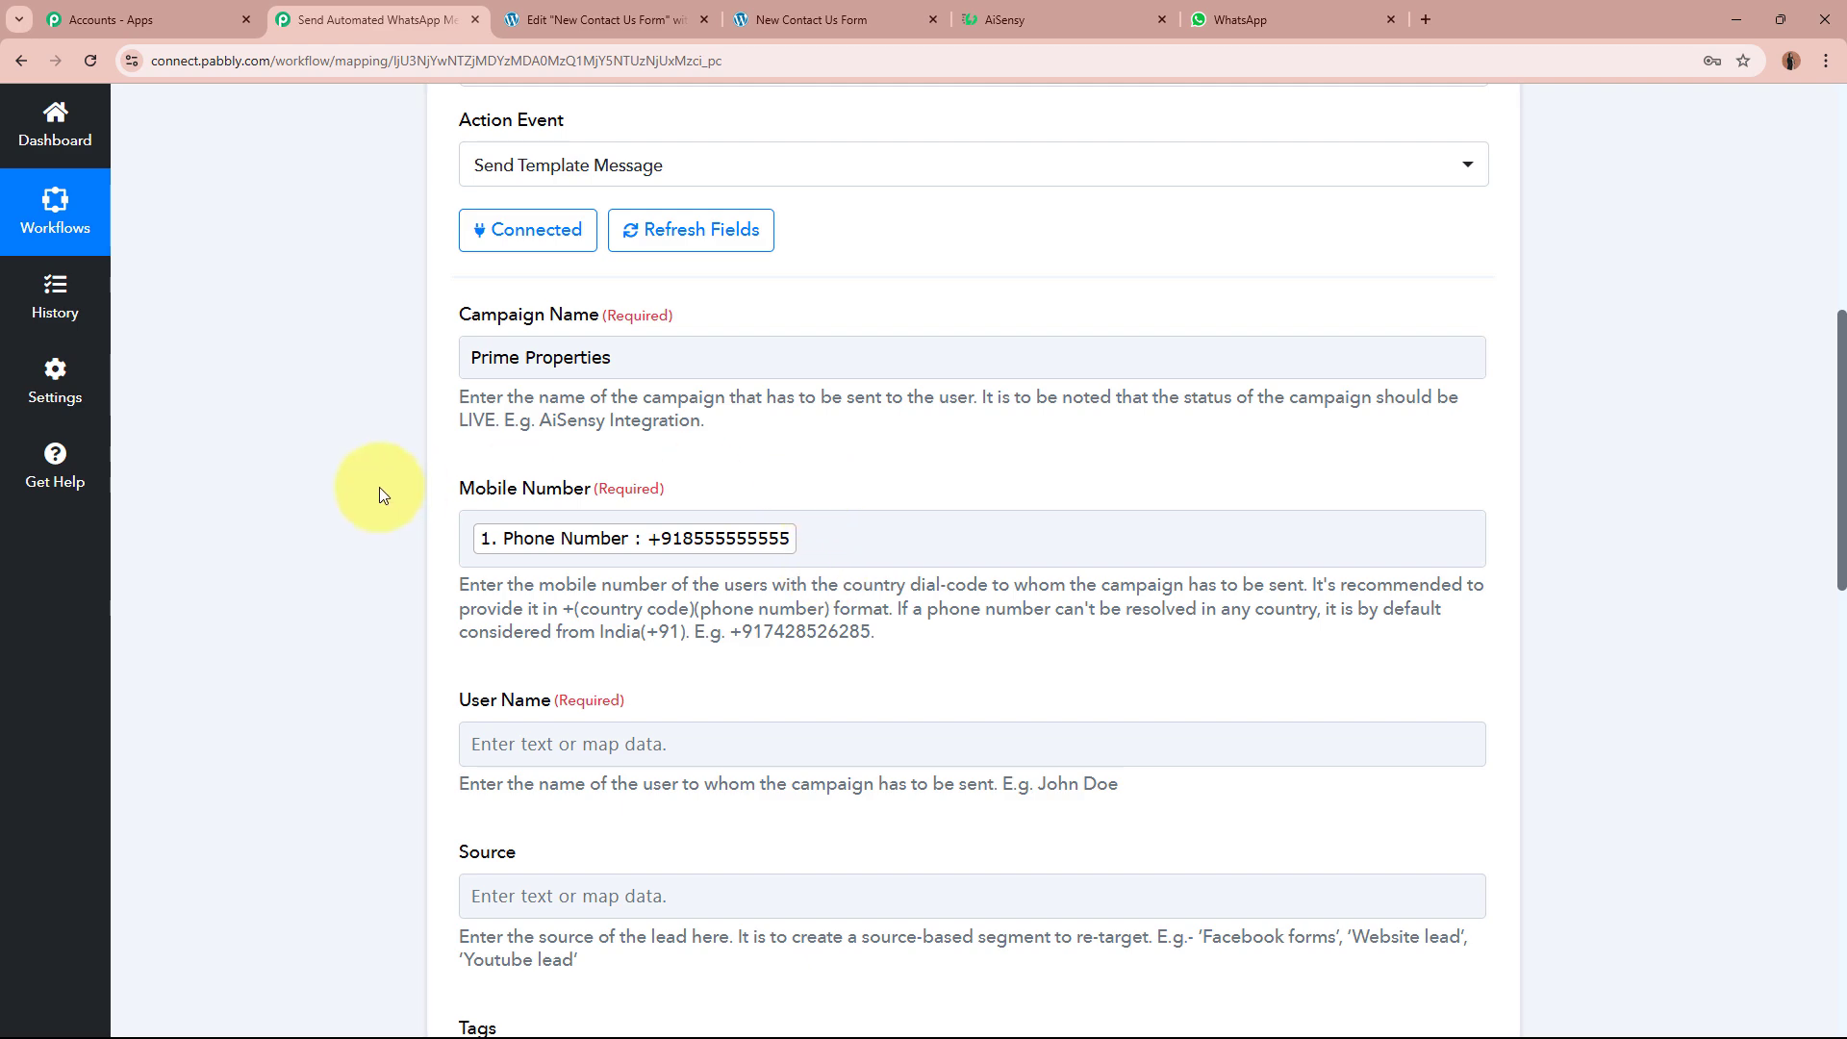
pyautogui.scroll(-4, 379, 495)
pyautogui.moveTo(492, 398); pyautogui.dragTo(957, 402)
pyautogui.click(961, 404)
pyautogui.click(905, 354)
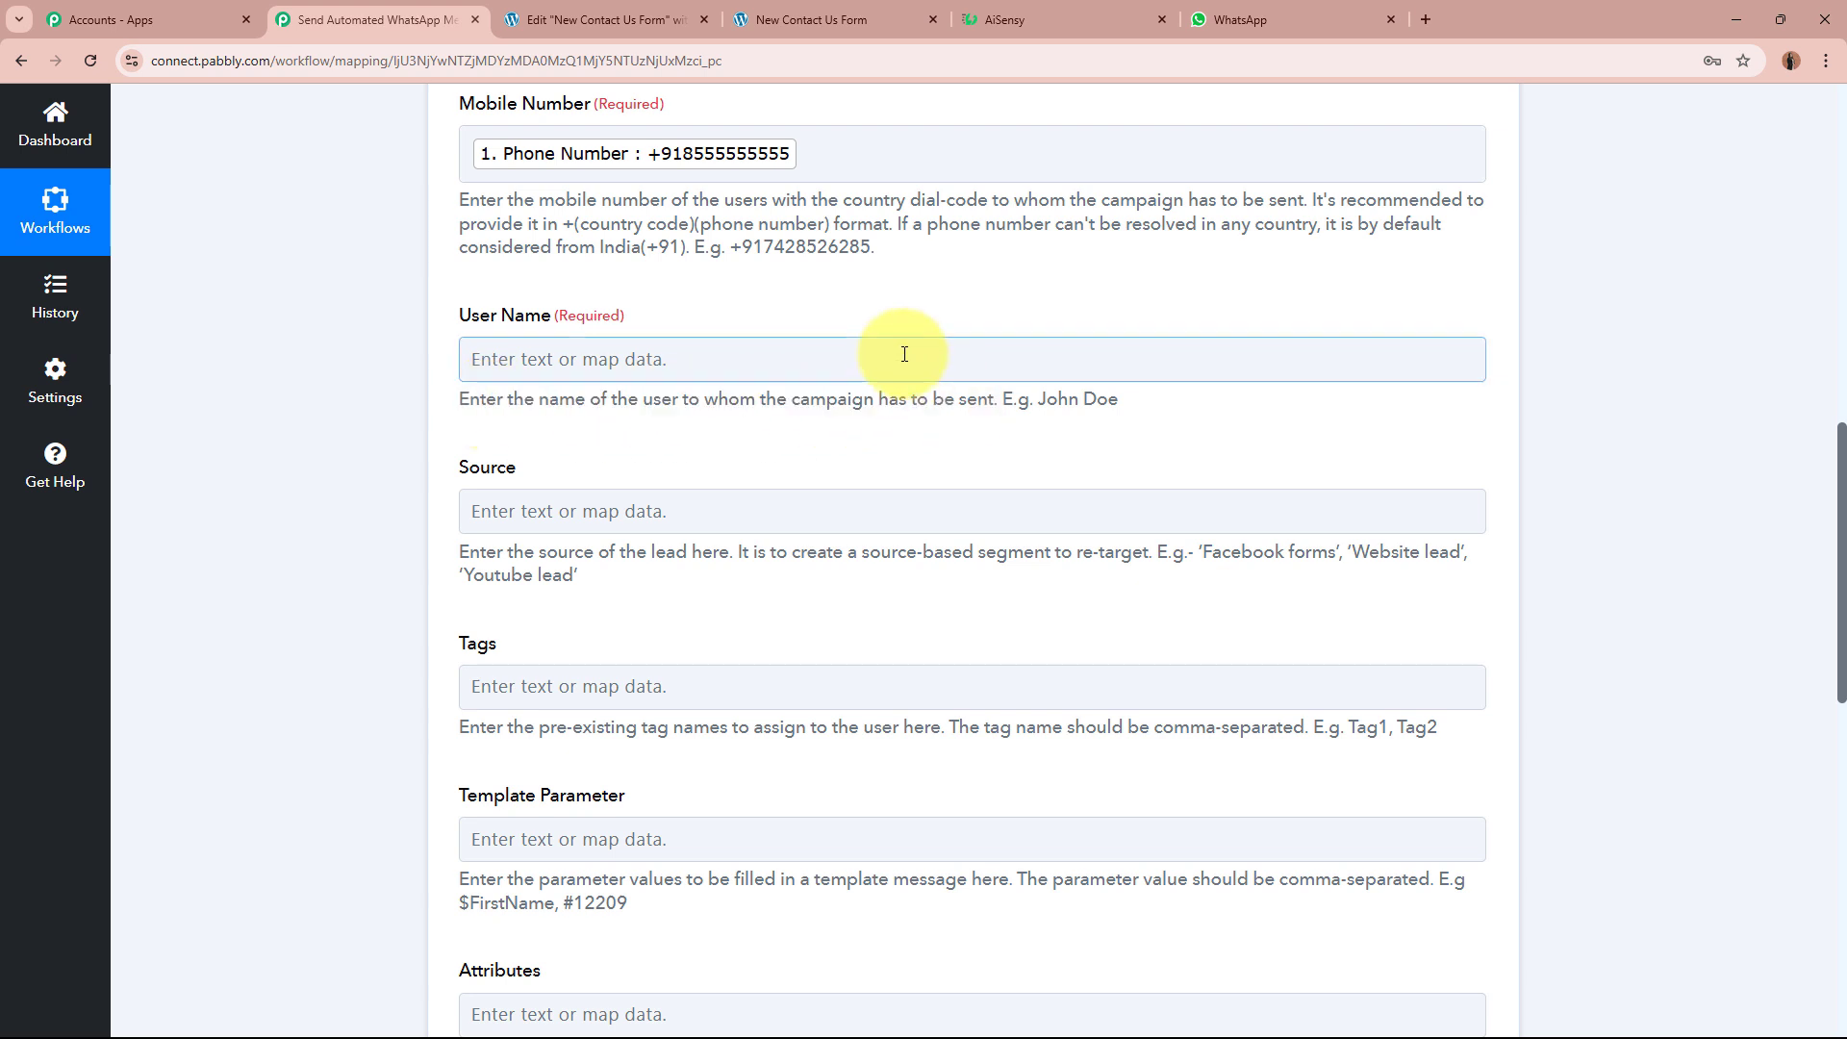
pyautogui.click(904, 354)
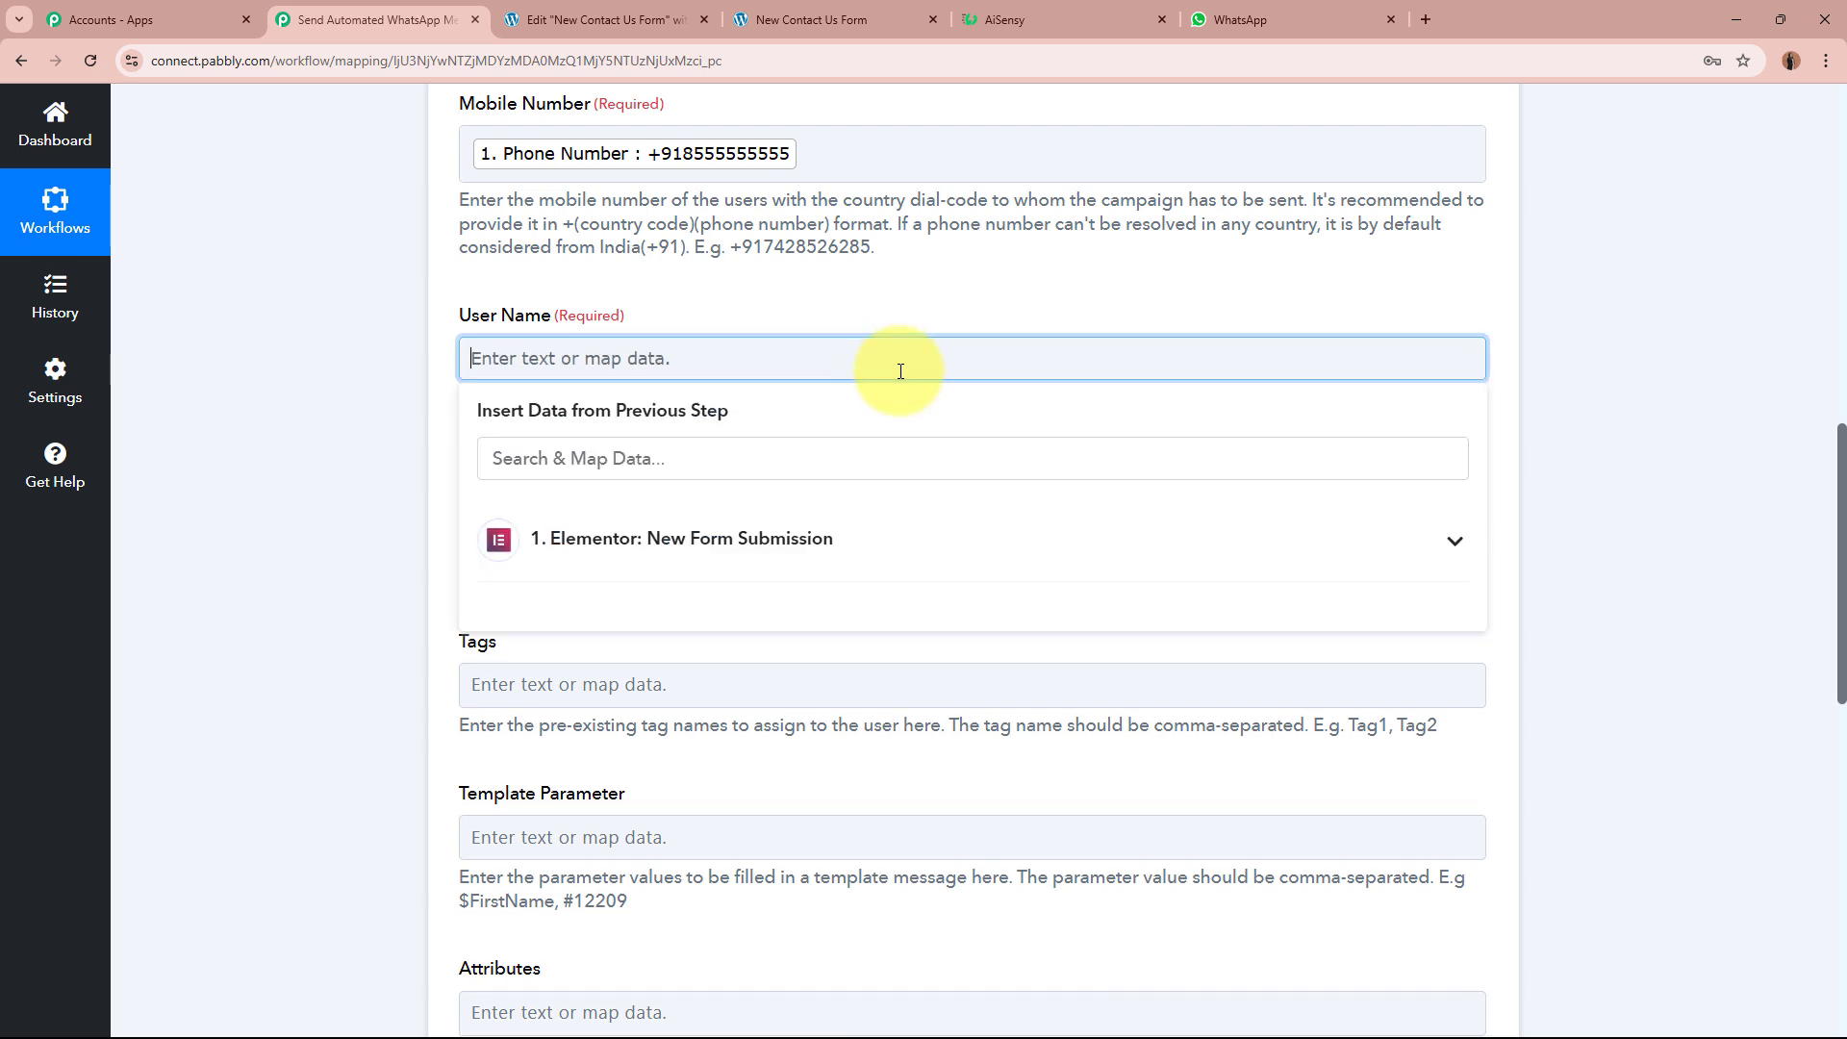
pyautogui.click(879, 536)
pyautogui.click(753, 840)
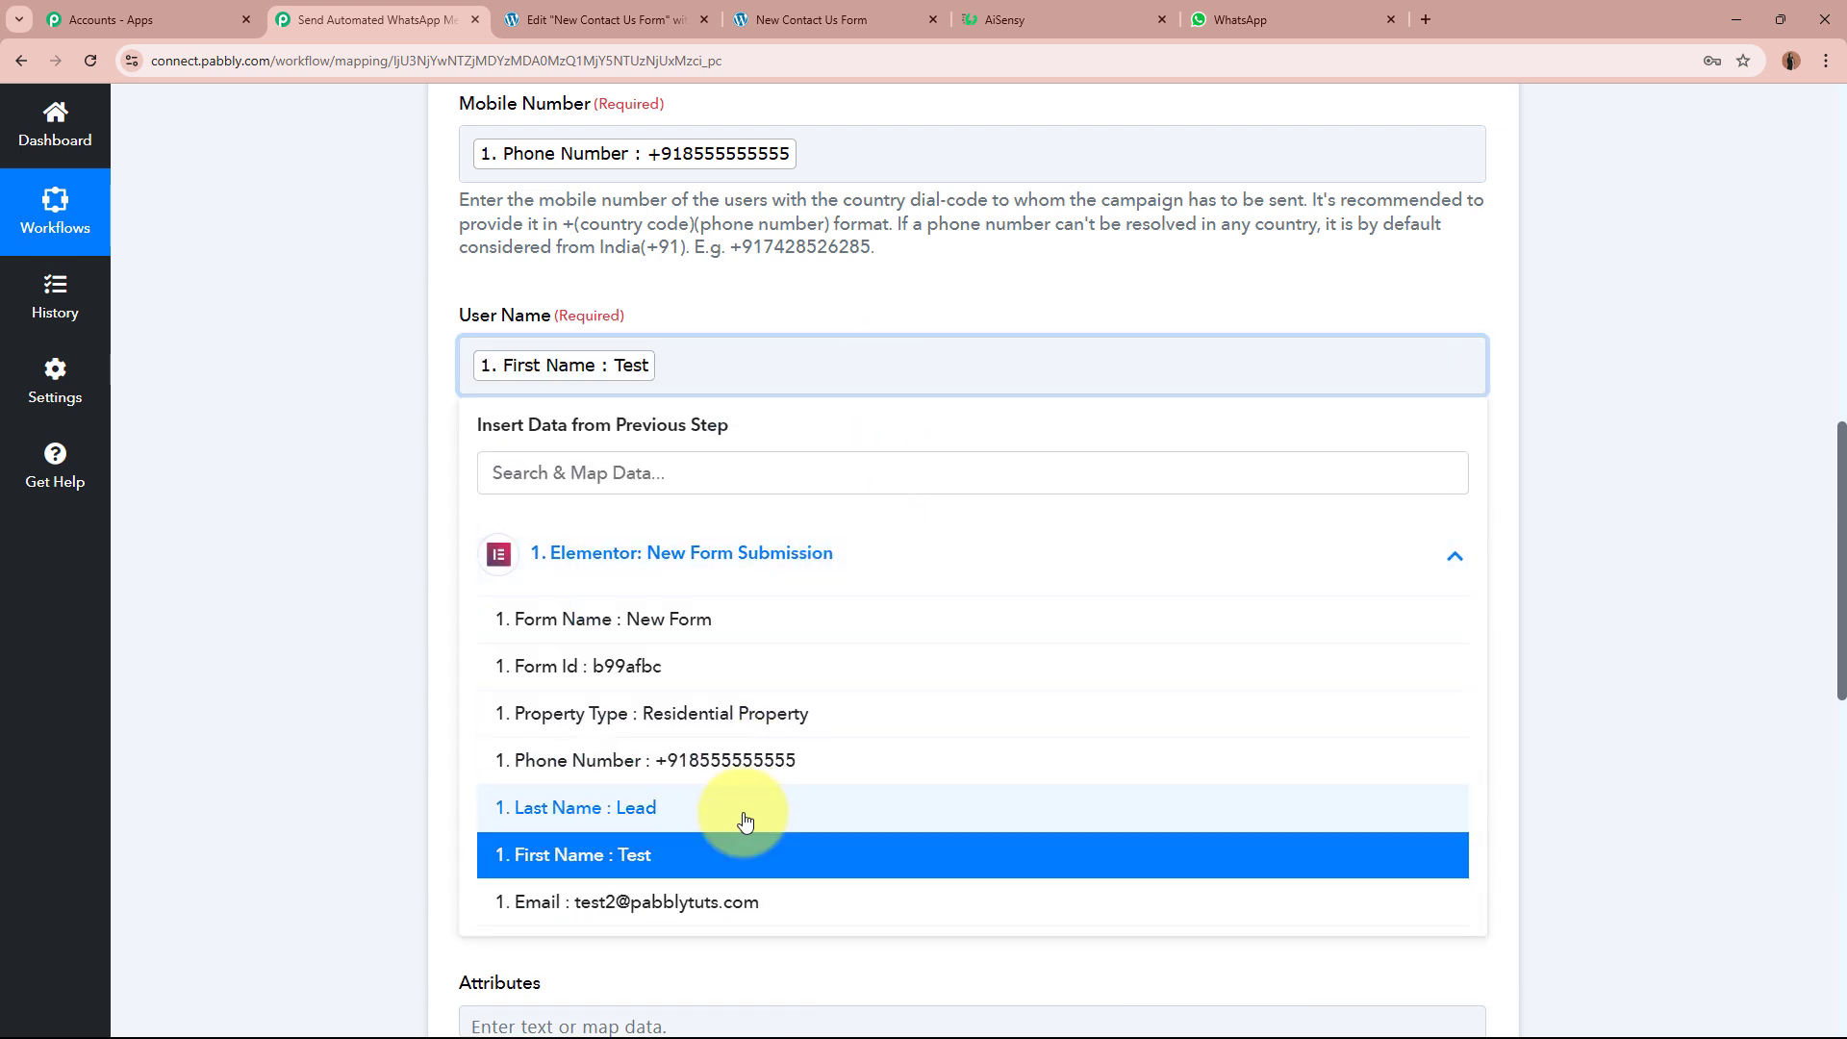
pyautogui.click(742, 806)
pyautogui.click(263, 510)
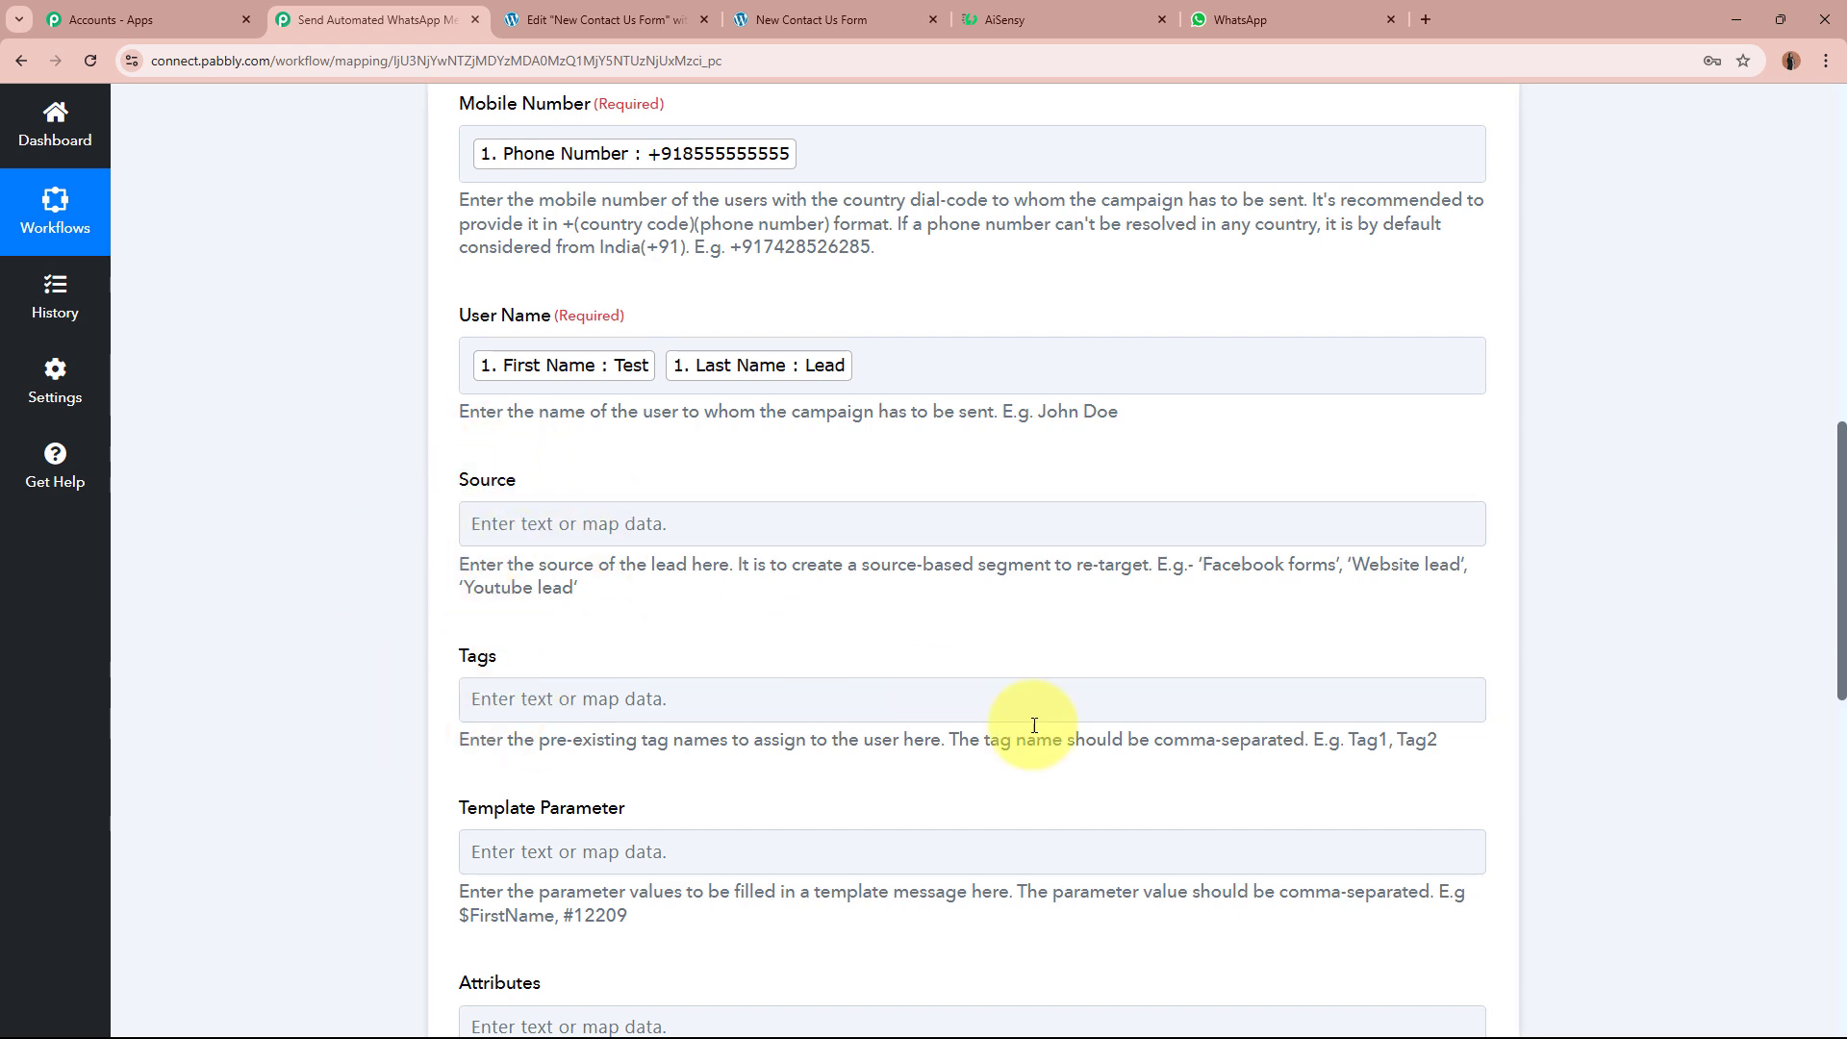
pyautogui.scroll(-4, 1087, 742)
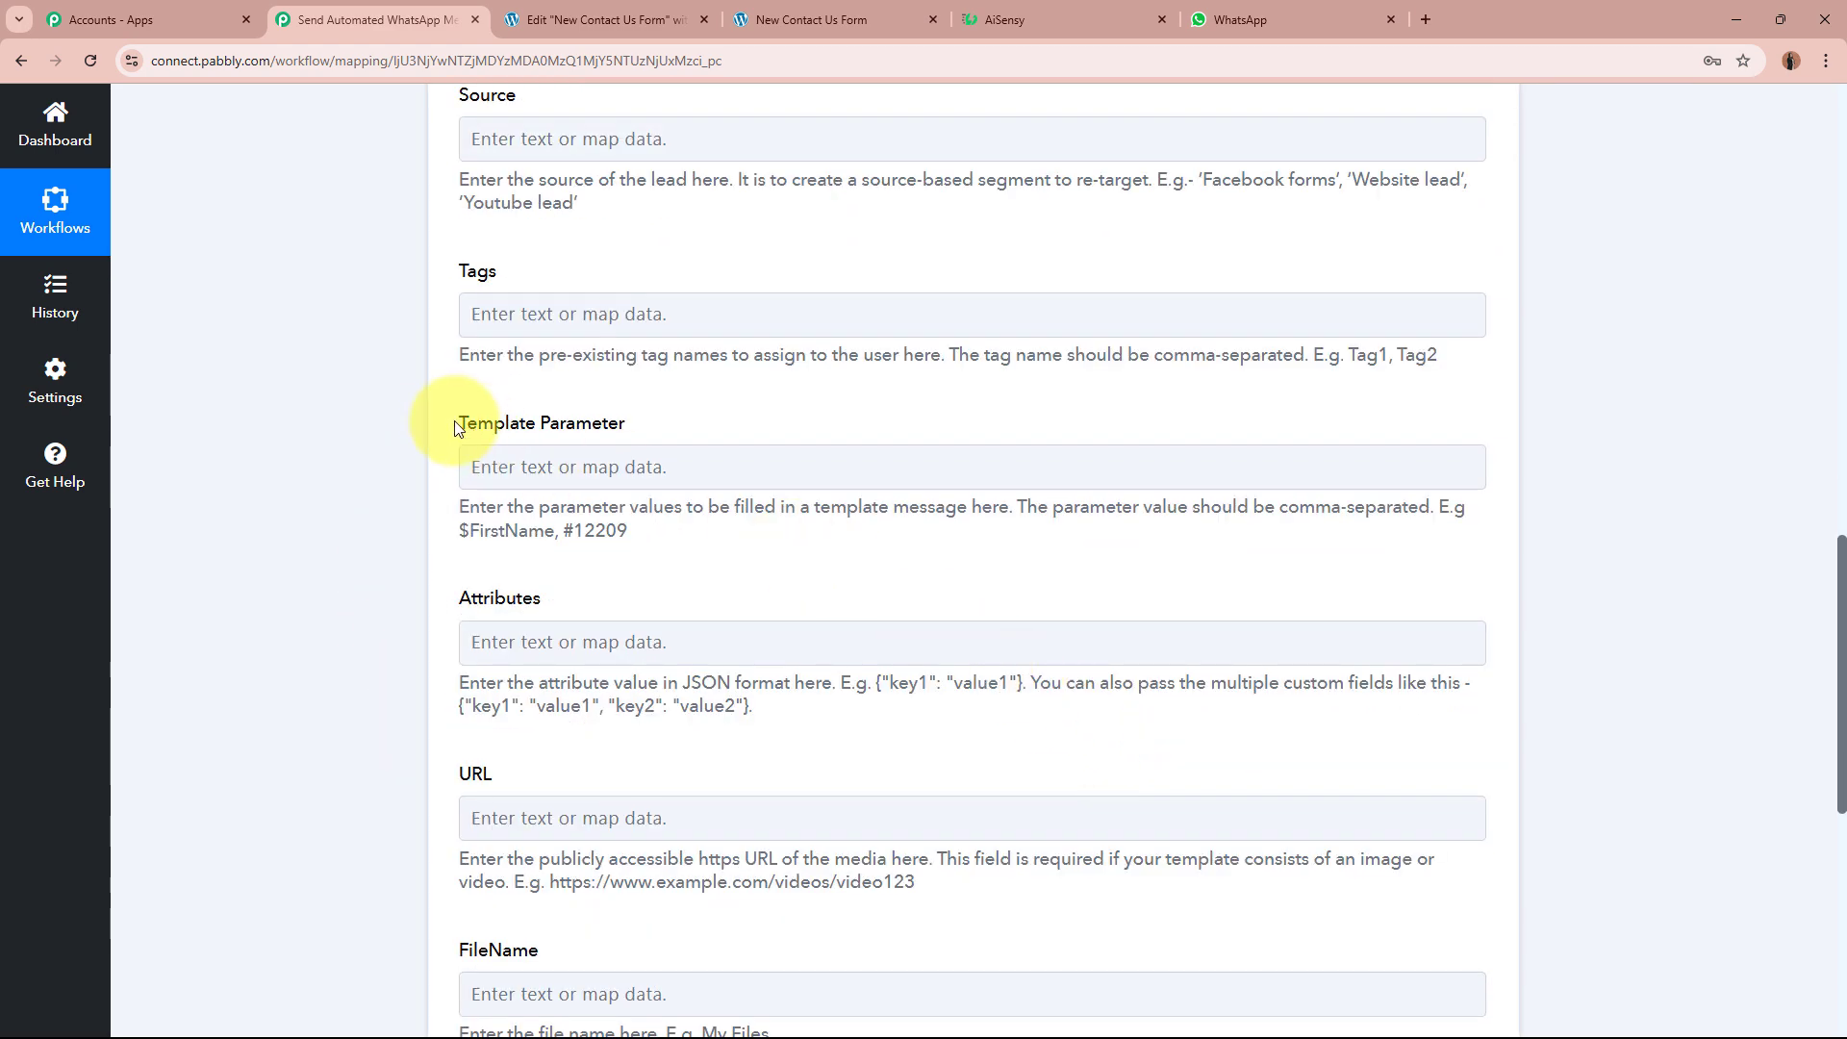
# Step: Check that the AiSensy template greeting uses the {{1}} placeholder for the Template Parameter
pyautogui.moveTo(460, 423); pyautogui.dragTo(712, 426)
pyautogui.click(373, 522)
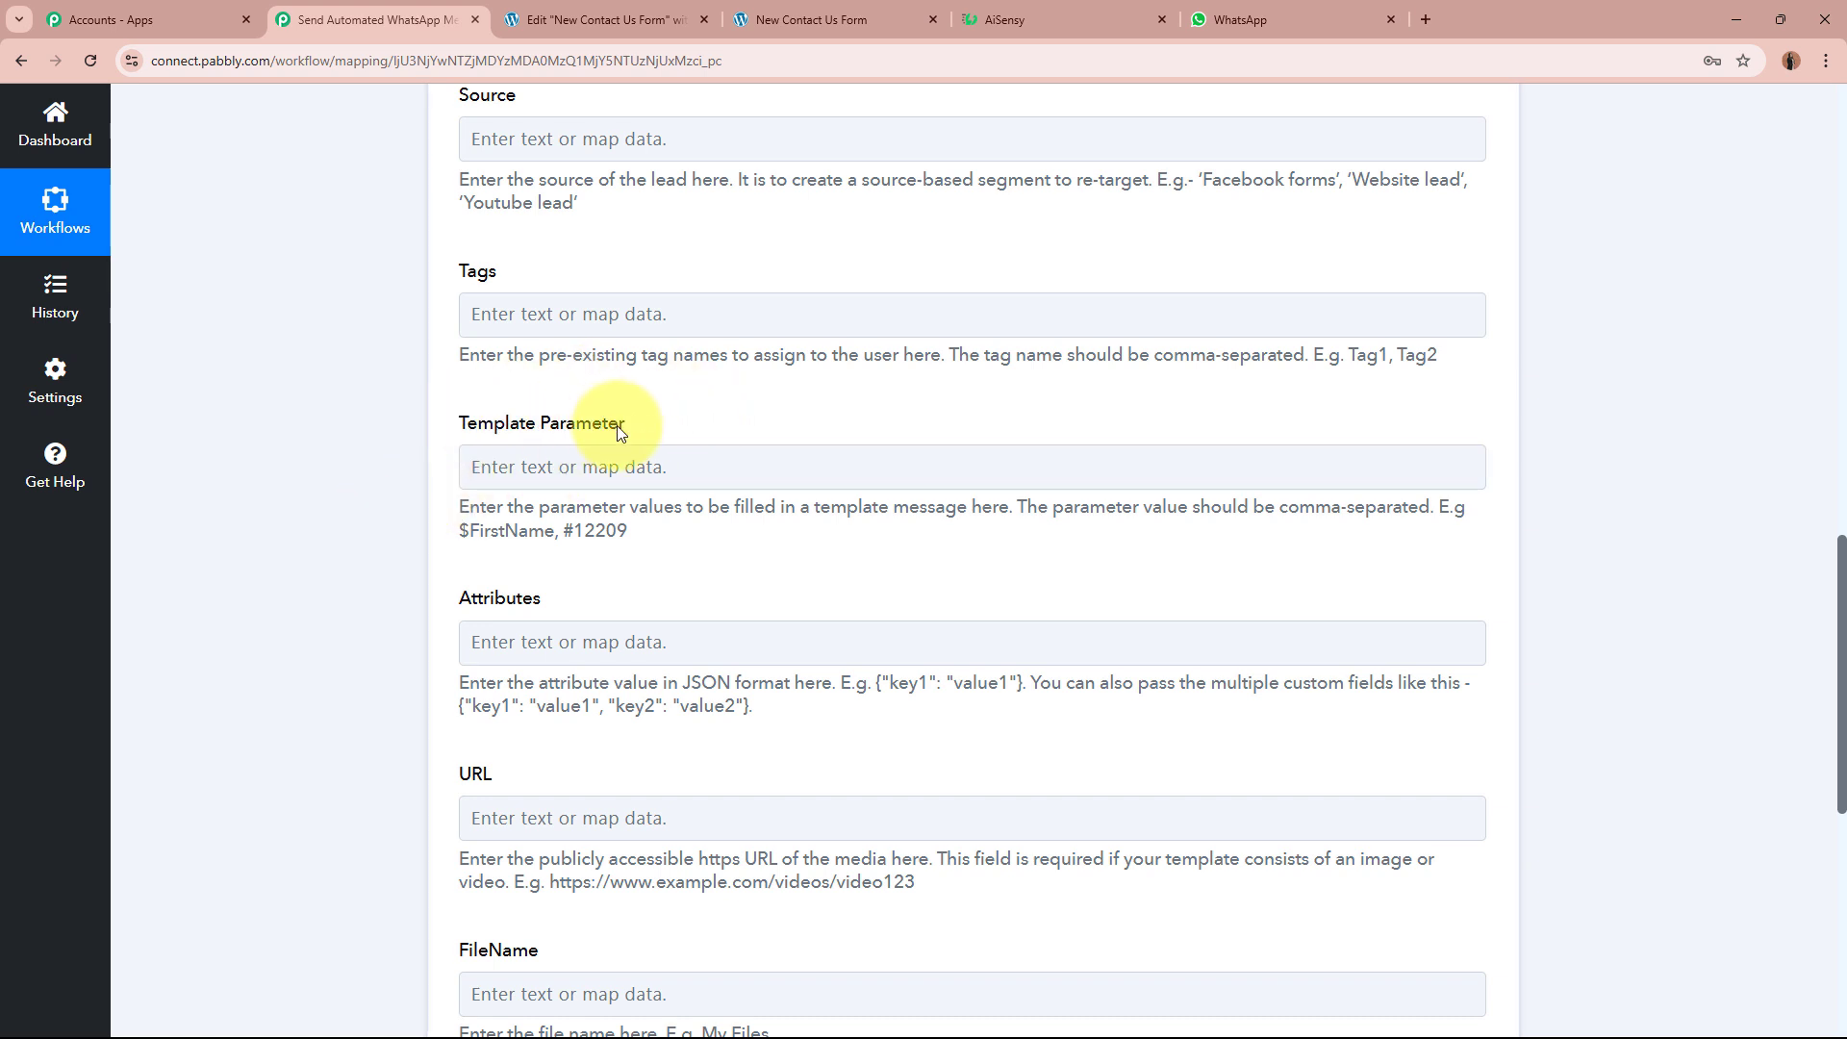
pyautogui.click(1046, 18)
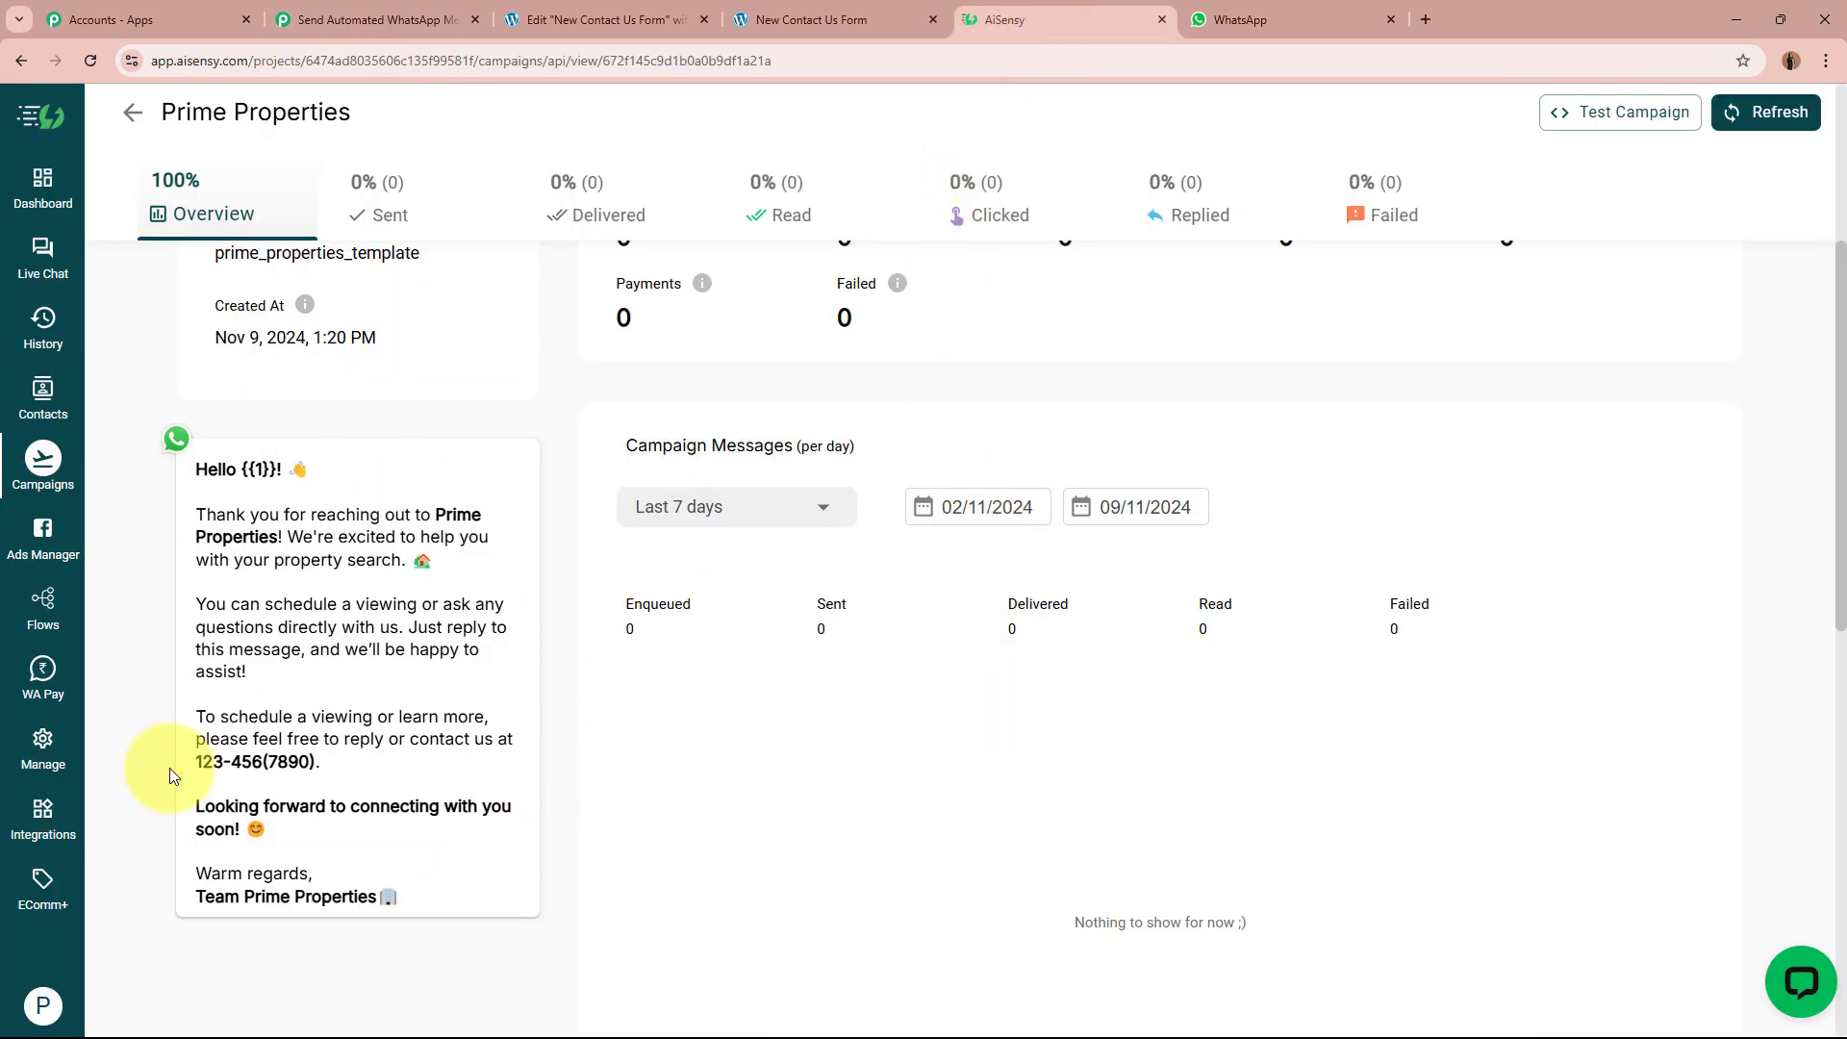
pyautogui.moveTo(240, 469); pyautogui.dragTo(278, 470)
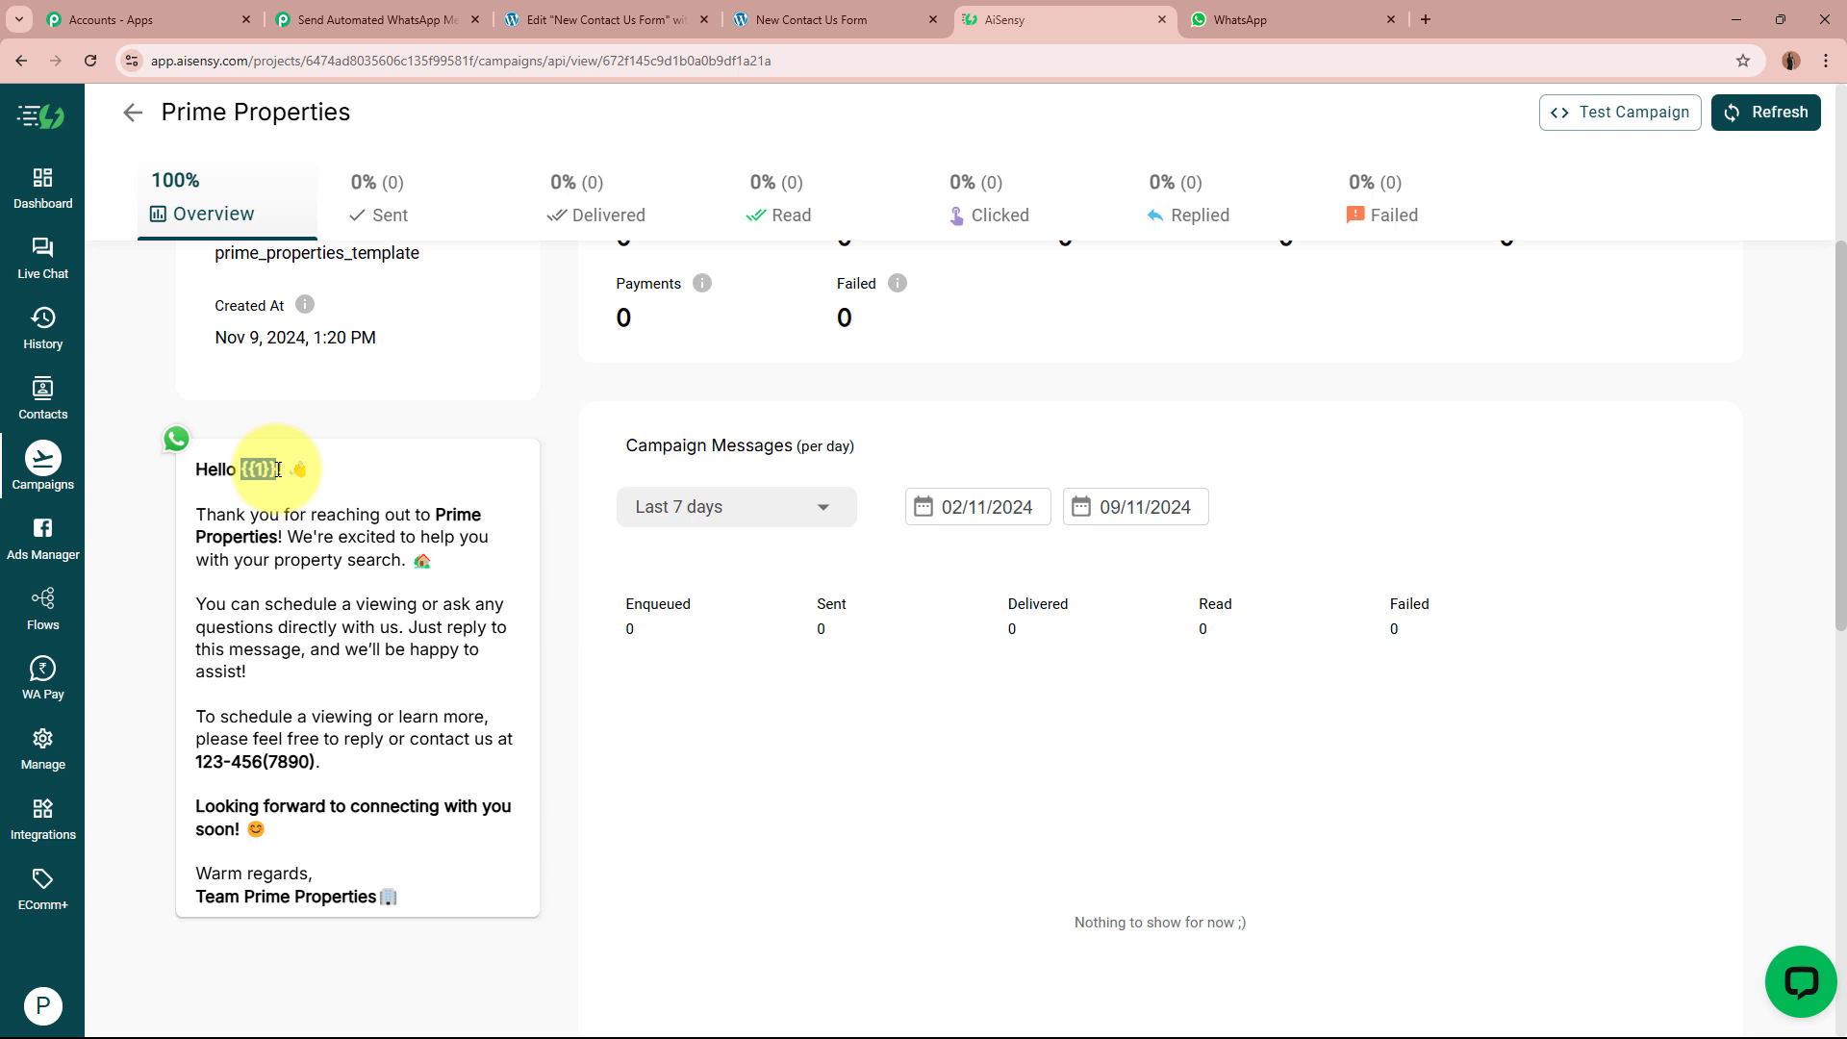
pyautogui.click(388, 17)
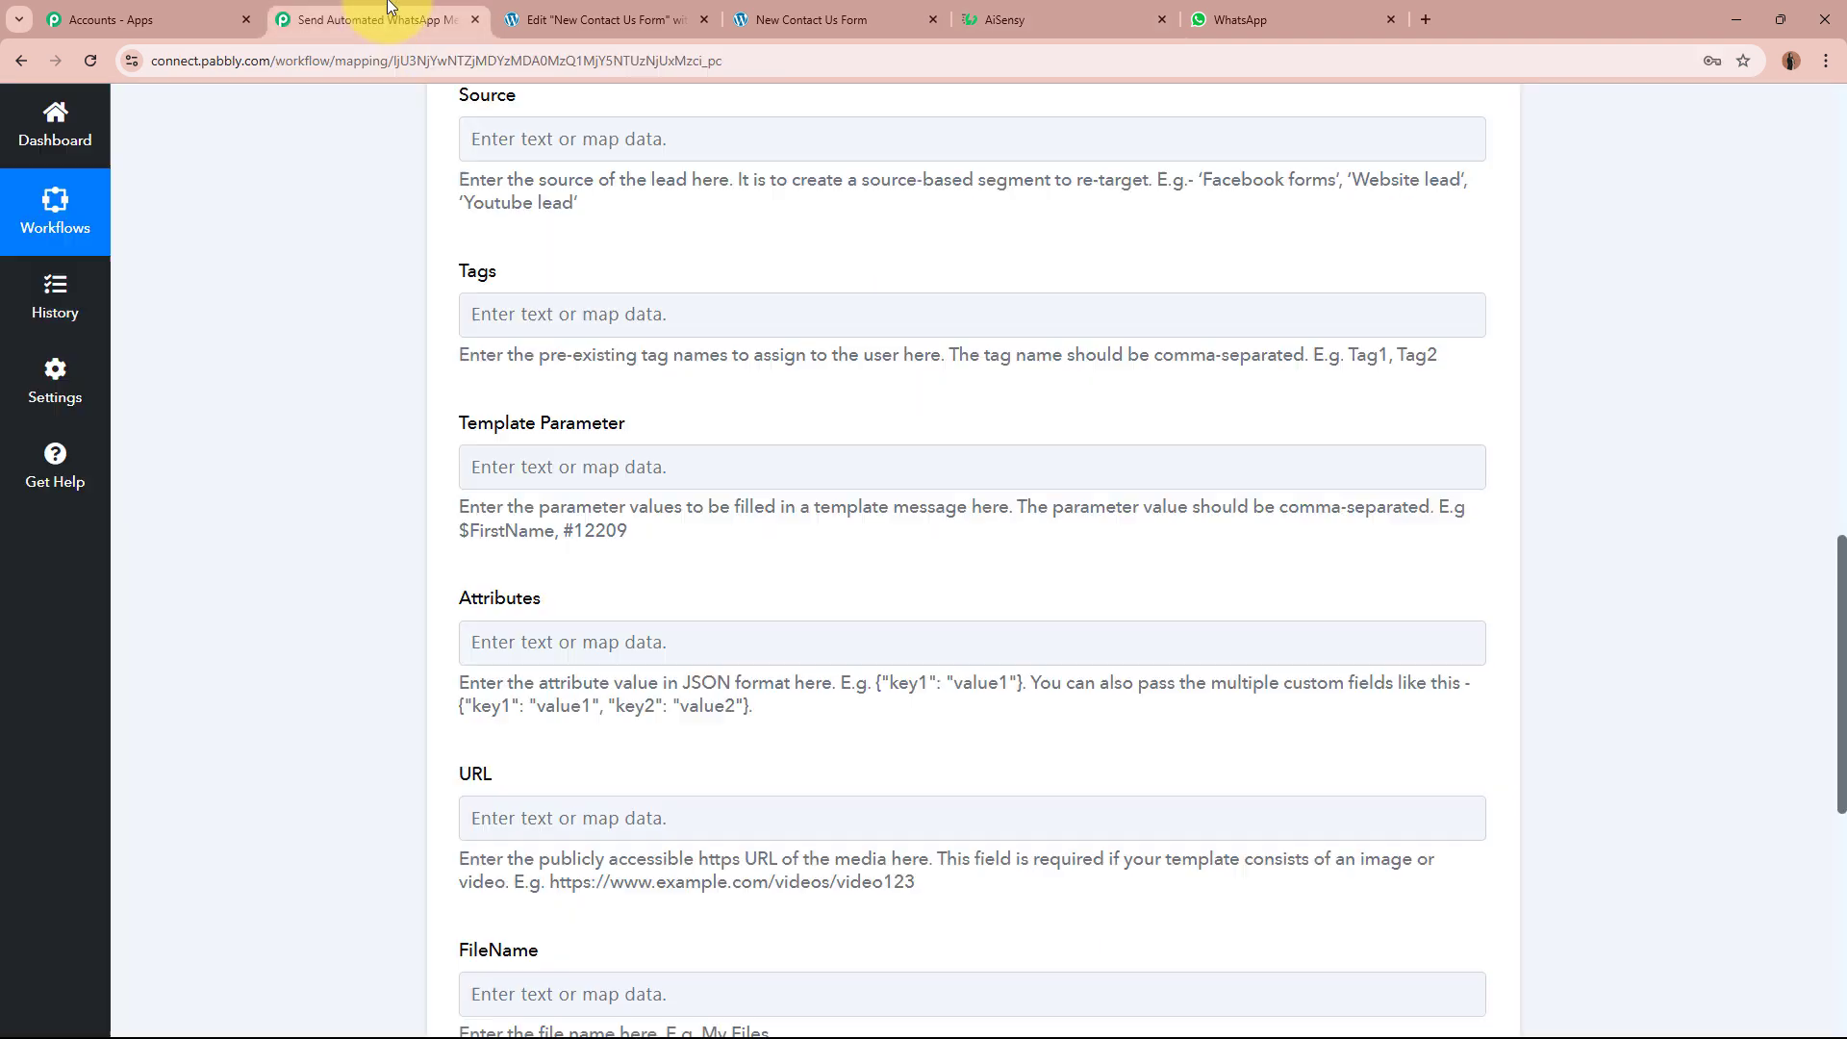
# Step: Map the Elementor First Name and Last Name fields into Template Parameter
pyautogui.click(605, 486)
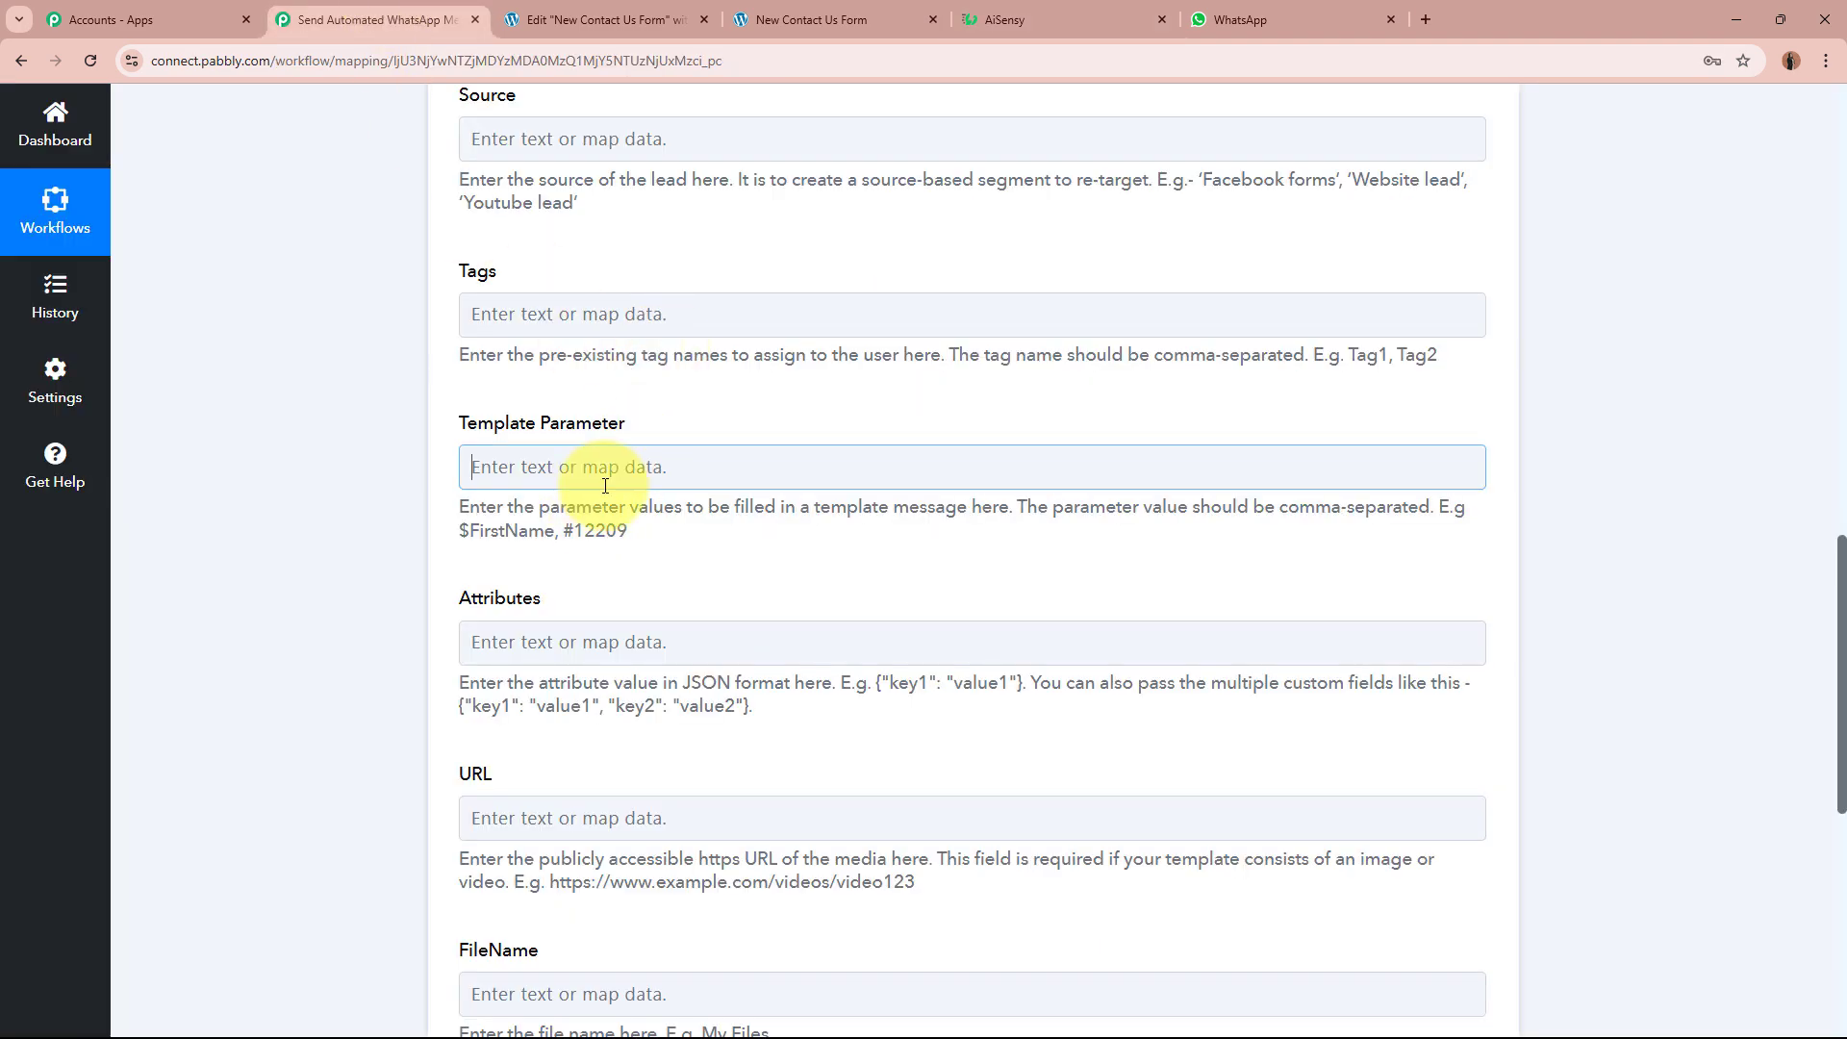
pyautogui.click(660, 643)
pyautogui.click(681, 935)
pyautogui.click(681, 933)
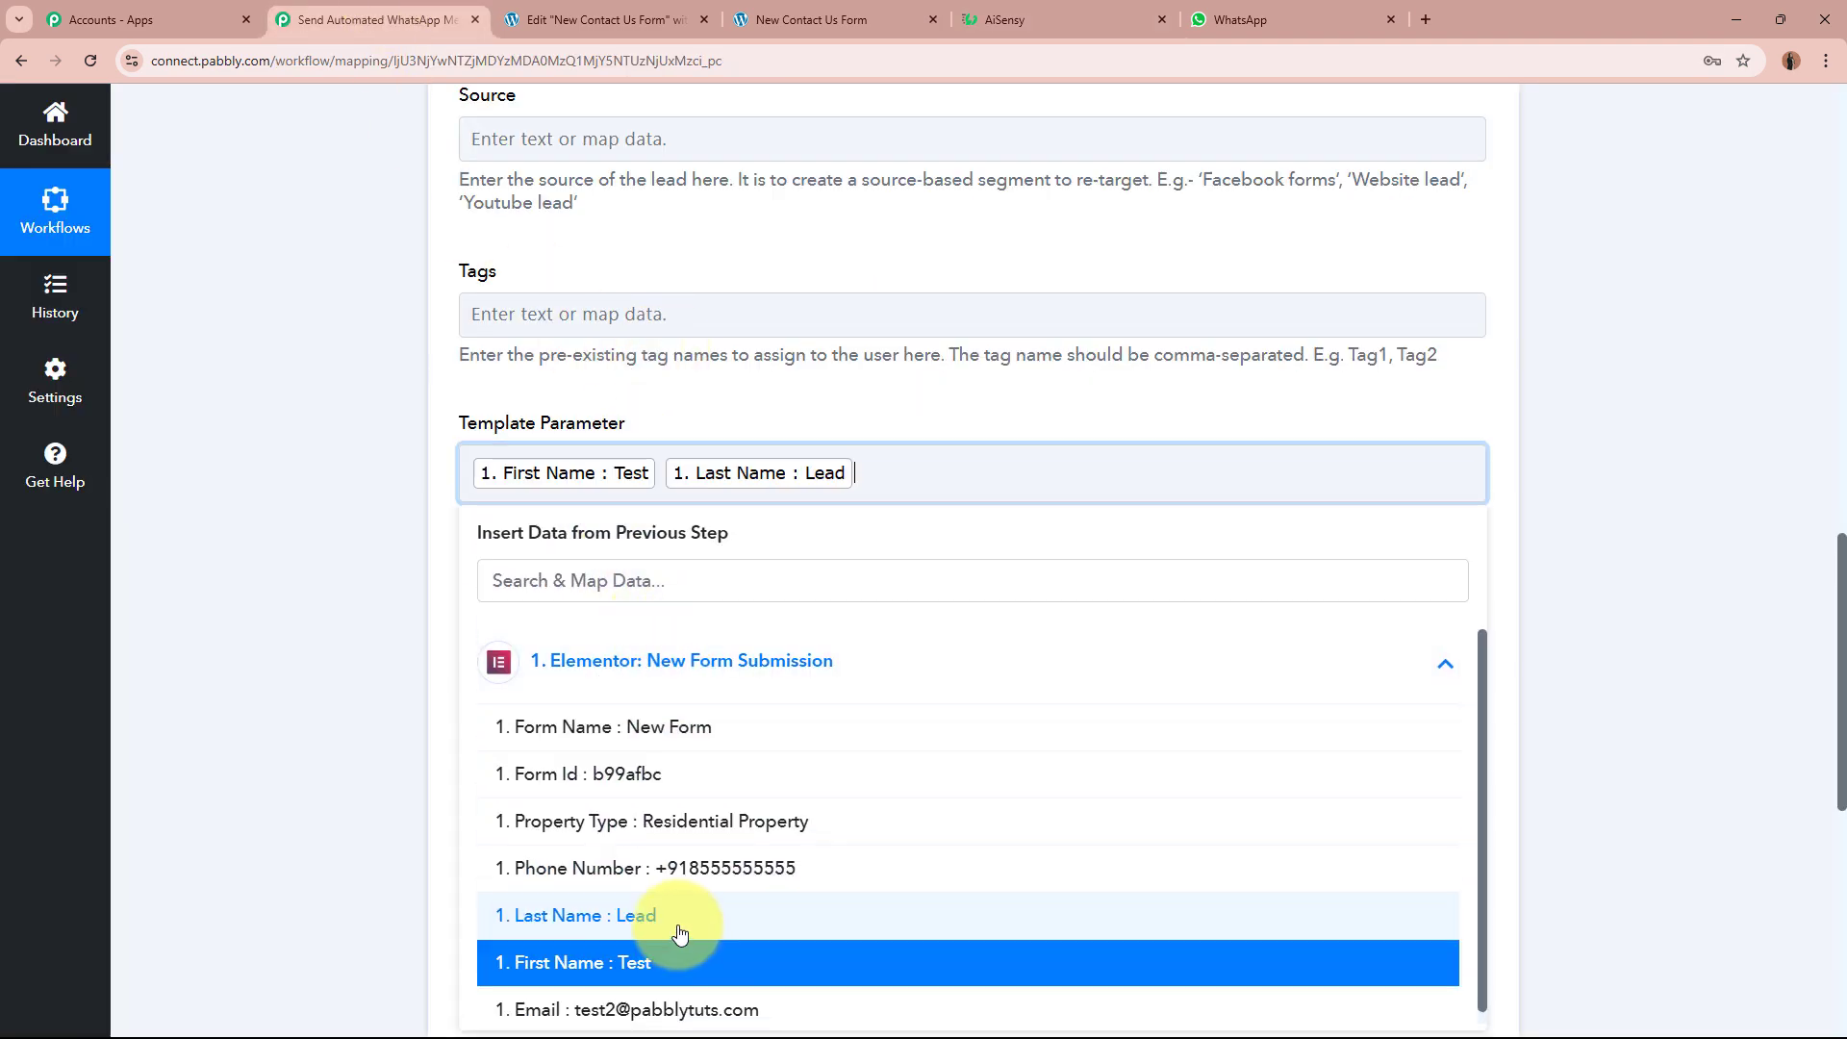
pyautogui.click(260, 548)
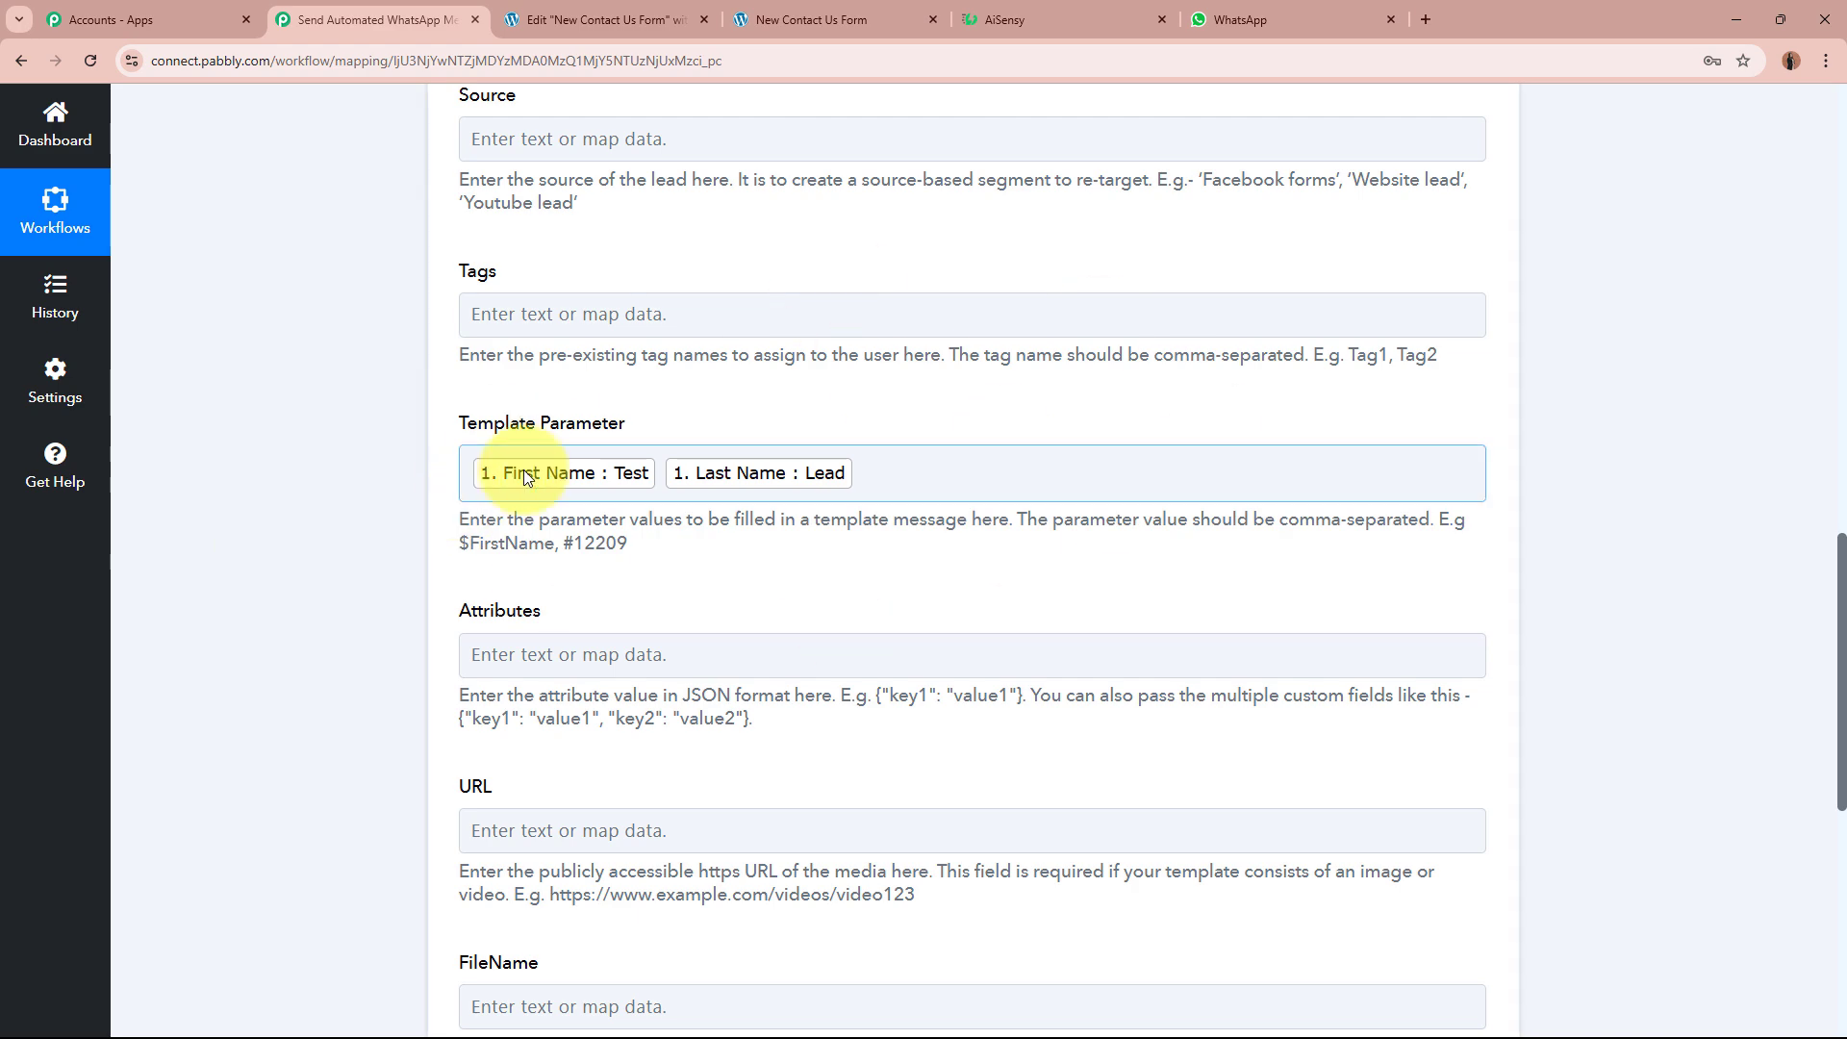
# Step: Remove the stray comma after Last Name in Template Parameter
pyautogui.click(1025, 18)
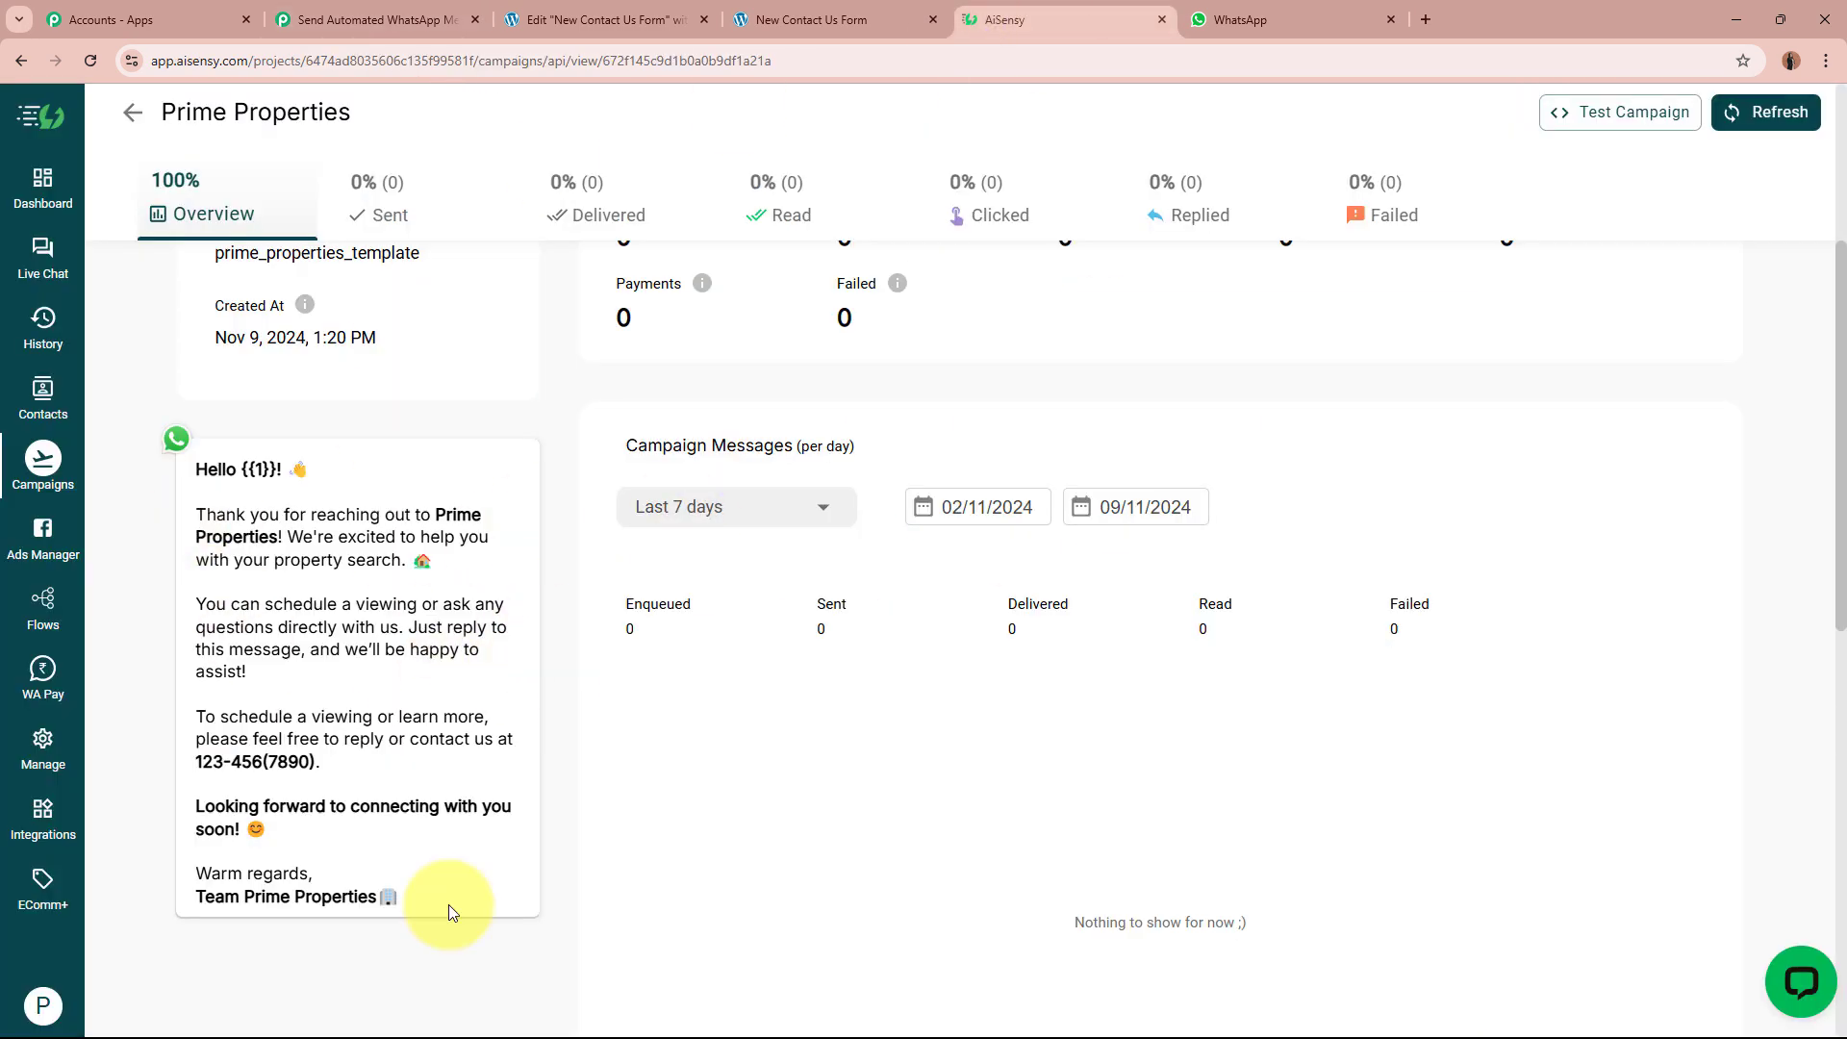
pyautogui.click(375, 19)
pyautogui.click(937, 473)
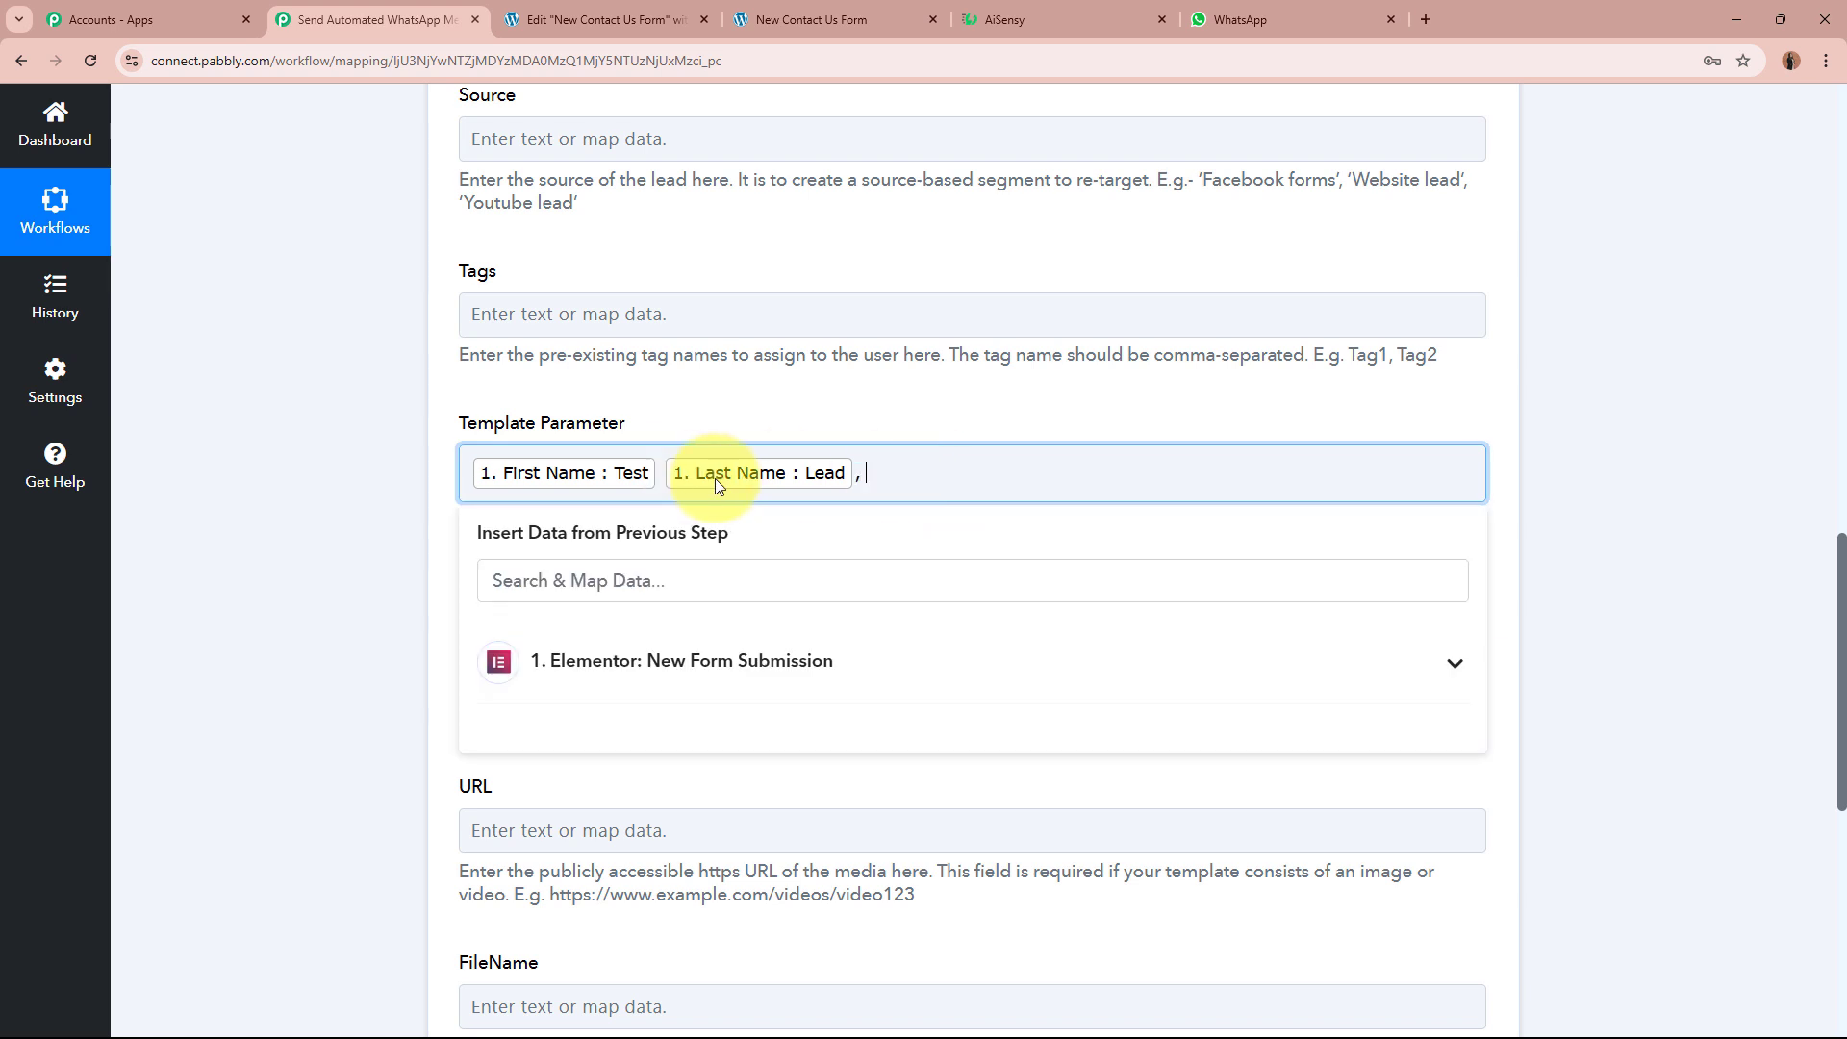
pyautogui.press('BackSpace')
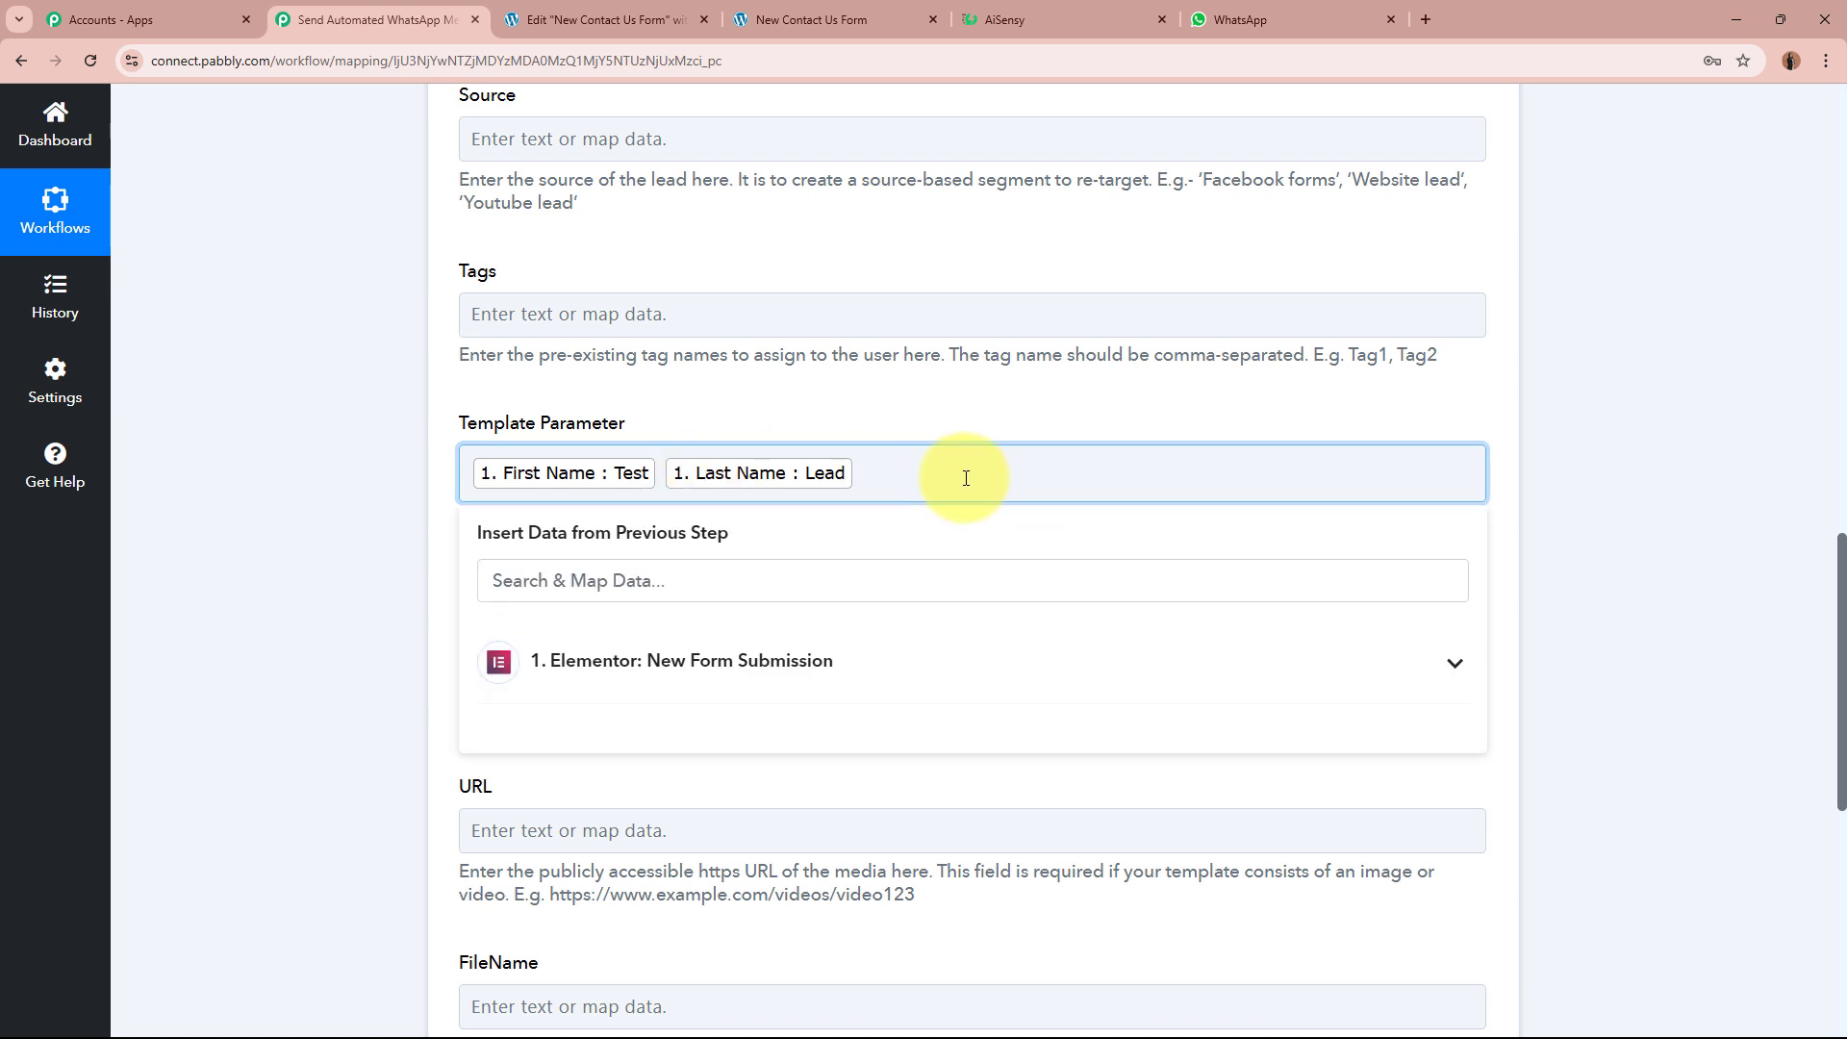
pyautogui.click(317, 614)
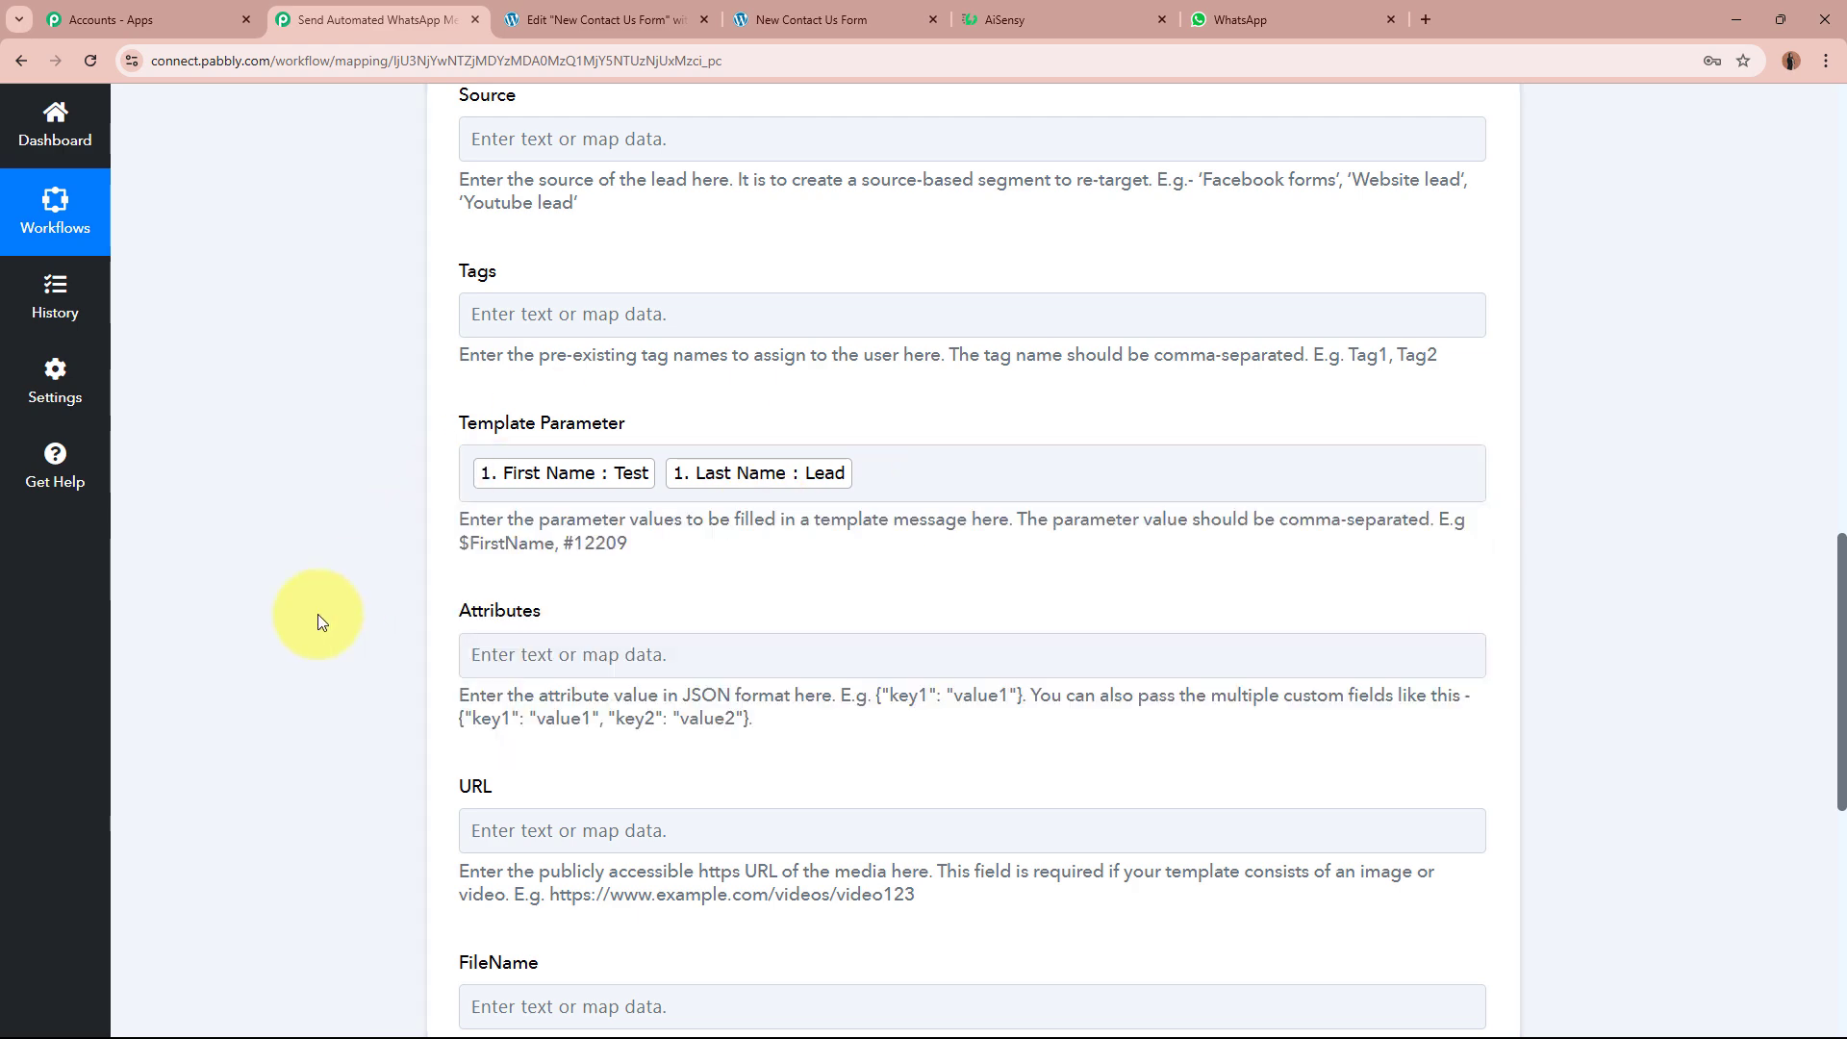
pyautogui.scroll(-4, 318, 614)
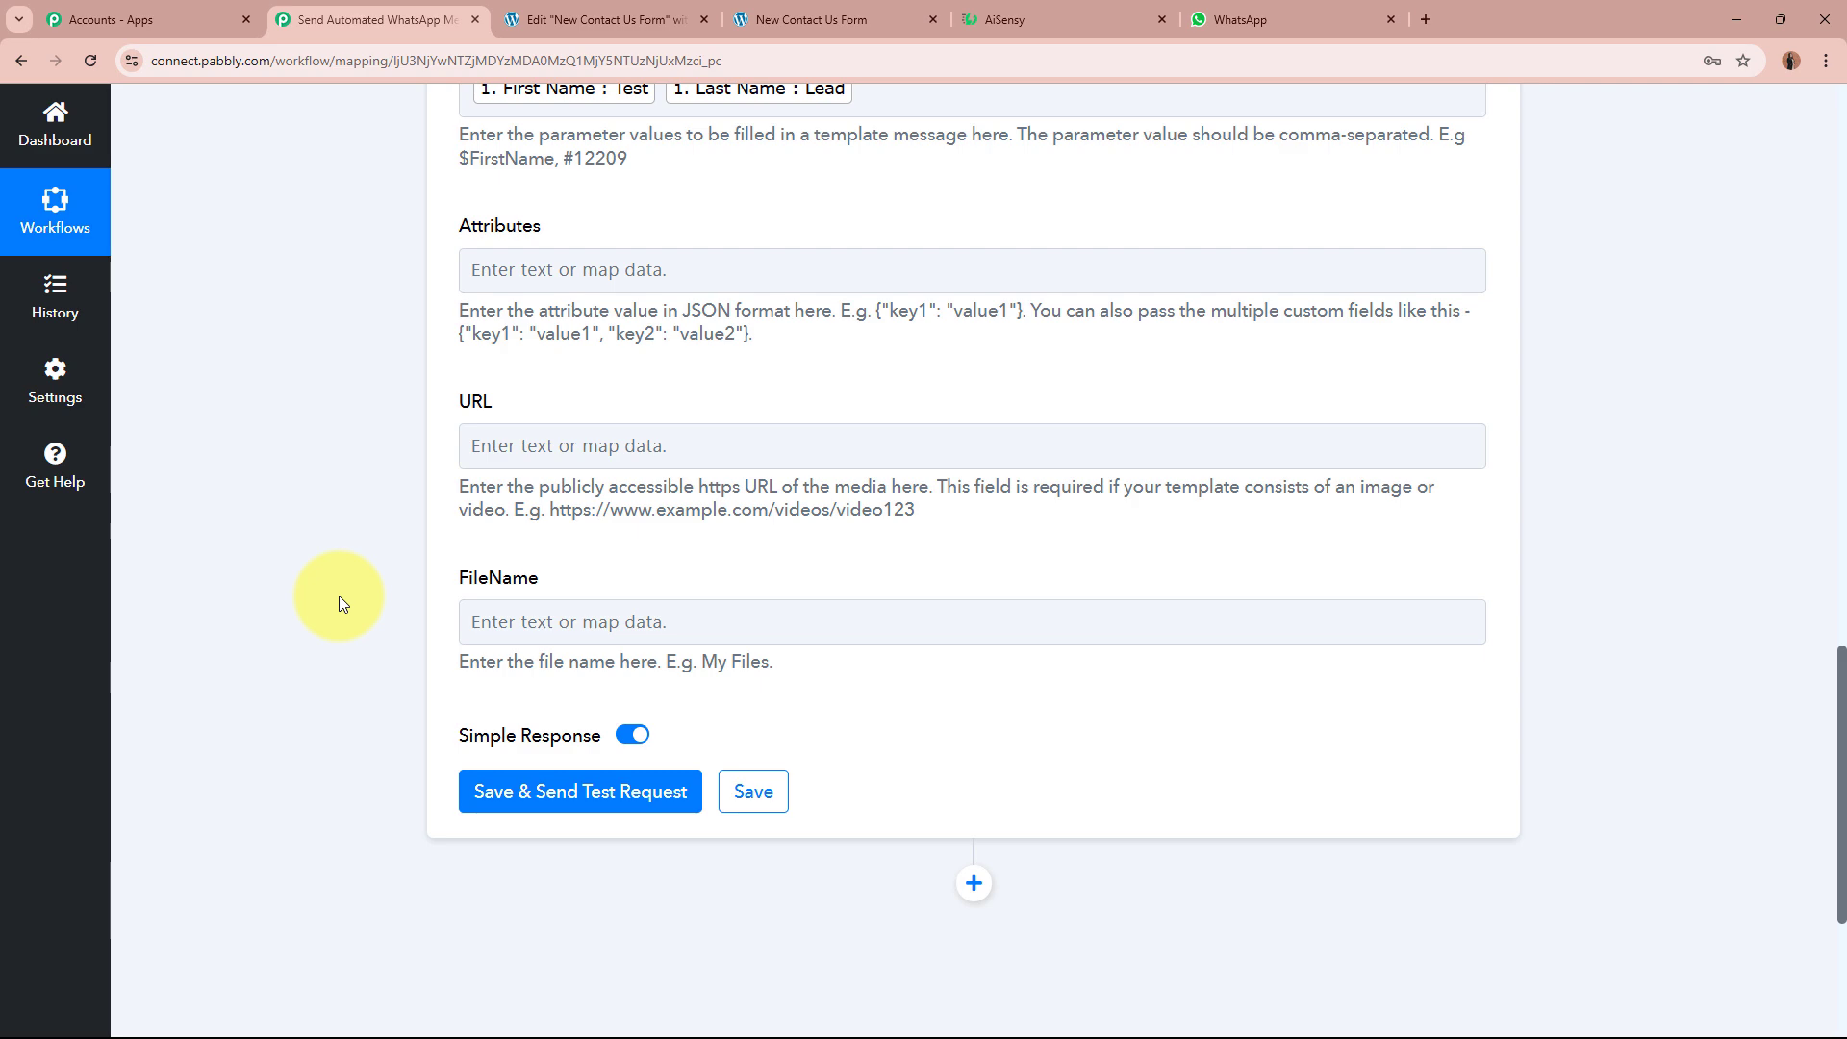
# Step: Save the AiSensy action and send a test, confirming Success true and a submitted message ID
pyautogui.scroll(10, 339, 603)
pyautogui.scroll(-12, 339, 603)
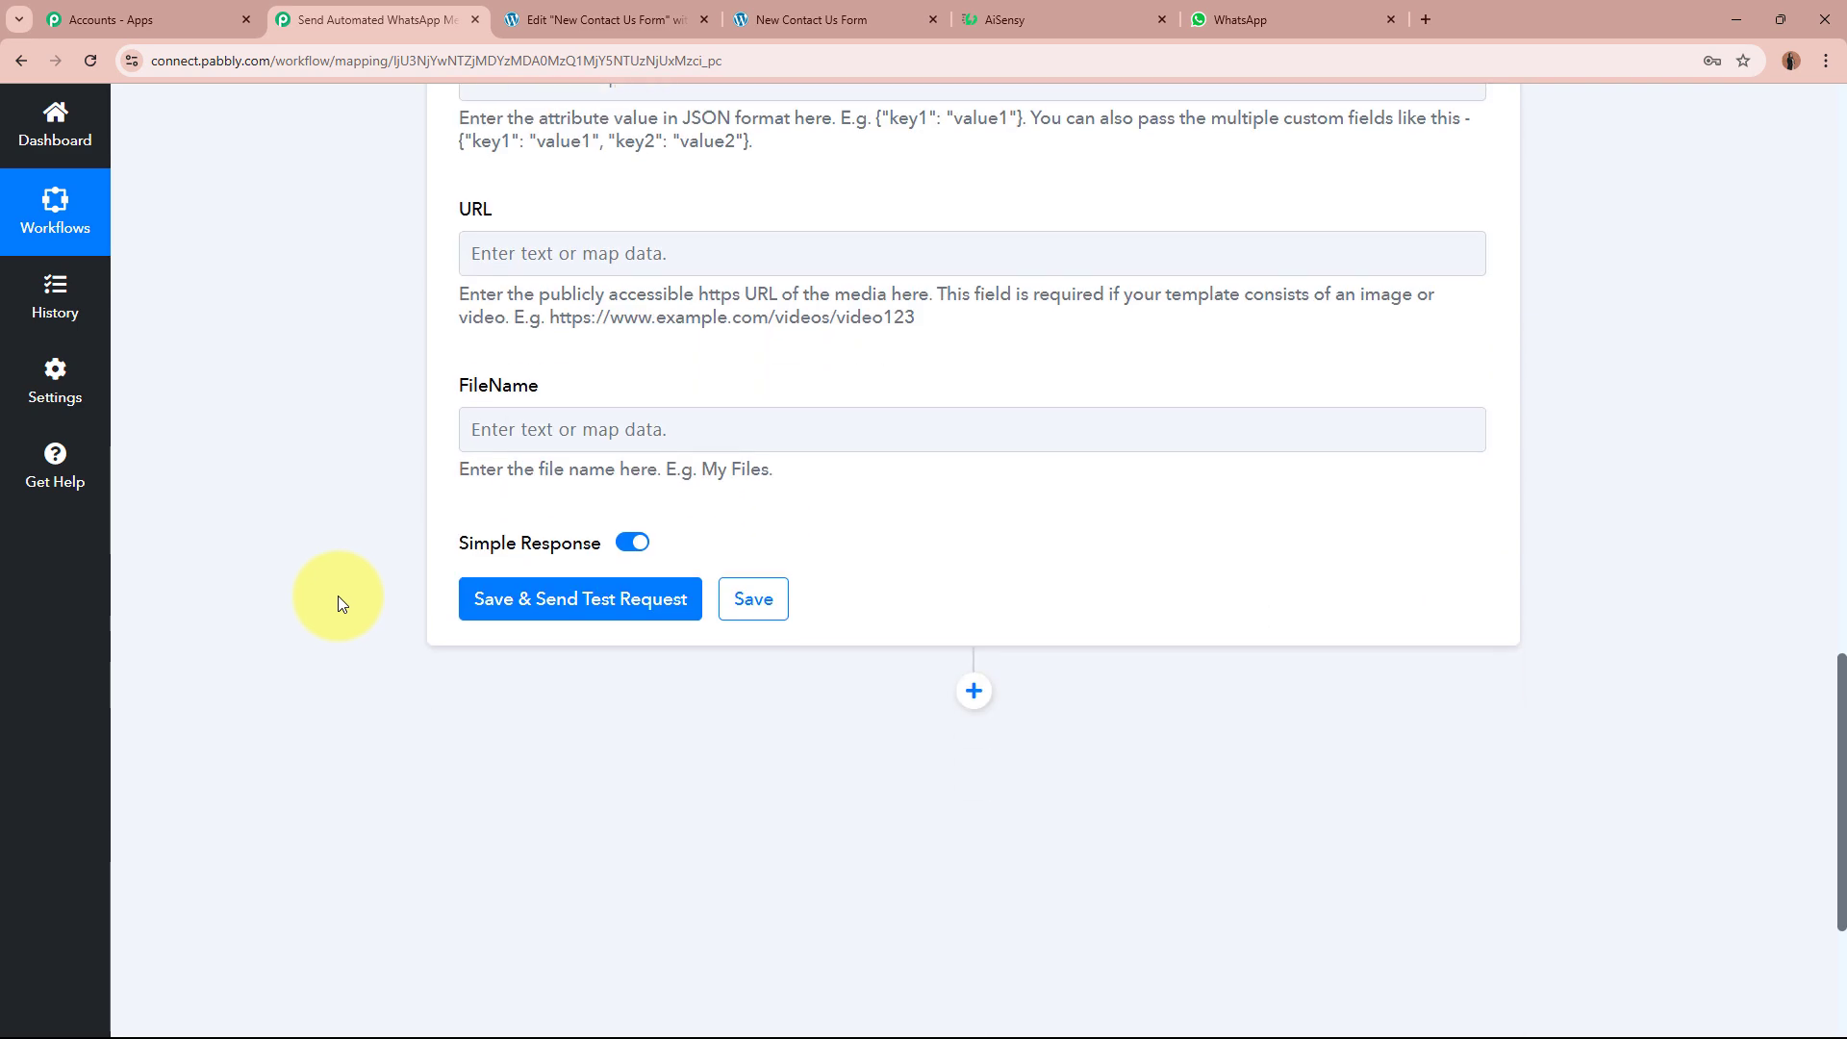
pyautogui.click(632, 606)
pyautogui.scroll(-2, 283, 615)
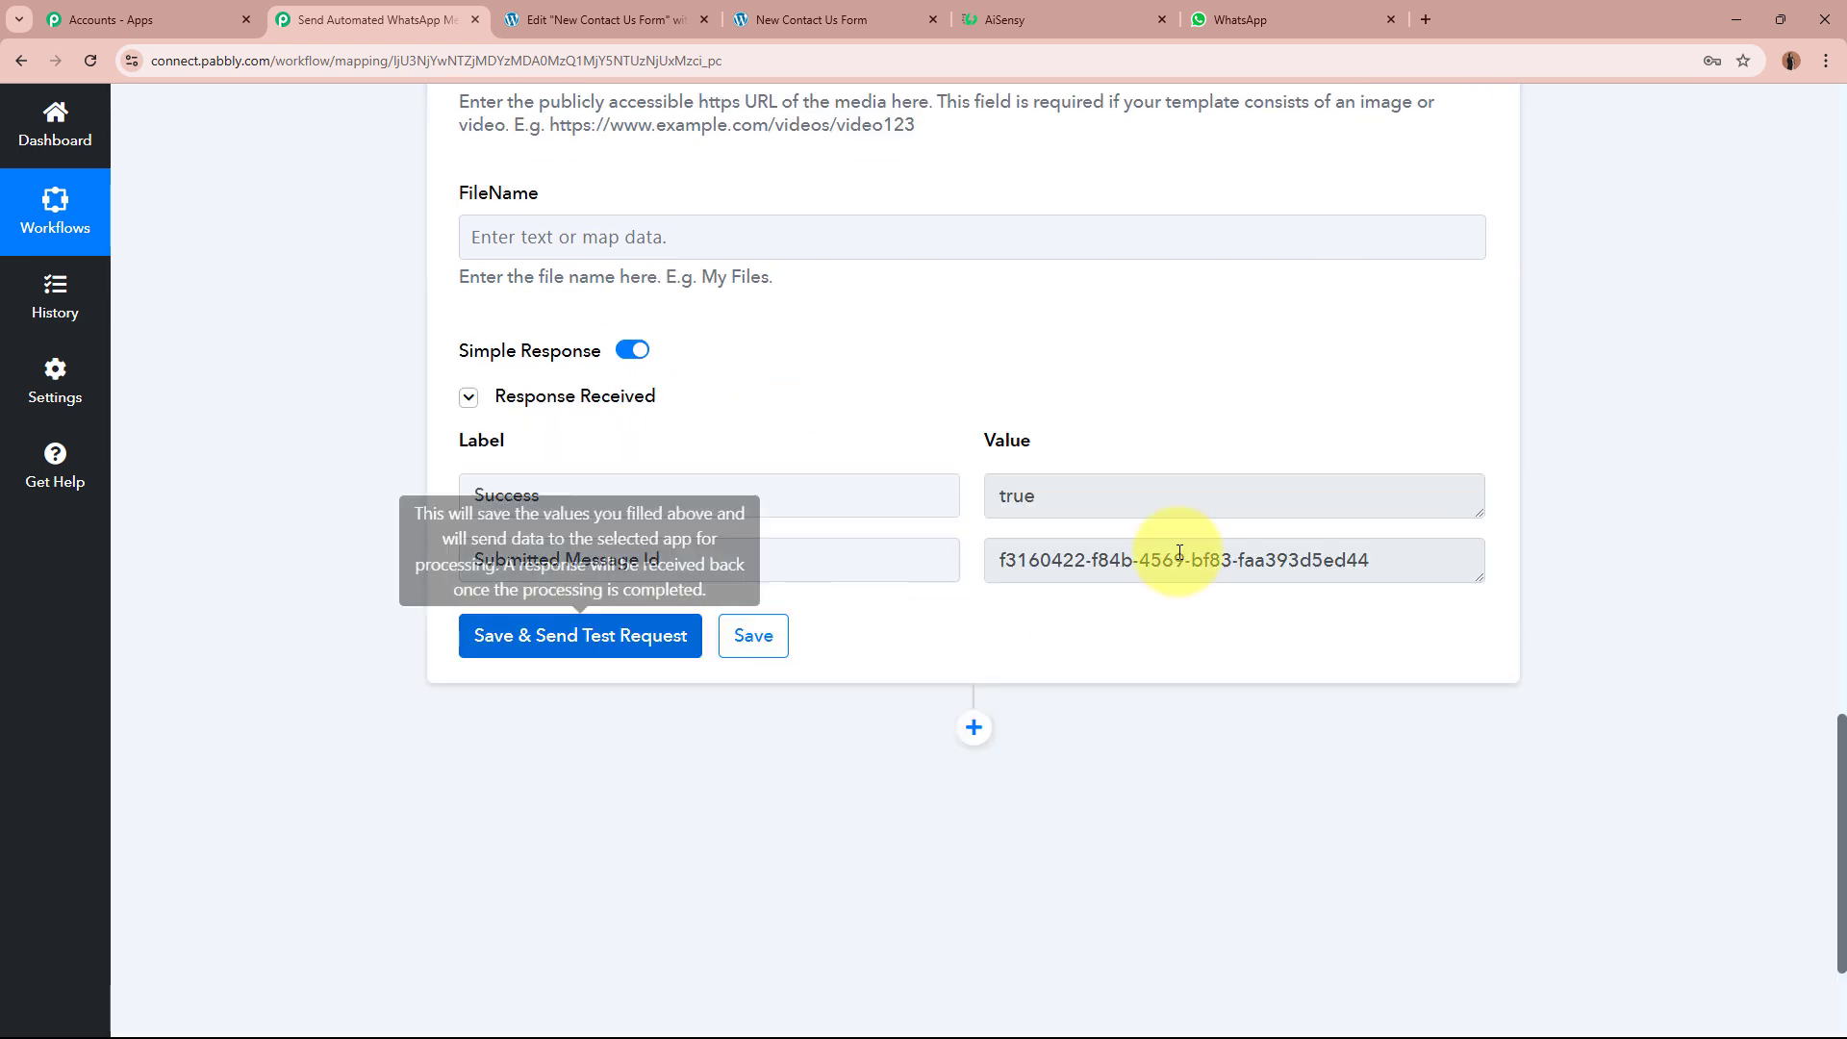
pyautogui.tripleClick(1394, 556)
pyautogui.click(1198, 612)
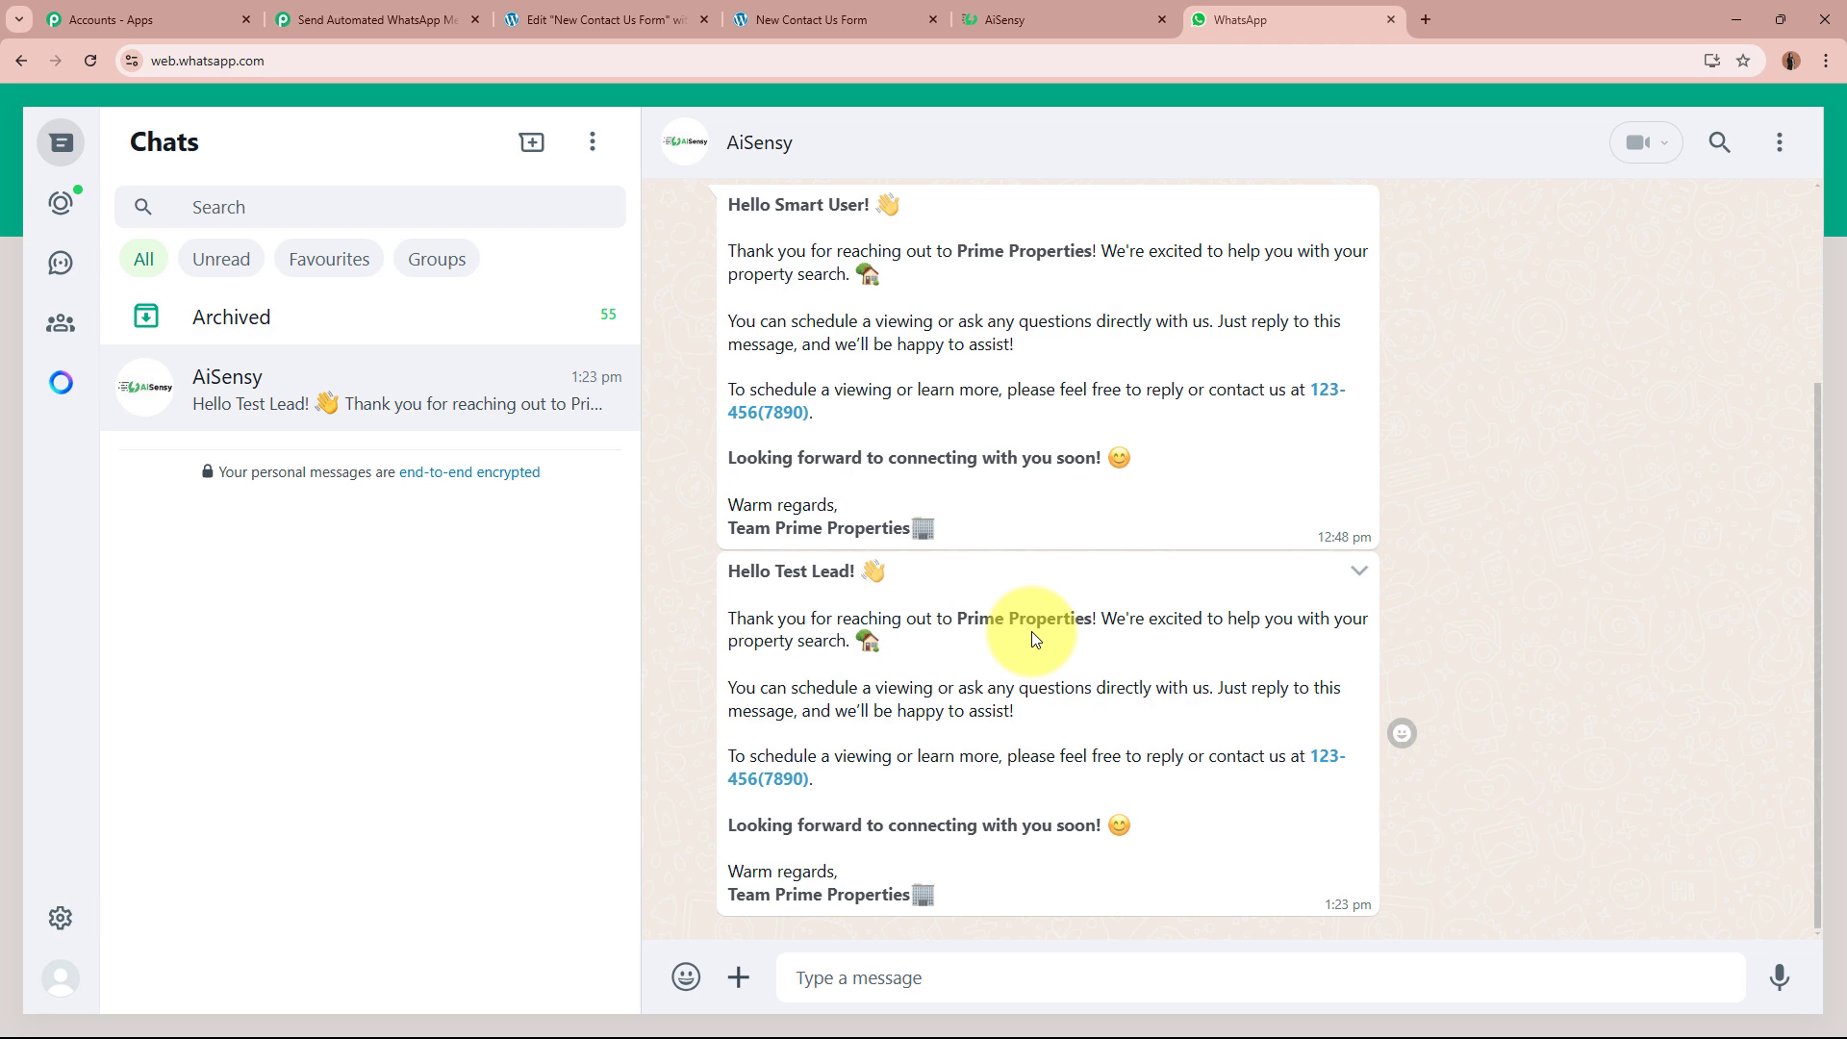
pyautogui.moveTo(728, 571); pyautogui.dragTo(871, 575)
pyautogui.click(785, 583)
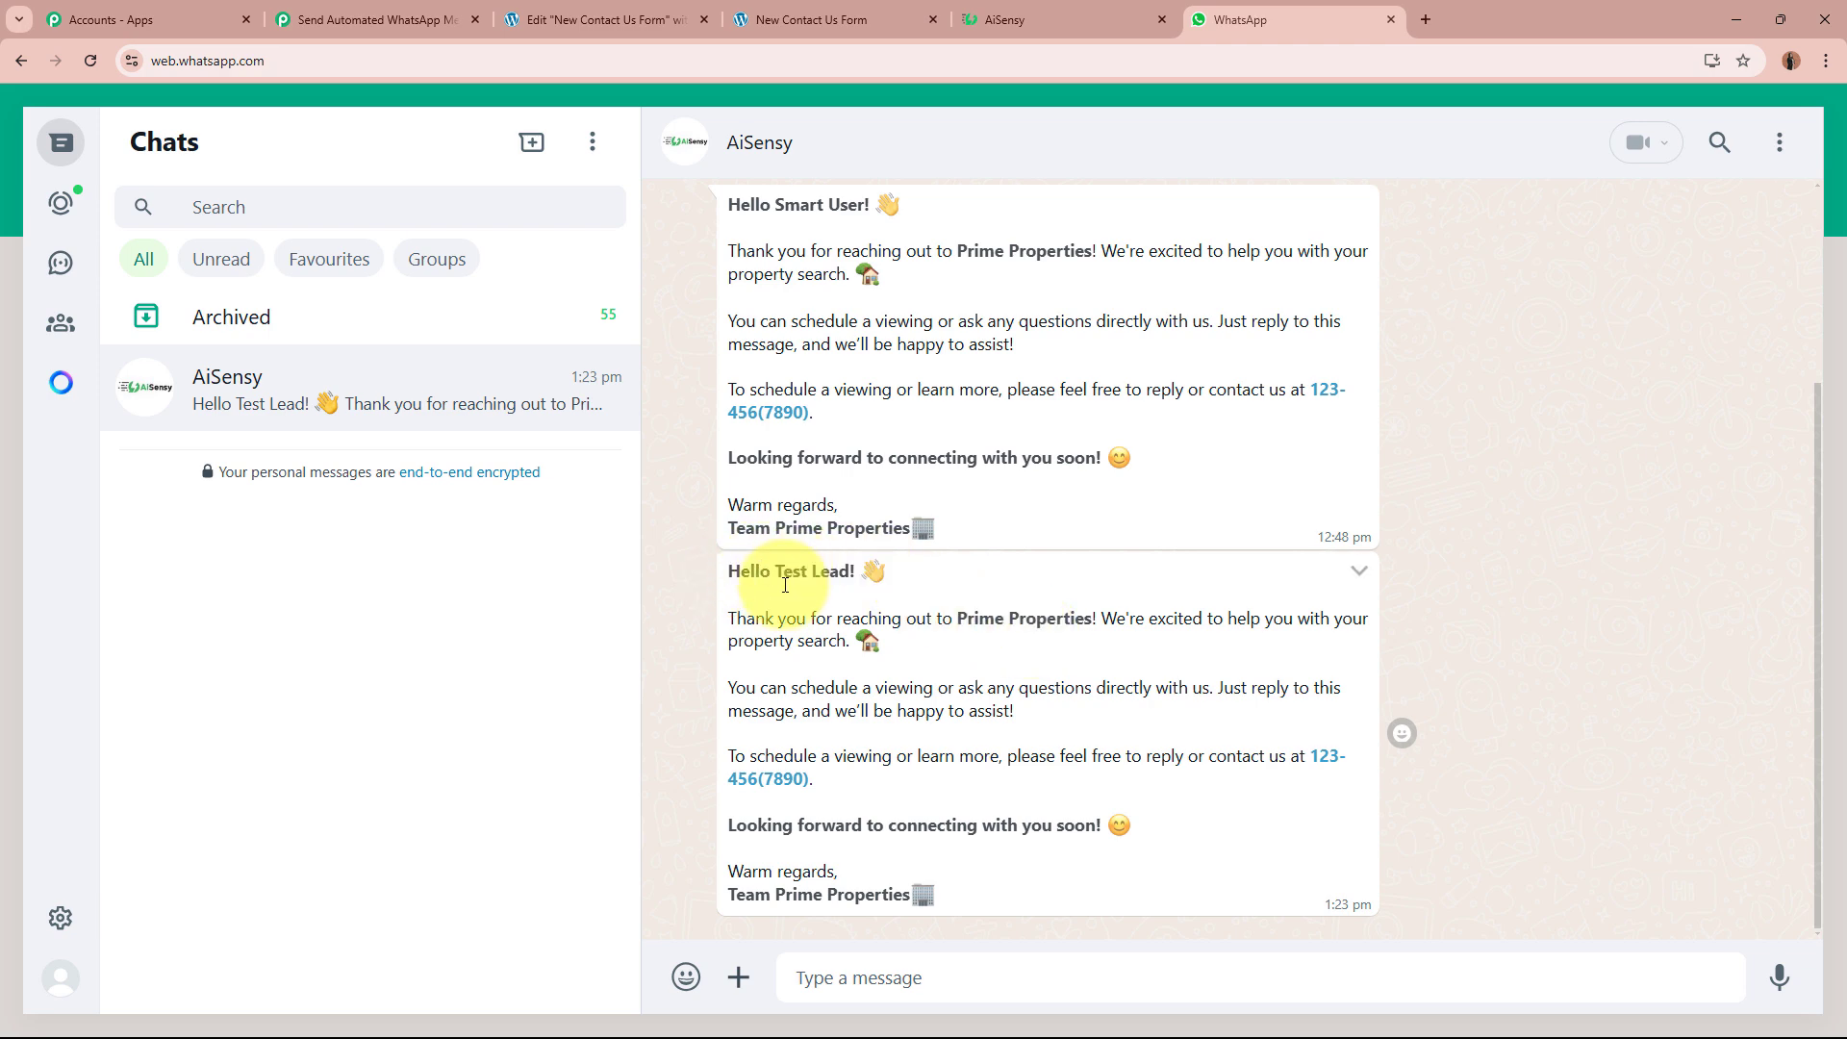
pyautogui.moveTo(712, 610); pyautogui.dragTo(1000, 899)
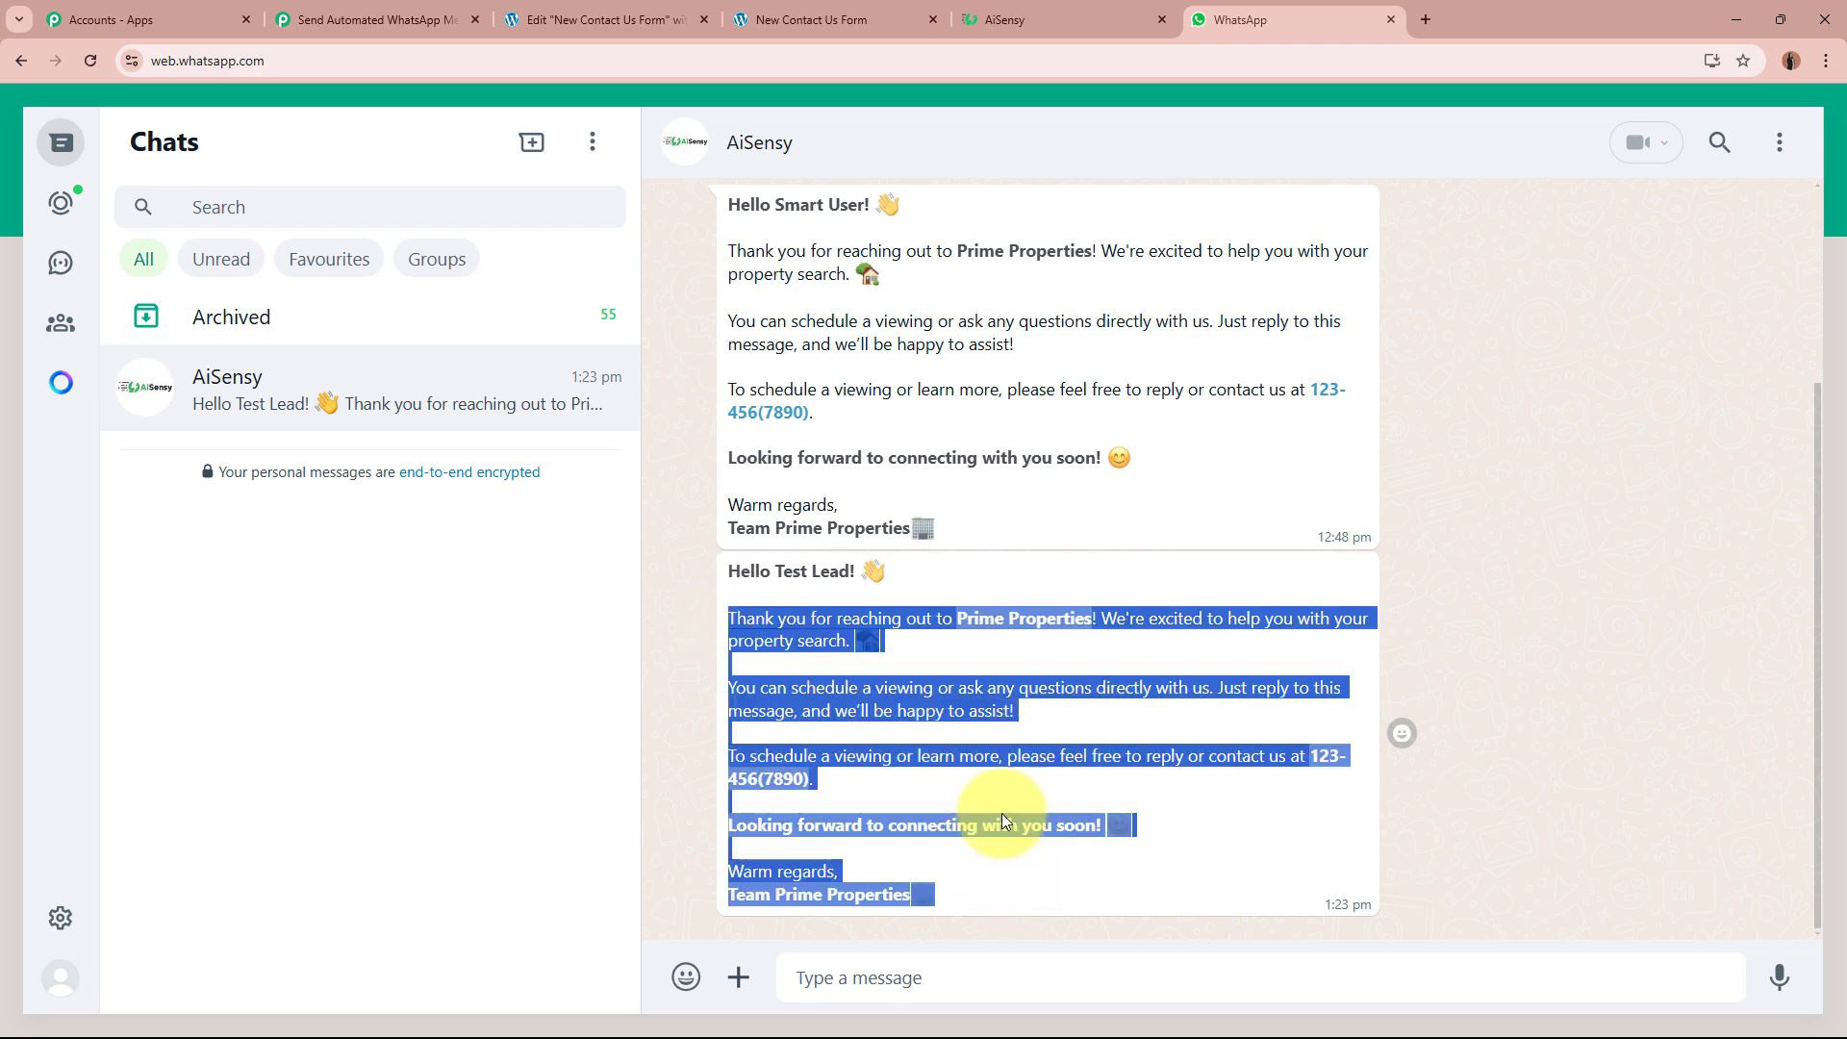
pyautogui.click(1098, 769)
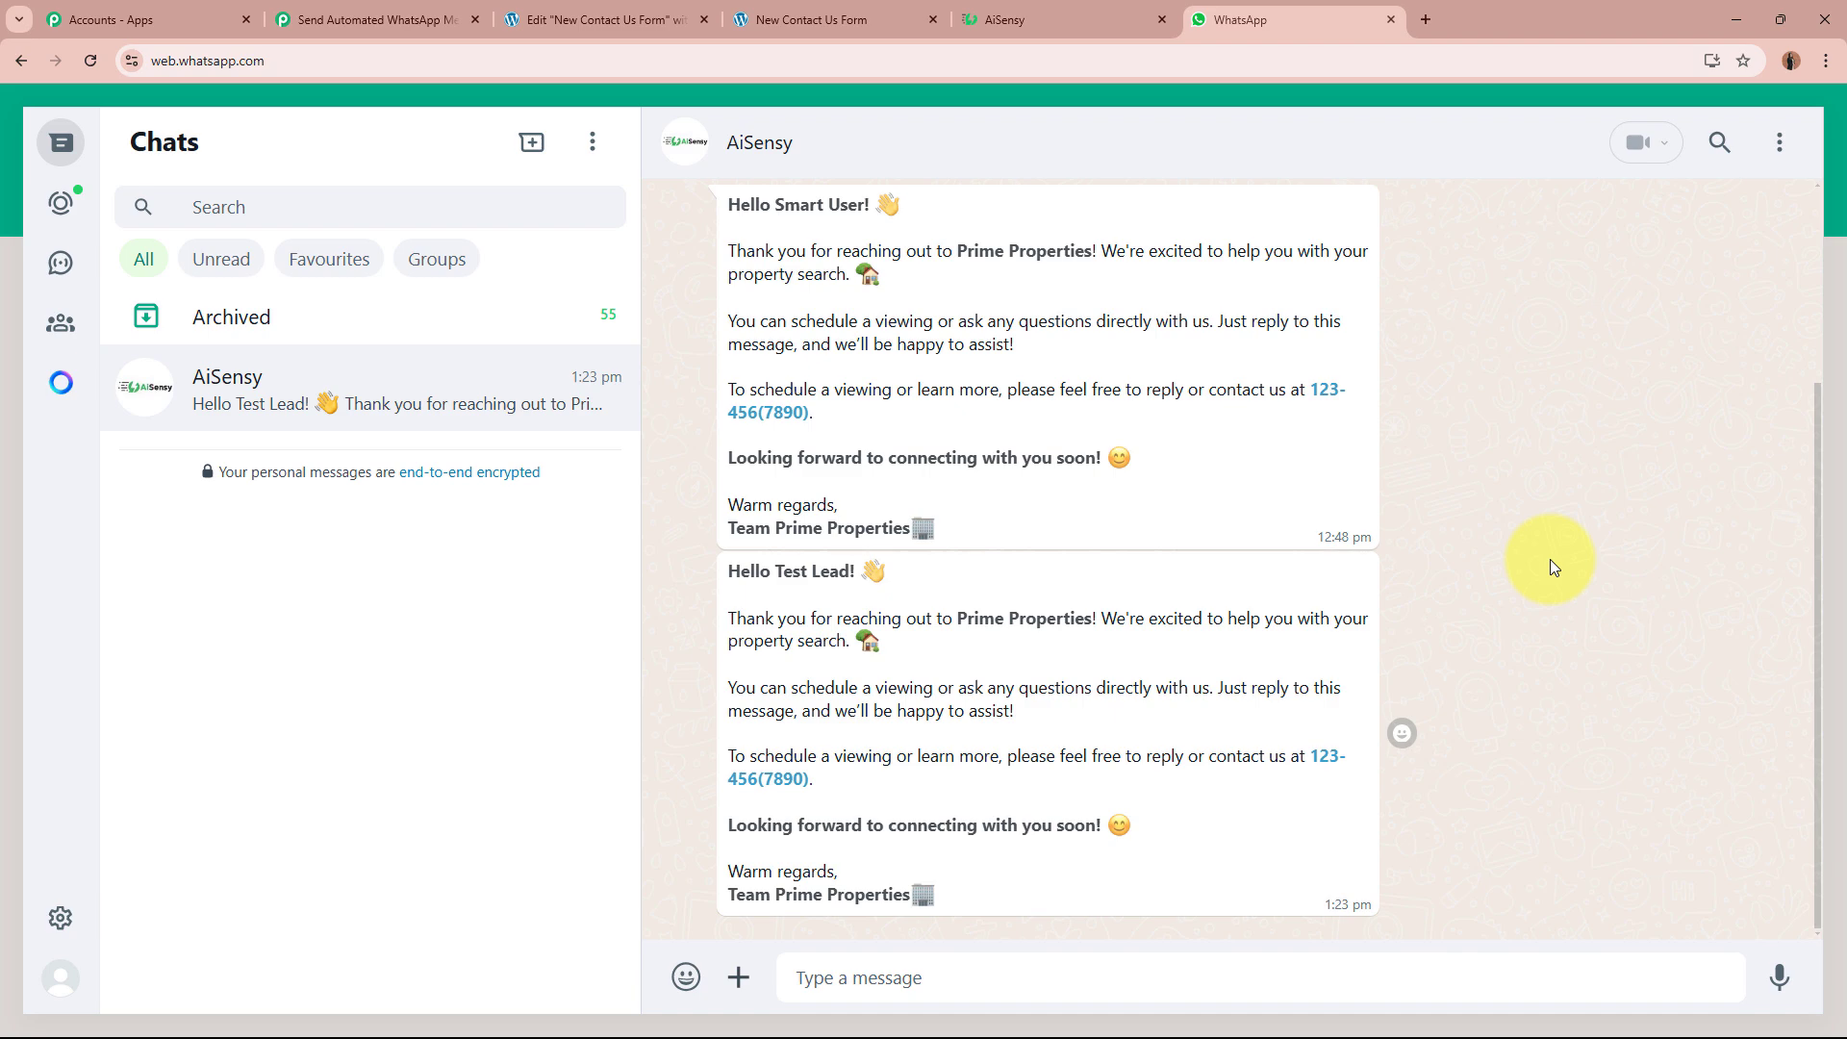
pyautogui.click(616, 19)
# Step: Autofill the contact form with dummy lead details and Commercial Property, then submit for 'Your submission was successful.'
pyautogui.click(808, 19)
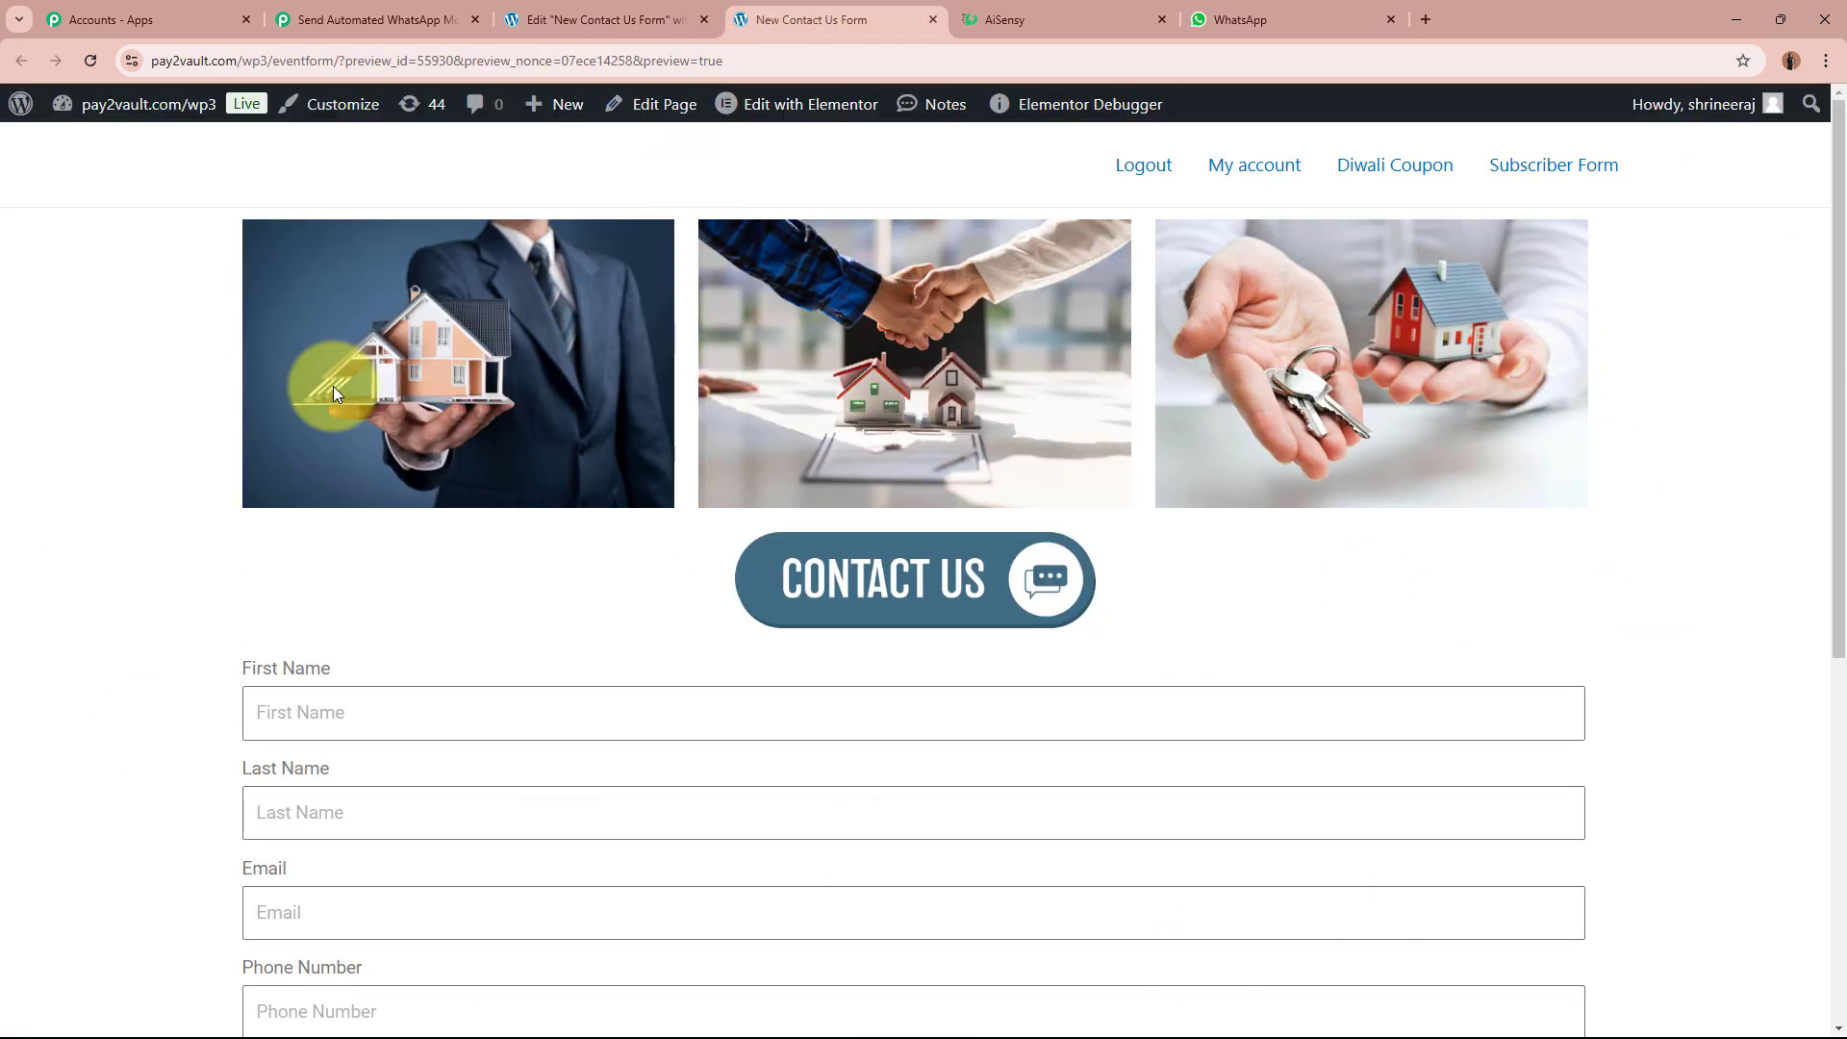
pyautogui.click(1241, 18)
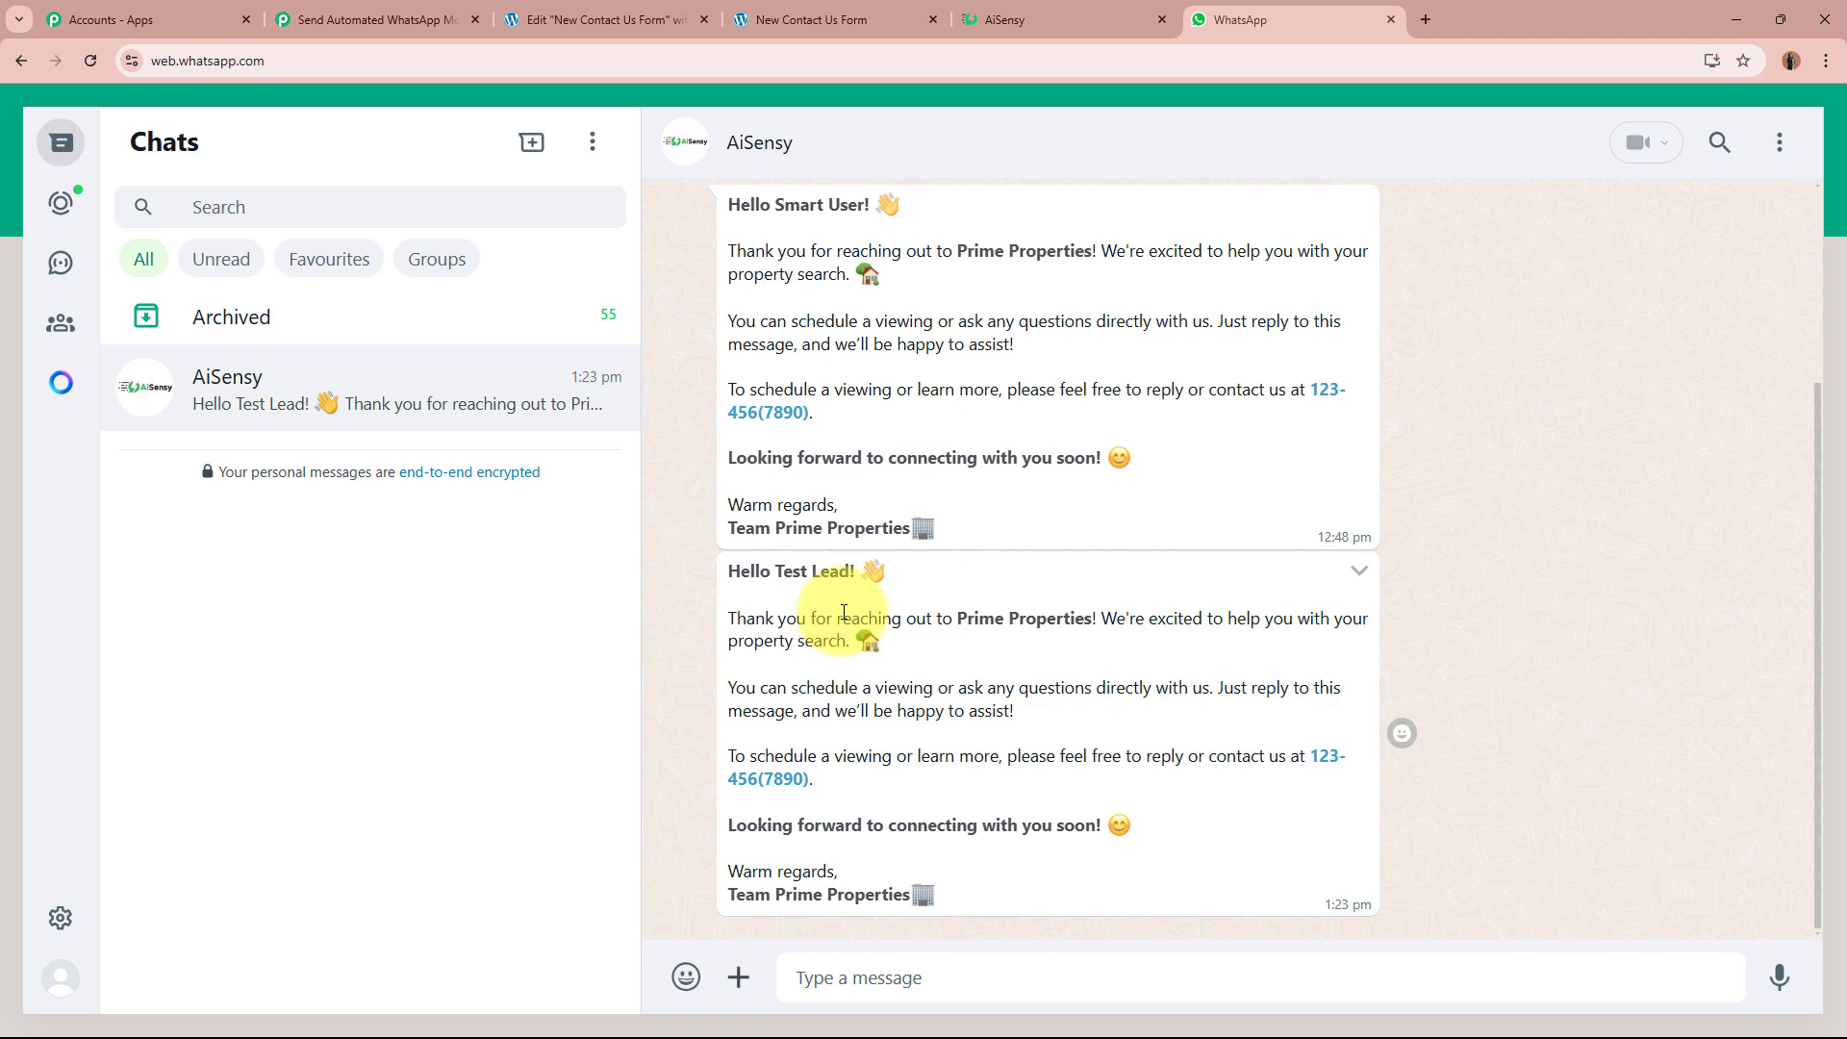
pyautogui.click(806, 11)
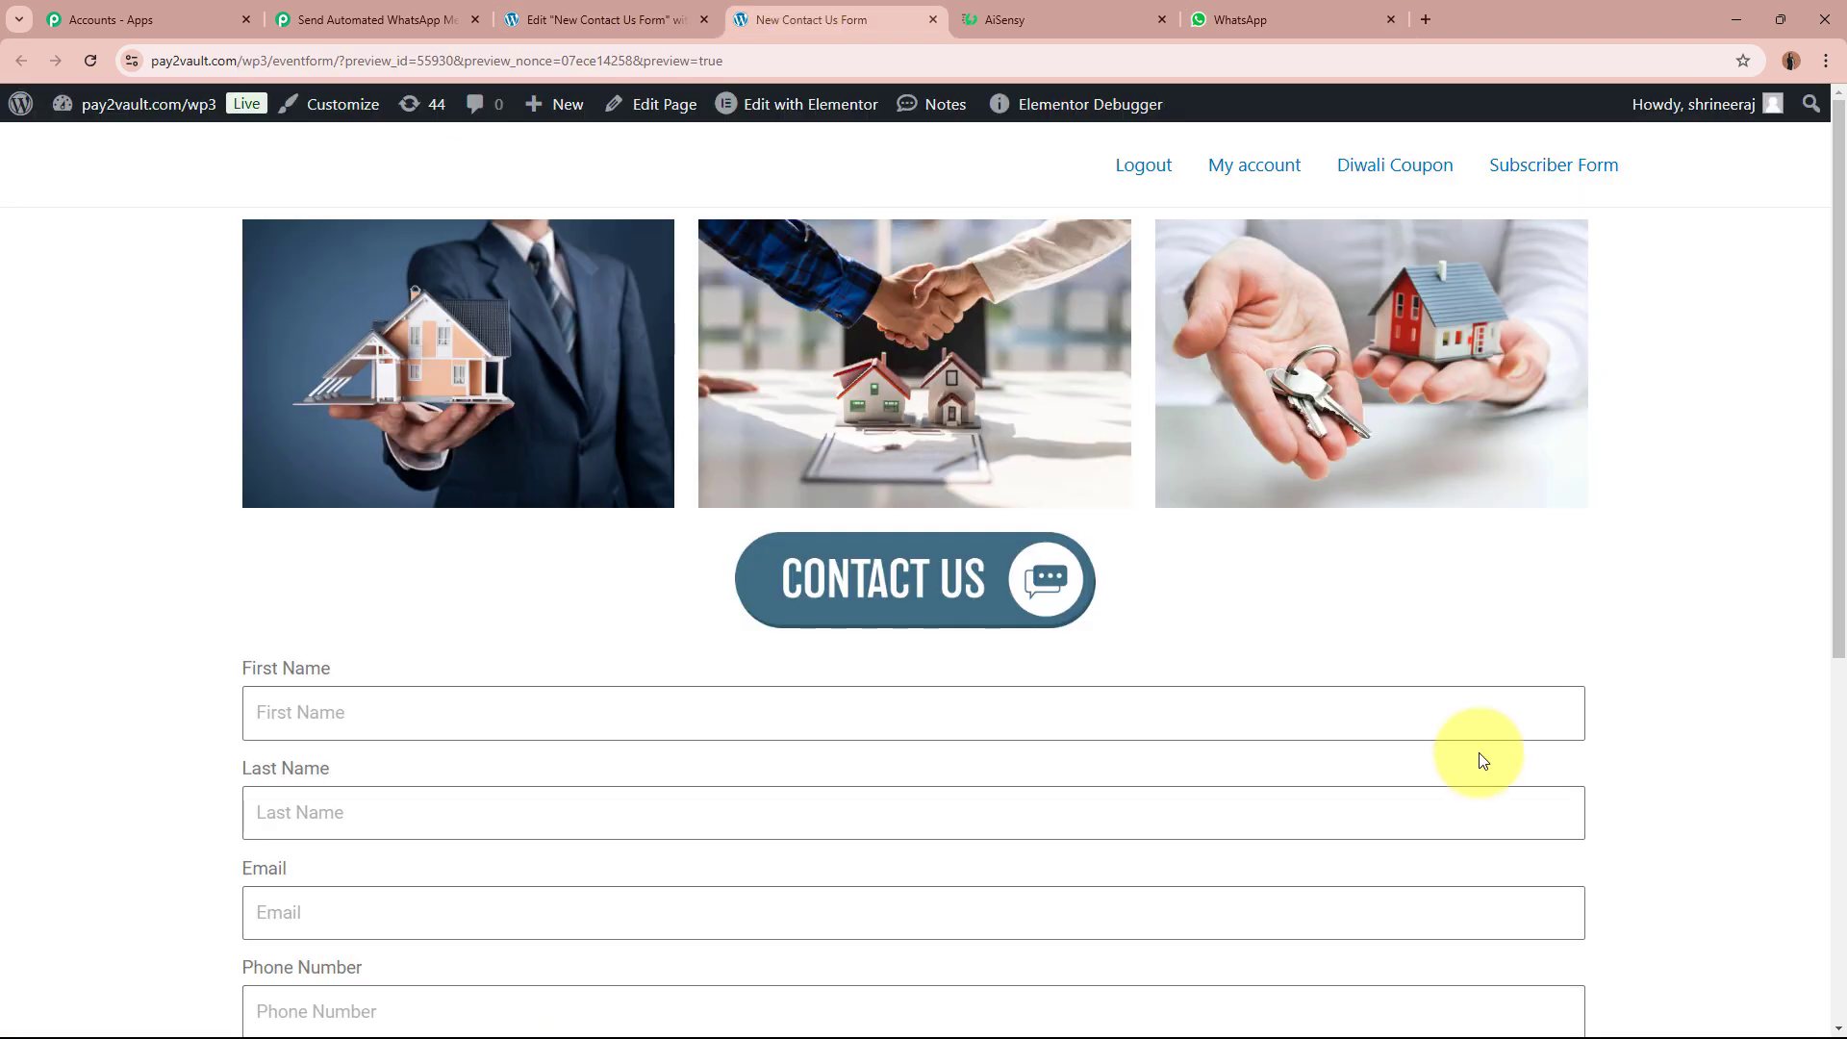
pyautogui.scroll(-4, 286, 581)
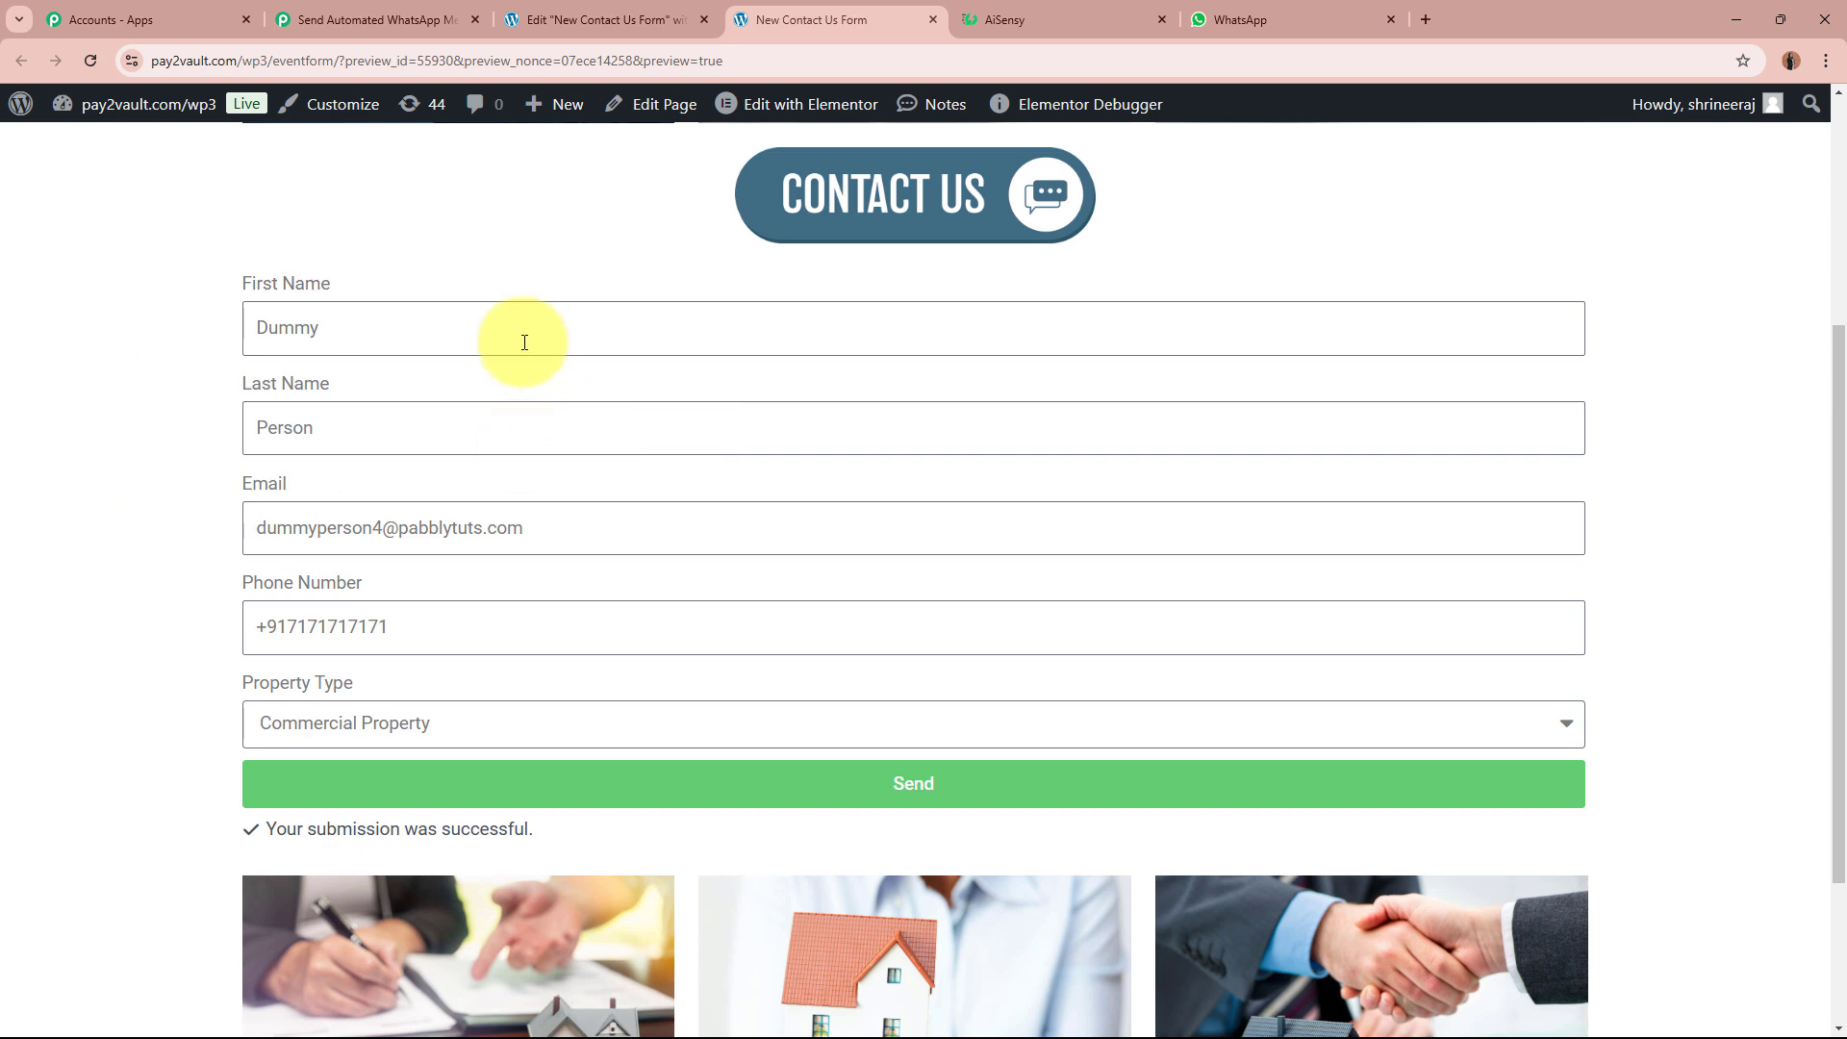
pyautogui.click(519, 310)
pyautogui.click(520, 439)
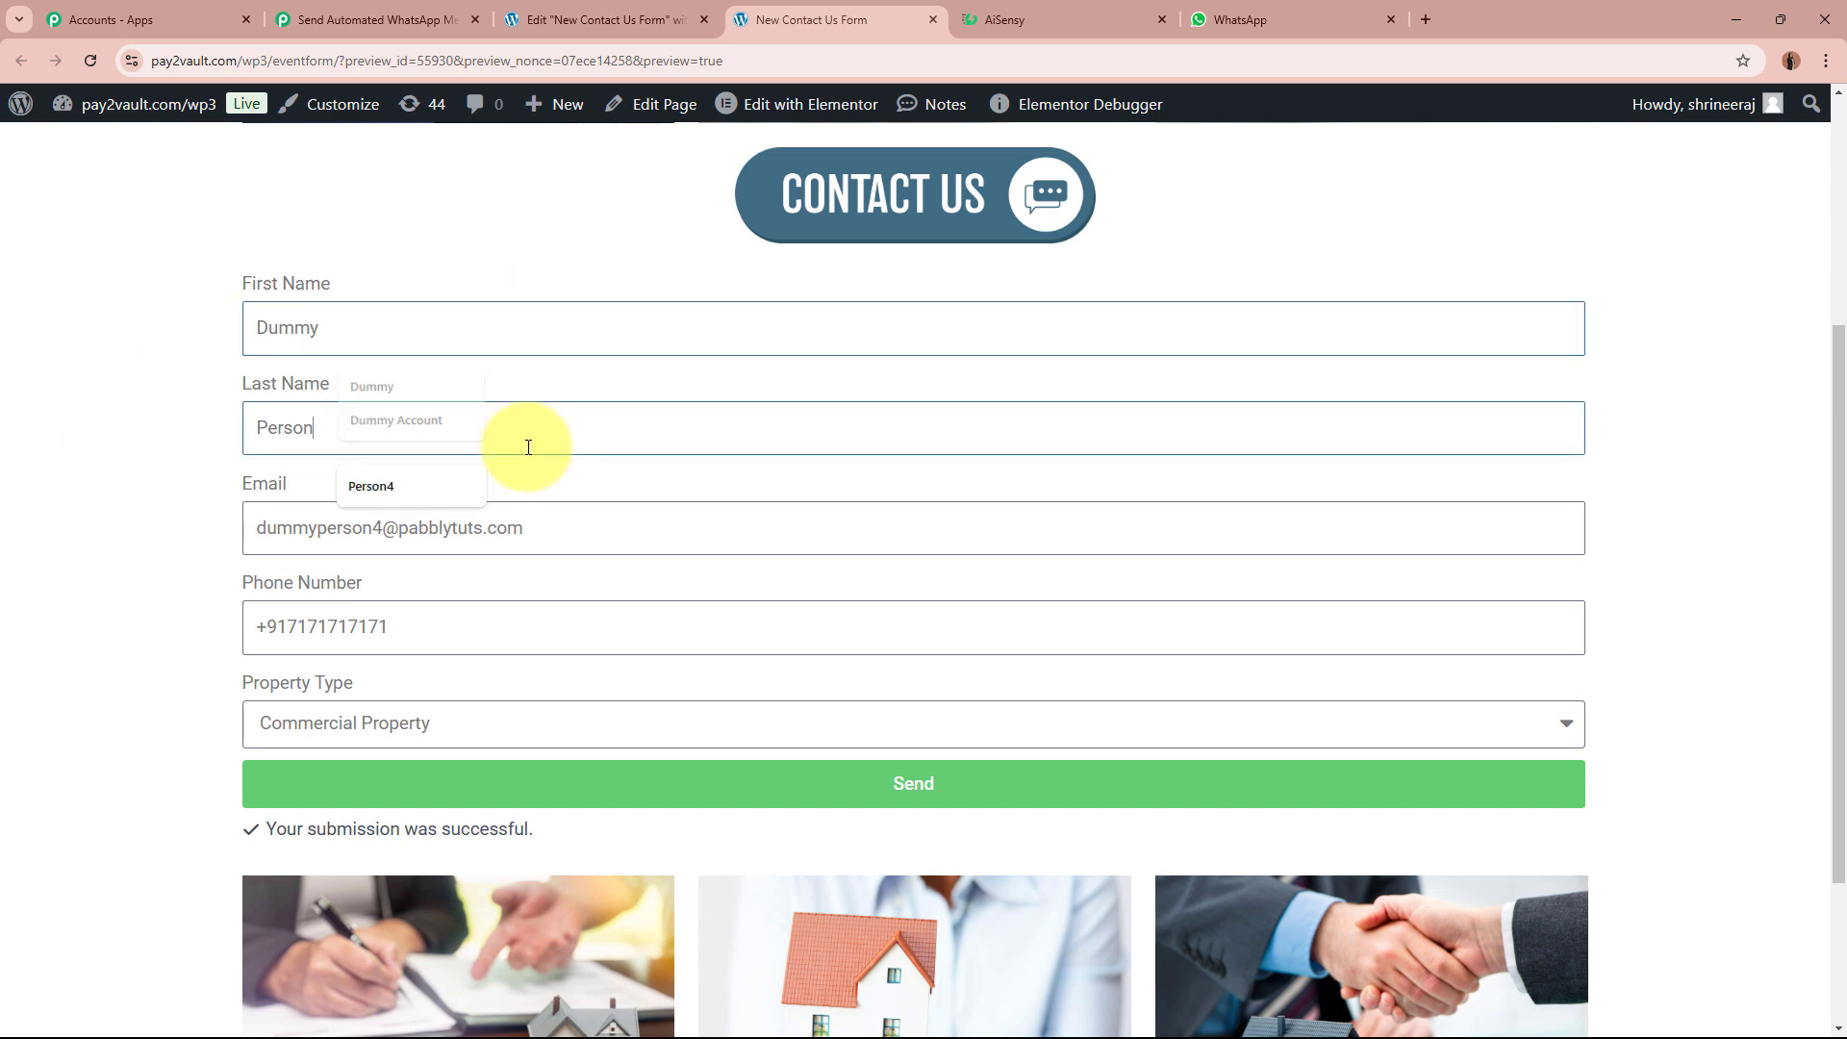
pyautogui.click(648, 534)
pyautogui.click(589, 616)
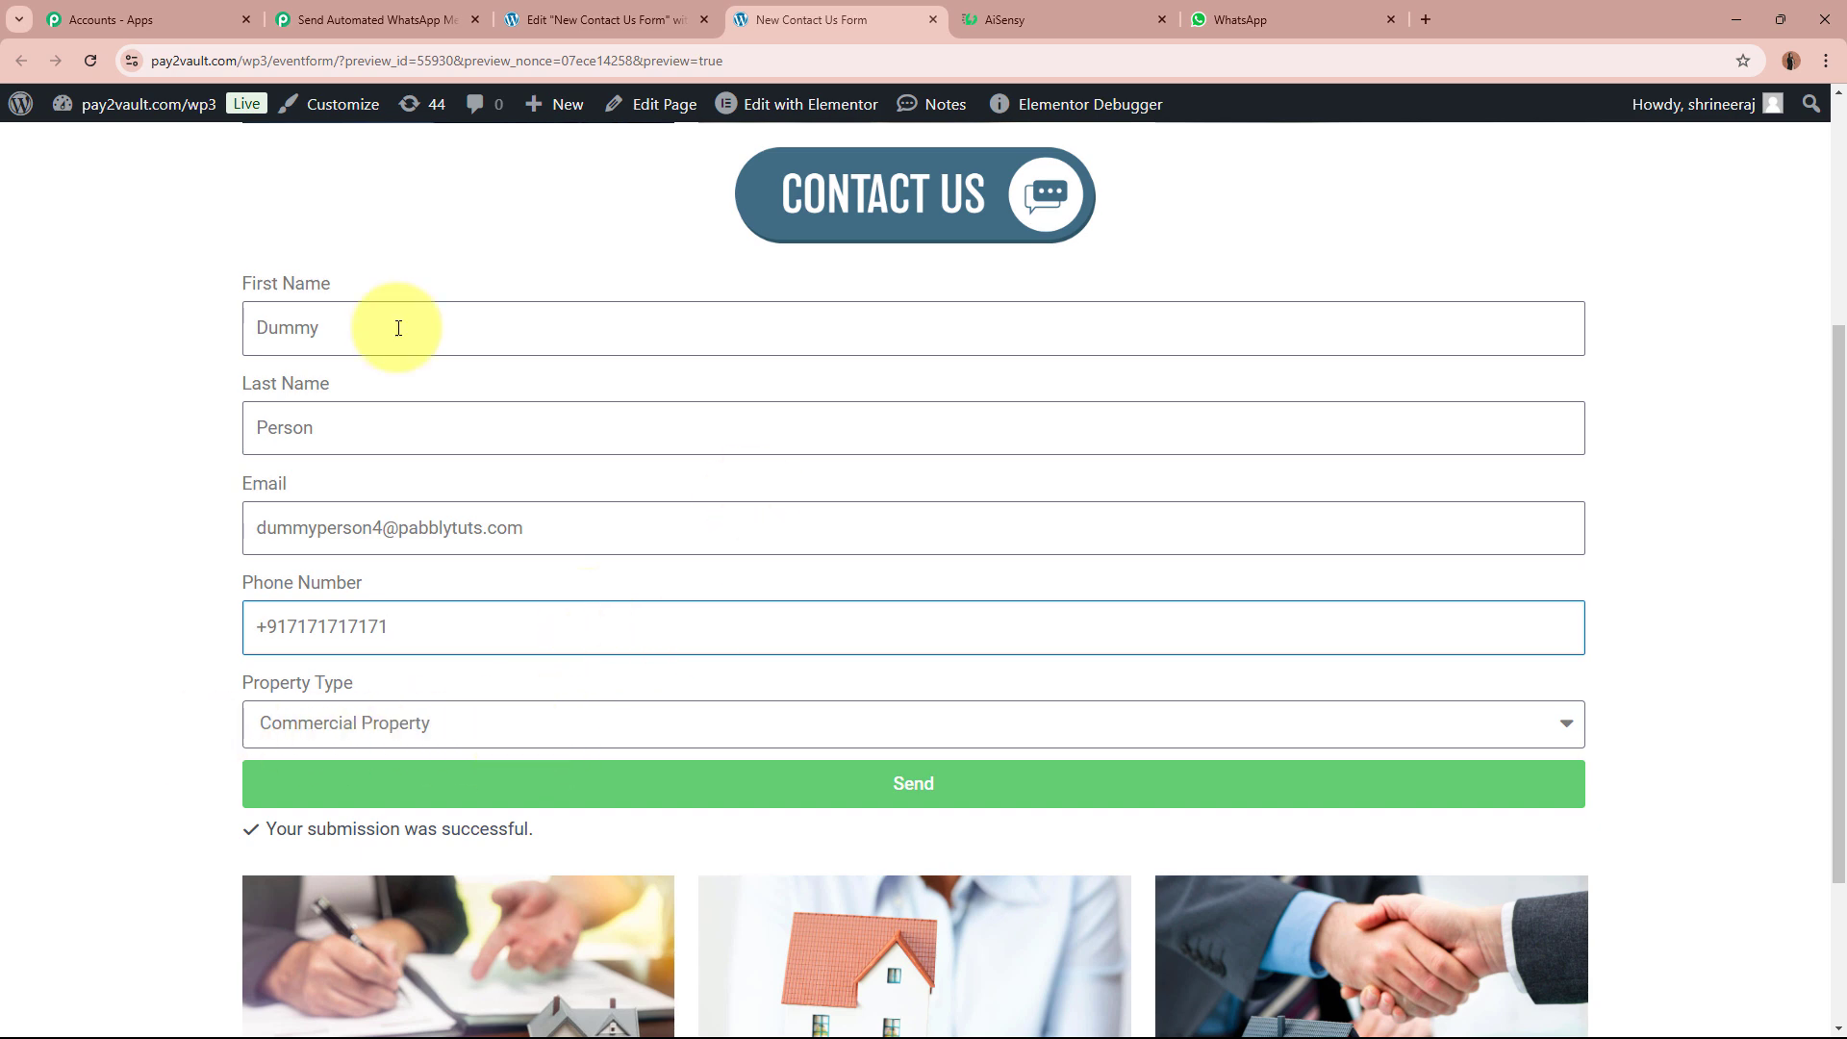
pyautogui.click(879, 783)
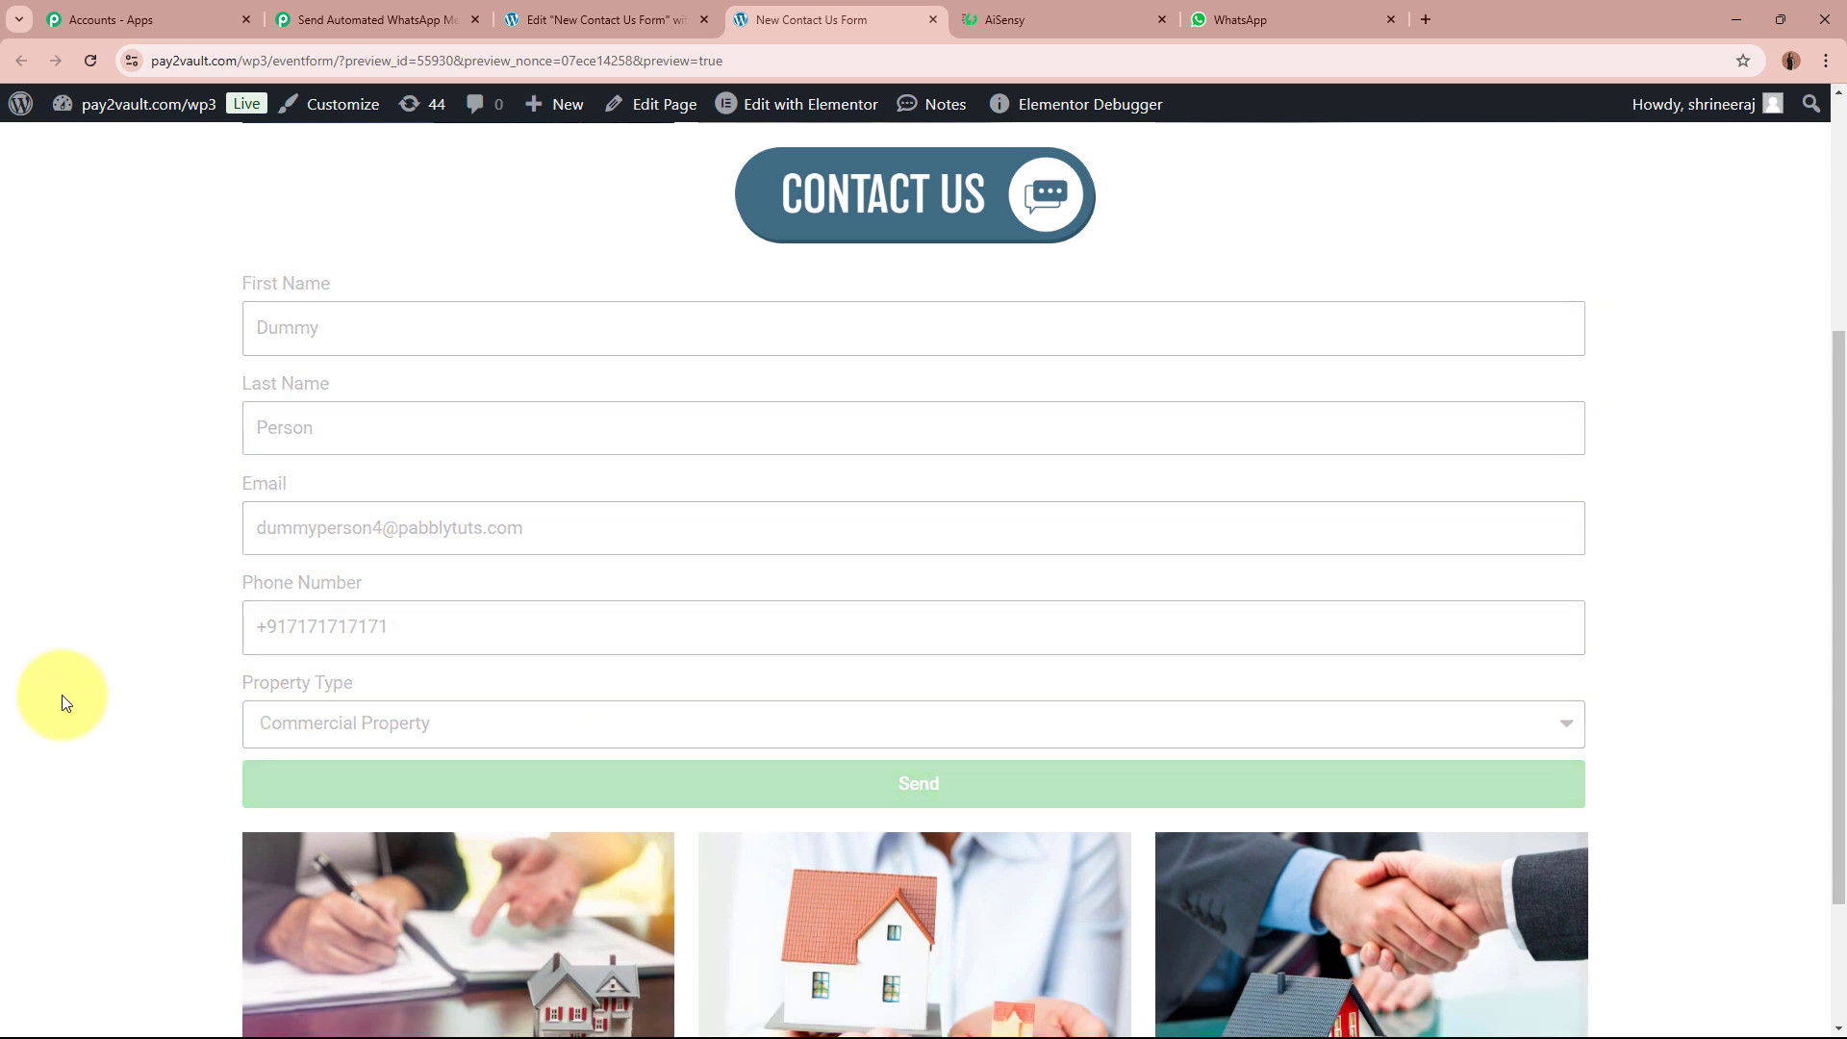
pyautogui.tripleClick(371, 826)
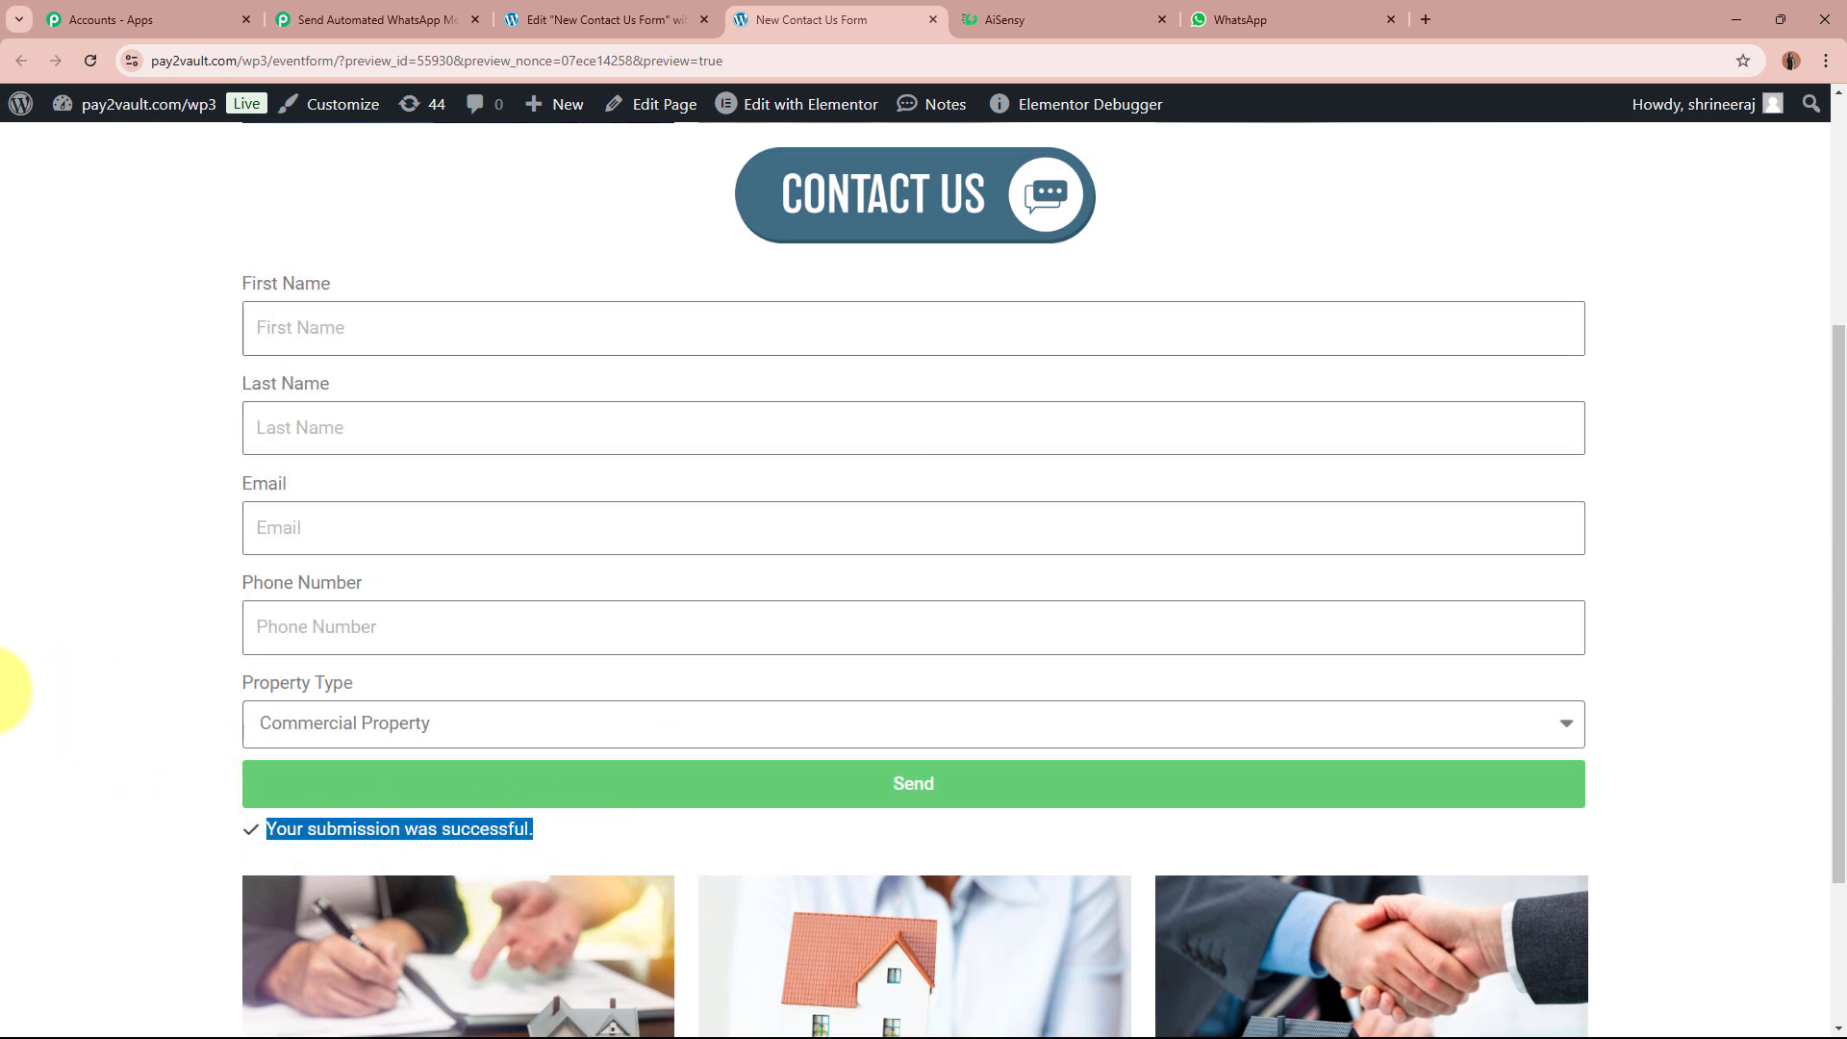
pyautogui.click(70, 662)
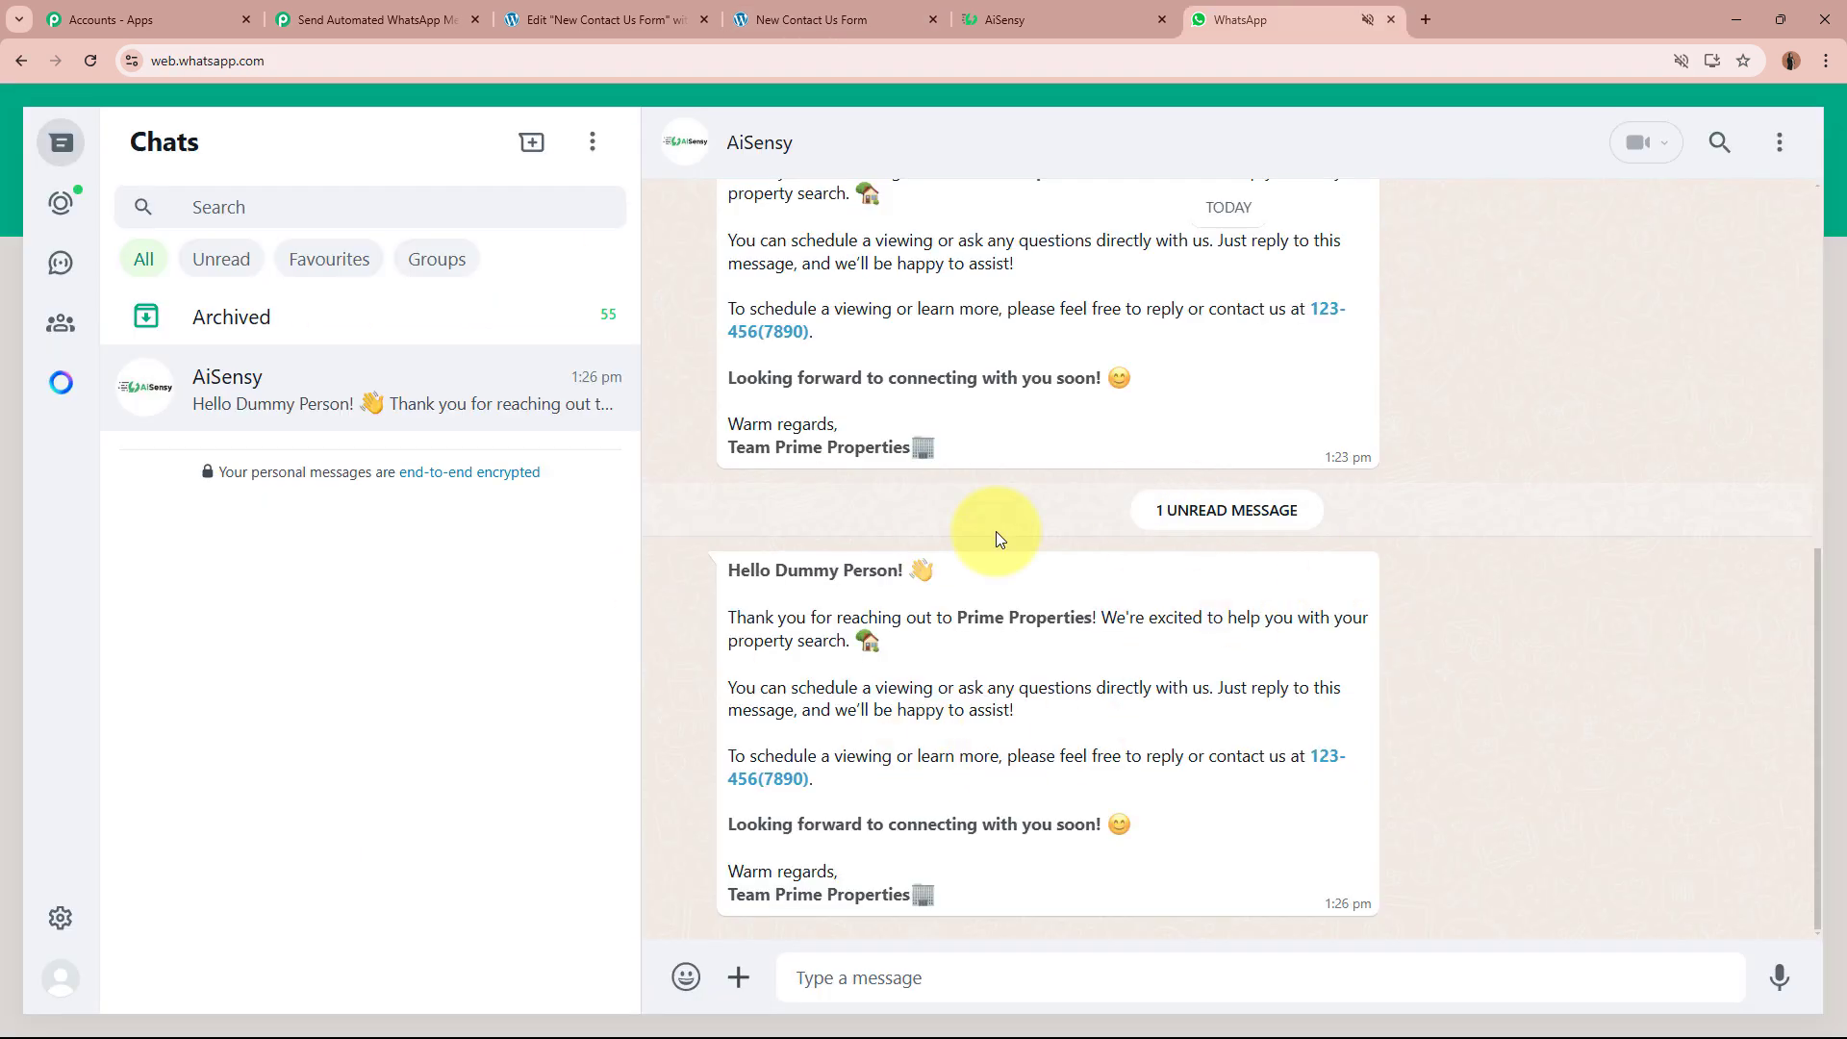
# Step: Verify the WhatsApp greeting is addressed to the submitted name, then return to the AiSensy Prime Properties campaign
pyautogui.tripleClick(750, 571)
pyautogui.click(784, 571)
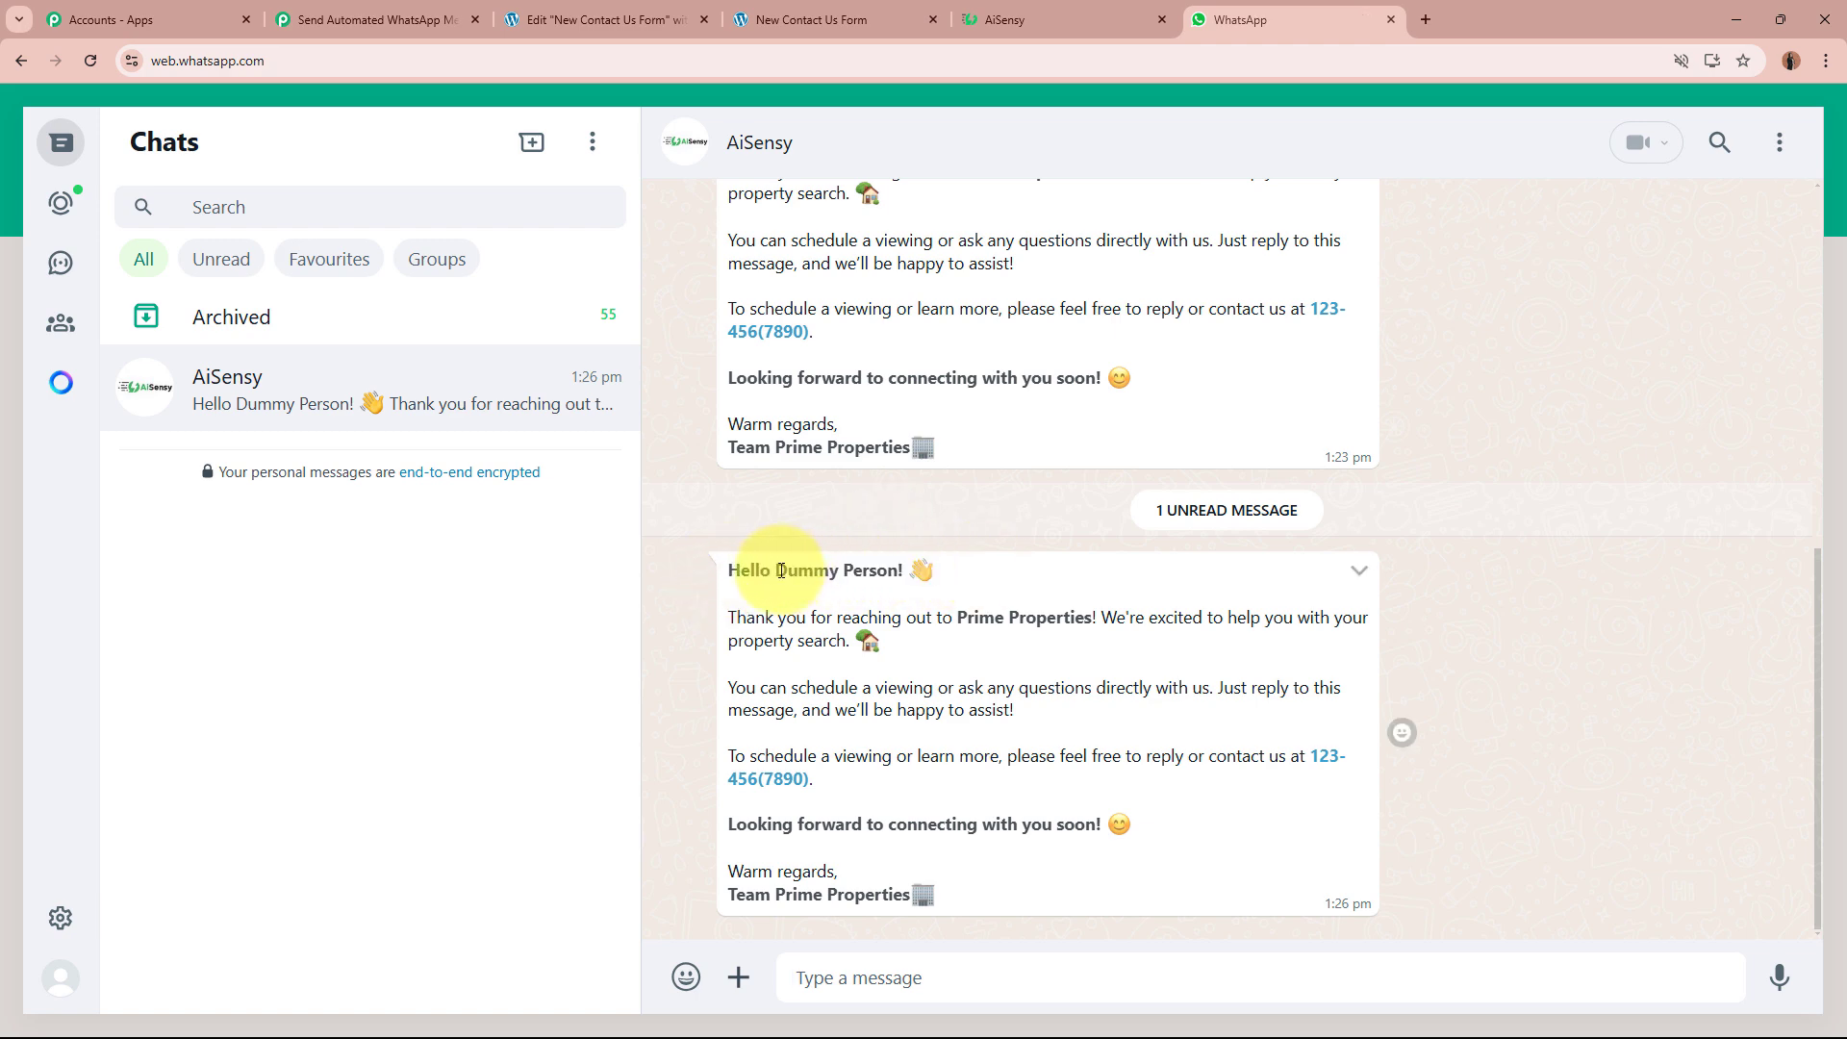
pyautogui.moveTo(791, 572); pyautogui.dragTo(930, 572)
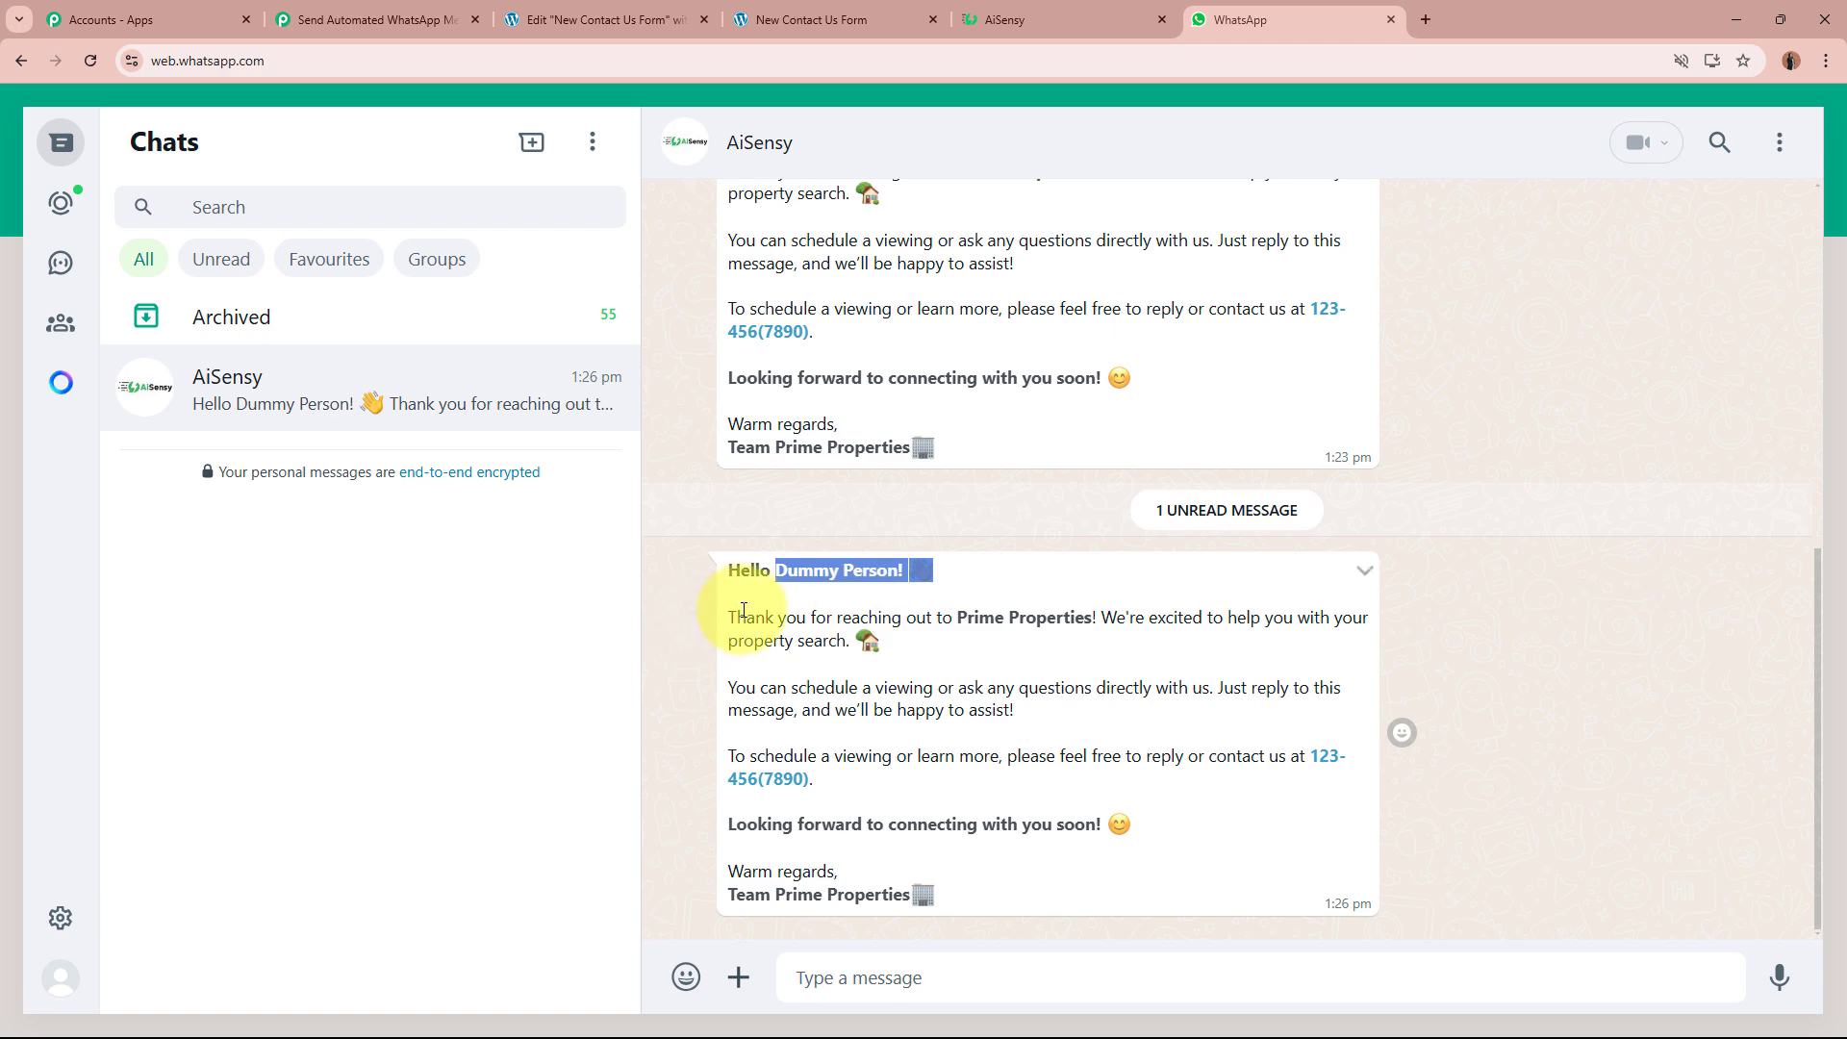
pyautogui.moveTo(730, 613); pyautogui.dragTo(989, 895)
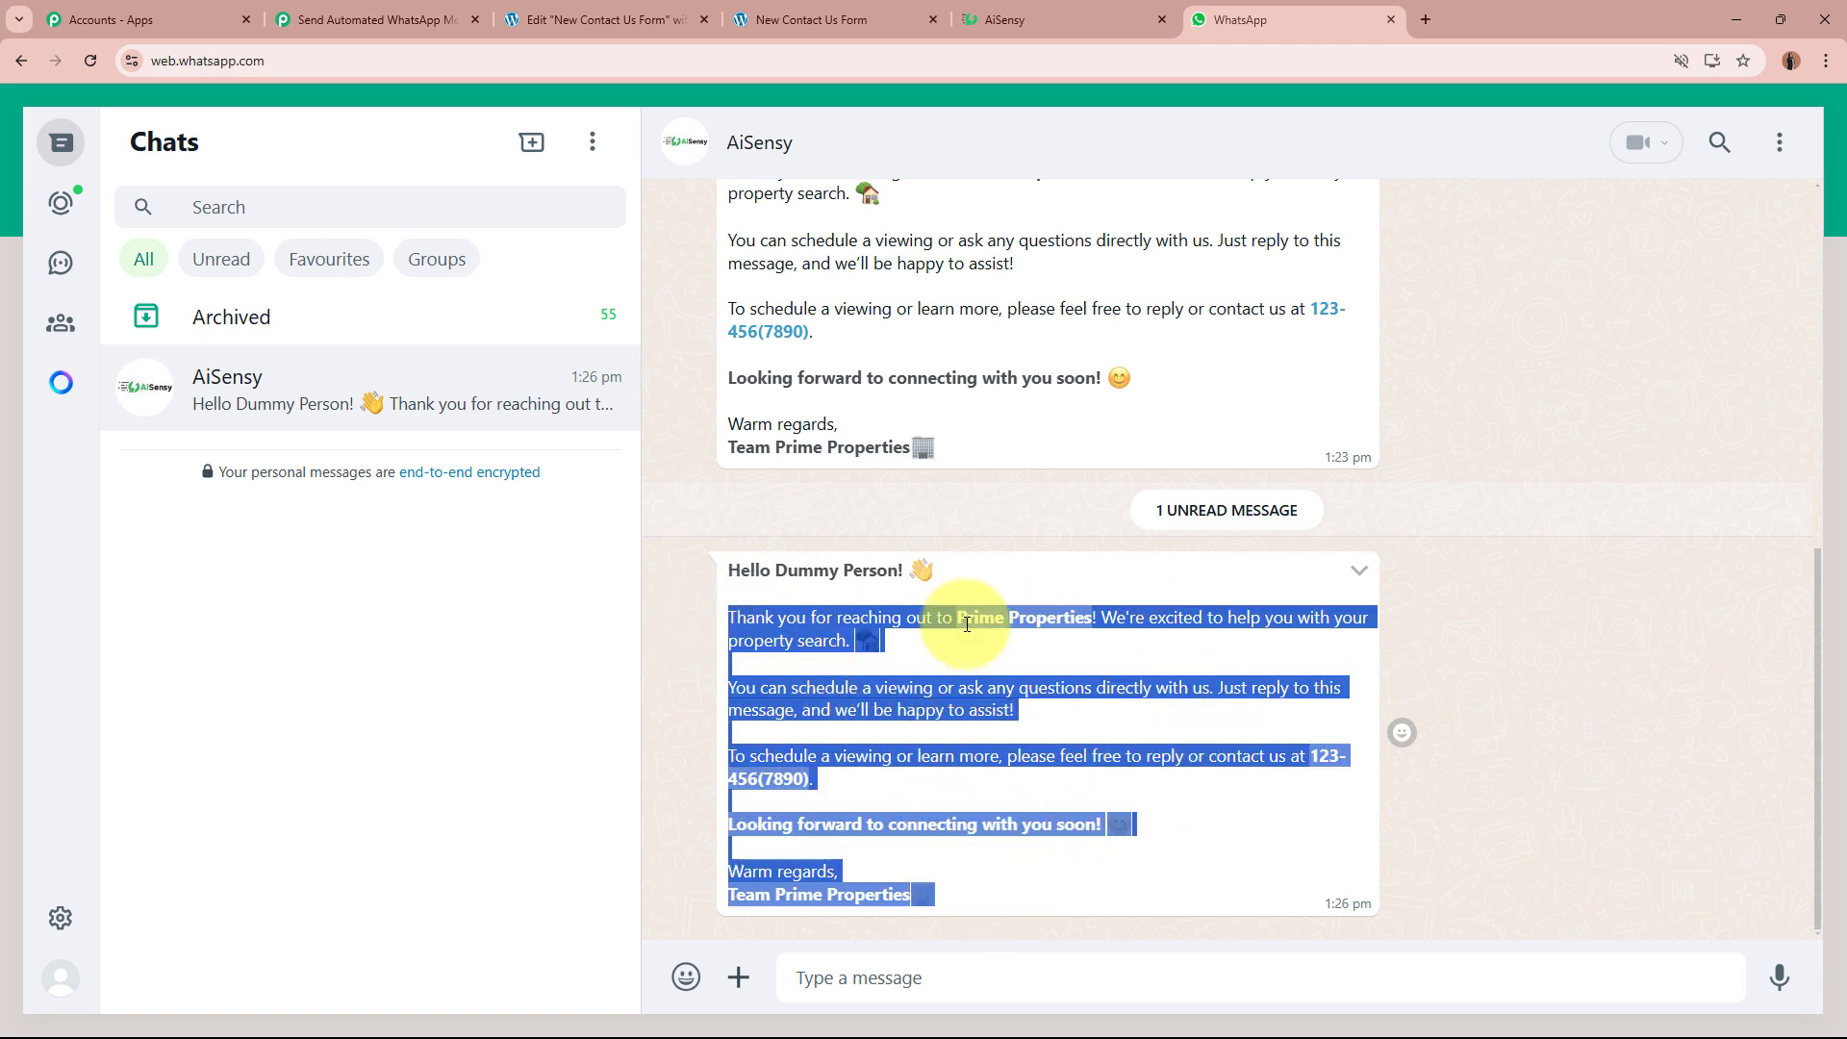
pyautogui.click(1533, 631)
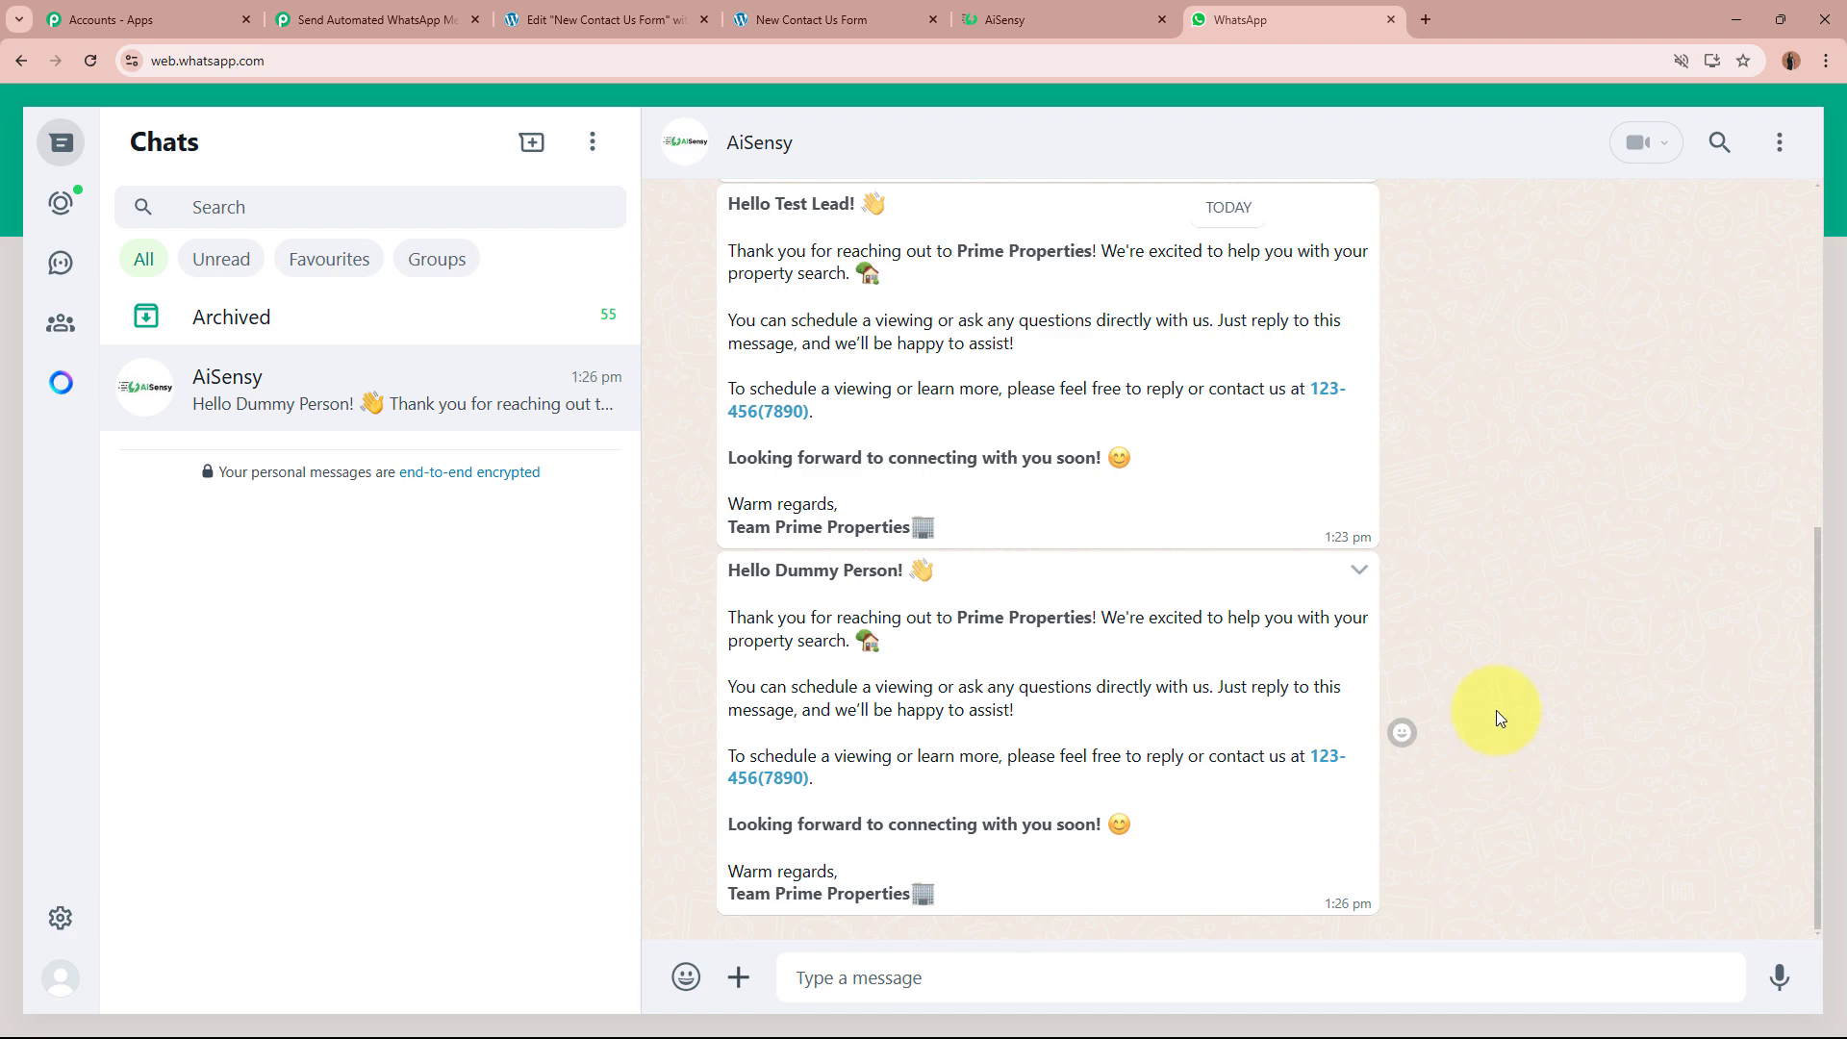
pyautogui.click(606, 14)
pyautogui.click(1043, 10)
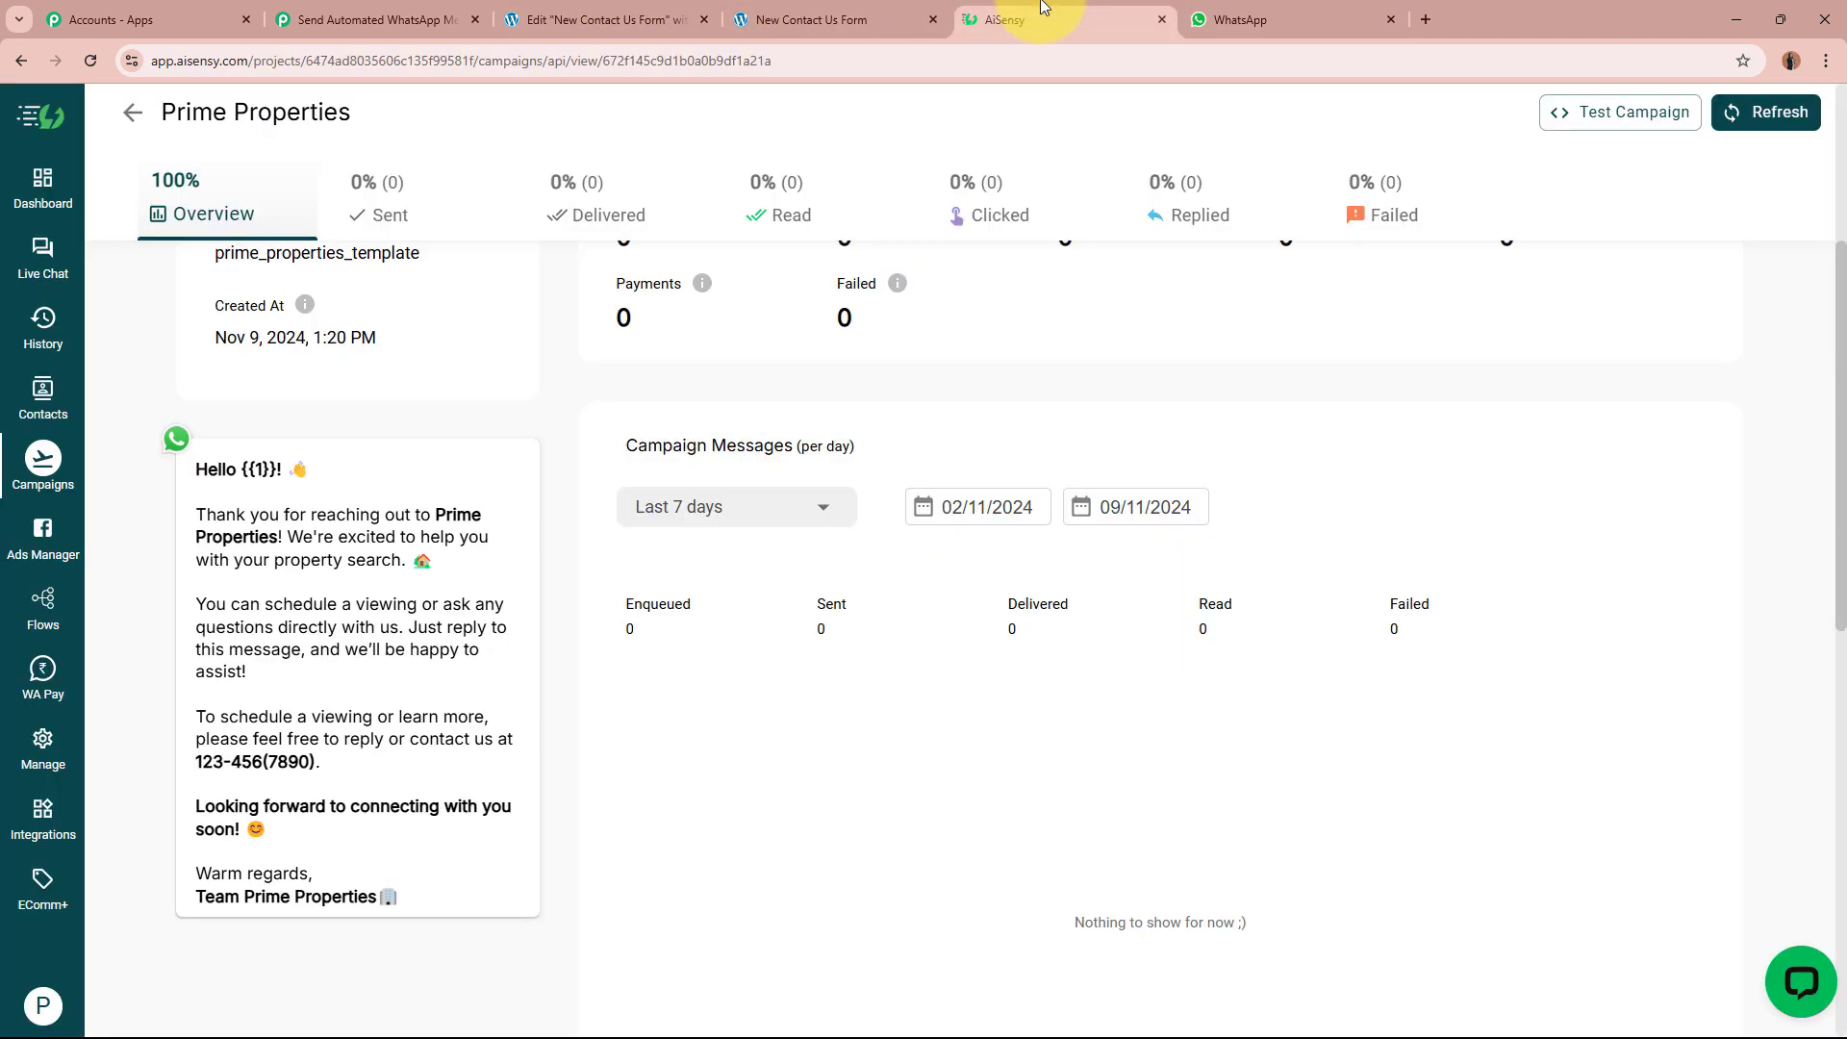
# Step: Show the top of the Pabbly workflow with its ON toggle, Elementor trigger and AiSensy action
pyautogui.click(389, 15)
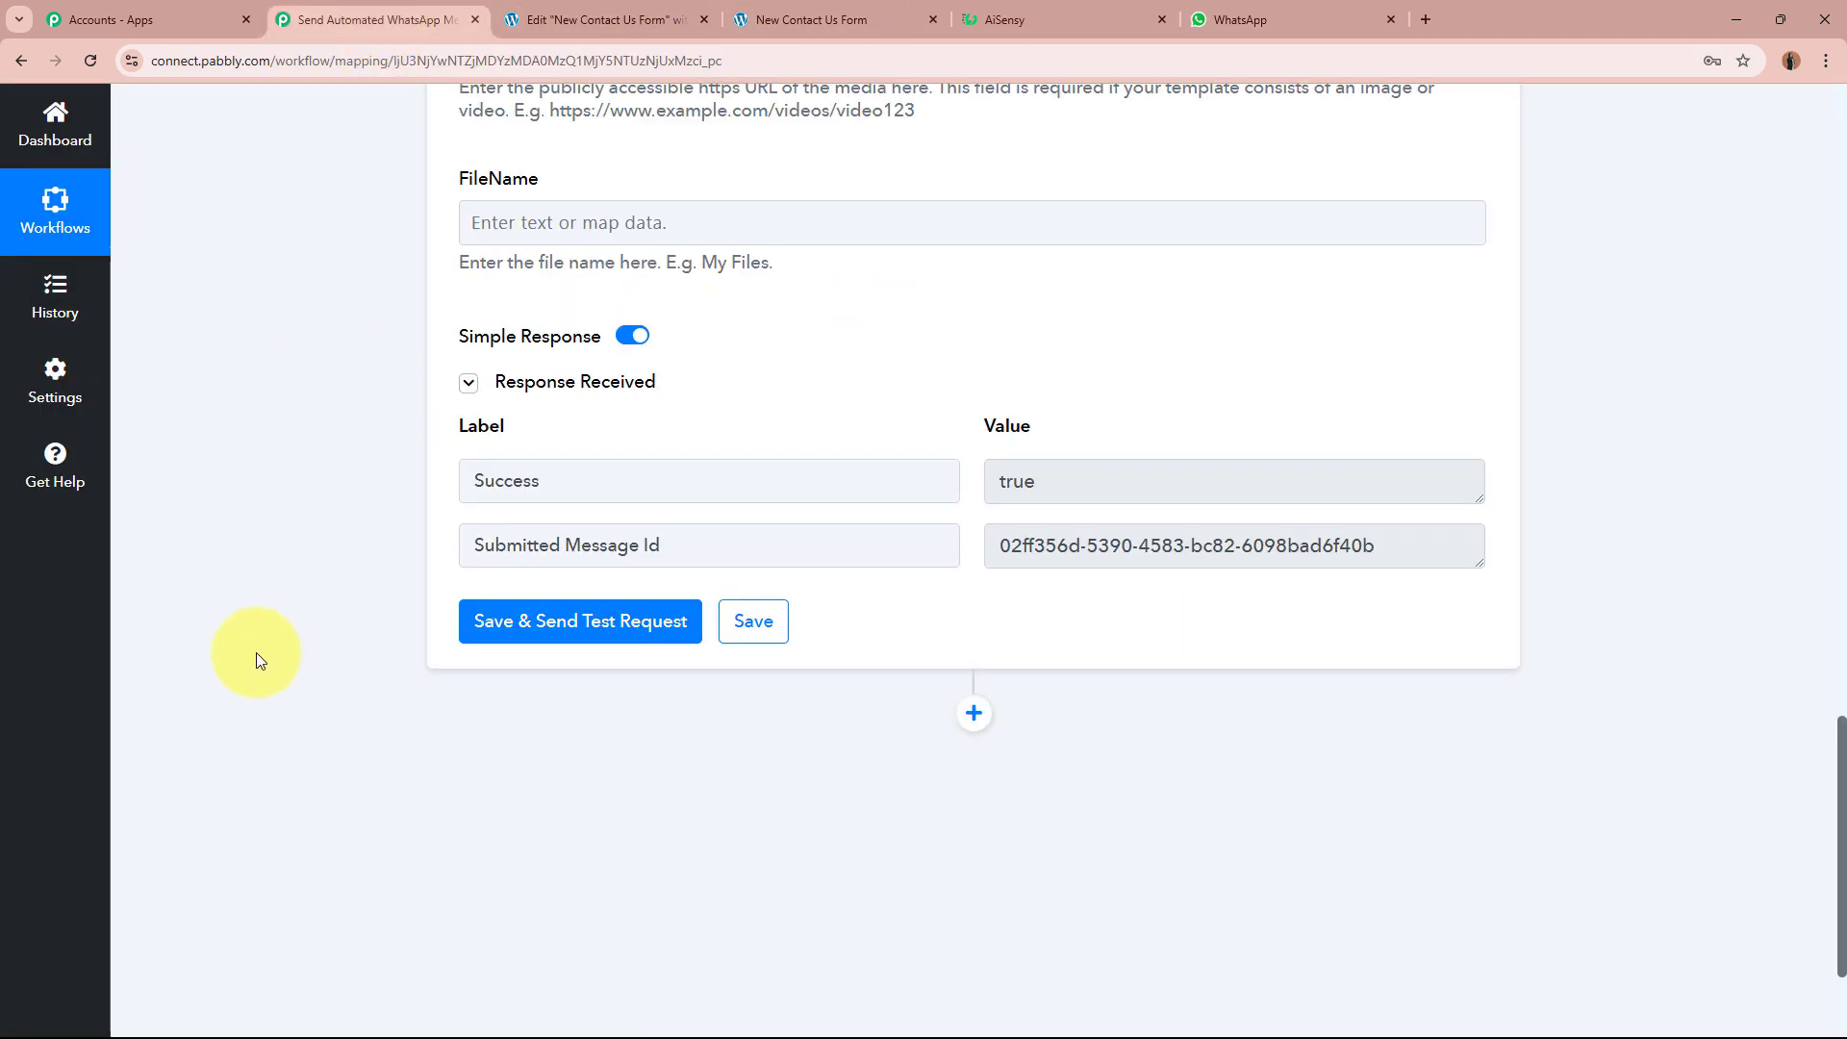
pyautogui.scroll(7, 256, 652)
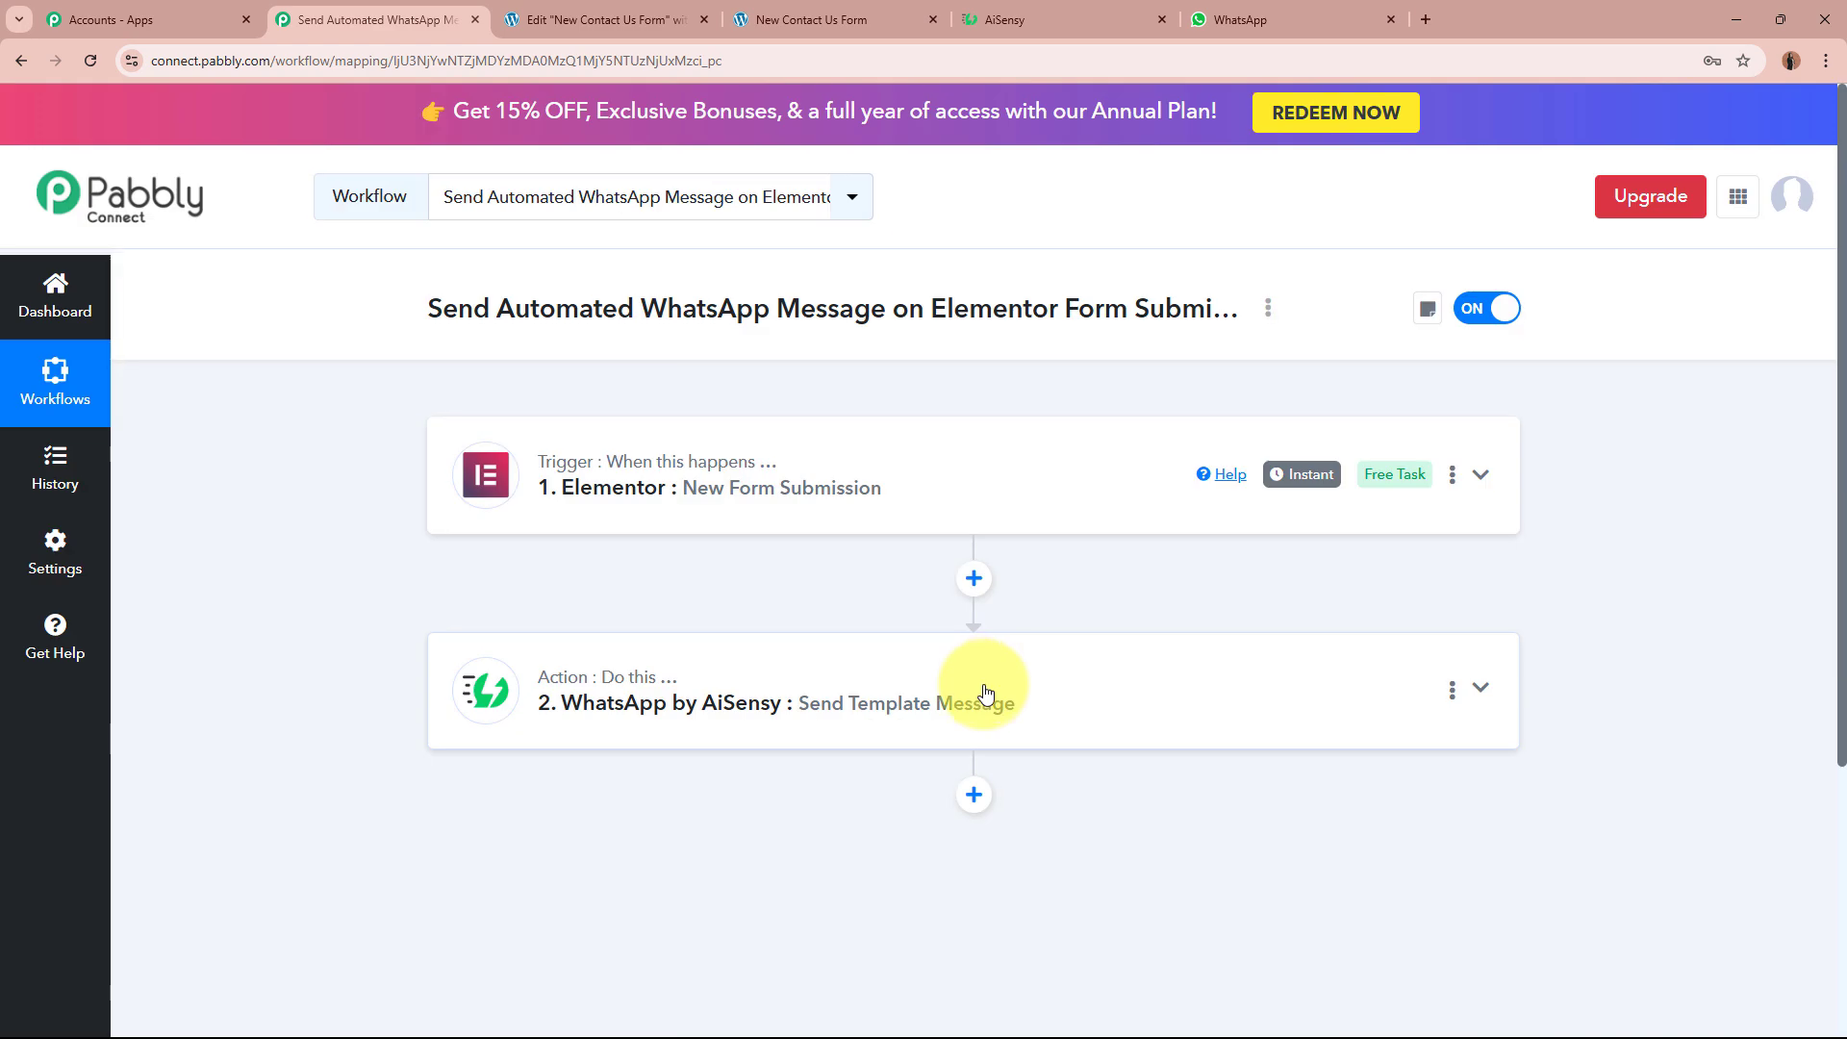
pyautogui.scroll(-2, 986, 685)
pyautogui.scroll(2, 938, 625)
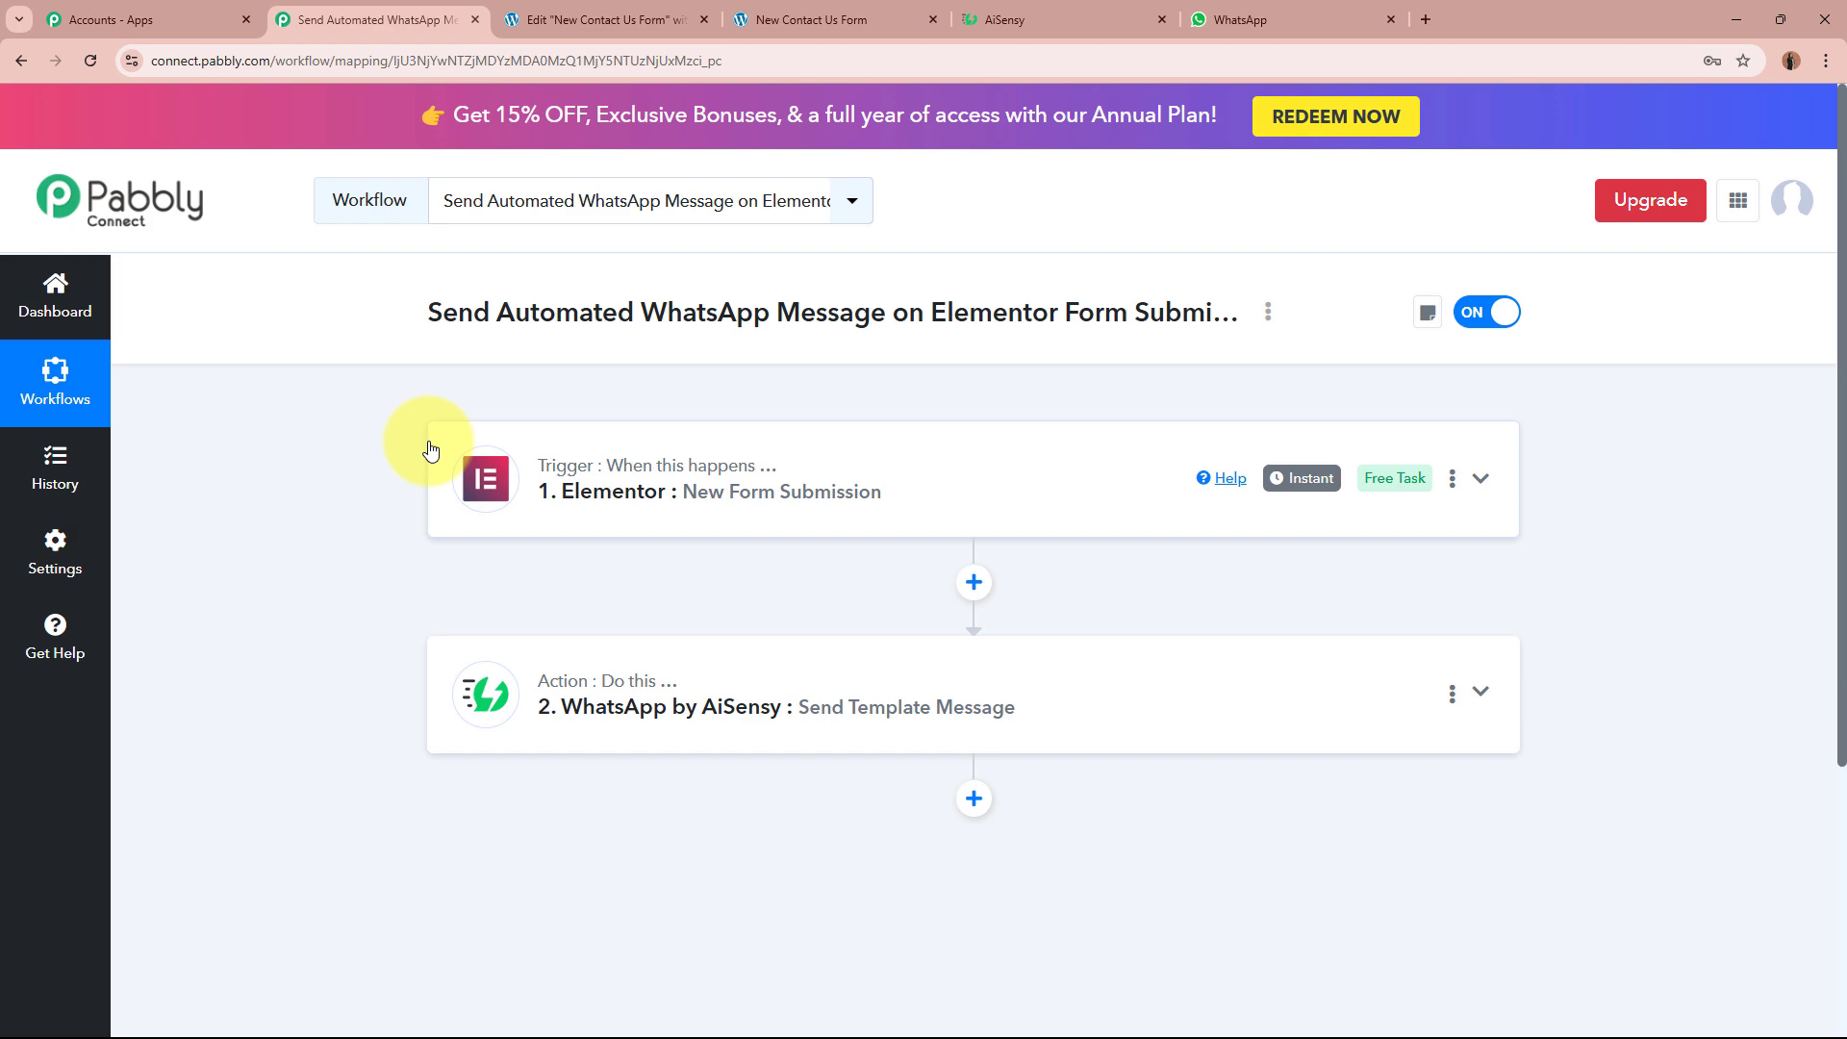
# Step: Recheck the new WhatsApp message and the AiSensy campaign, then return to the Pabbly workflow overview
pyautogui.click(1328, 18)
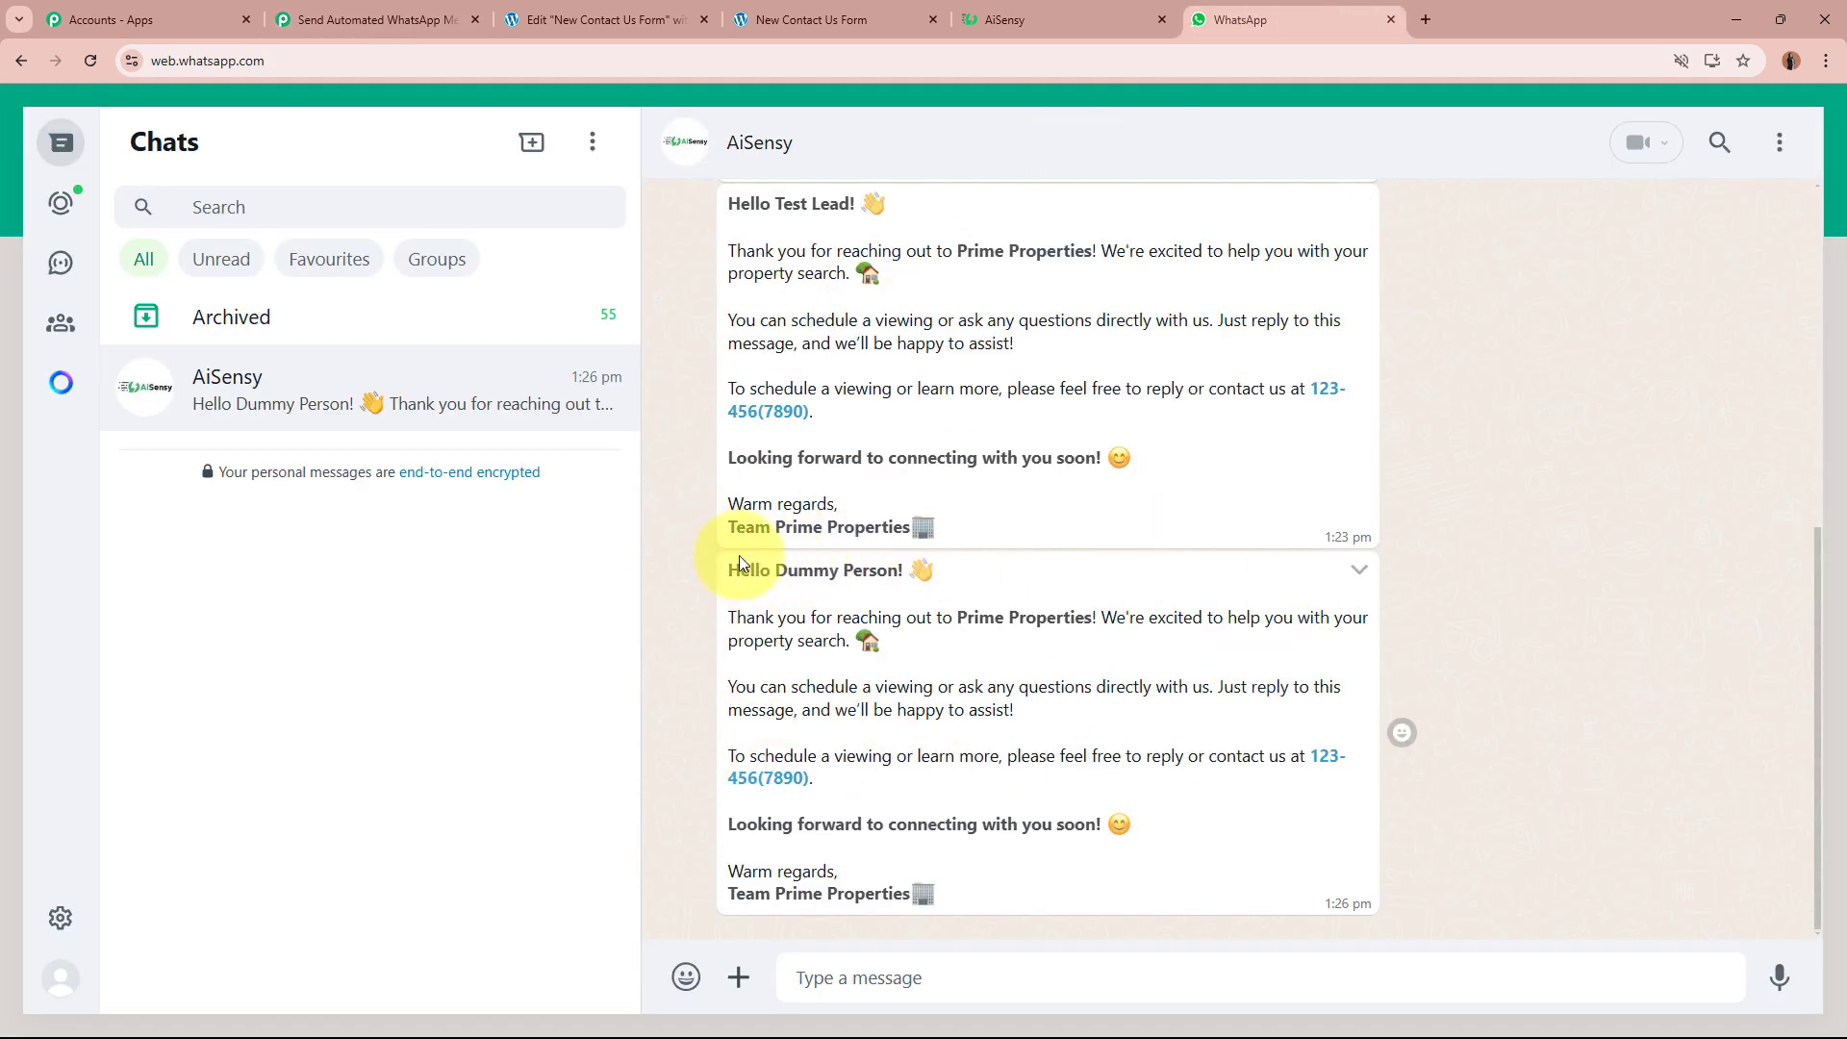
pyautogui.moveTo(733, 558); pyautogui.dragTo(1023, 891)
pyautogui.click(1007, 819)
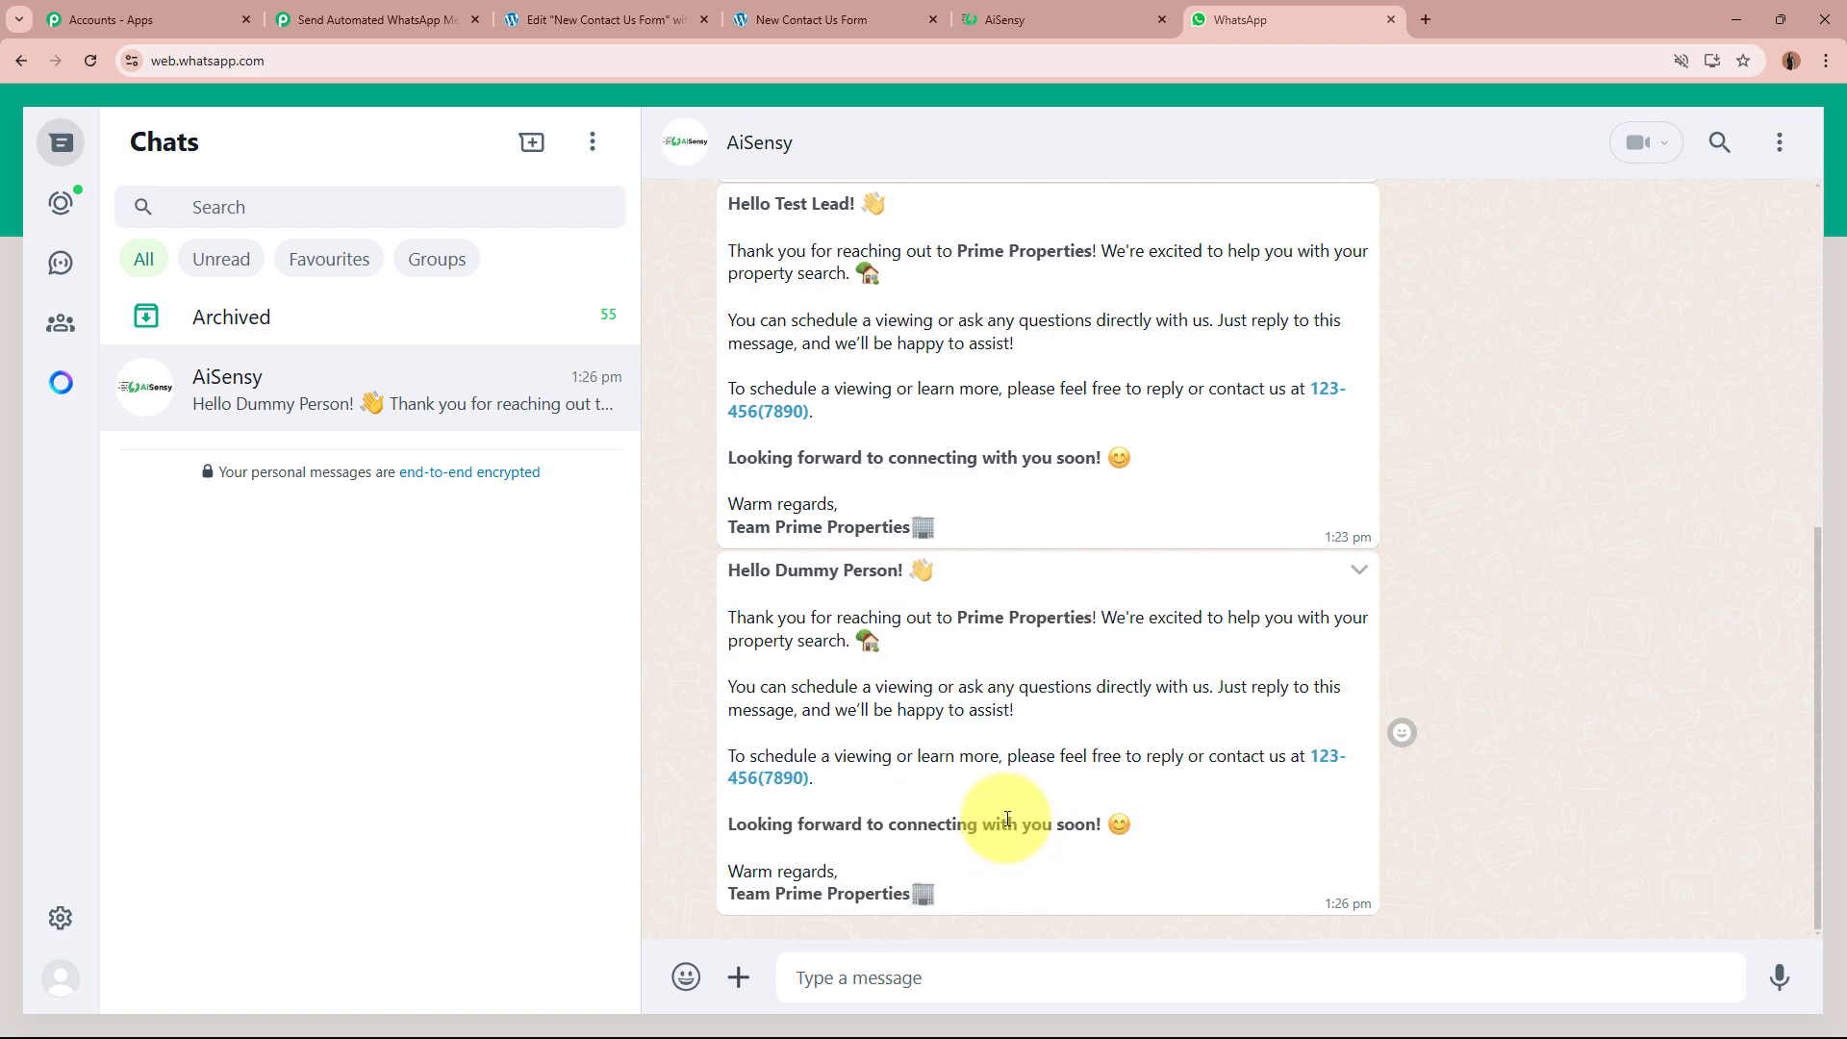
pyautogui.click(610, 13)
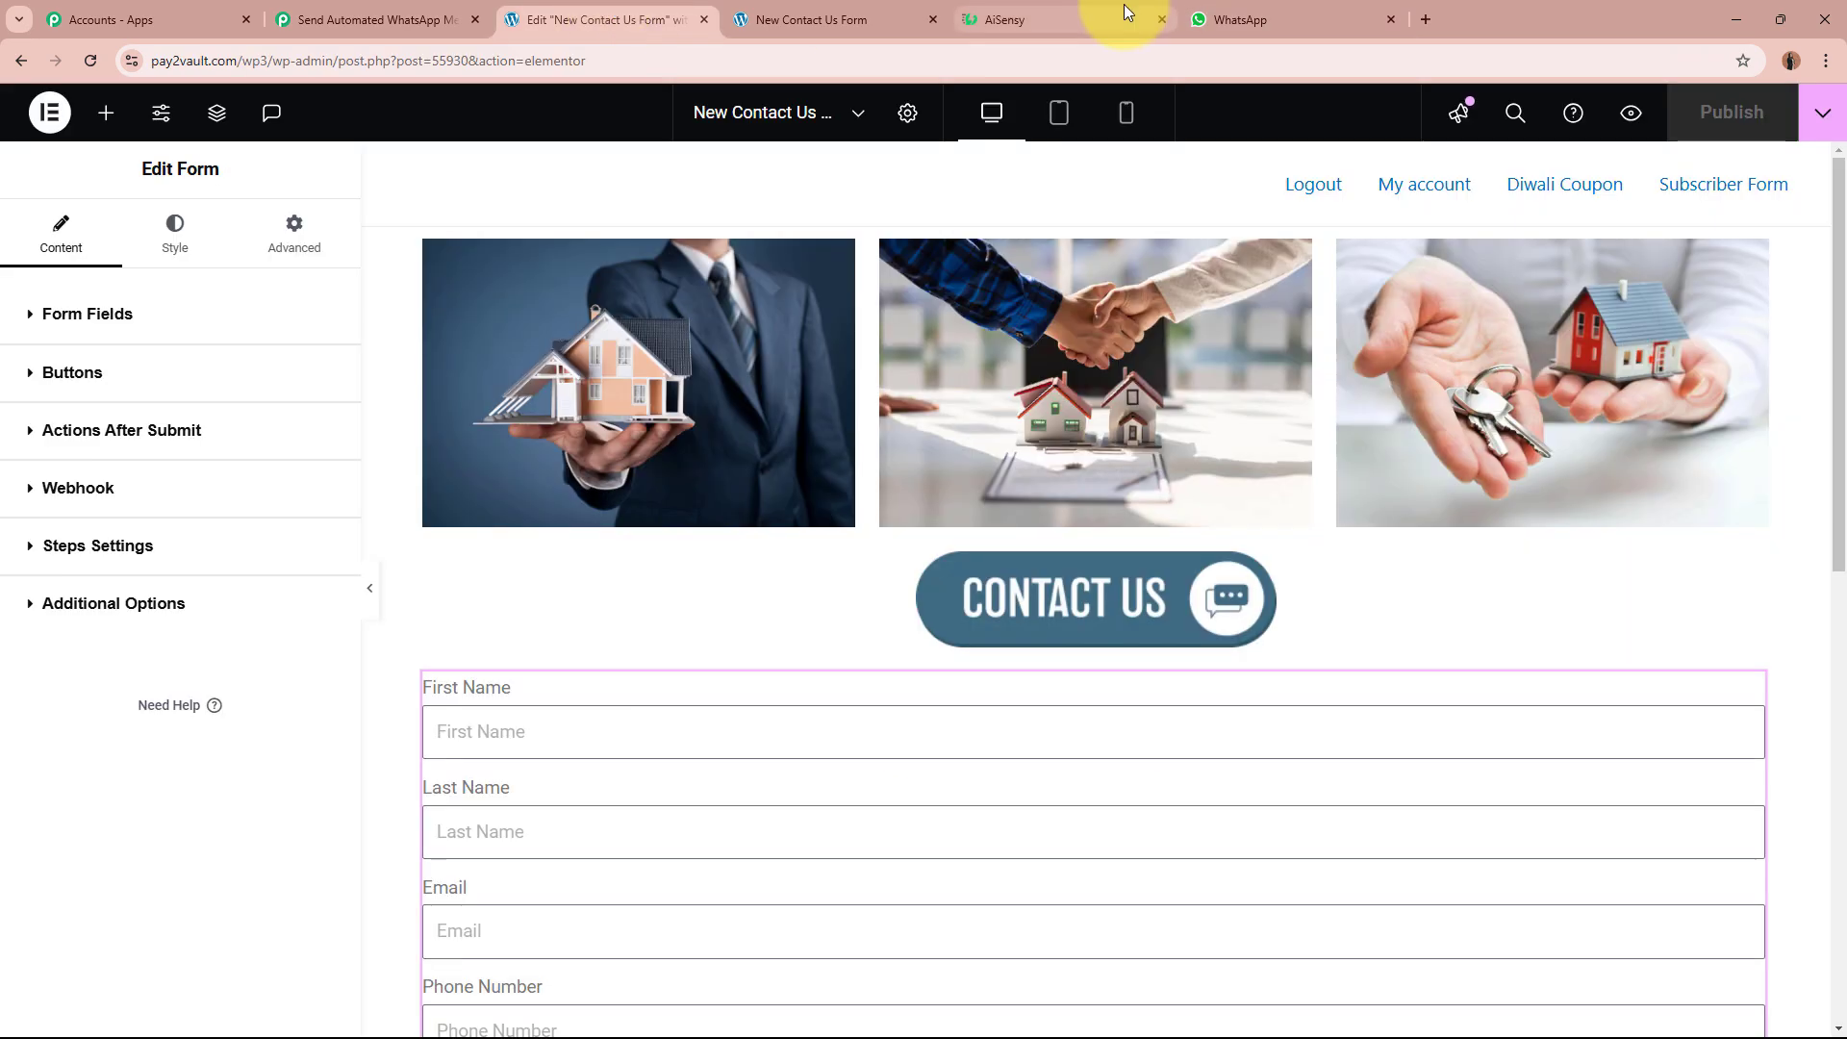
pyautogui.click(1123, 5)
pyautogui.click(309, 14)
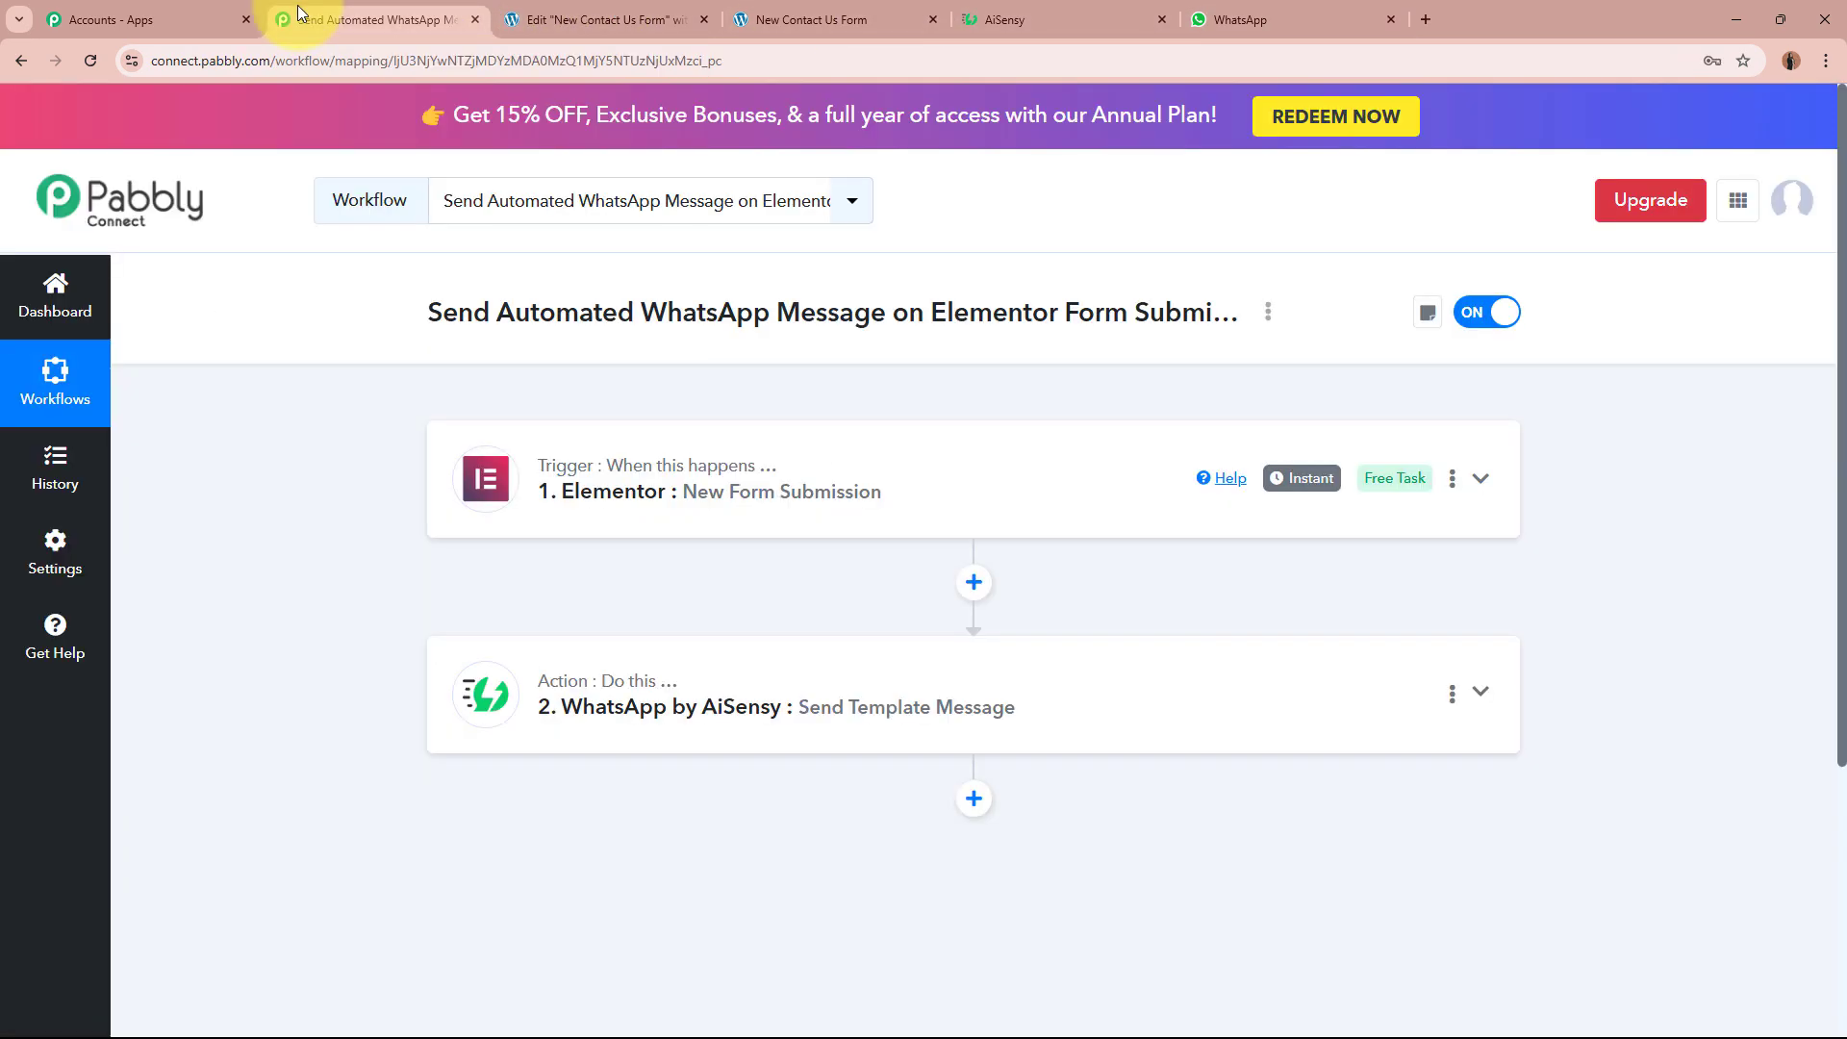